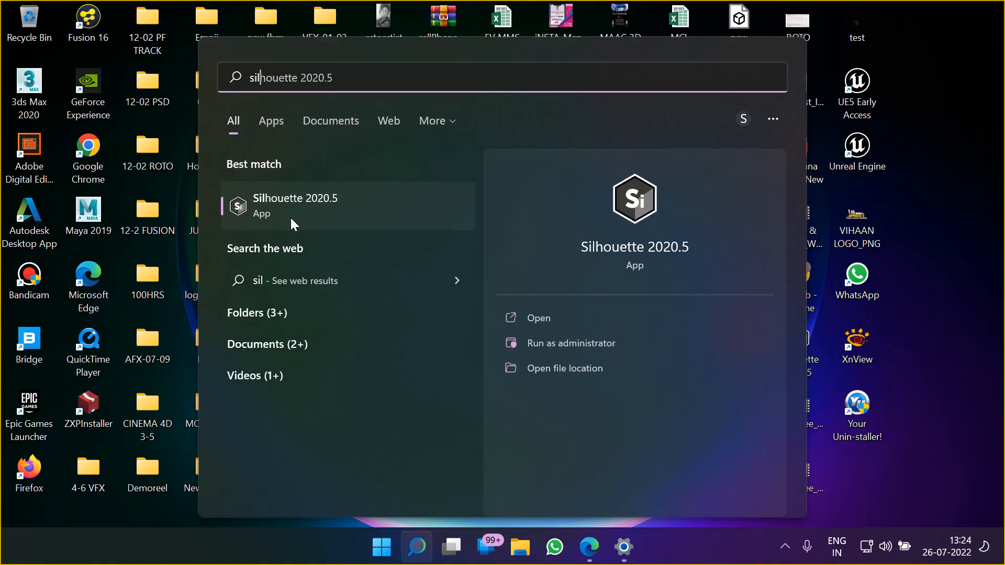
Launch Silhouette 2020.5 from the Windows search results
left_click(291, 215)
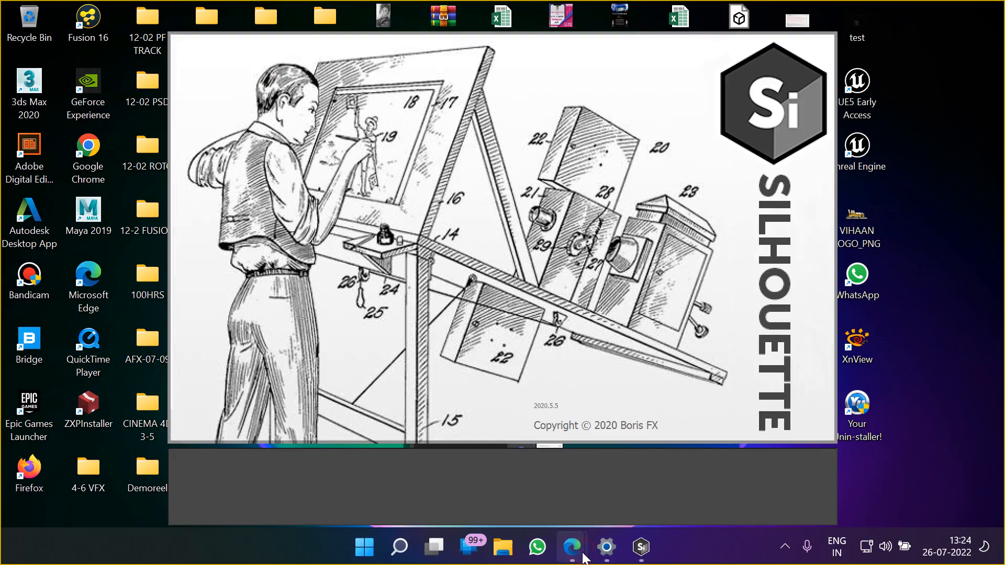
Switch to the Google Meet call in Edge, admit the waiting participant, and return to Silhouette
mouse_move(577, 563)
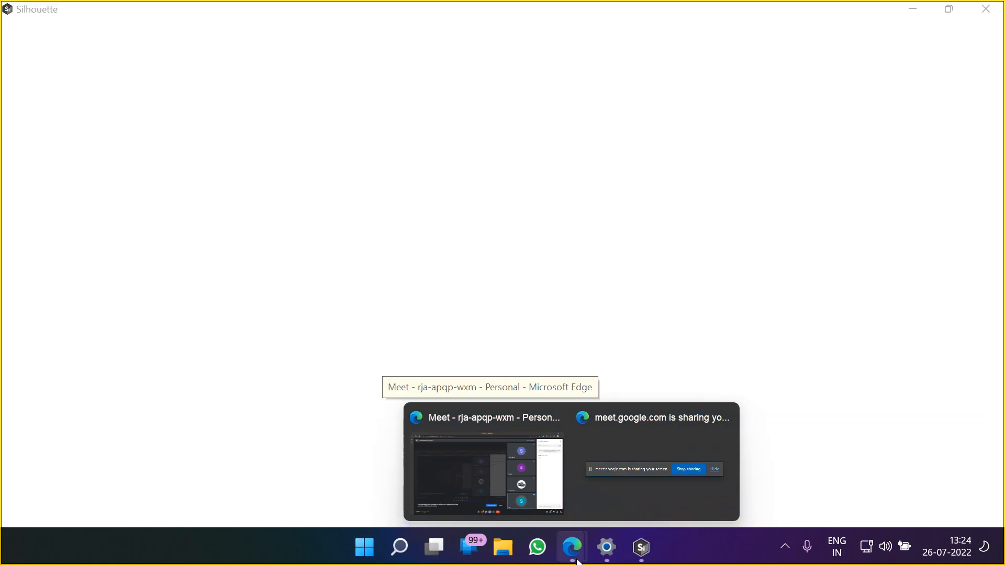
left_click(504, 469)
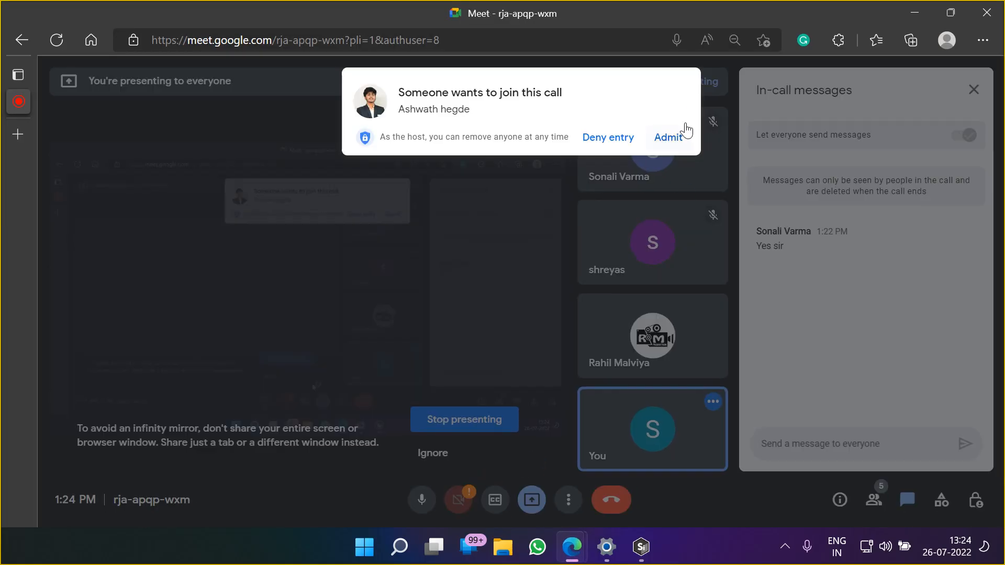
left_click(669, 138)
mouse_move(641, 547)
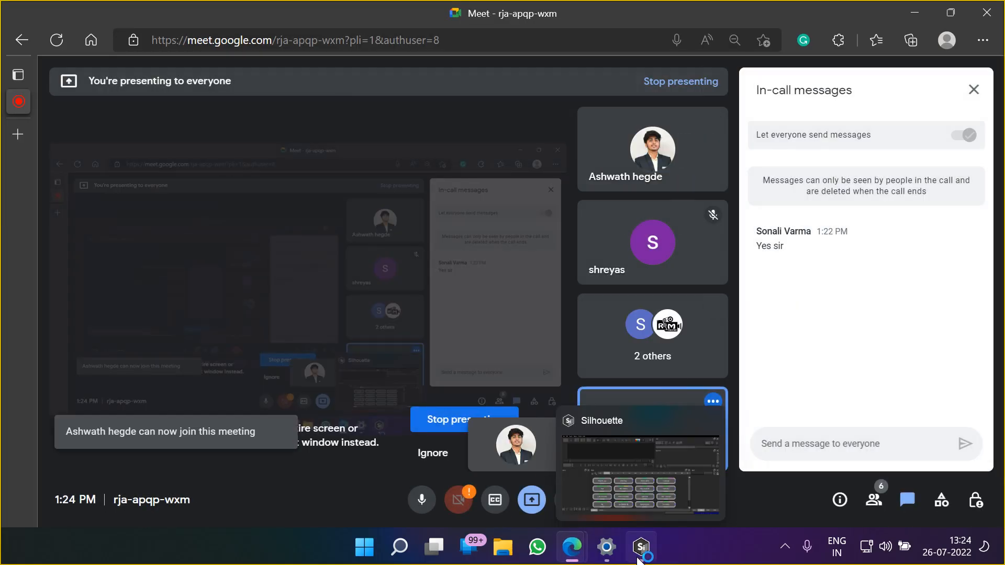
left_click(648, 463)
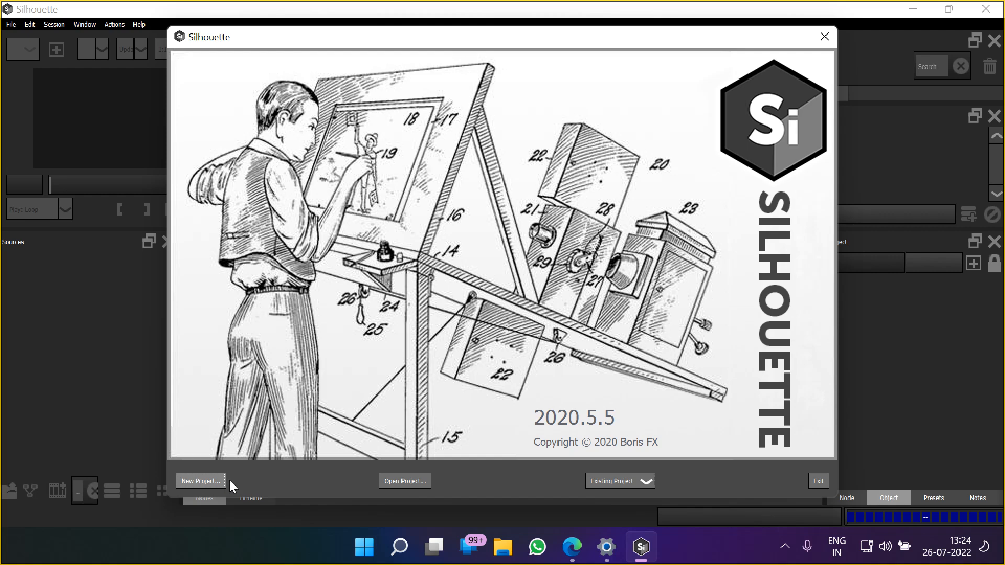
Create a new project named Day 01 in the VFX-01-03/SIL/DAY 01 folder
left_click_drag(397, 38, 398, 33)
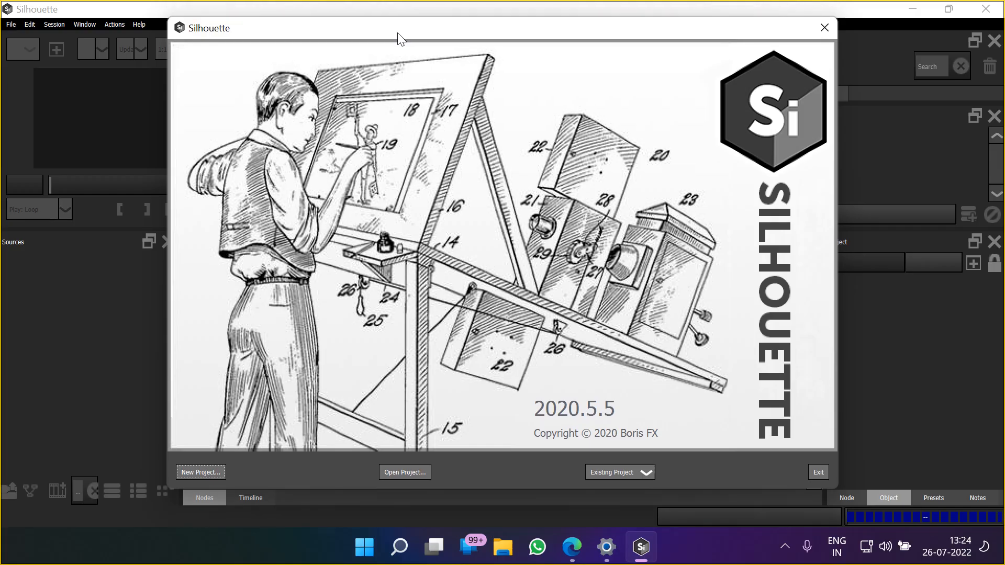
left_click(217, 469)
left_click_drag(543, 348, 234, 196)
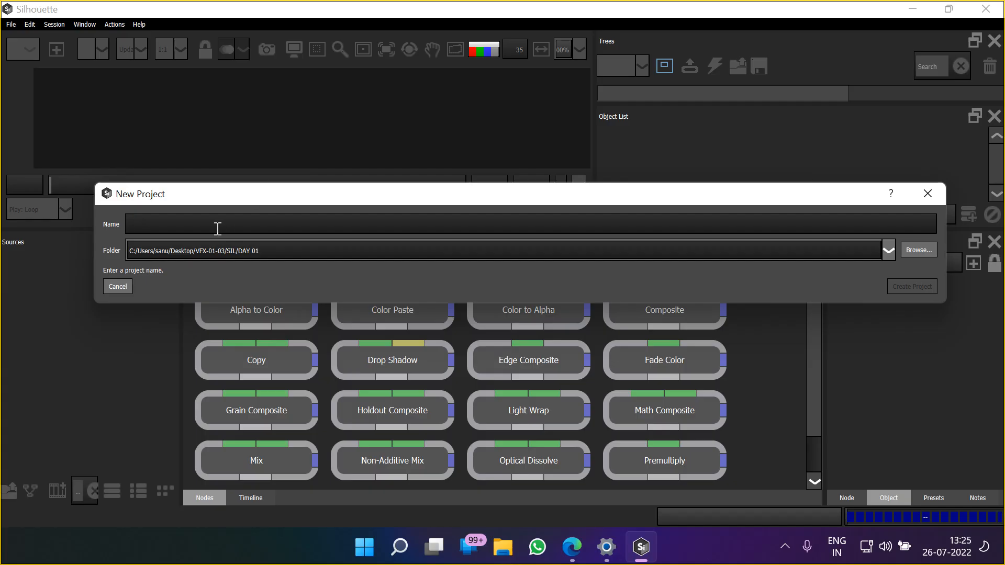
type("Day 01")
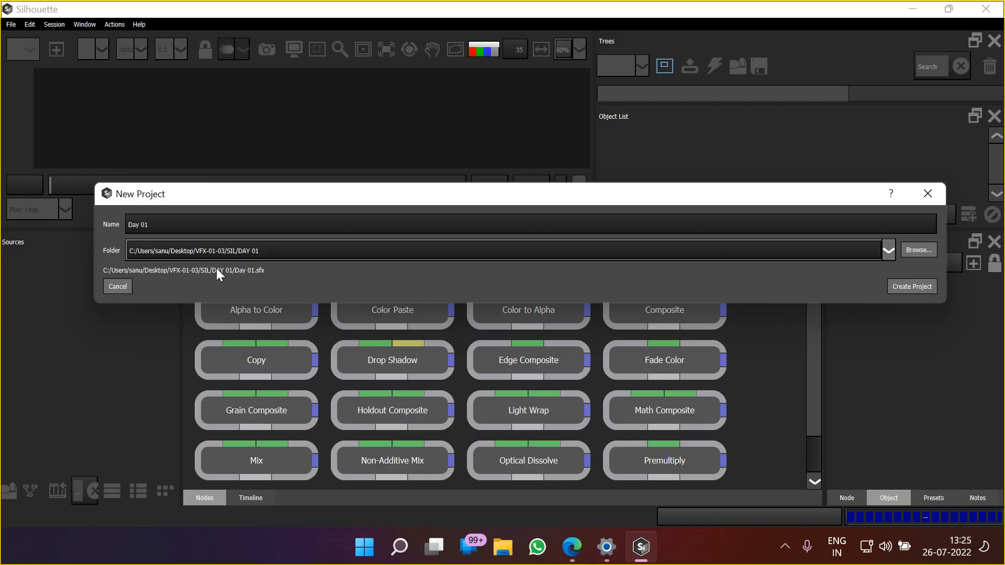
left_click(917, 290)
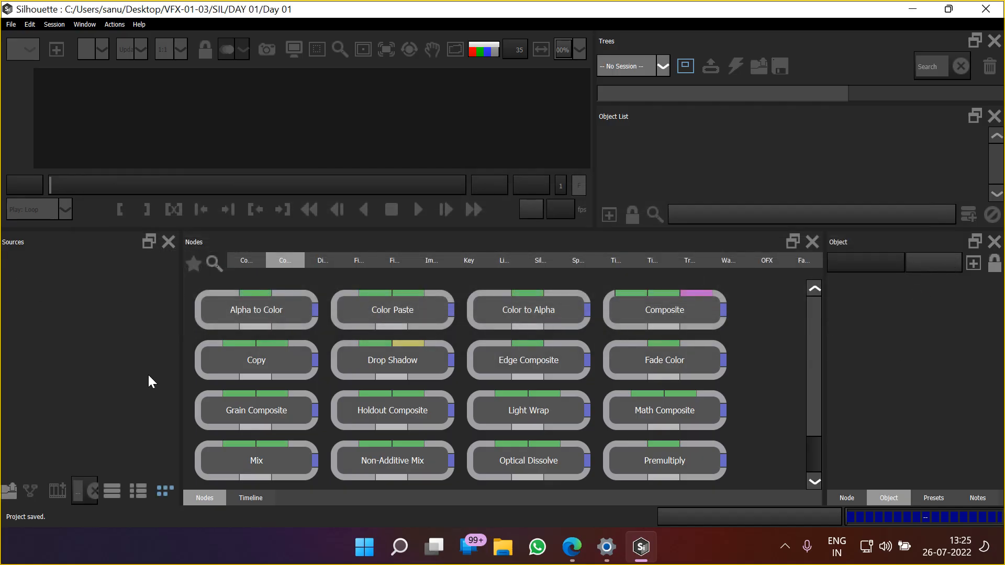
Import the plane TGA image sequence as media from the footage/Plane folder, starting from plane_00
left_click(246, 498)
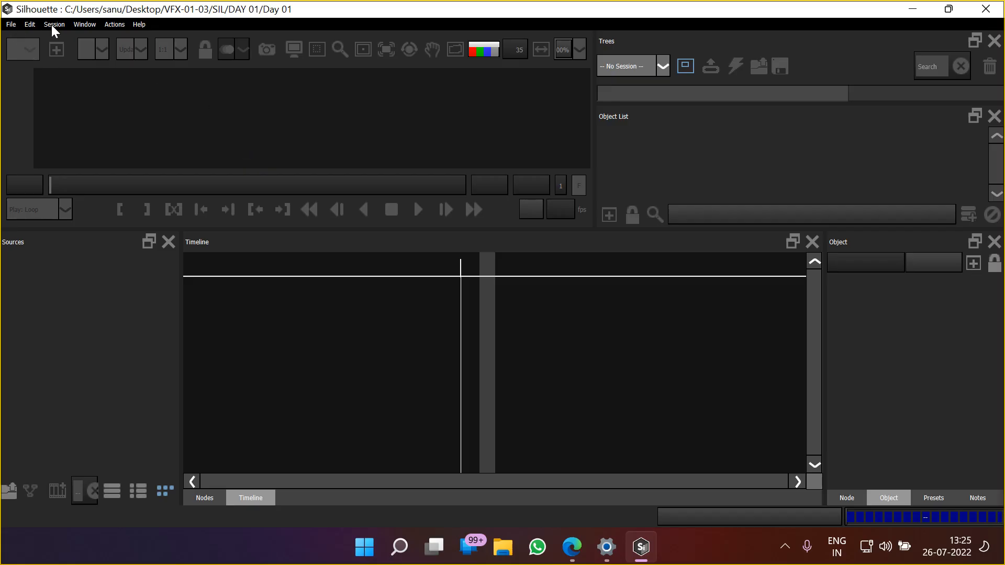
left_click(10, 25)
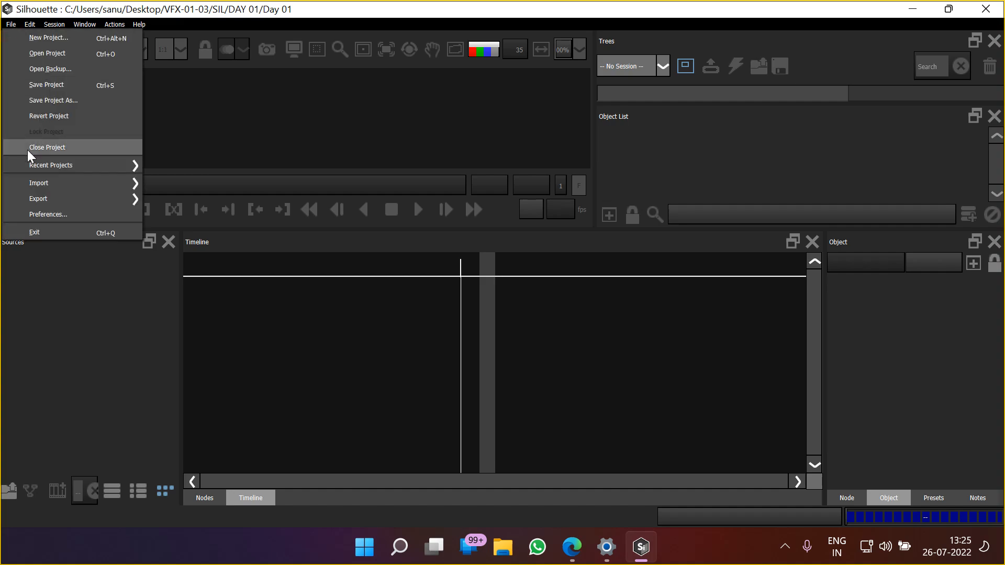
mouse_move(55, 185)
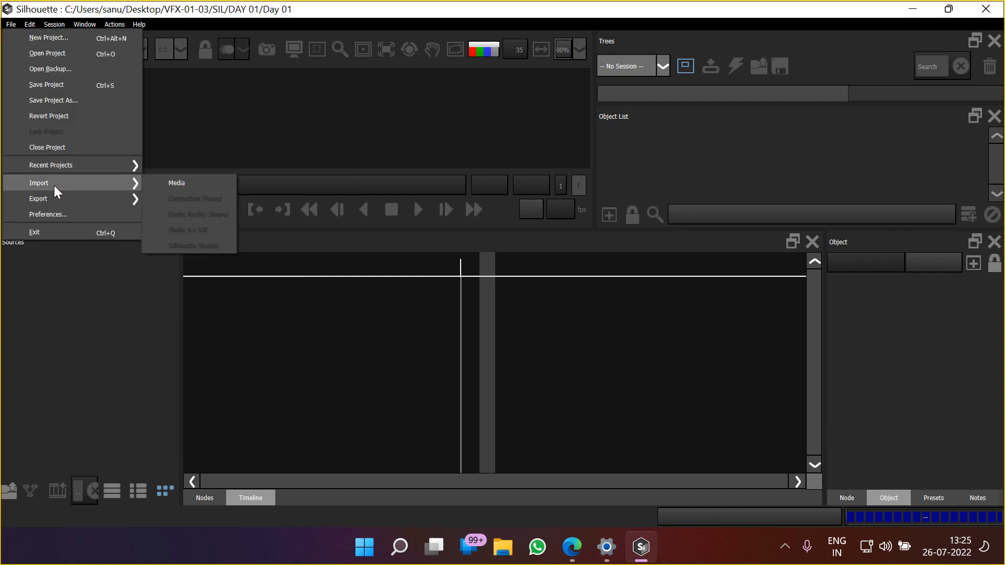
left_click(161, 186)
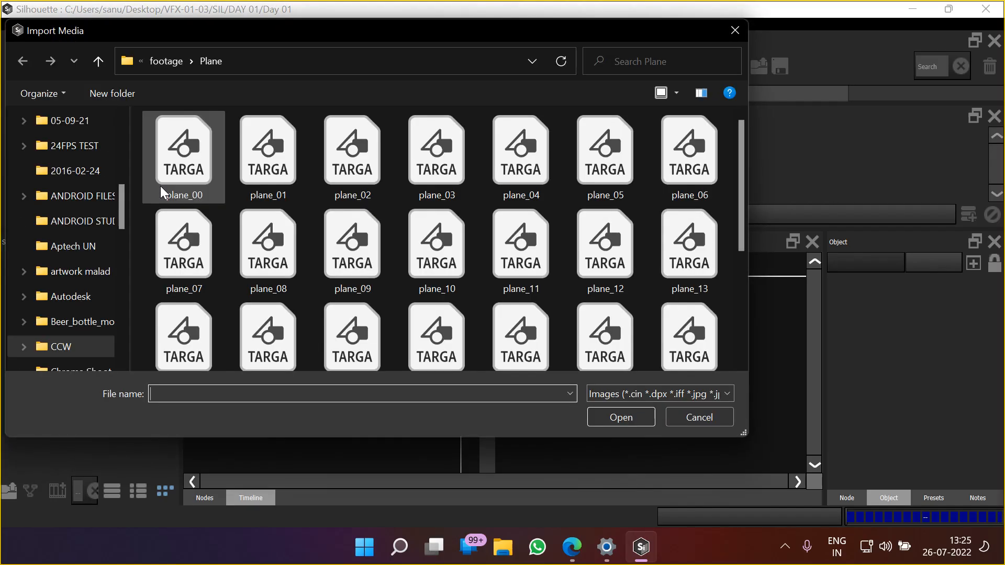
left_click(160, 187)
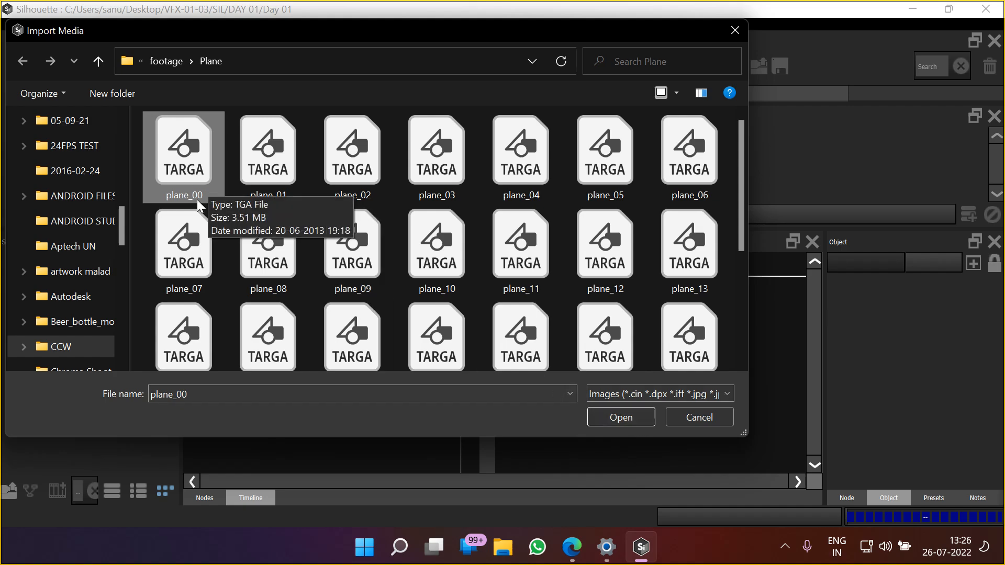
left_click(614, 417)
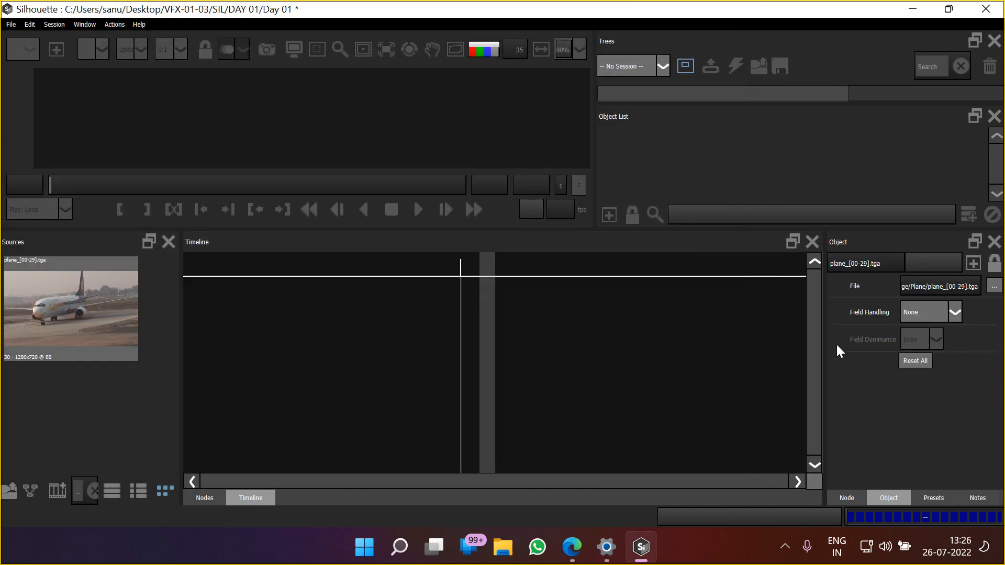
left_click(931, 495)
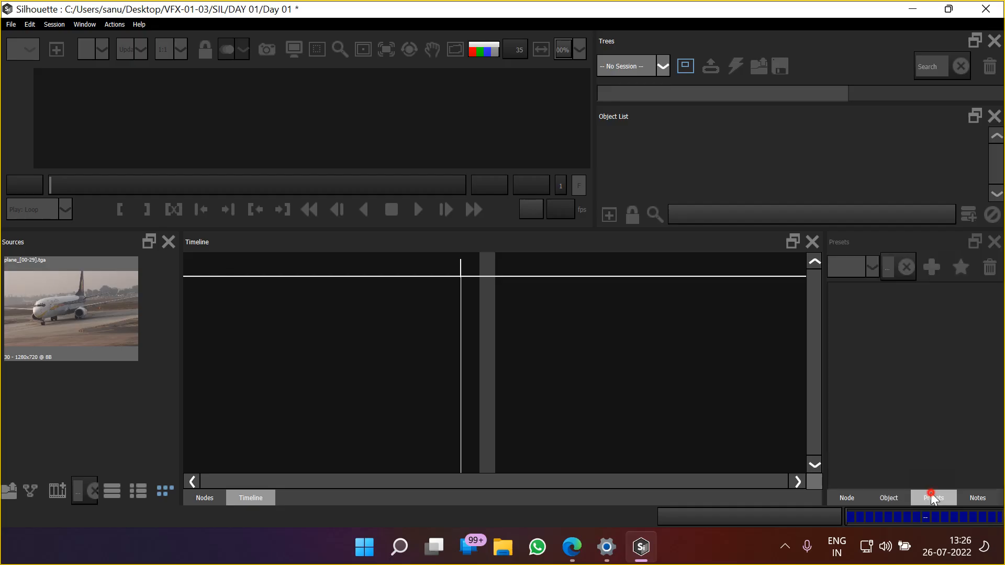
left_click(848, 494)
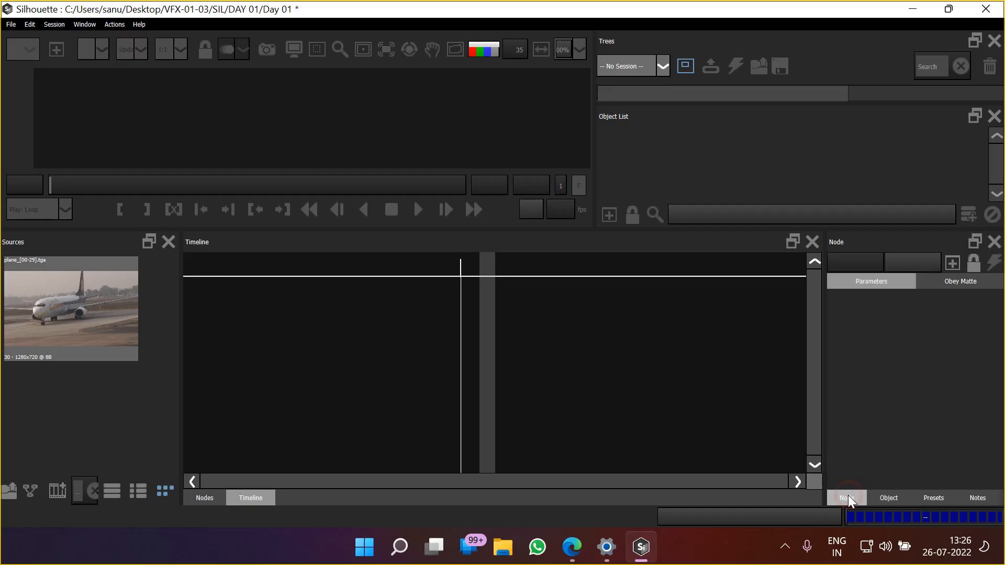
left_click(890, 497)
Select the imported plane sequence in the sources and start a new session for it named Plane_ROTO
left_click(99, 448)
left_click(85, 330)
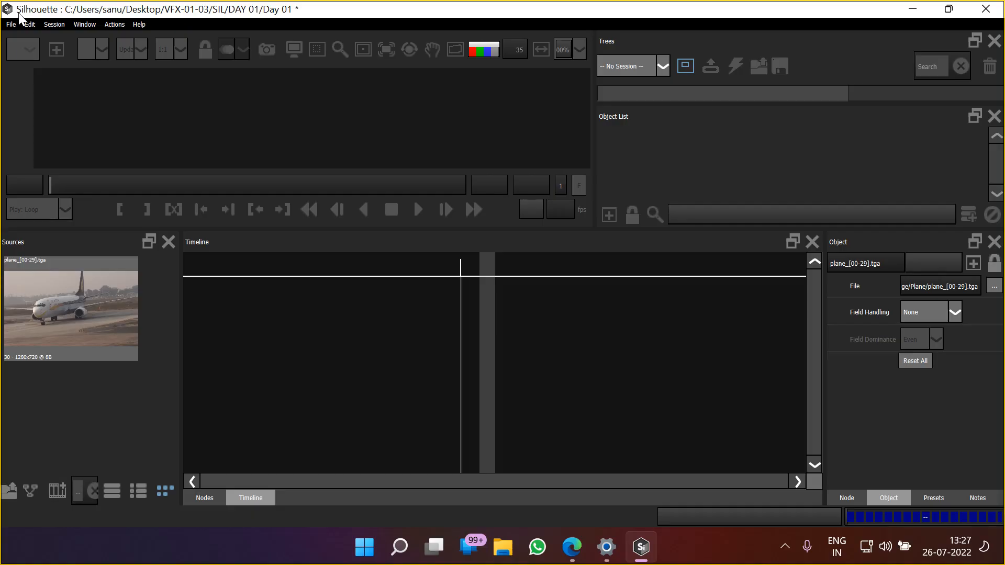
left_click(53, 24)
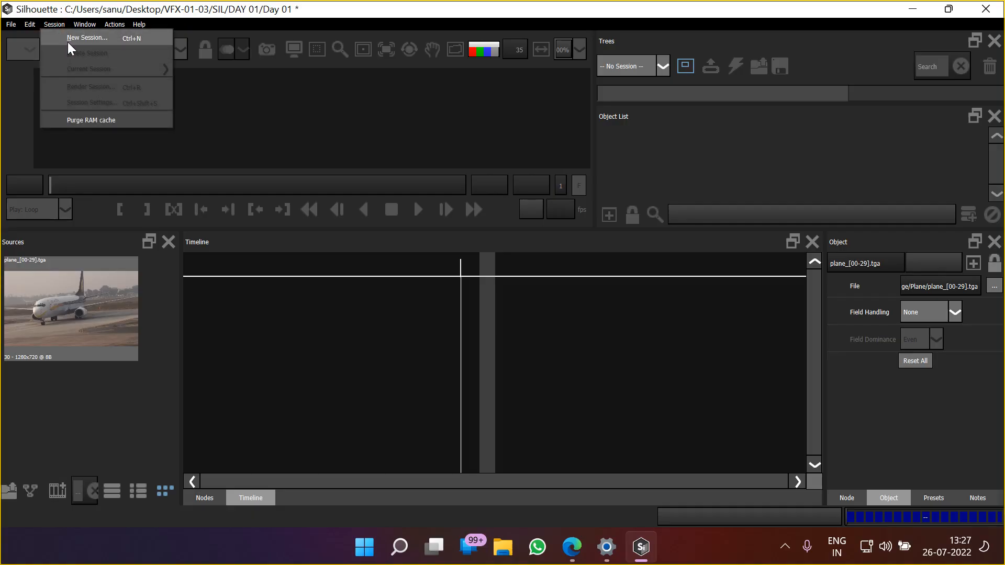
left_click(71, 39)
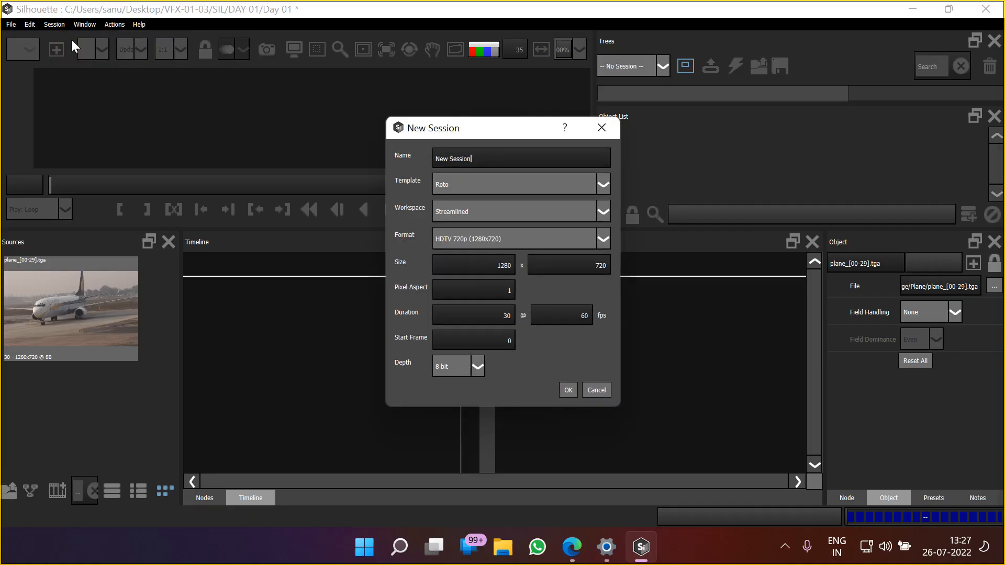
left_click_drag(492, 165, 381, 149)
type("Plane_ROTO")
left_click_drag(464, 136, 440, 131)
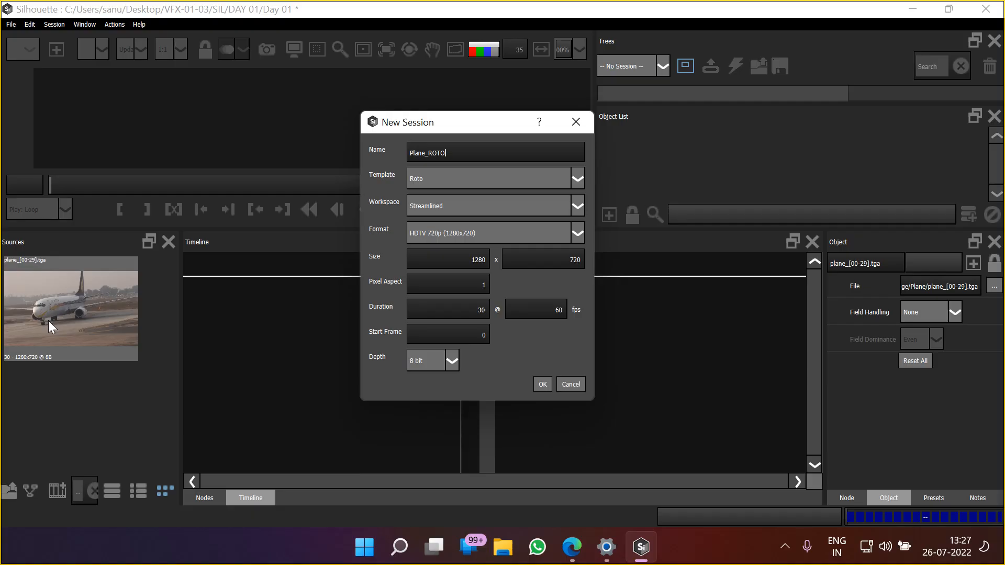
Set the session's frame rate to 25 fps and create the session with the HDTV 720p format and Roto template
left_click(441, 234)
left_click(442, 234)
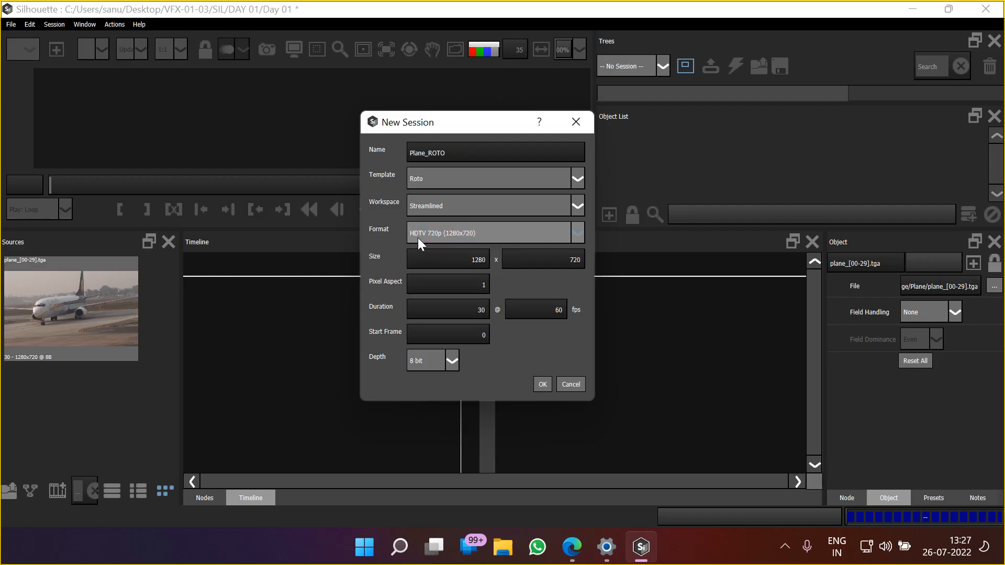
left_click(546, 311)
left_click_drag(548, 310, 576, 313)
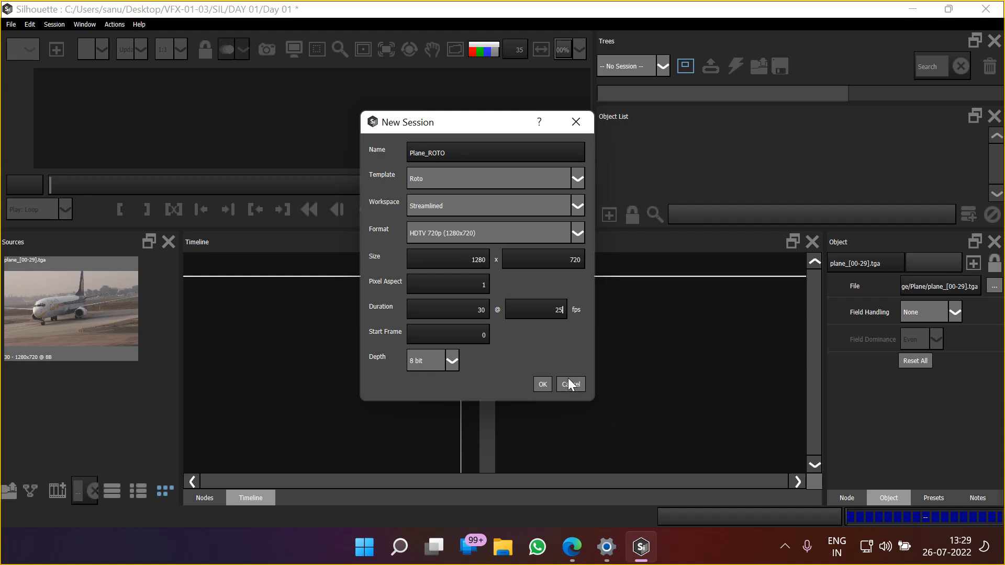
left_click(541, 386)
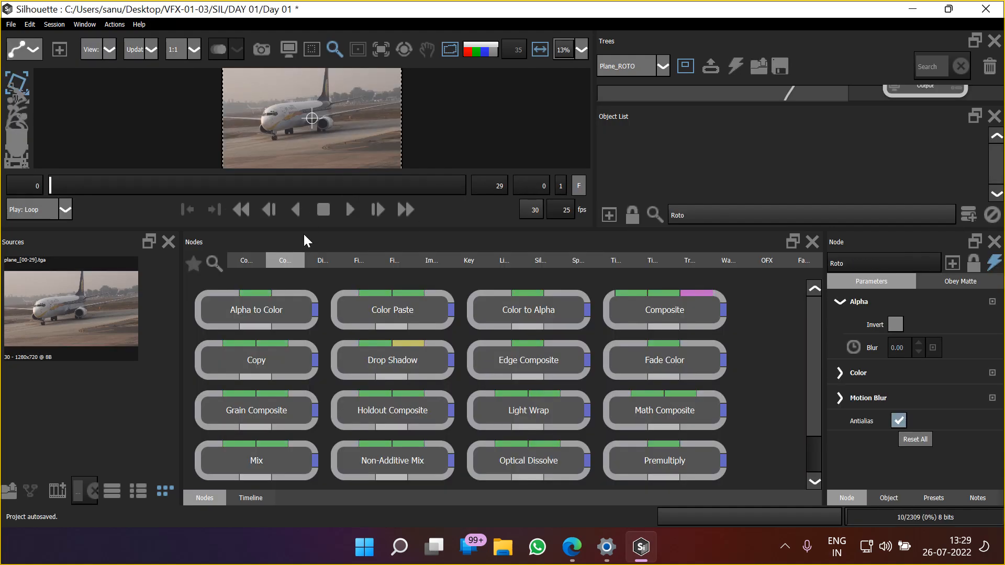
Enlarge the viewer and the Trees area so the plane footage and its node tree have more room
left_click_drag(304, 226, 304, 358)
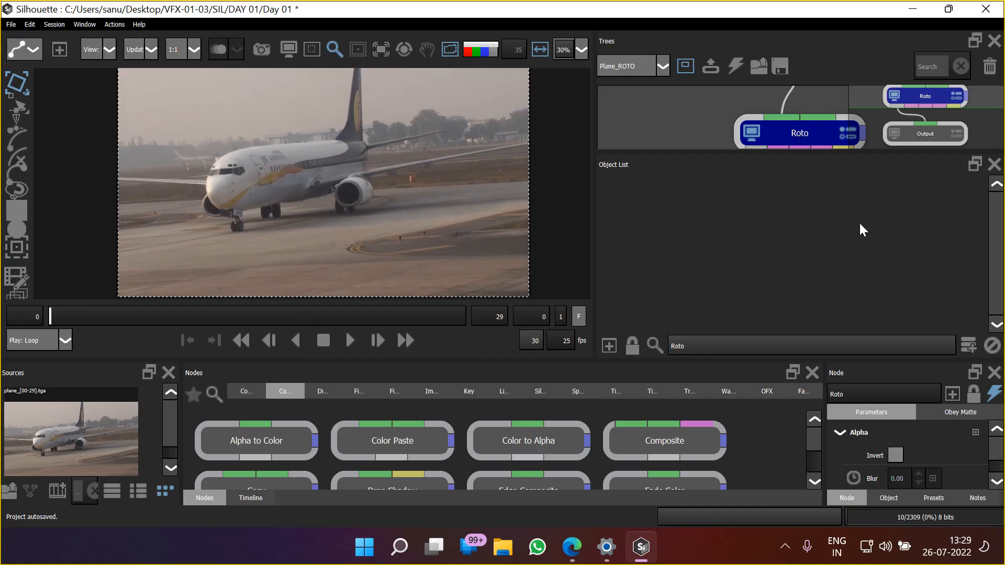
left_click_drag(685, 150, 694, 238)
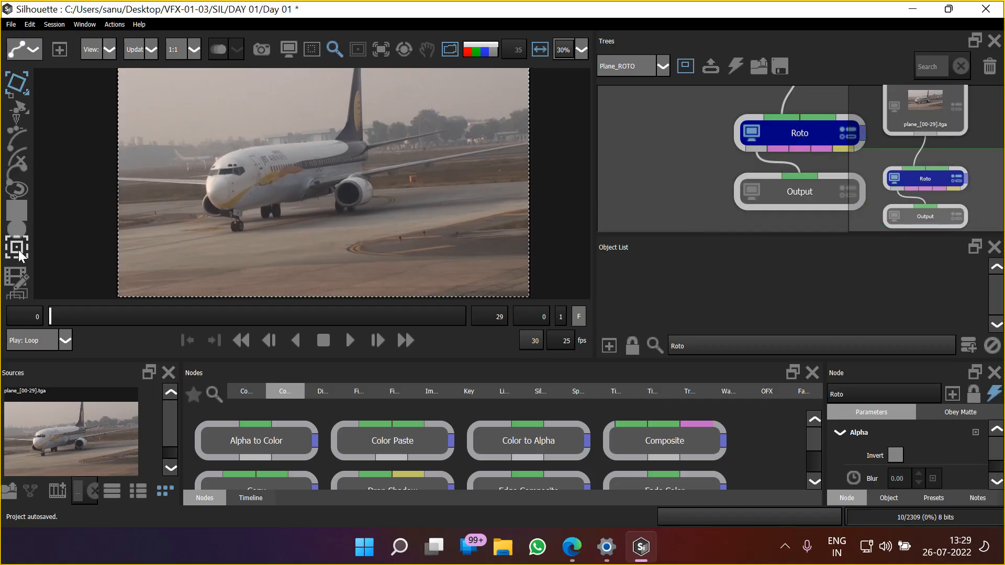
left_click_drag(664, 163, 619, 204)
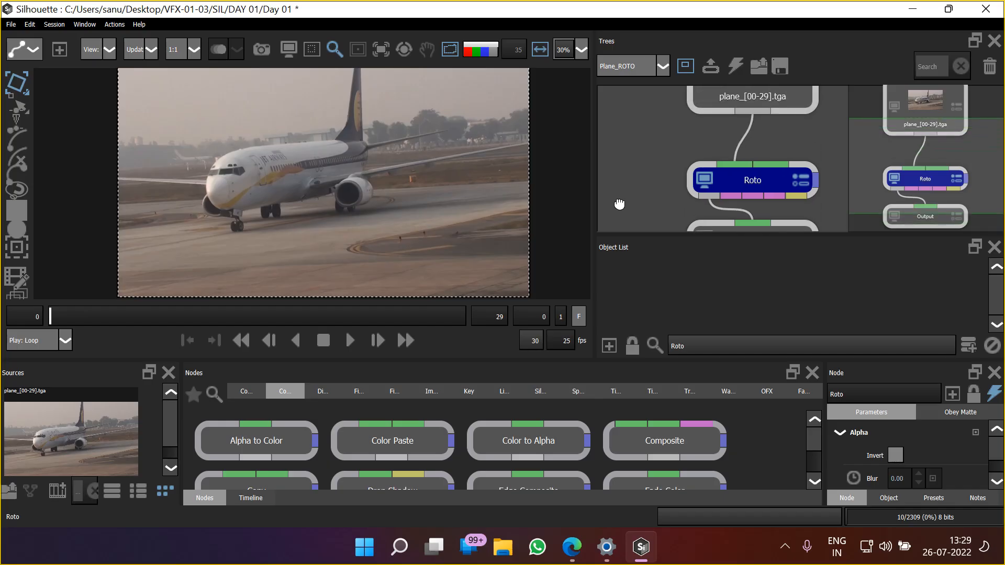
Switch to the Google Meet call, admit the two waiting participants, and return to Silhouette
mouse_move(572, 546)
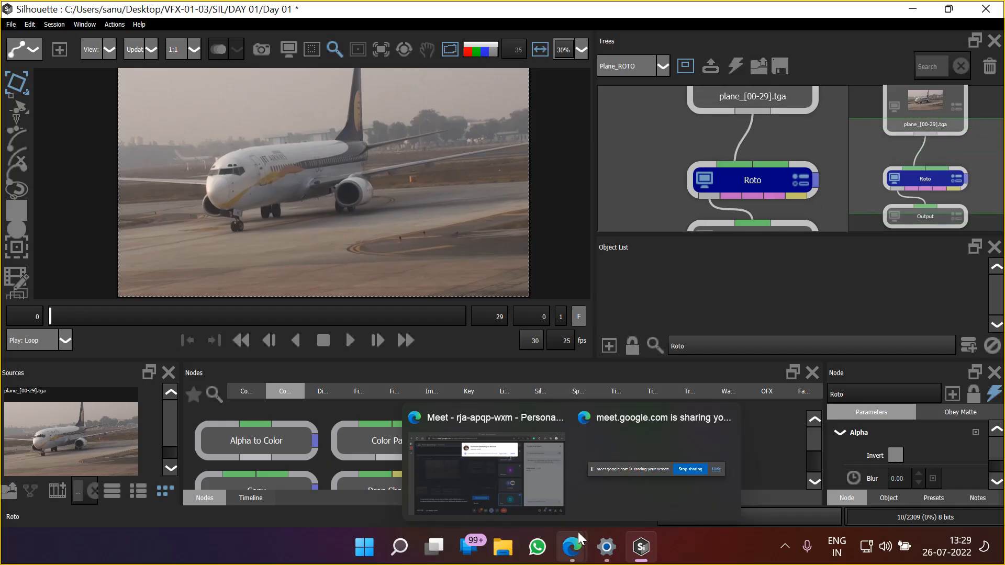
left_click(517, 458)
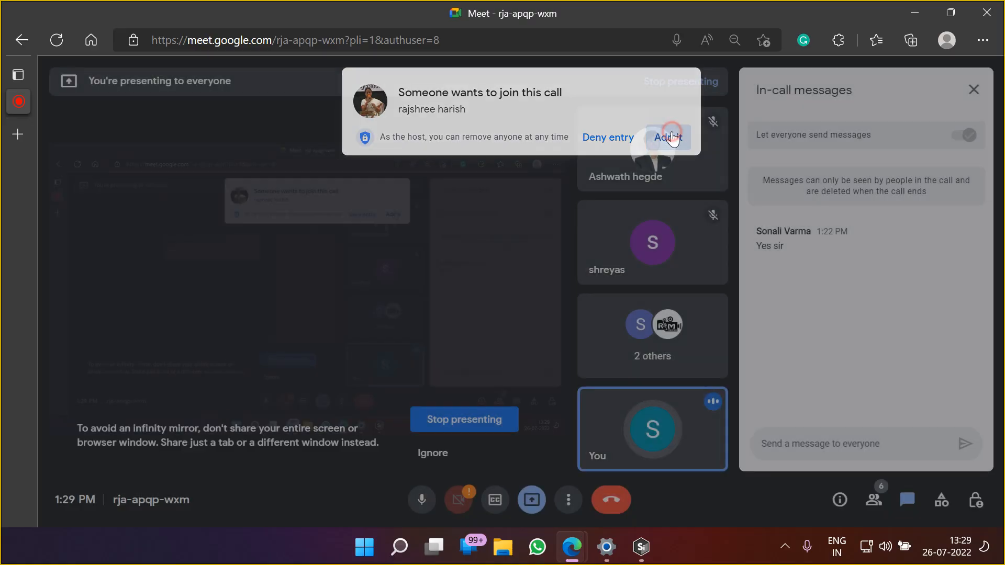
left_click(667, 136)
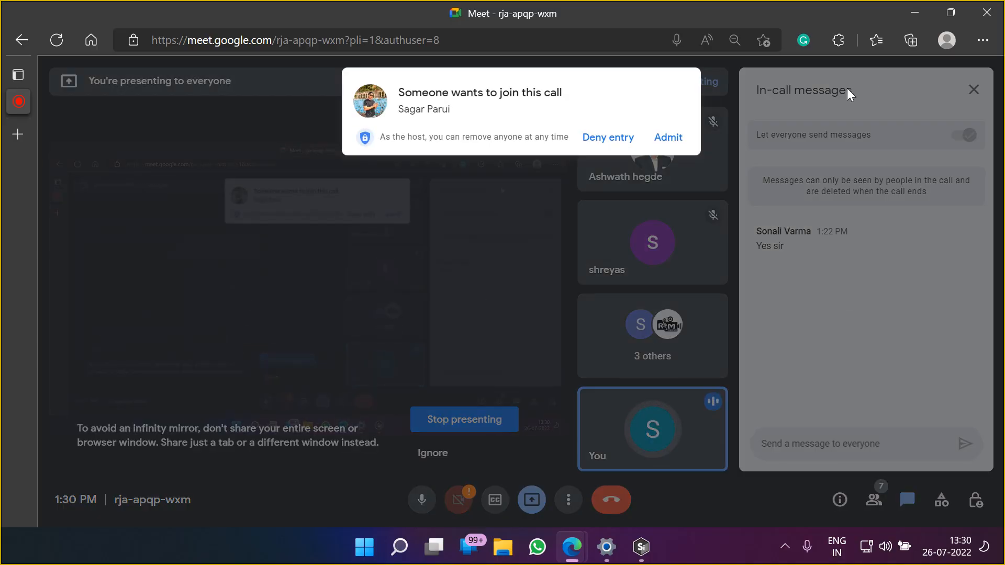
left_click(668, 138)
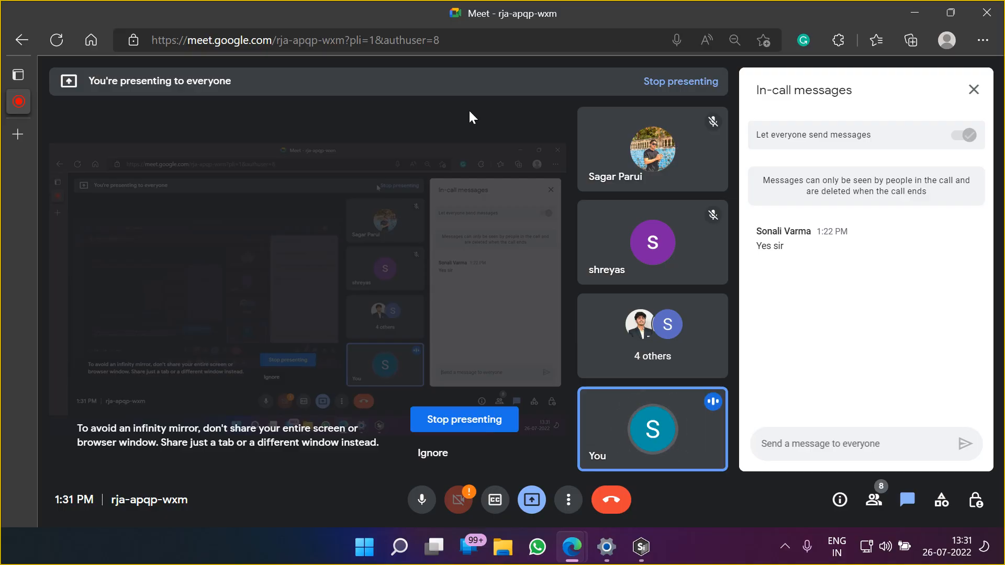
left_click(641, 547)
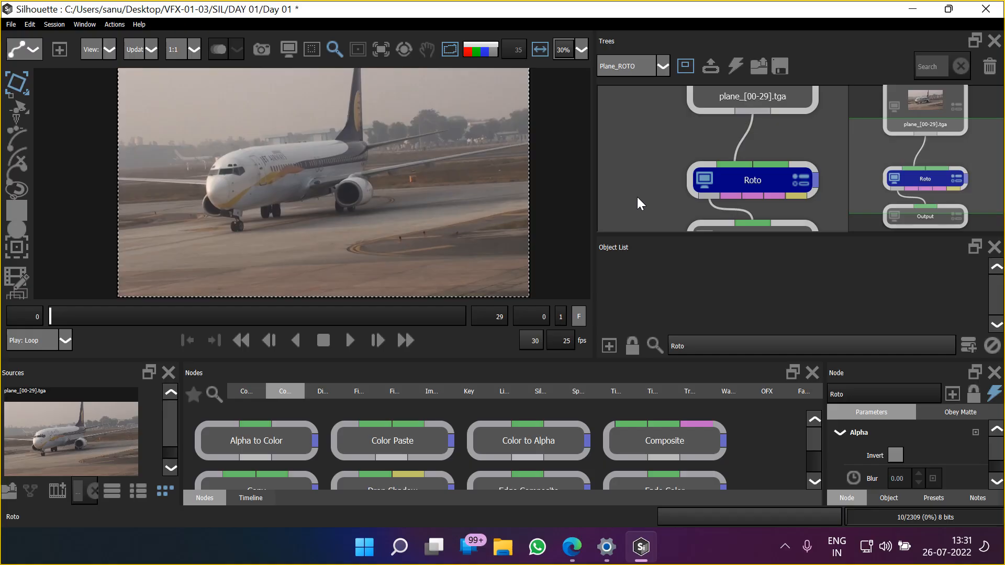
Review the source, Roto and Output nodes in the tree and activate the plane_[00-29].tga source node for viewing and editing
left_click_drag(641, 126, 630, 211)
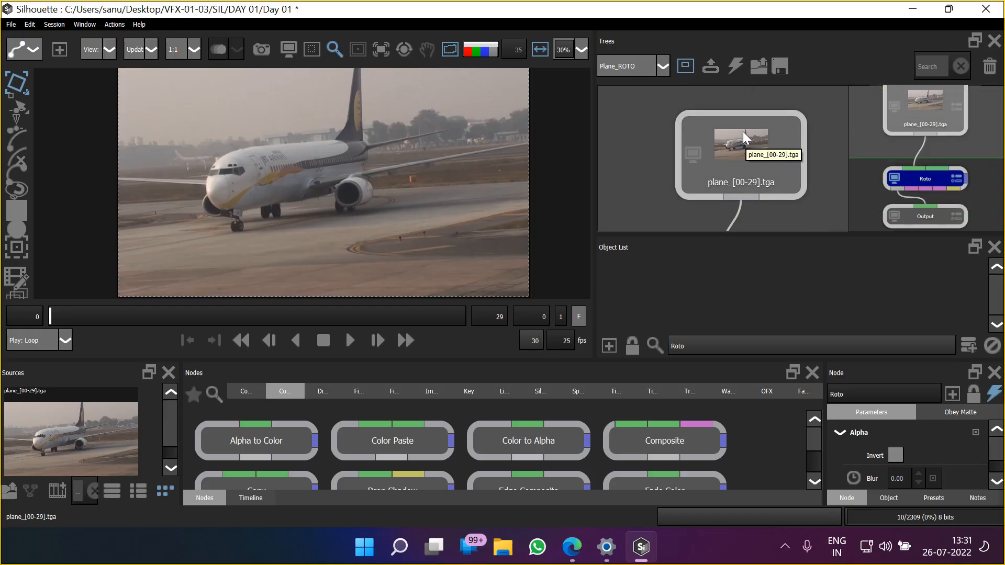
left_click_drag(639, 180, 644, 70)
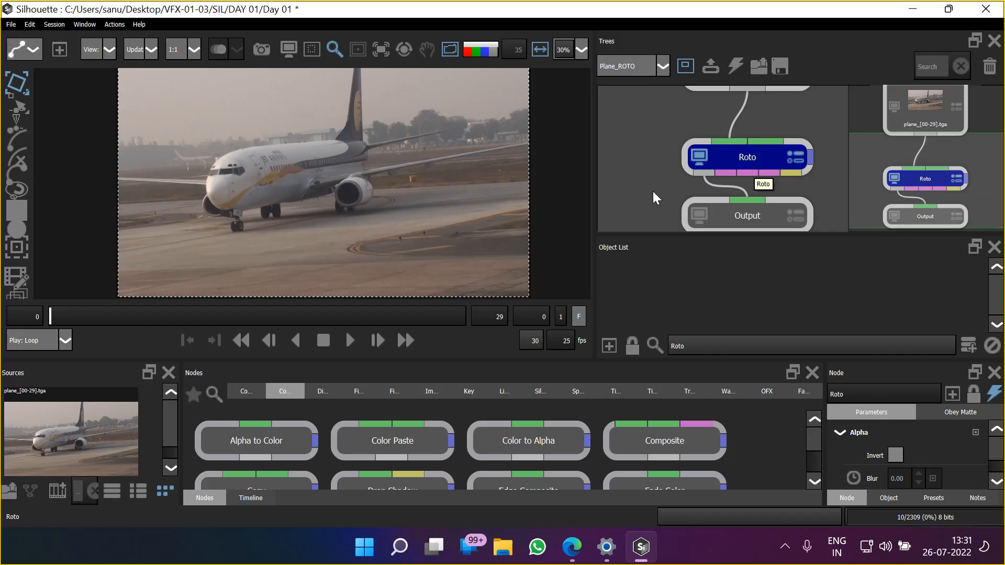
left_click_drag(652, 191, 648, 157)
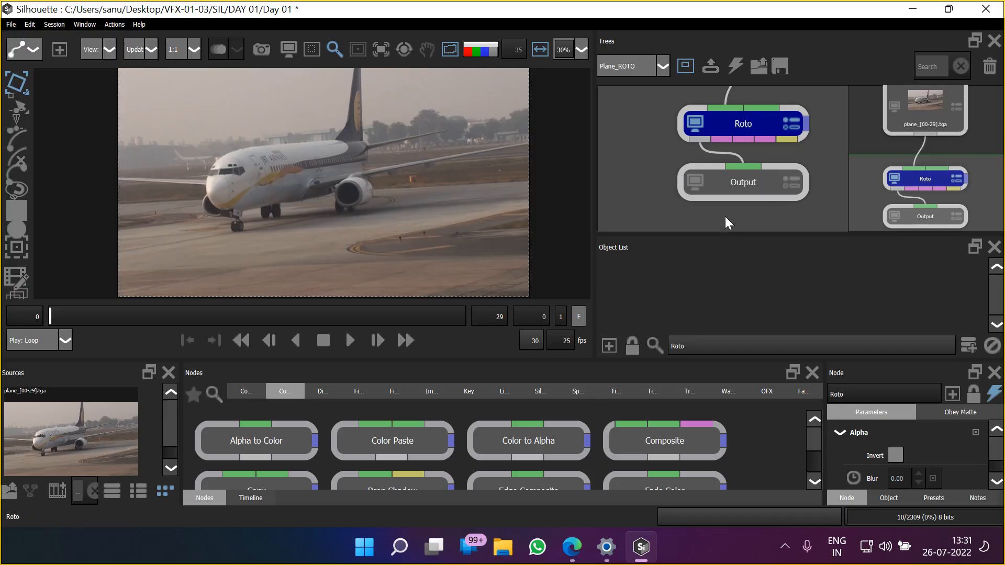
left_click_drag(640, 129, 643, 228)
double_click(750, 108)
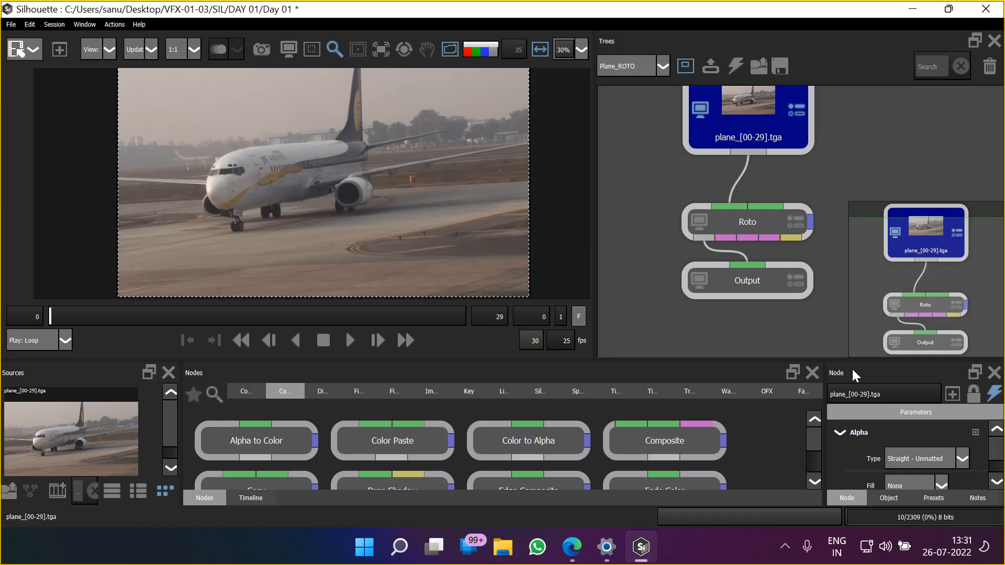
Make more room for the source node's parameters, review them, and set the Alpha Fill to Transparent
left_click_drag(849, 357, 824, 240)
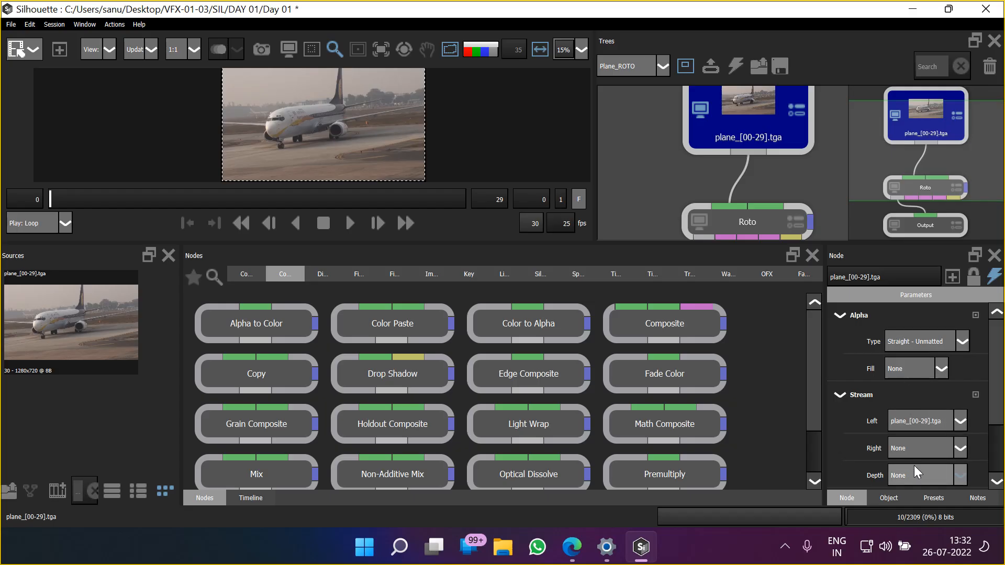
scroll(997, 418, "down", 3)
left_click_drag(1004, 465, 1003, 485)
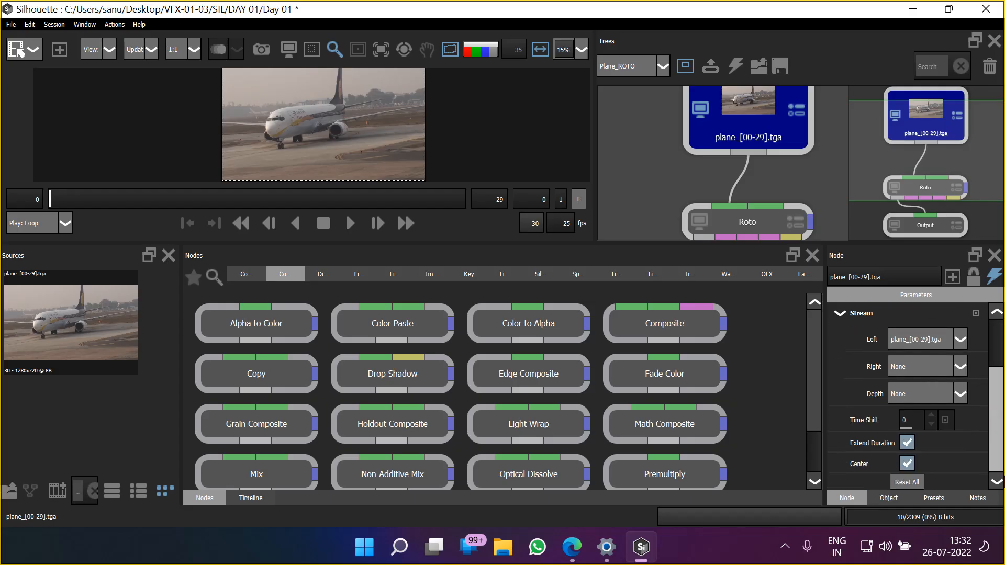
scroll(1001, 460, "up", 3)
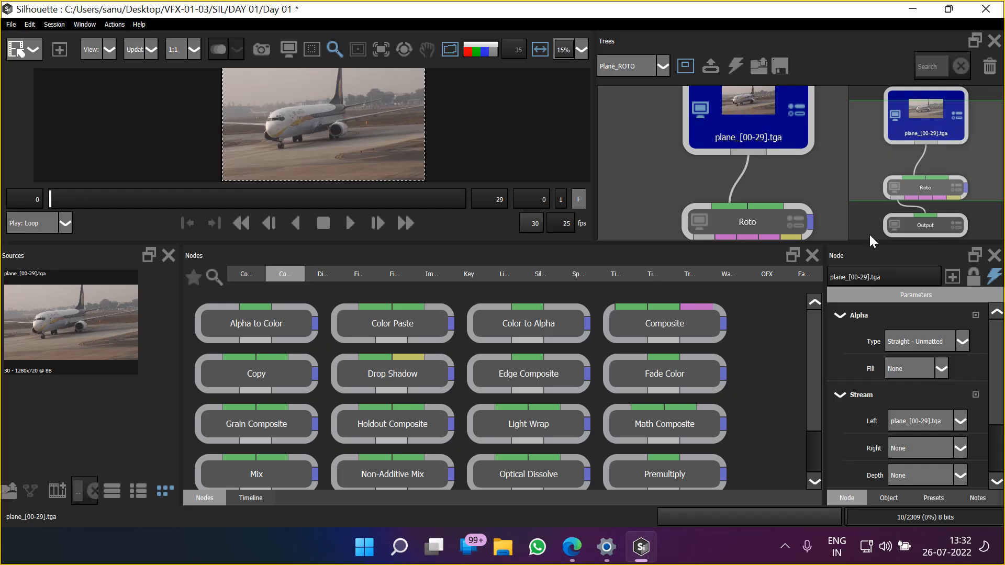
left_click(916, 371)
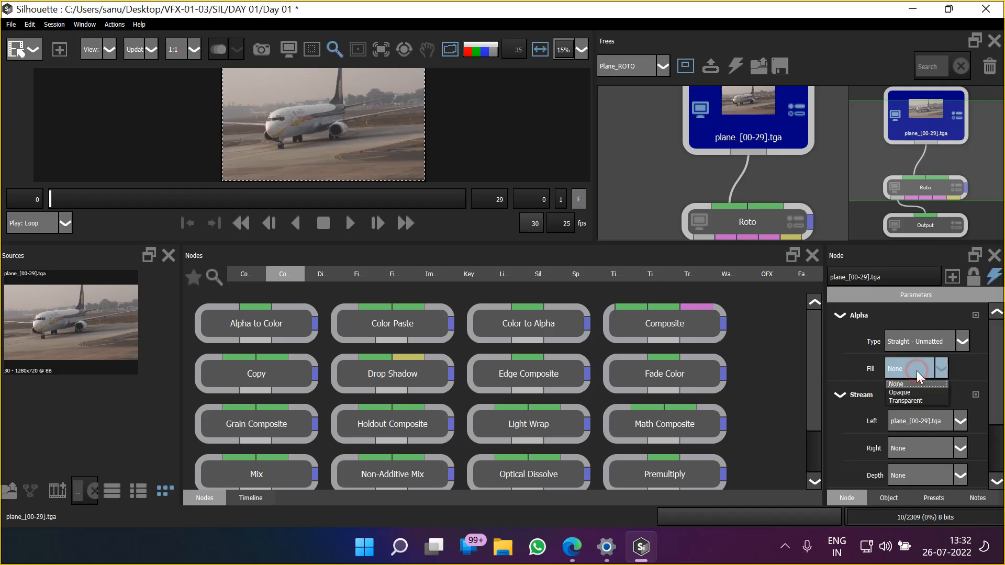
left_click(925, 402)
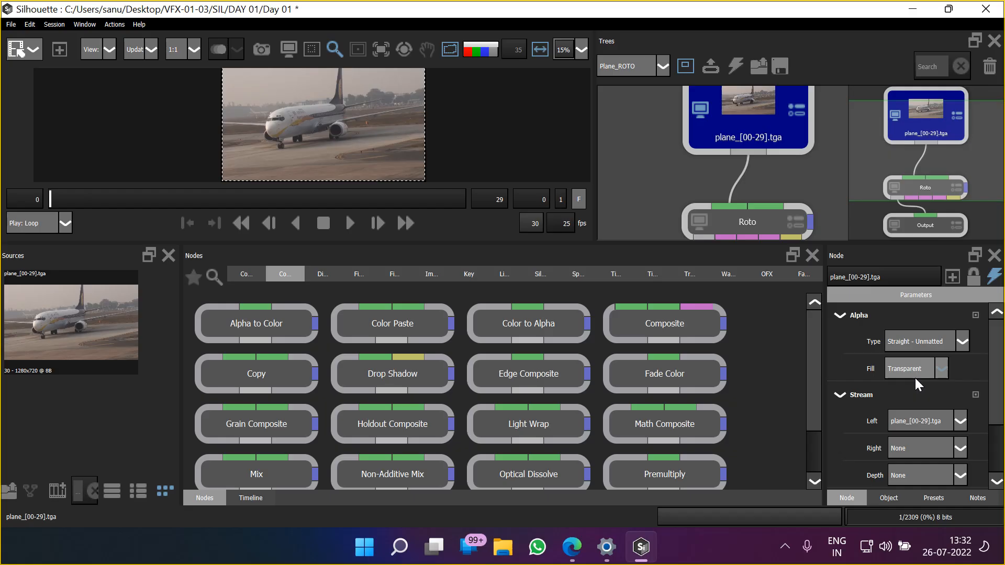
Open the Roto node for editing with the Timeline shown, and enlarge the viewer around the plane
left_click(740, 226)
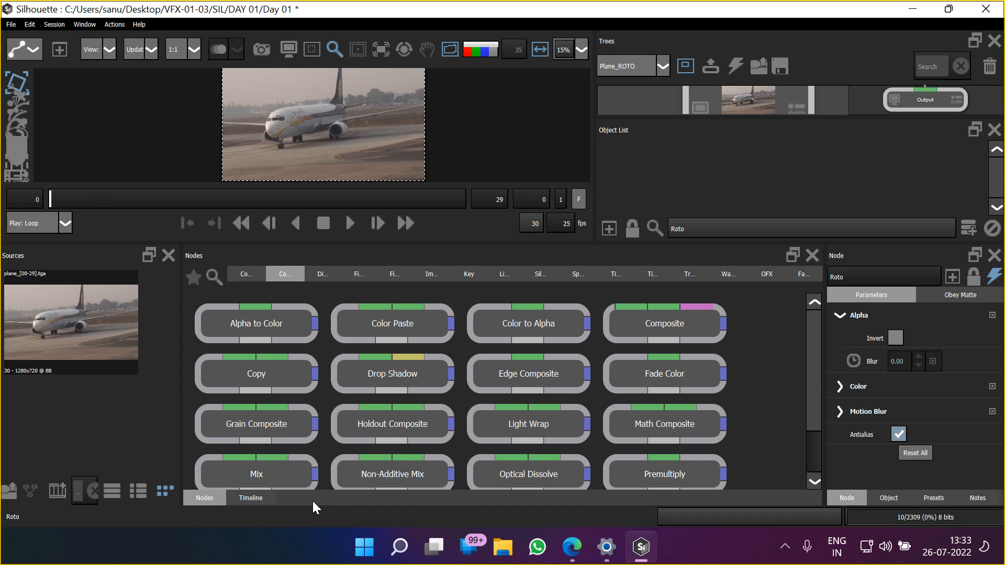
left_click(266, 498)
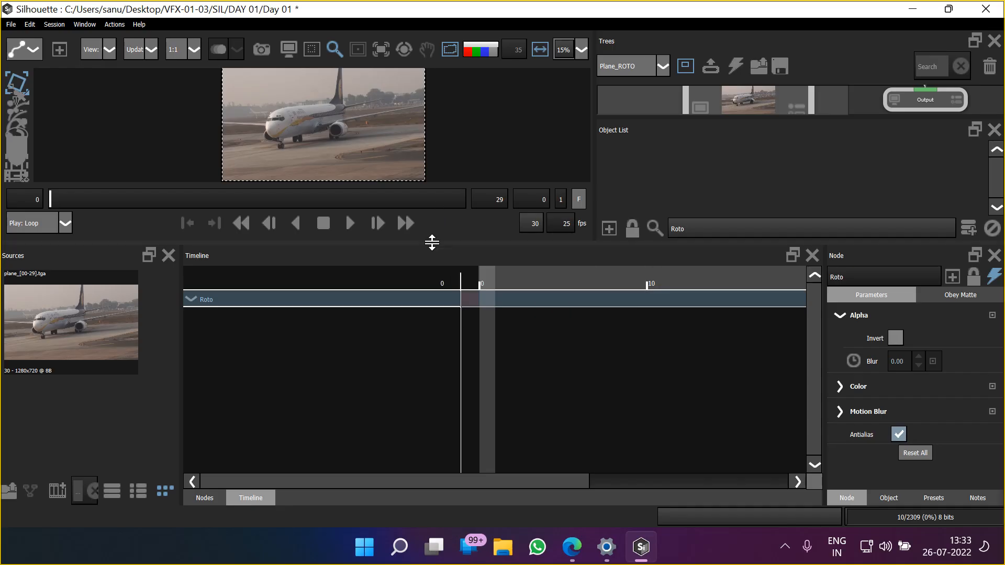
left_click_drag(432, 242, 435, 387)
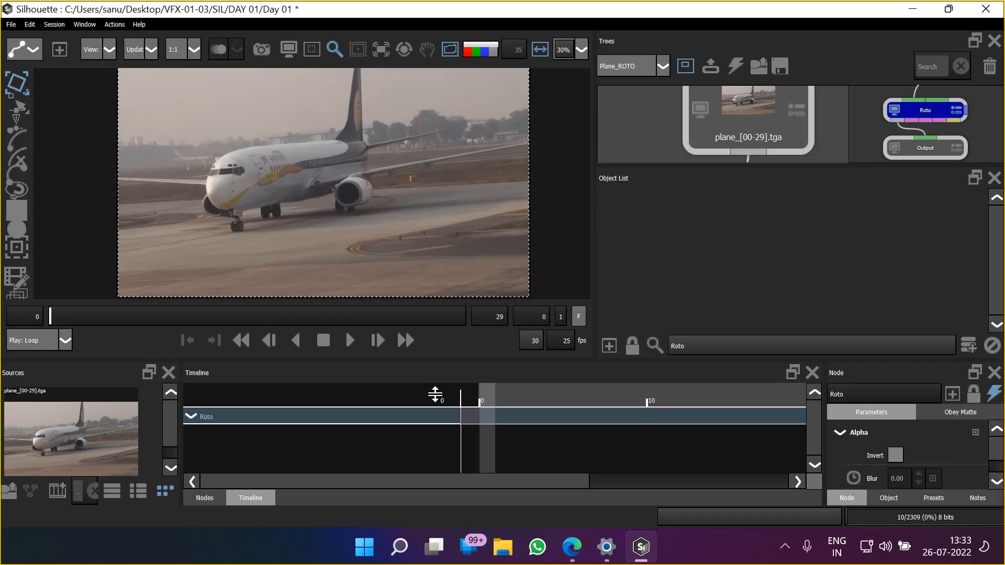
left_click_drag(371, 184, 363, 213)
scroll(371, 231, "up", 1)
scroll(371, 231, "up", 2)
scroll(363, 210, "down", 3)
scroll(363, 211, "up", 1)
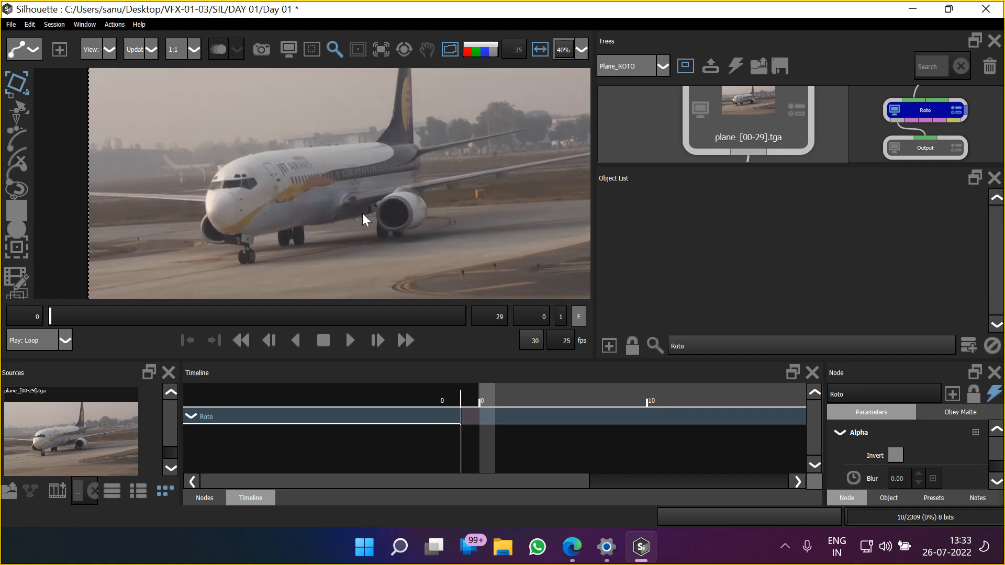
Play the plane footage forward and in reverse, stopping it in between, and step through single frames
left_click(351, 345)
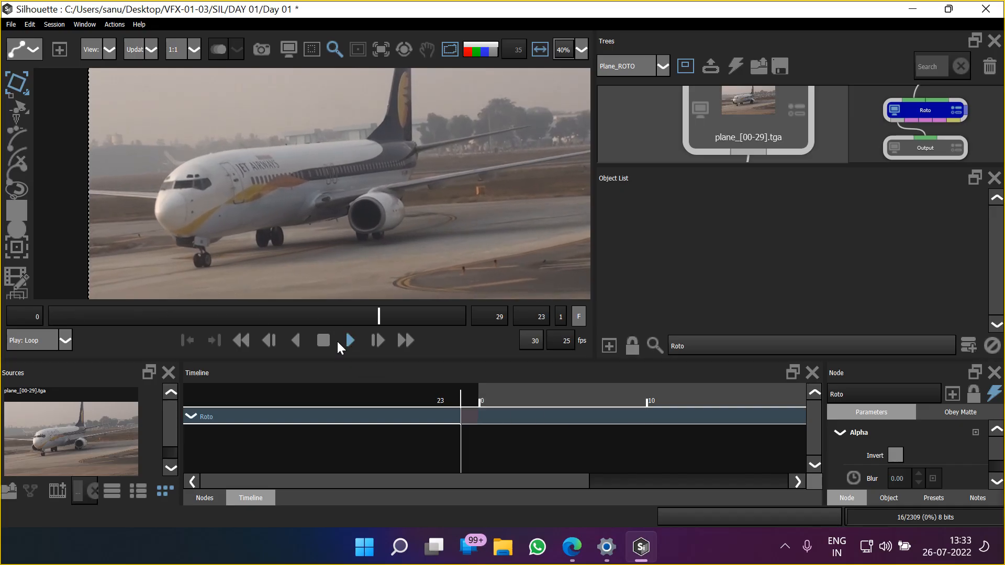
left_click(329, 342)
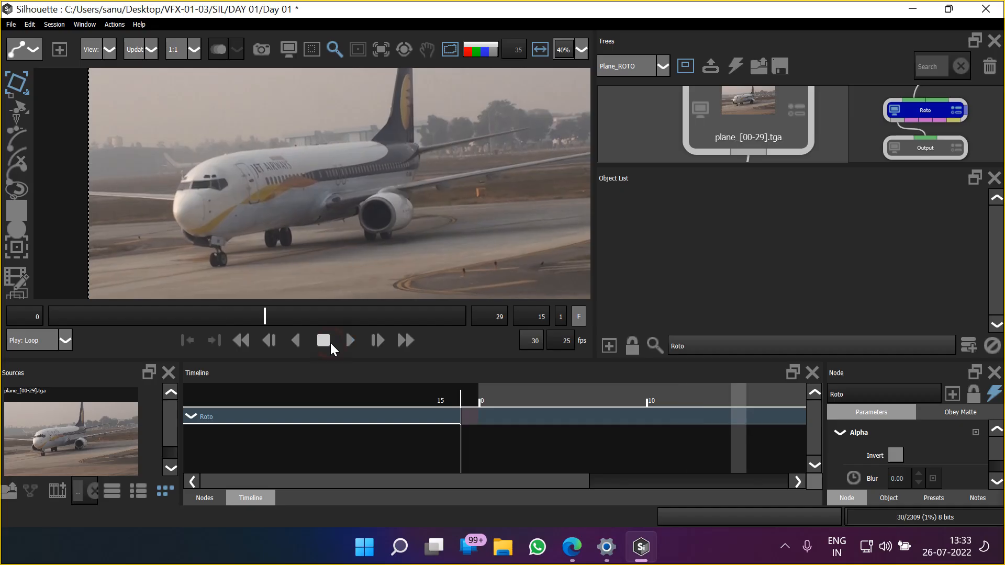
left_click(297, 340)
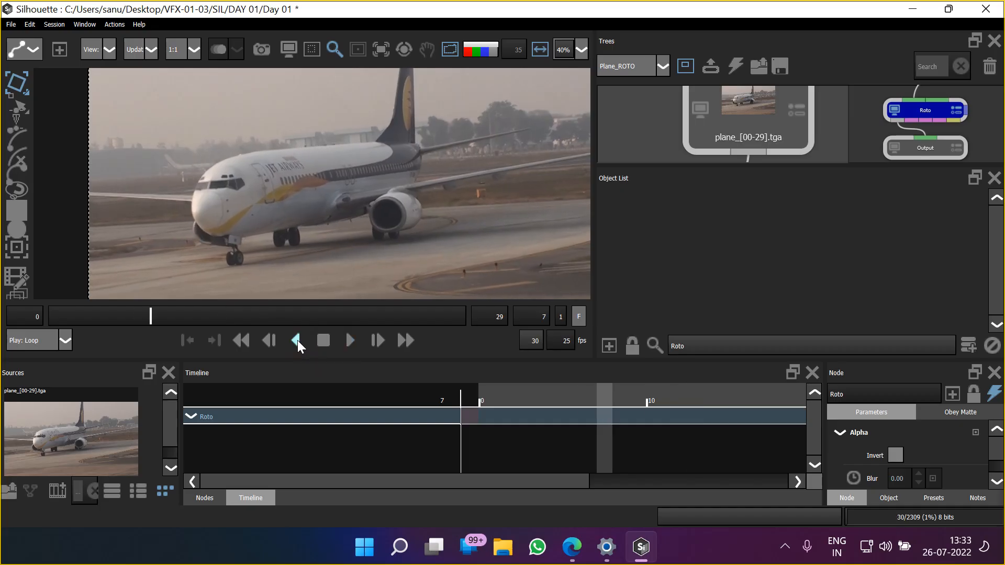
left_click(322, 340)
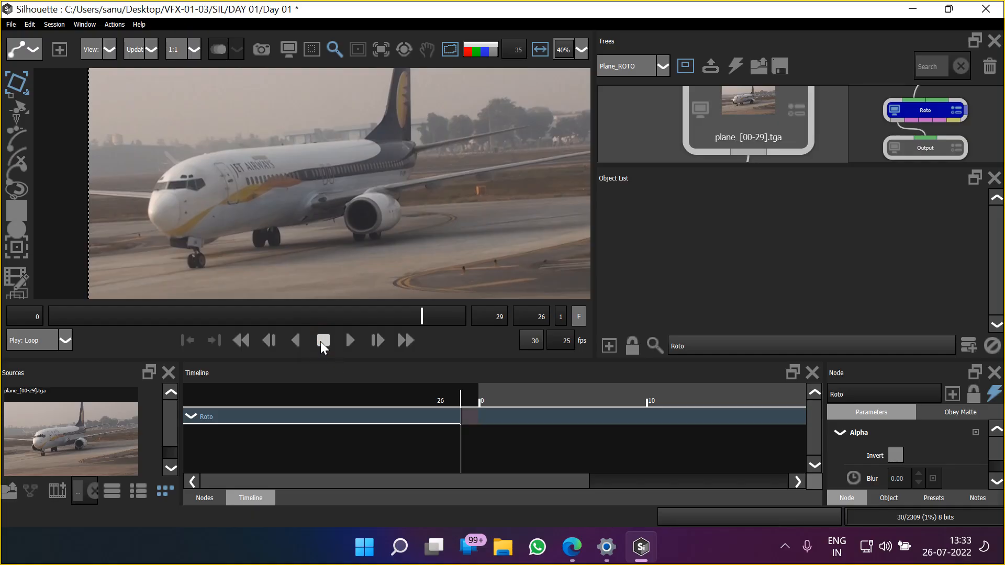
left_click(350, 340)
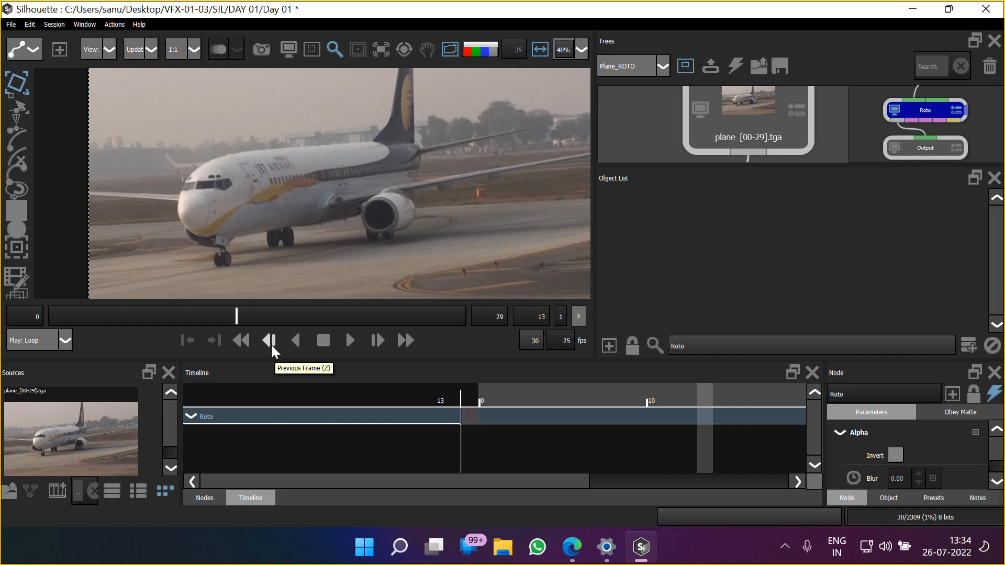
key("x")
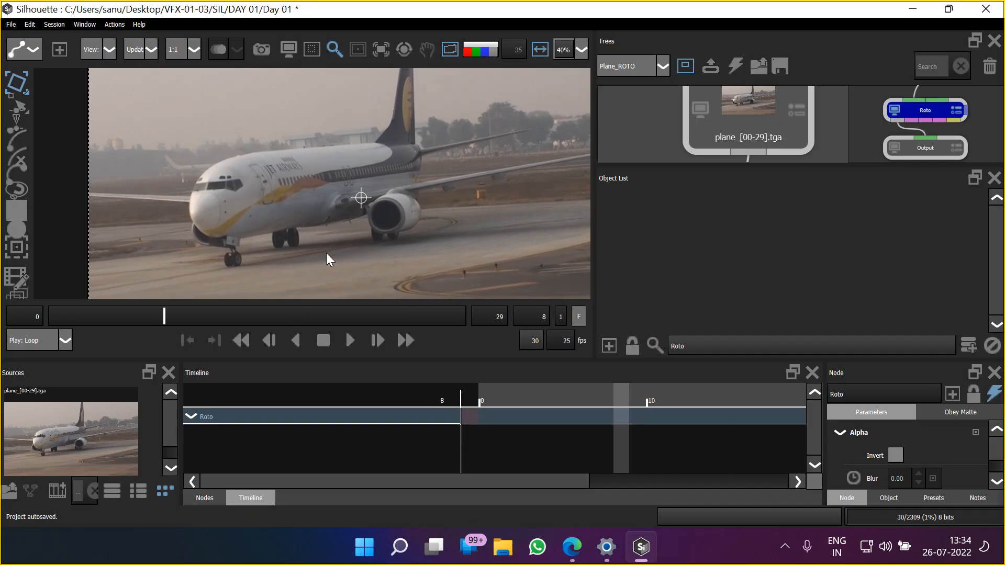
Replay the footage from the first frame, scrub the playhead to frames 16 and 9, and return to frame 0
left_click(241, 343)
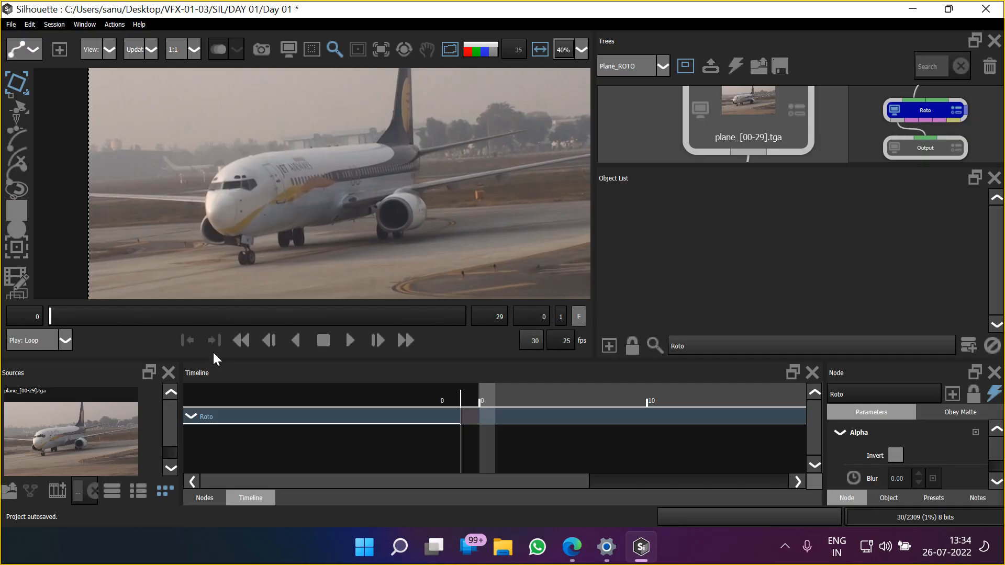
left_click(347, 340)
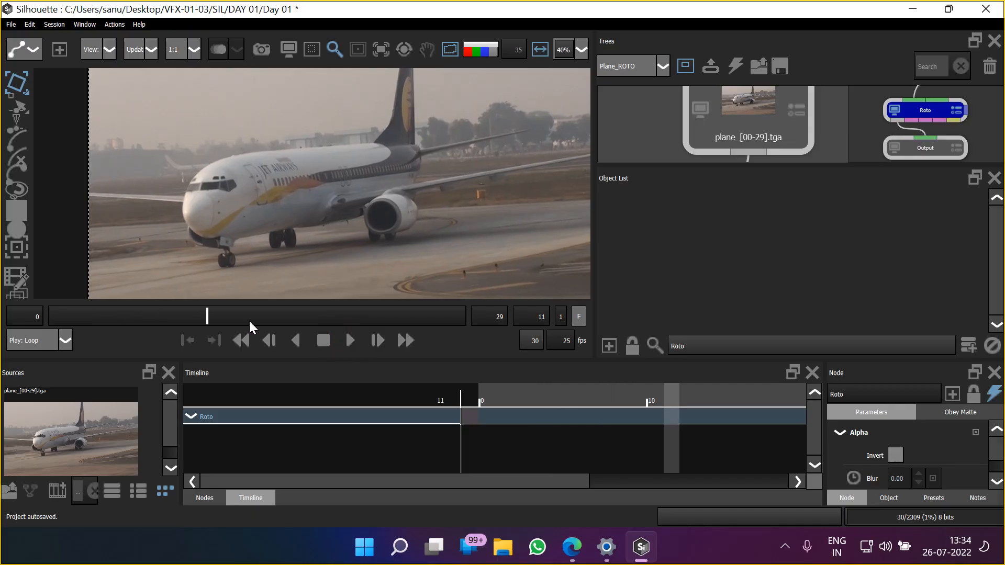
left_click_drag(209, 315, 274, 325)
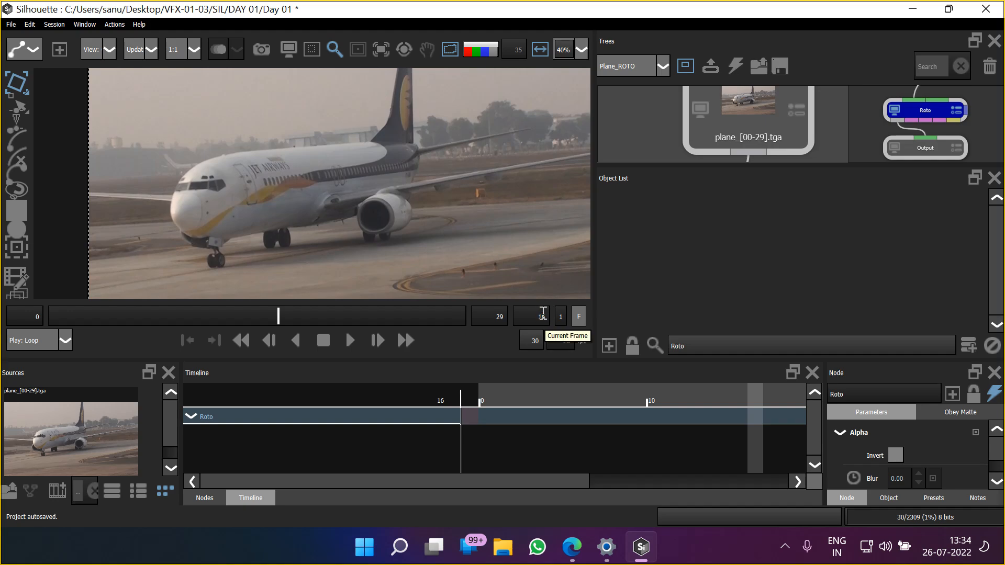
left_click_drag(278, 317, 174, 322)
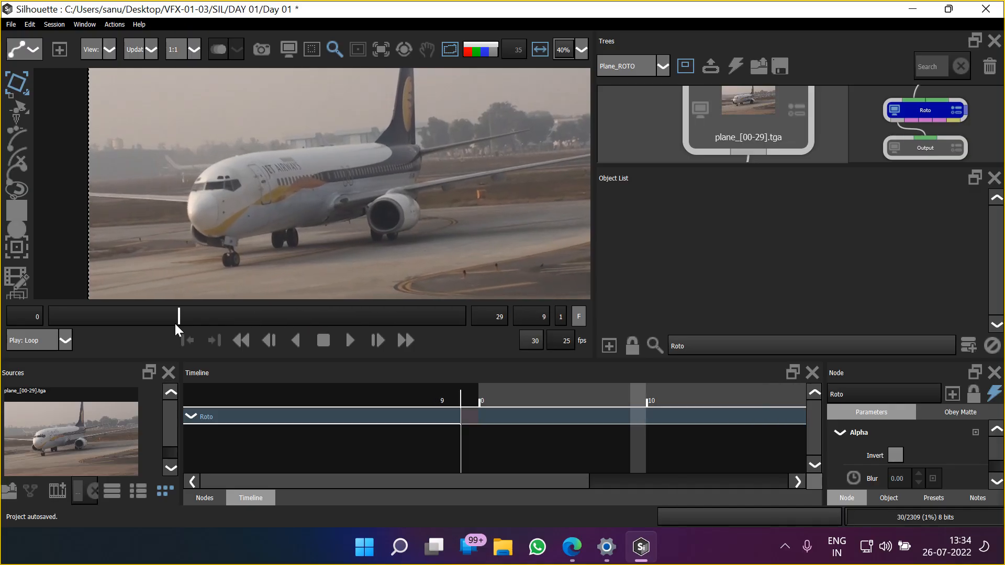
left_click(540, 316)
left_click(242, 341)
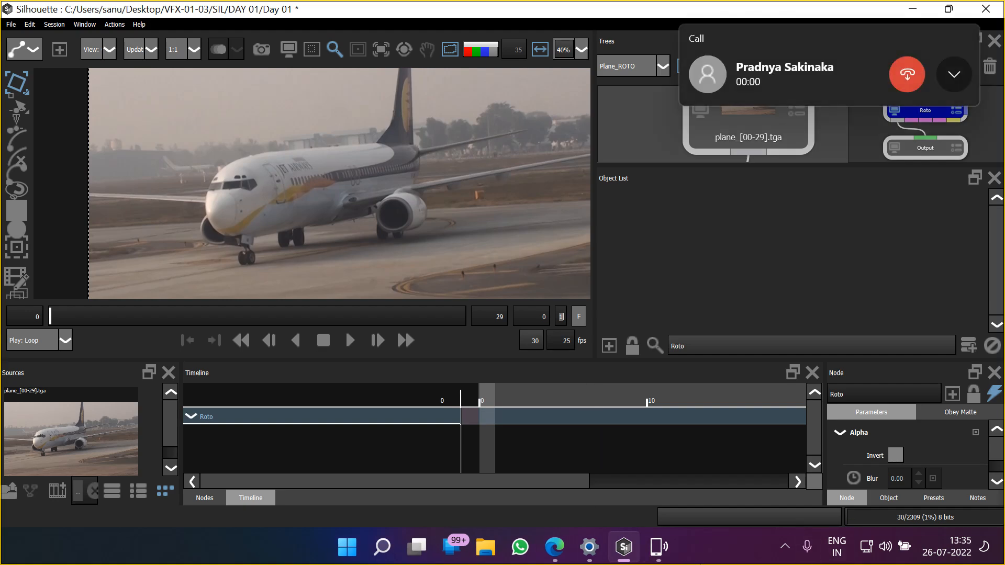
Switch to the Windows network settings, turn on the mobile hotspot, and return to Silhouette
left_click(793, 549)
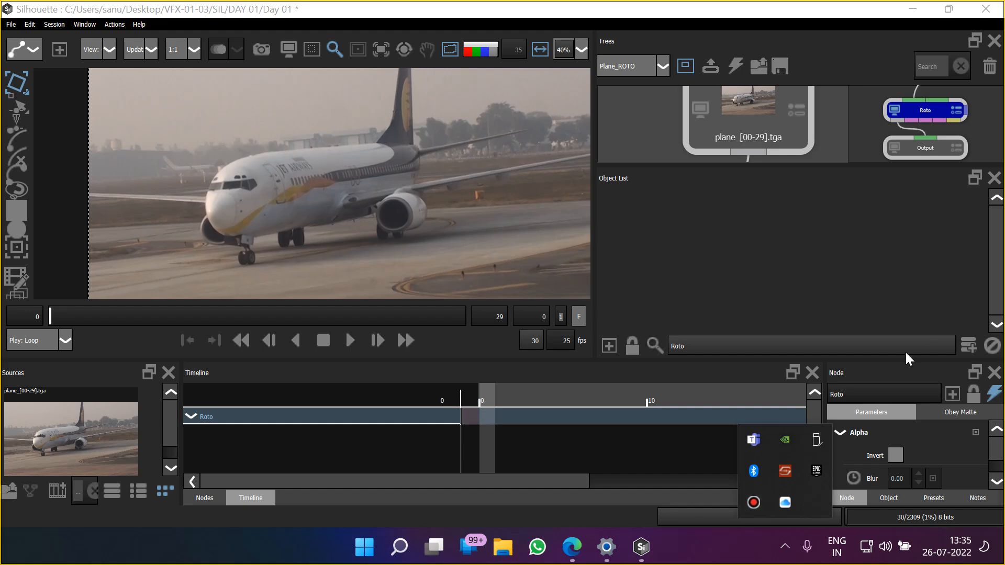
right_click(869, 550)
left_click(888, 507)
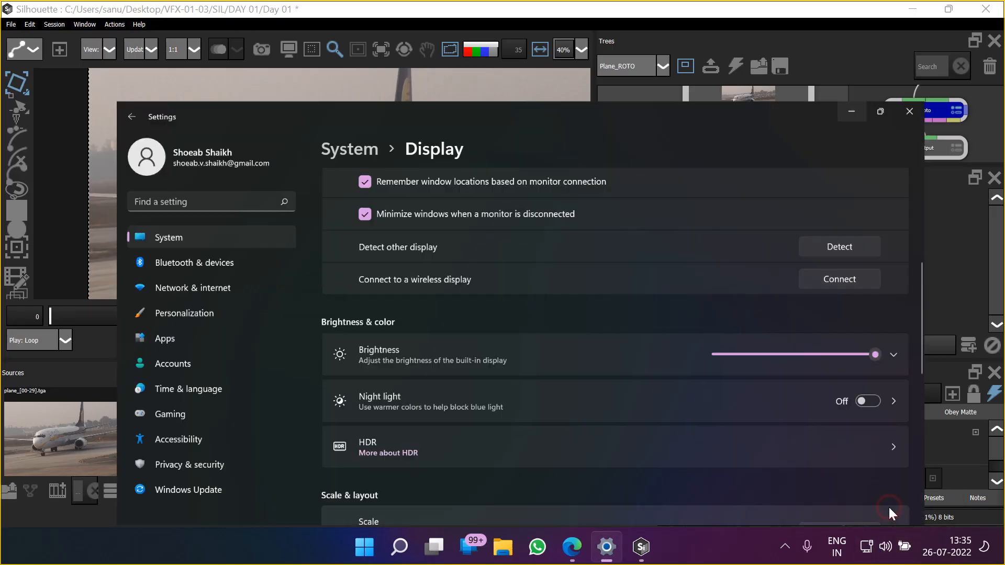
scroll(877, 473, "down", 1)
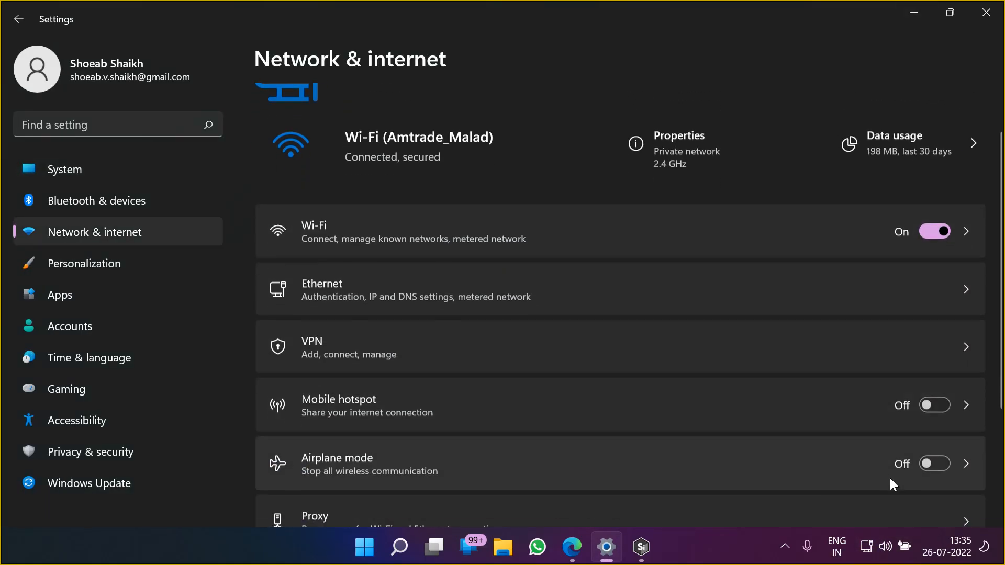
left_click(926, 396)
left_click(913, 13)
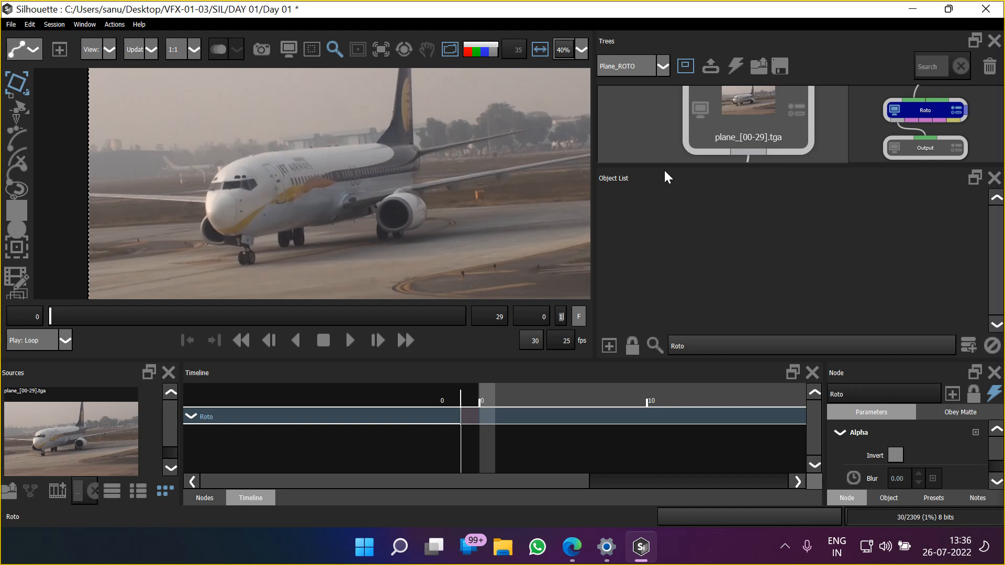
Draw a circle shape around the near engine's intake at frame 0
left_click_drag(399, 244, 381, 233)
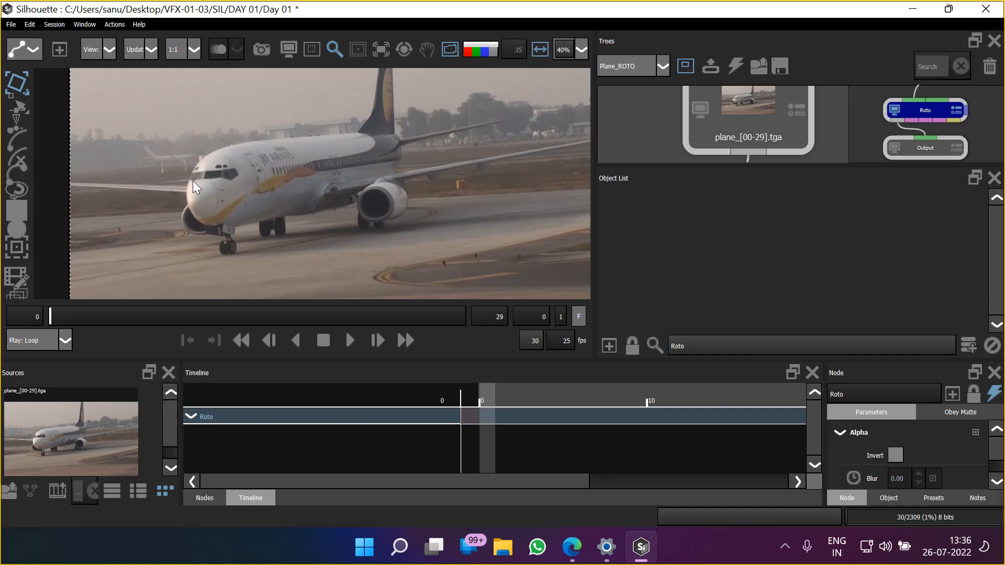
left_click(22, 228)
left_click_drag(357, 193, 398, 231)
scroll(389, 226, "up", 6)
scroll(382, 147, "up", 4)
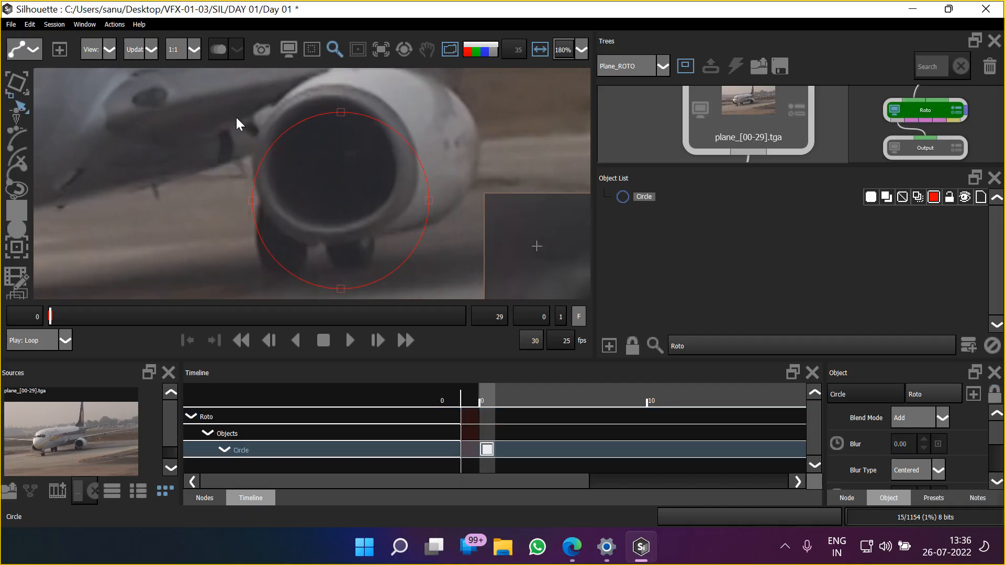
Select all points of the circle, move it up over the engine intake, and activate the Transform tool
scroll(235, 116, "down", 1)
mouse_move(190, 109)
left_mouse_down()
mouse_move(423, 264)
mouse_move(440, 291)
left_mouse_up()
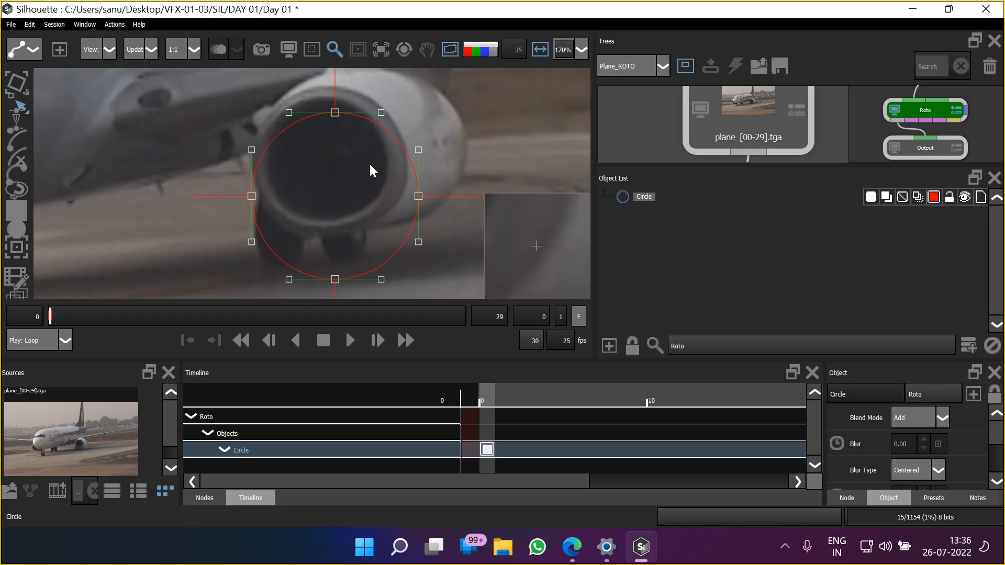
left_click_drag(335, 114, 331, 90)
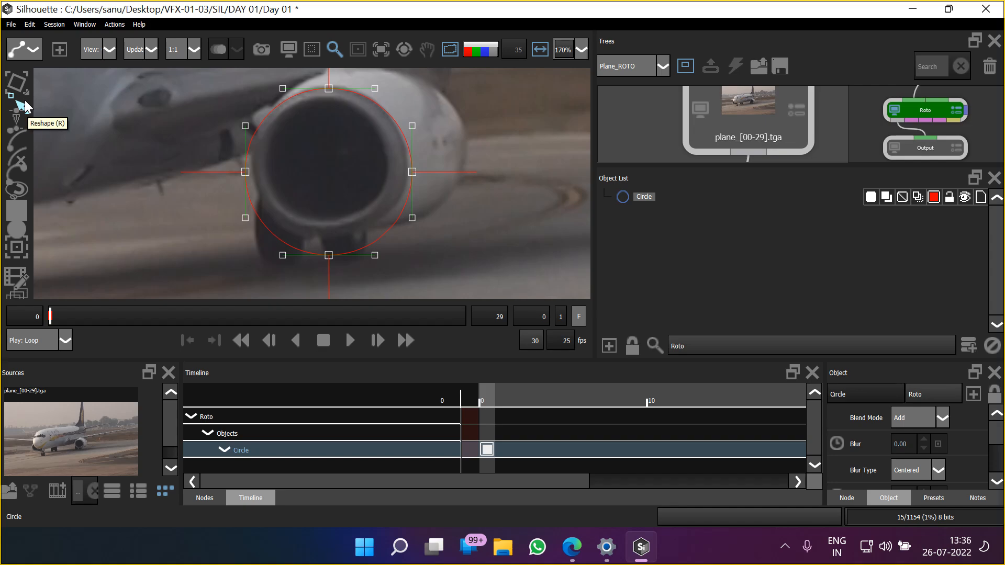
left_click(21, 87)
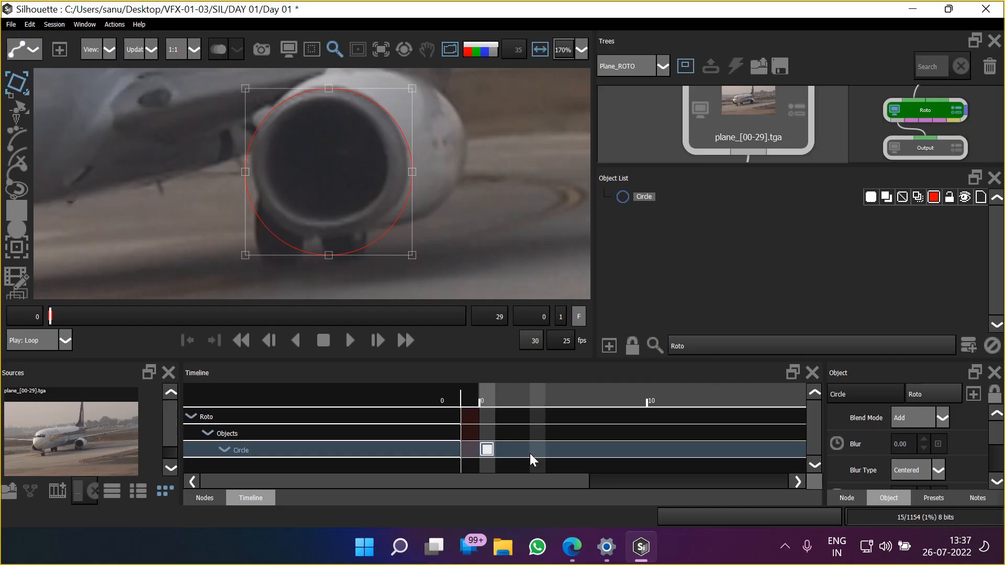
Switch to the Google Meet call, admit the waiting participant, and return to Silhouette
mouse_move(570, 553)
left_click(487, 460)
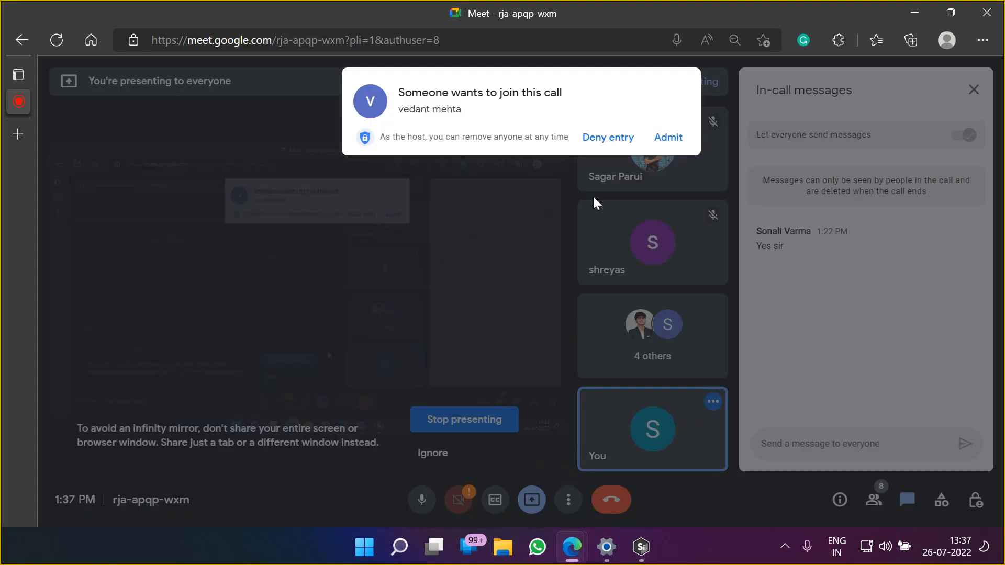
left_click(668, 138)
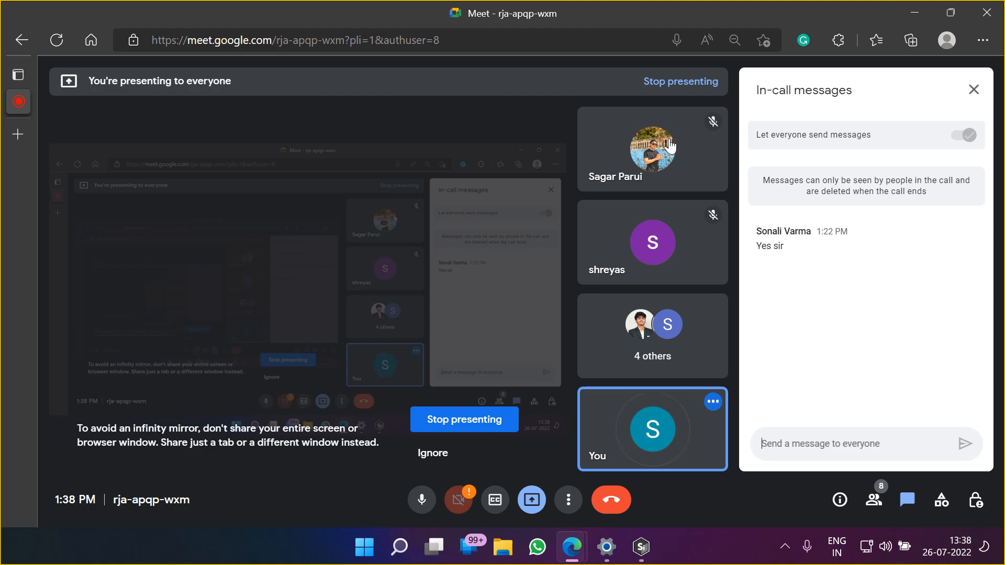
key("alt+Tab")
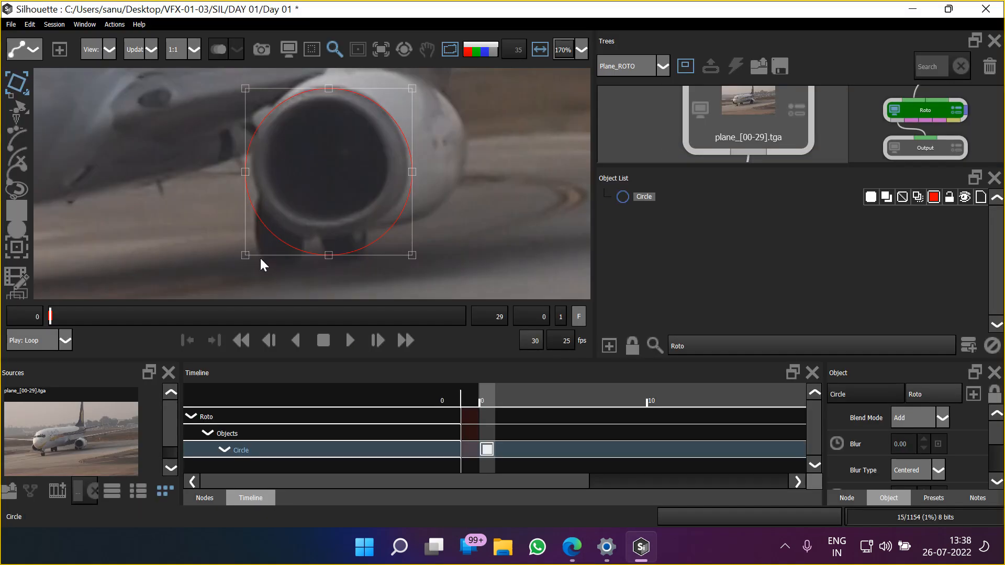
Scale the circle down with its transform box so it fits the outer rim of the engine intake
mouse_move(243, 257)
left_mouse_down()
mouse_move(246, 231)
mouse_move(242, 249)
mouse_move(272, 258)
mouse_move(264, 186)
mouse_move(238, 206)
mouse_move(260, 234)
mouse_move(276, 229)
mouse_move(250, 215)
mouse_move(225, 231)
mouse_move(252, 249)
left_mouse_up()
left_click_drag(409, 250, 413, 236)
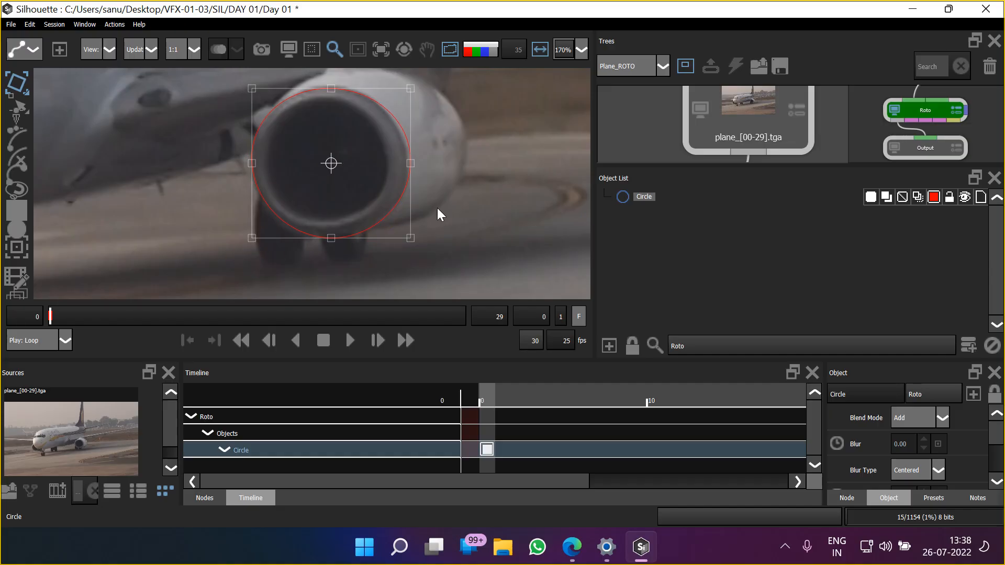
left_click_drag(411, 90, 407, 89)
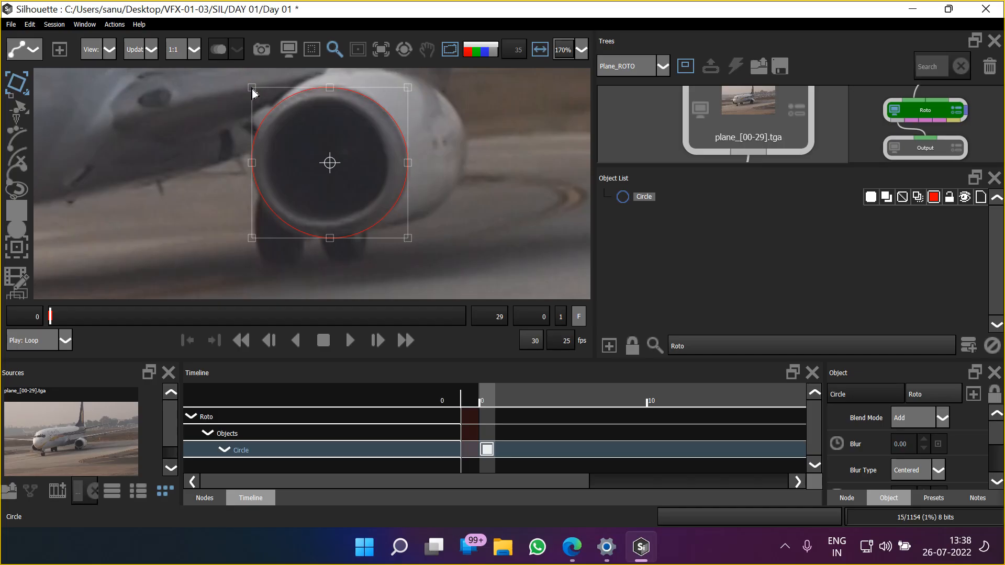
left_click_drag(253, 94, 258, 96)
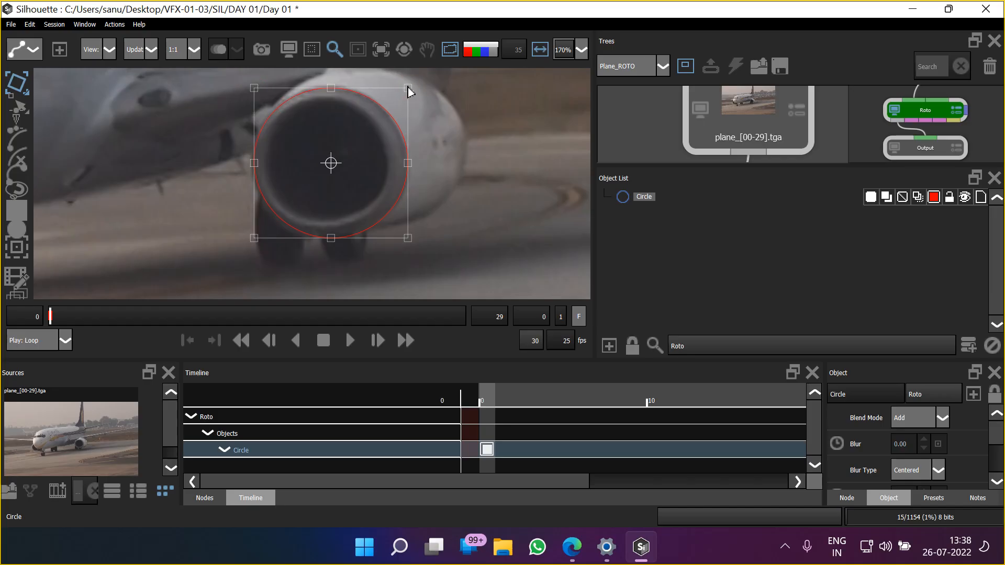
Enlarge the circle slightly with its transform box, and reshape its bottom point to follow the intake's outer rim
left_click_drag(254, 238, 252, 245)
left_click_drag(410, 245, 411, 243)
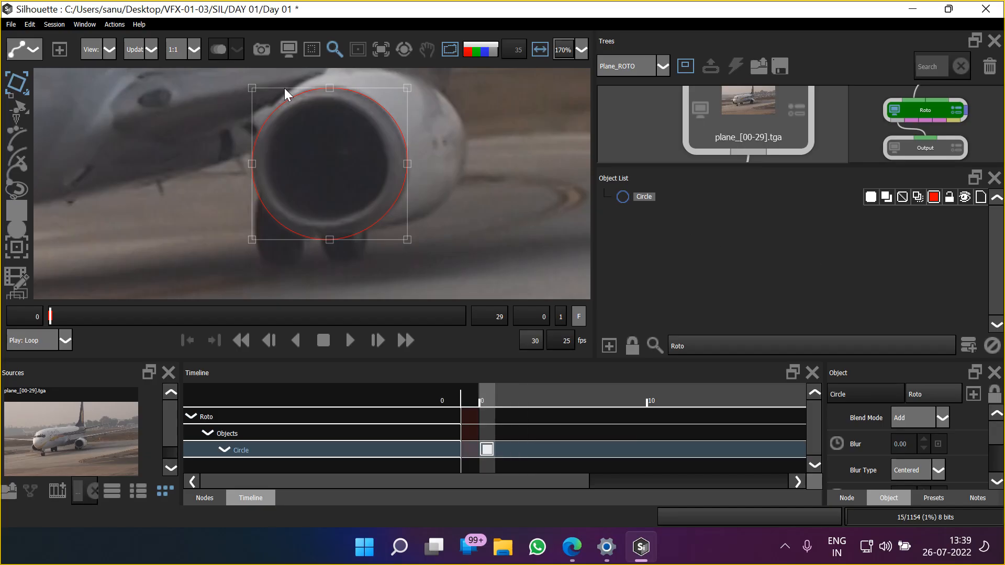
left_click(21, 108)
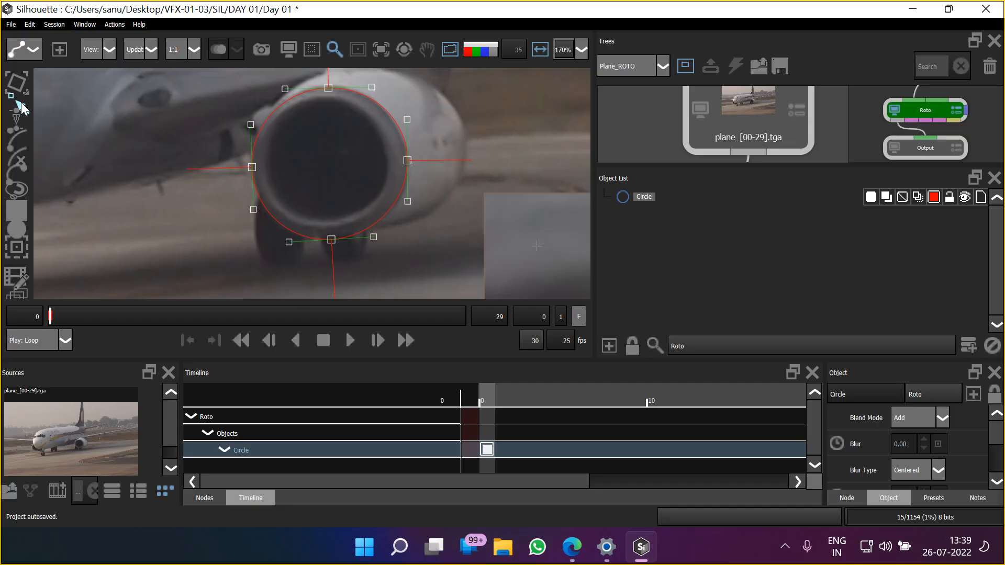
scroll(332, 238, "up", 5)
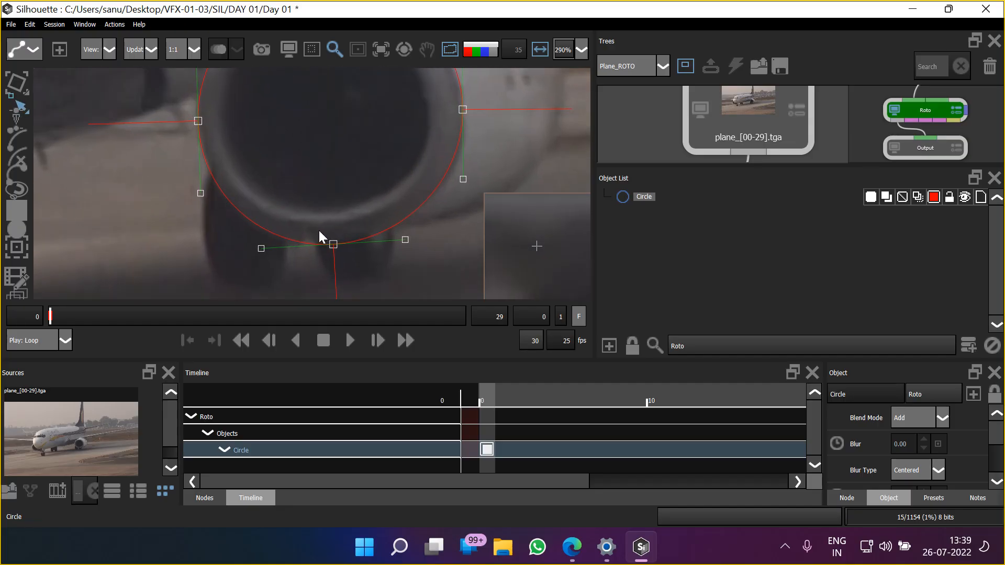
left_click(335, 246)
left_click_drag(335, 252, 335, 247)
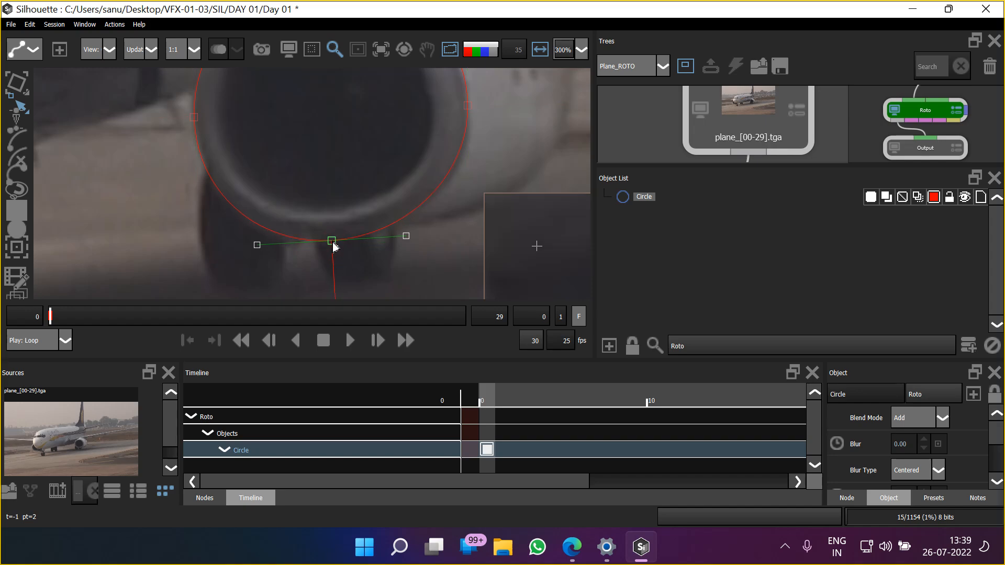
Try adding a point on the circle's lower-left curve and pulling it inward, and undo the edit
left_click(220, 193)
left_click_drag(220, 197, 253, 175)
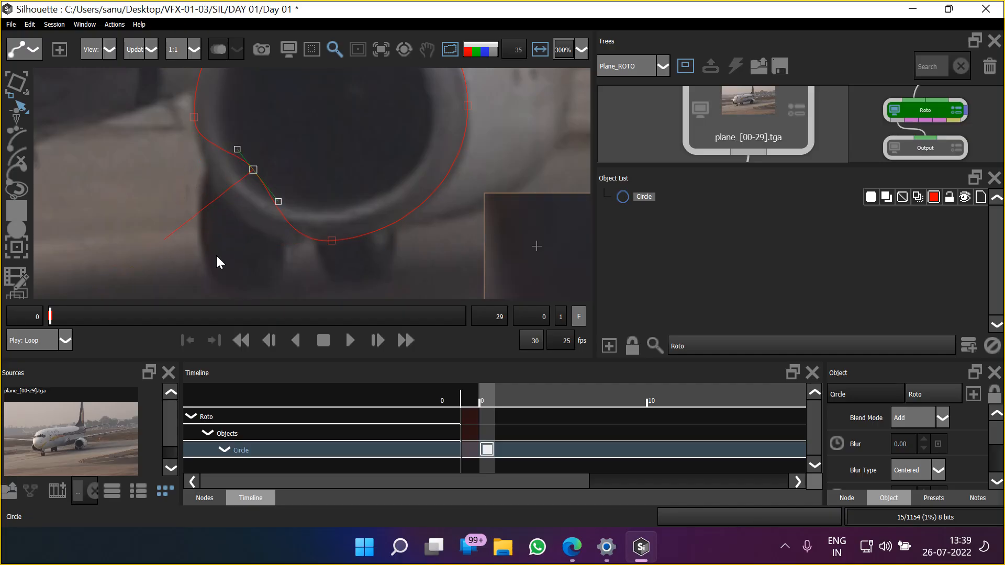
key("ctrl+z")
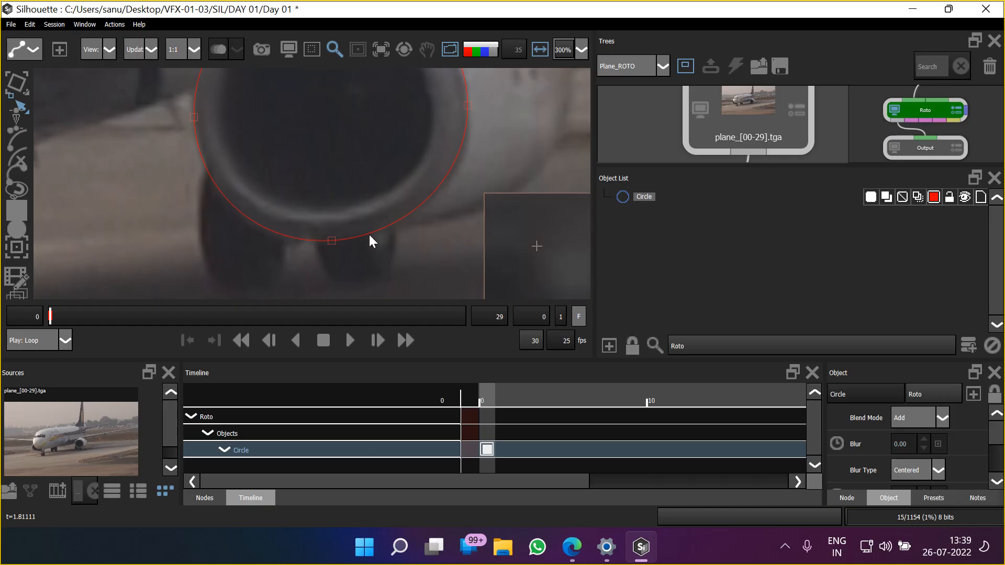
Nudge the circle's right-hand point slightly down along the intake rim
scroll(318, 203, "down", 2)
left_click_drag(334, 156, 335, 230)
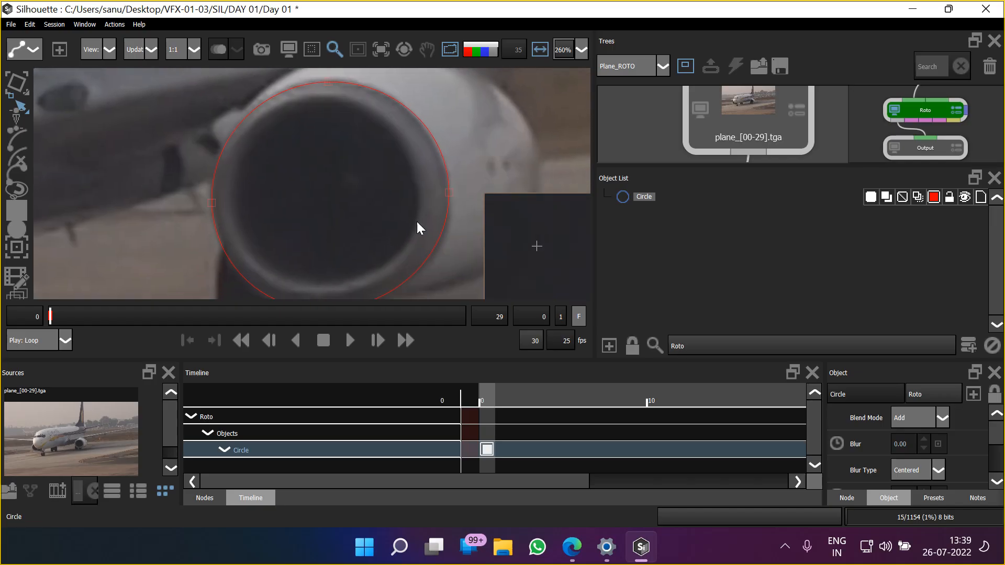
left_click(445, 197)
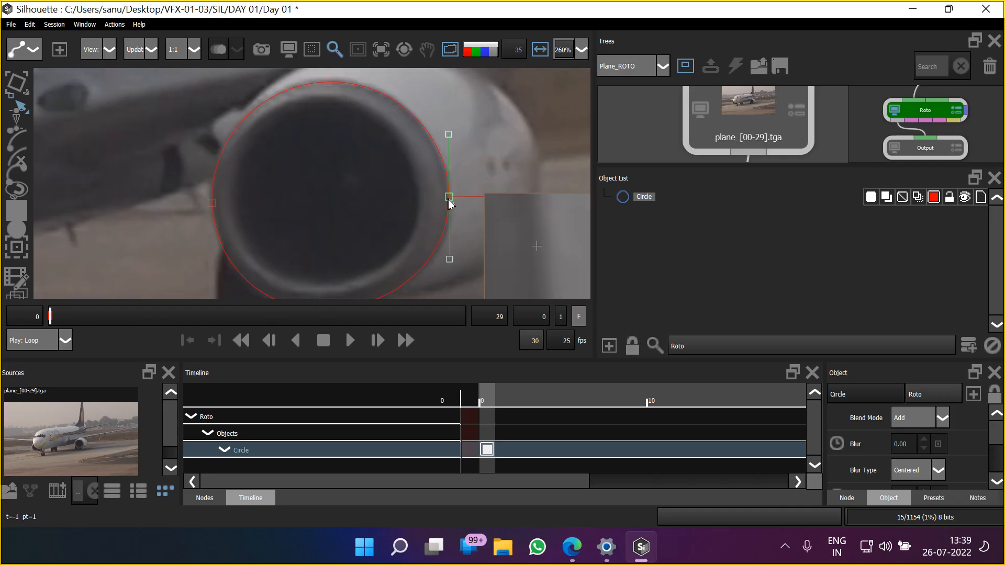
scroll(332, 183, "down", 2)
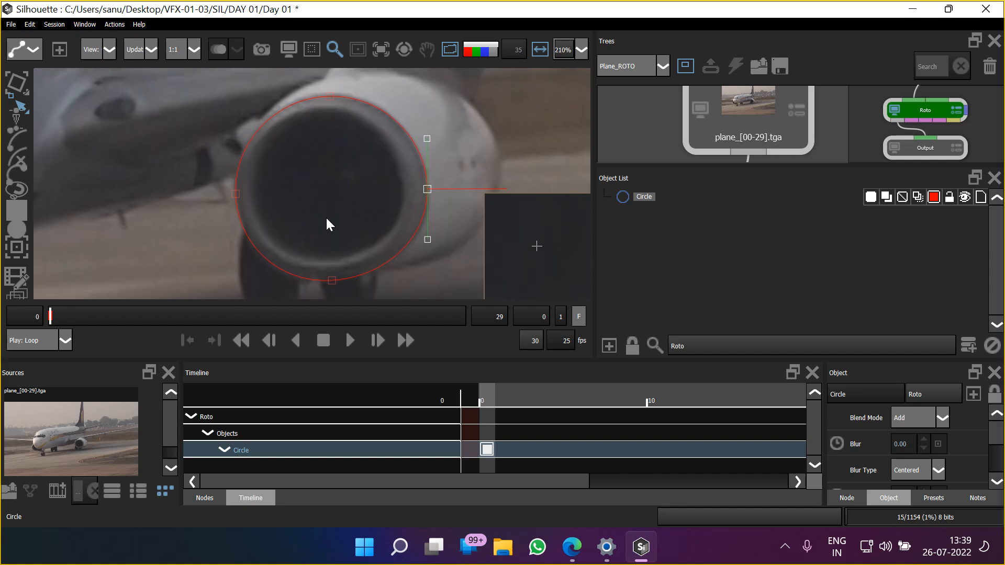
Preview the circle's matte as a colour overlay and as an alpha view, and return to the plain image
key("d")
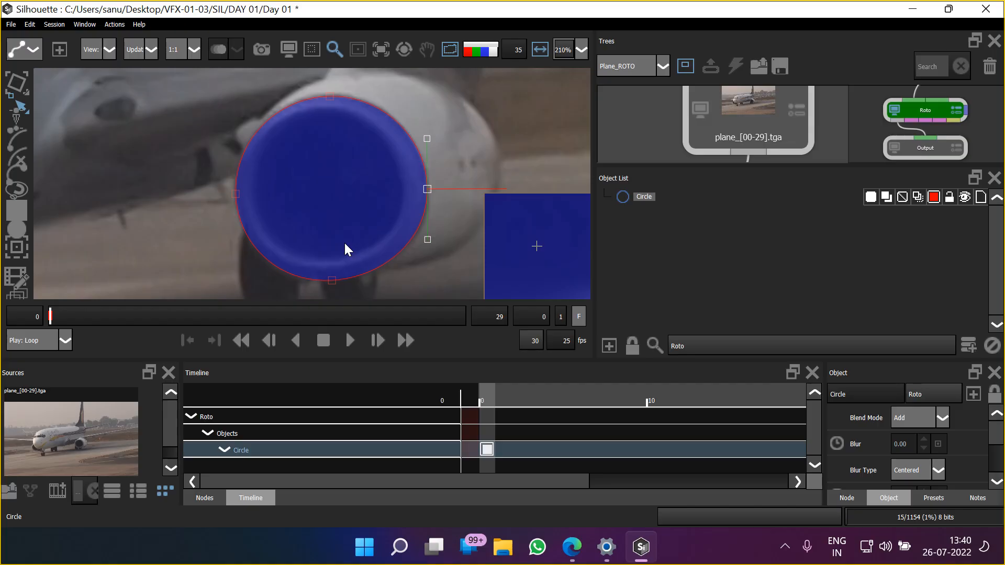
key("a")
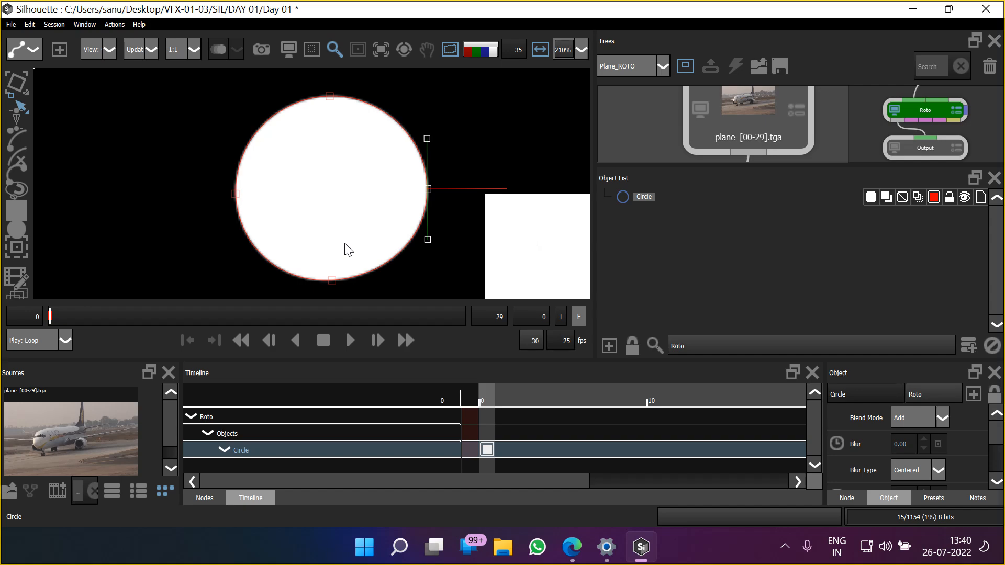
left_click_drag(287, 208, 288, 210)
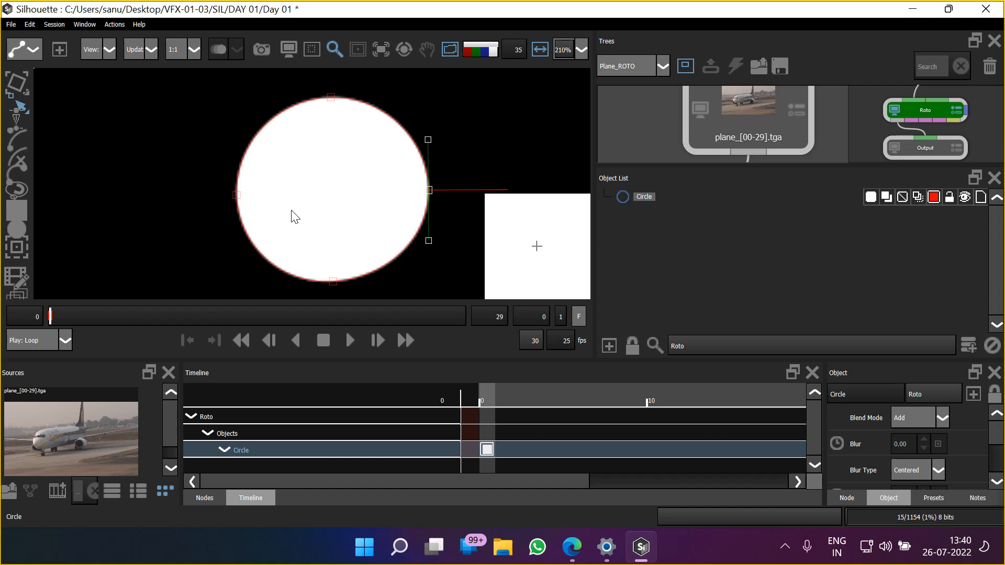
key("a")
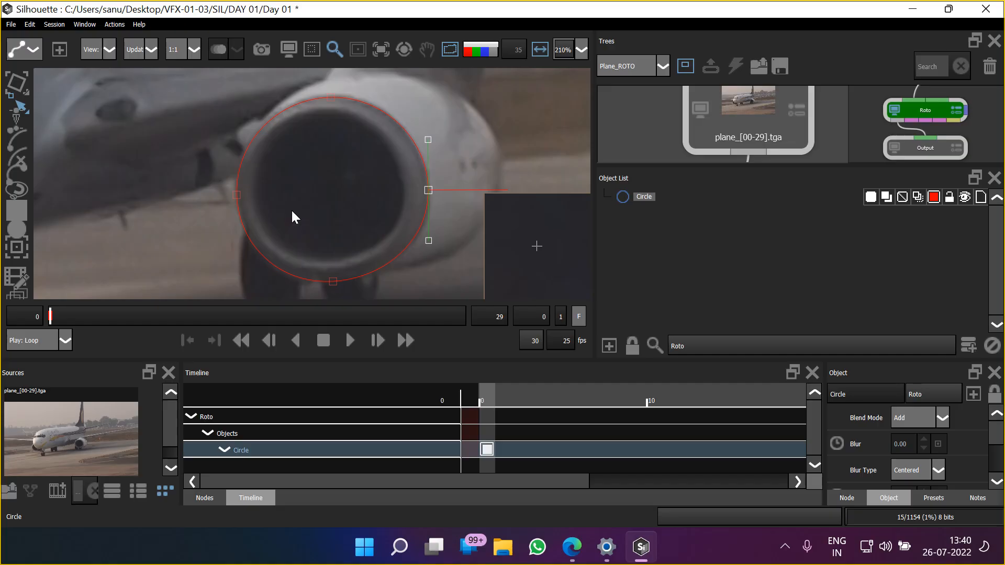
Activate the Transform tool and step through frames 0 to 3 and back to compare the circle with the moving intake
left_click(22, 93)
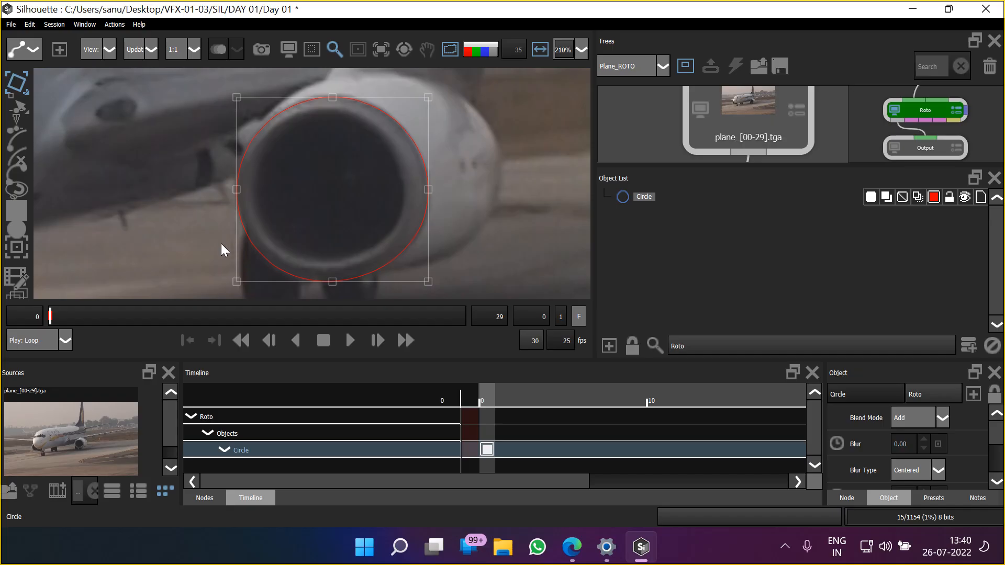
key("Right")
key("Right")
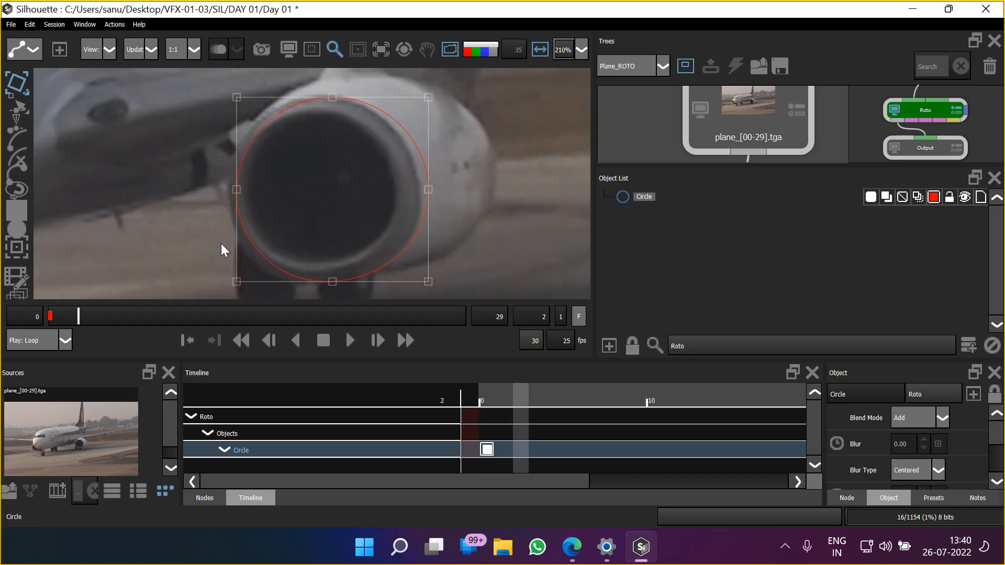
key("Right")
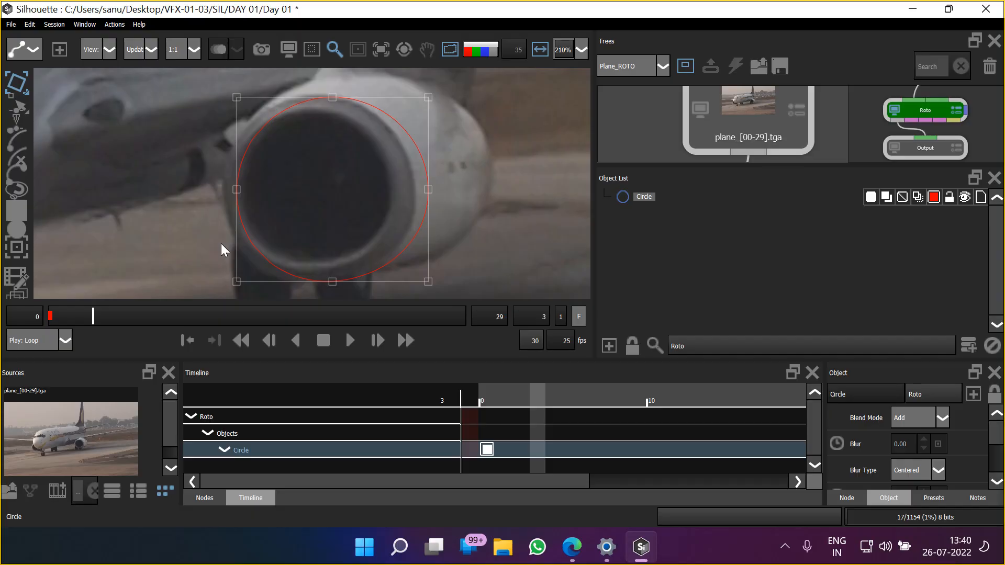
key("Left")
key("Left")
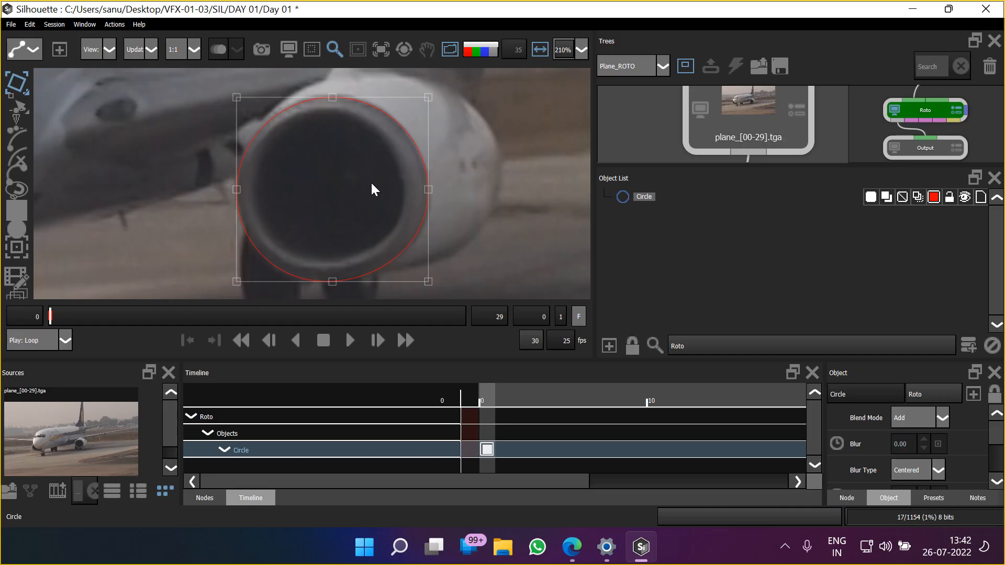
Set the frame increment to 10 and advance to frame 10
left_click(563, 317)
left_click_drag(313, 196, 328, 203)
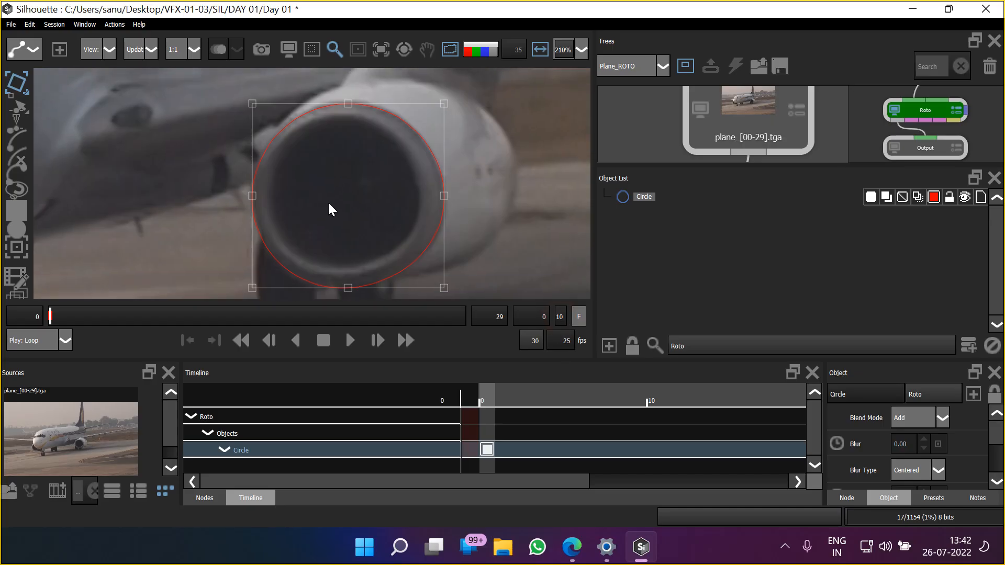
key("x")
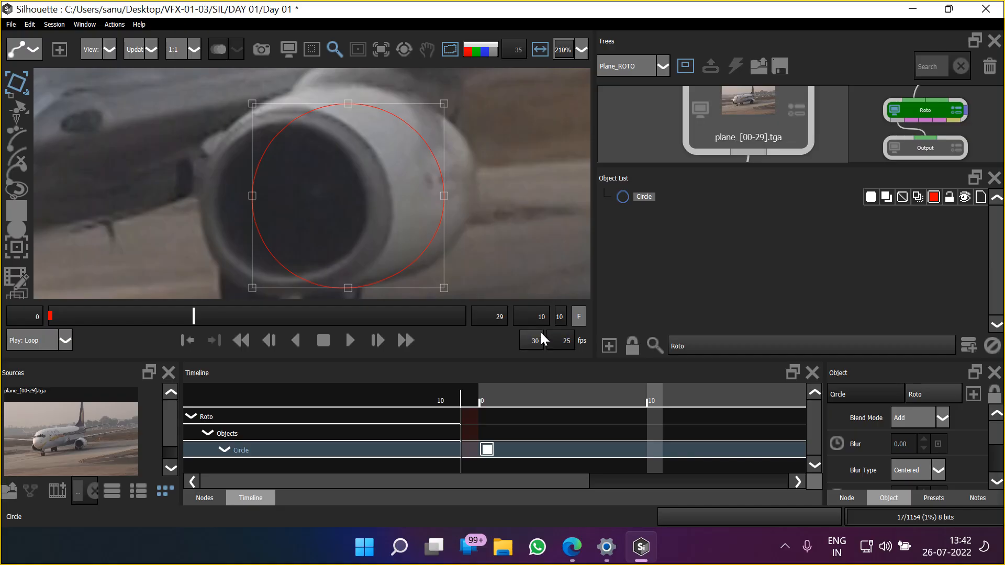
Move the circle onto the engine intake at frame 10 and fine-tune its vertical position in small nudges
left_click_drag(371, 207, 417, 203)
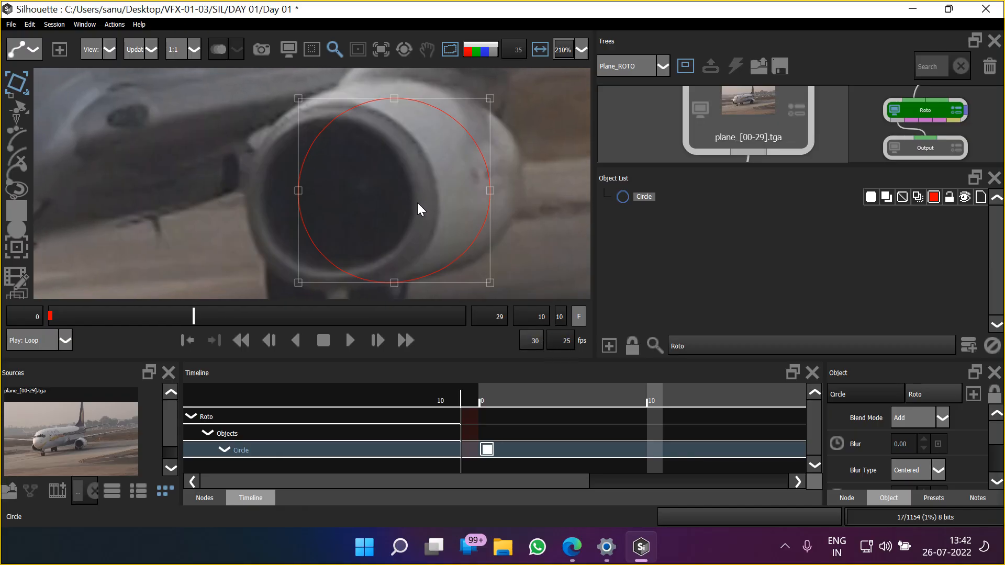
scroll(417, 202, "down", 2)
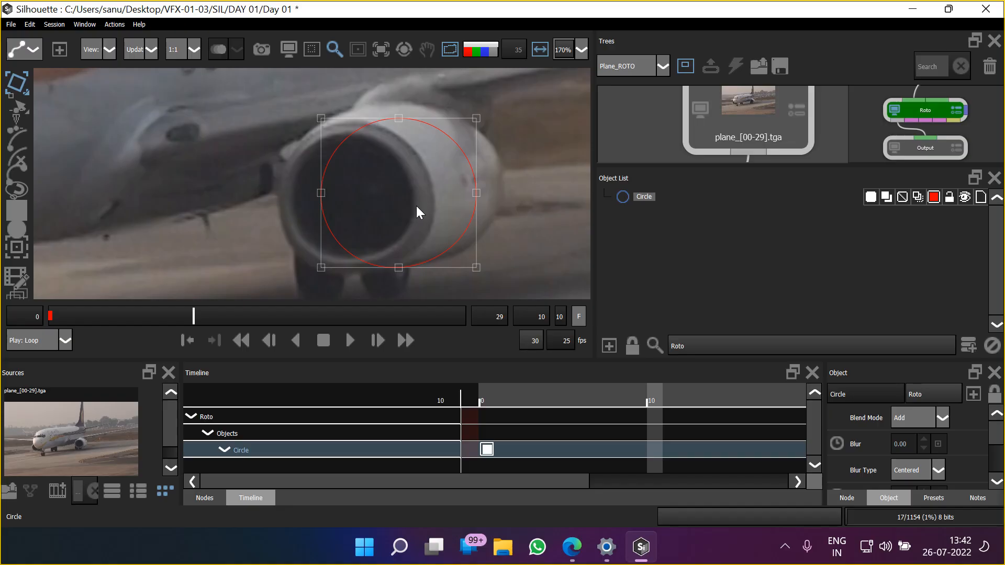
left_click_drag(476, 173, 430, 198)
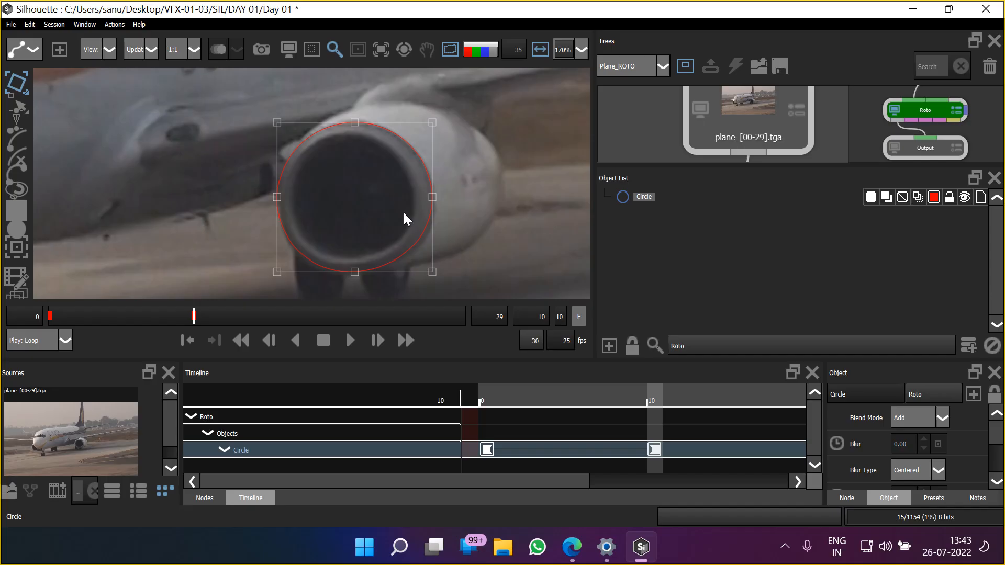
key("shift+Down")
key("Up")
key("Up")
key("Up")
key("Up")
key("Up")
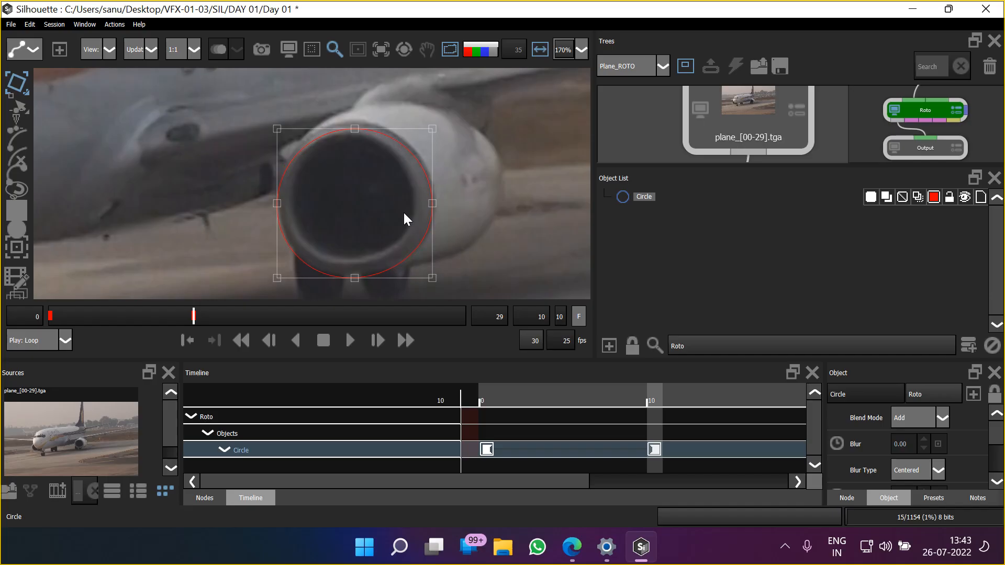
key("Up")
key("Up")
key("Up")
key("Up")
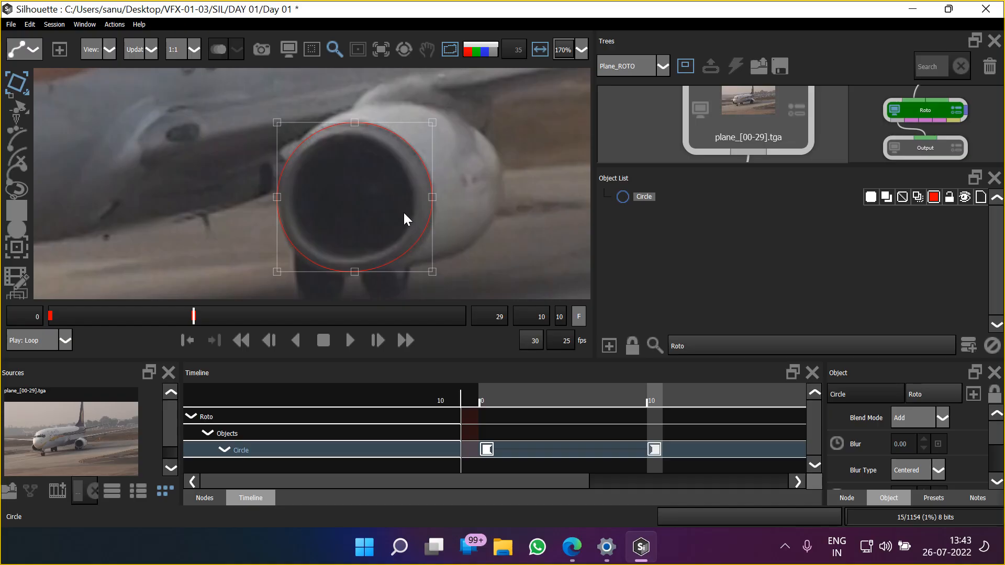
key("Down")
left_click_drag(458, 214, 462, 235)
Advance to frame 20 and nudge the circle over to the engine intake's outer rim
key("x")
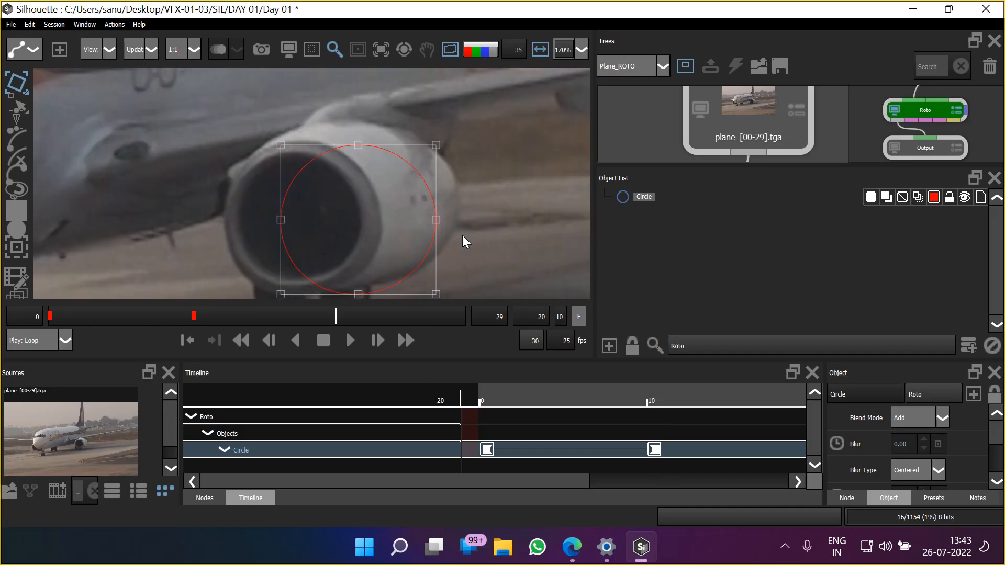
left_click_drag(464, 484, 395, 488)
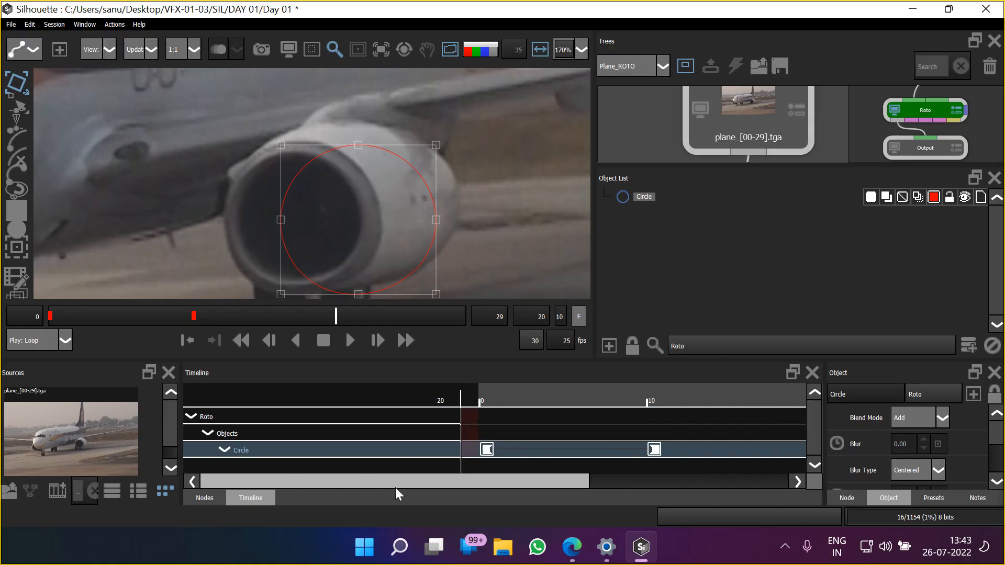
left_click_drag(491, 478, 667, 483)
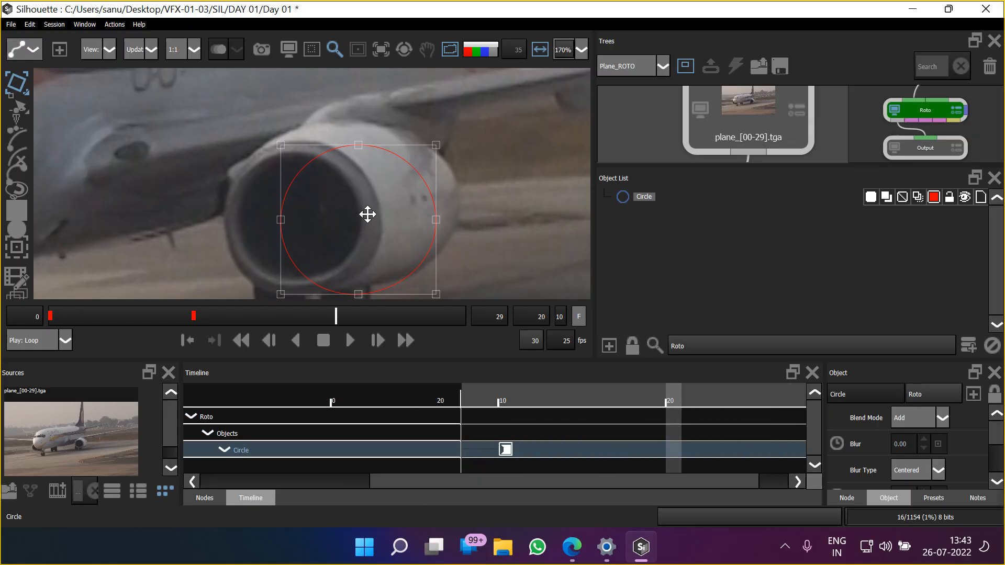
left_click_drag(366, 213, 396, 201)
key("shift+Left")
key("shift+Left")
key("shift+Left")
key("shift+Left")
key("shift+Left")
key("shift+Left")
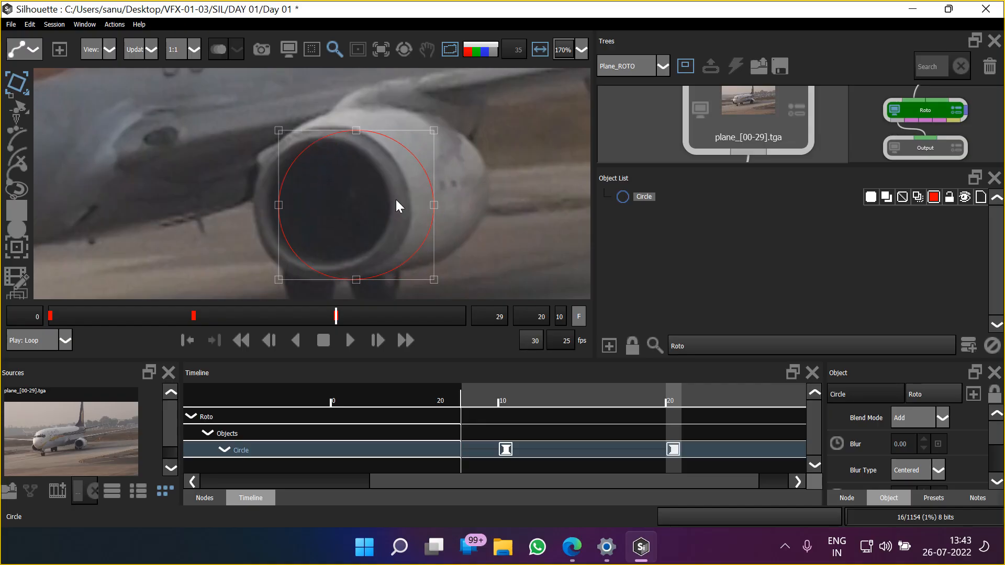
key("Right")
key("Right")
key("Right")
key("Right")
key("Right")
key("Right")
key("Right")
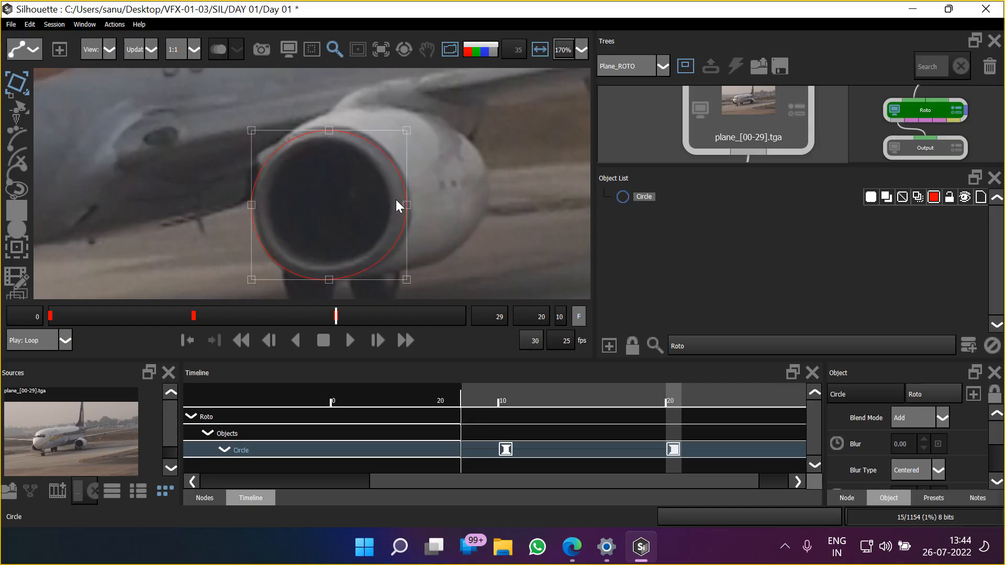
key("Left")
key("Up")
key("Up")
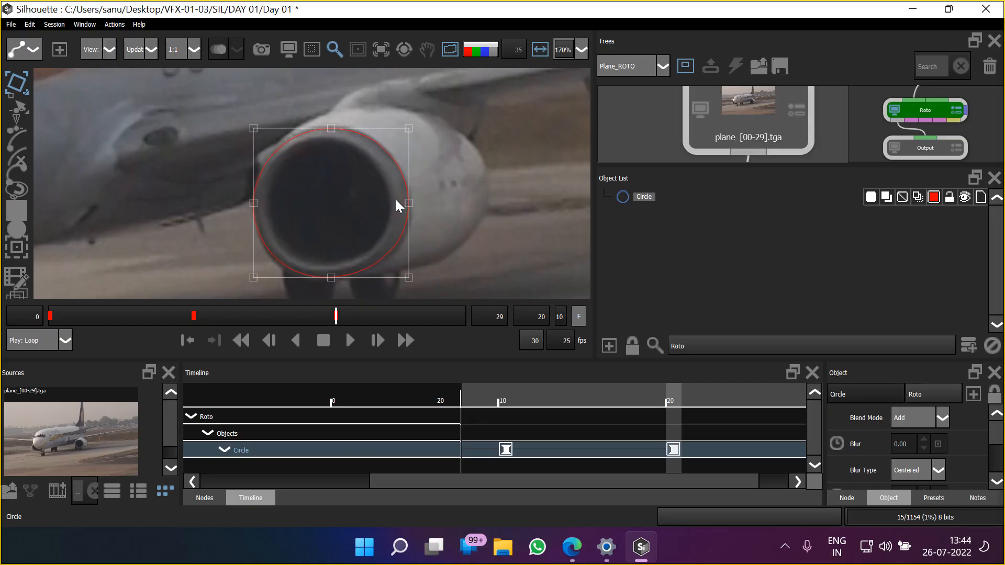
Enlarge the circle slightly by its lower corners at frame 20 to fit the intake's outer rim
left_click_drag(404, 206, 437, 172)
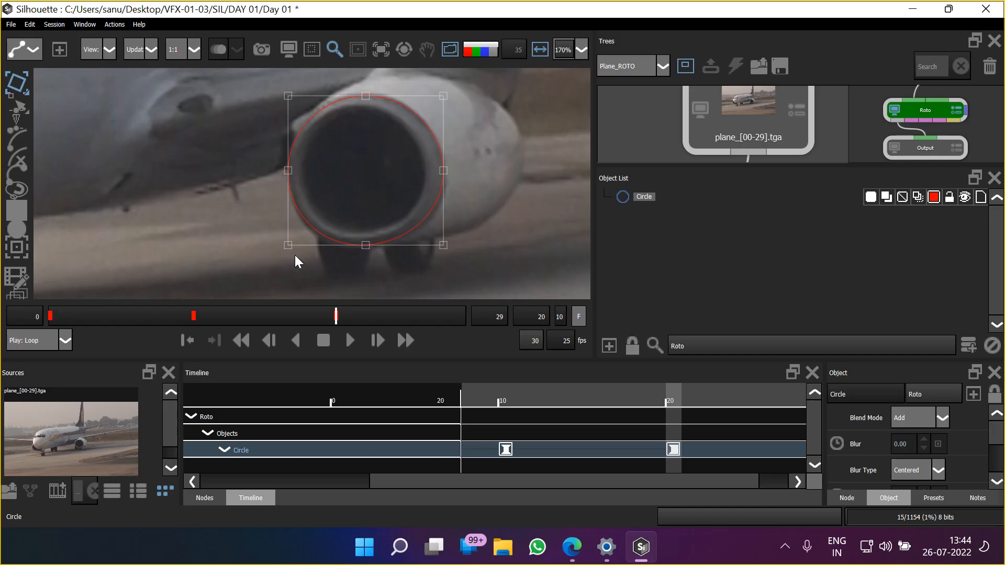
left_click_drag(288, 251, 287, 256)
left_click_drag(444, 250, 450, 253)
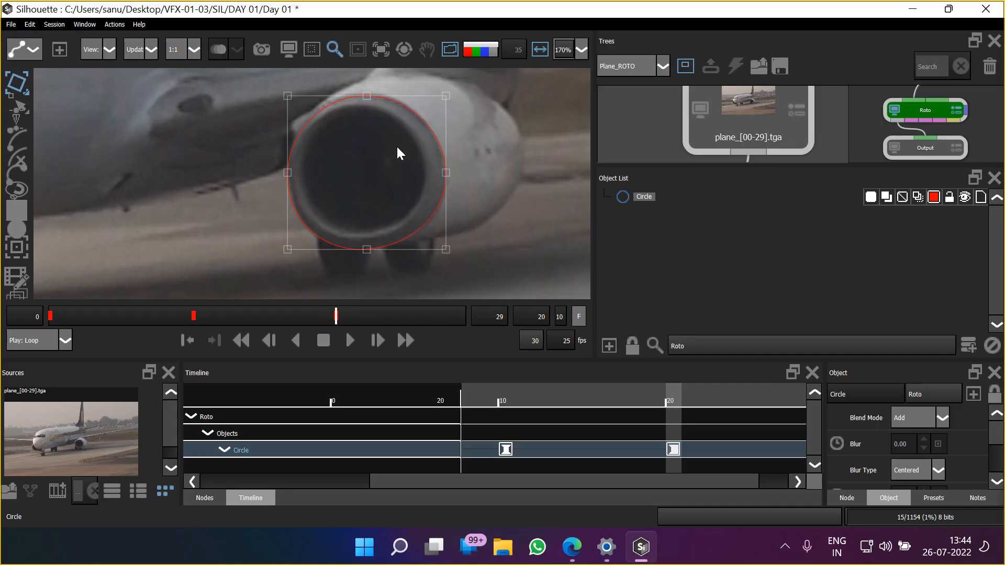
Go to frame 29 and nudge the circle left and slightly down onto the engine intake
left_click_drag(618, 484, 770, 484)
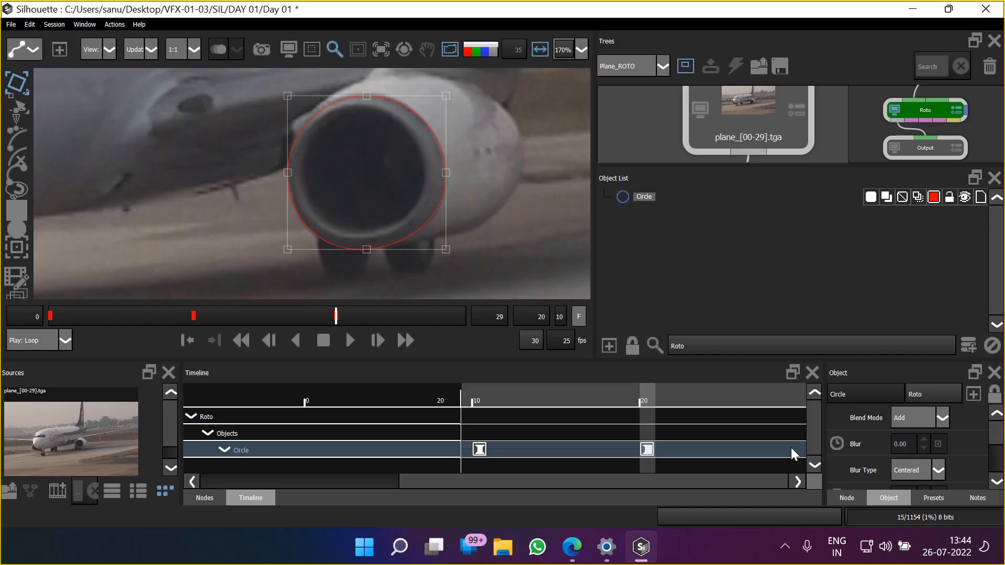
left_click_drag(646, 394, 891, 402)
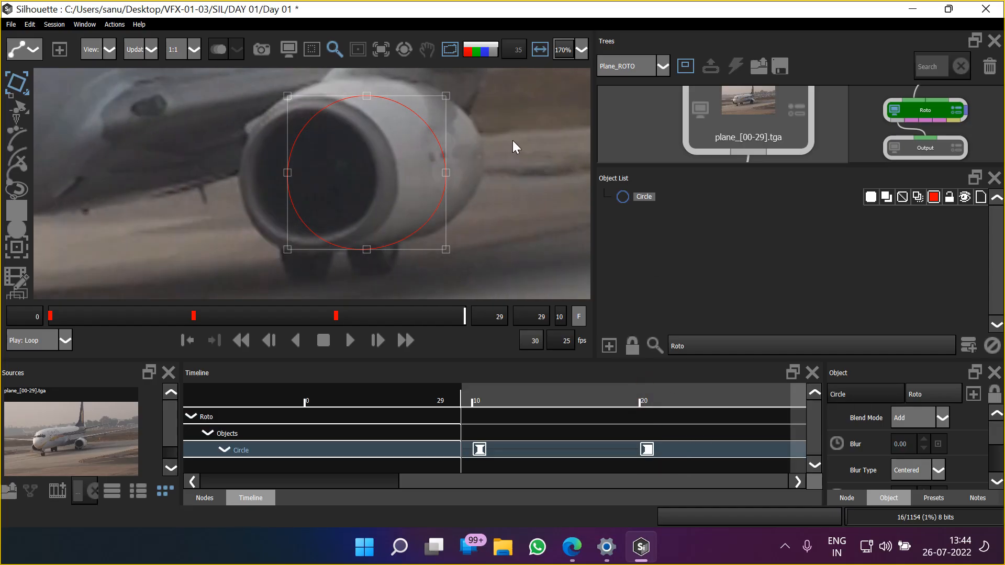
key("shift+Left")
key("shift+Left")
key("shift+Left")
key("shift+Left")
key("shift+Left")
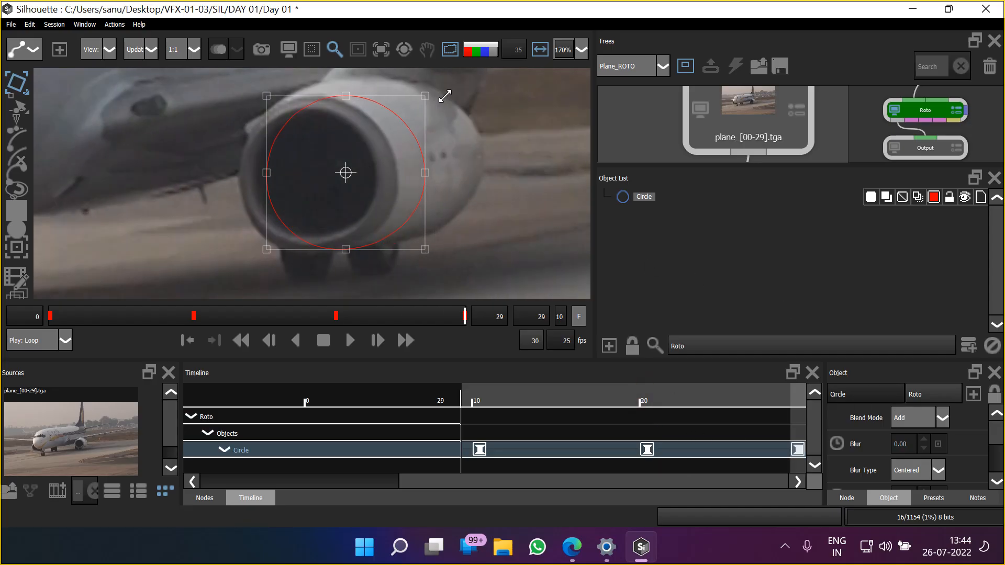
key("Down")
key("Right")
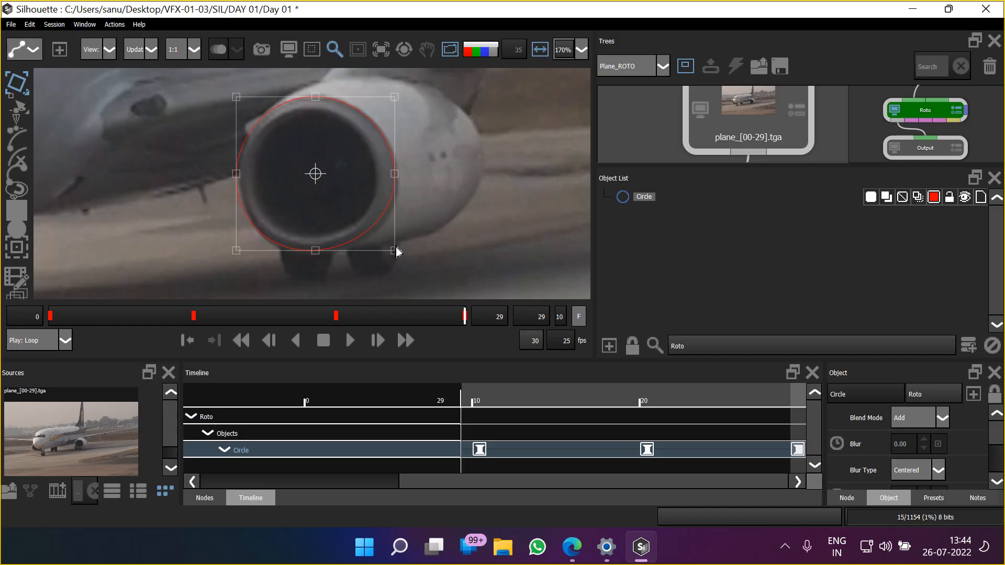
Resize the circle slightly by its lower corners at frame 29 to fit the intake's outer rim
left_click_drag(396, 252, 401, 255)
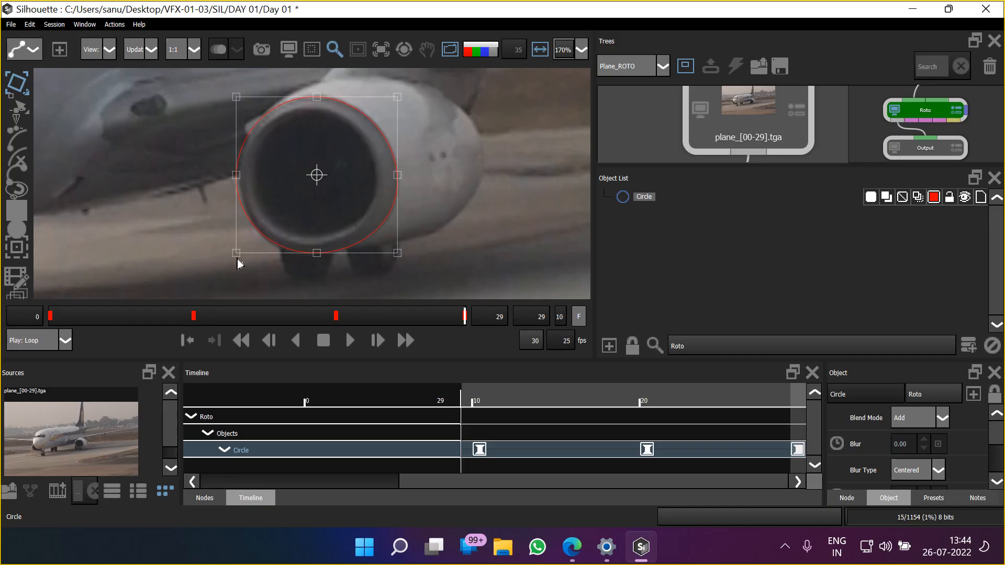
left_click_drag(234, 258, 238, 263)
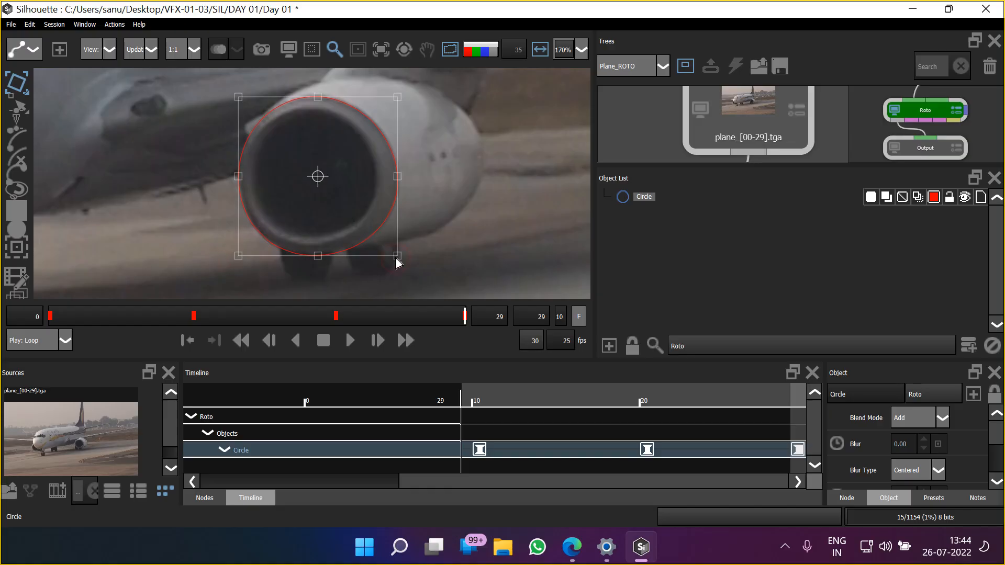
left_click_drag(396, 258, 401, 260)
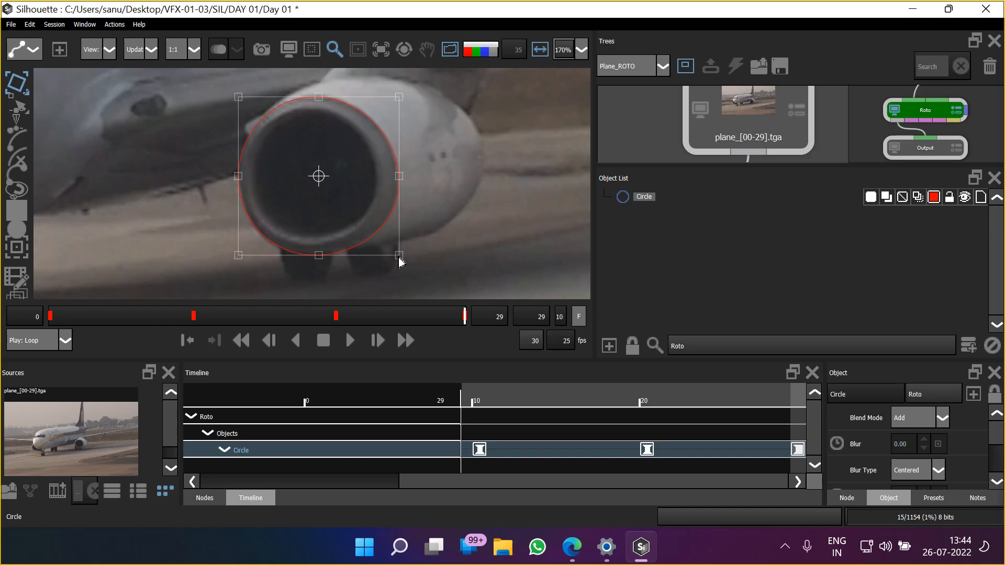
From frame 0, set the frame step to 5, advance to frame 5 and nudge the circle slightly right onto the intake
key("Home")
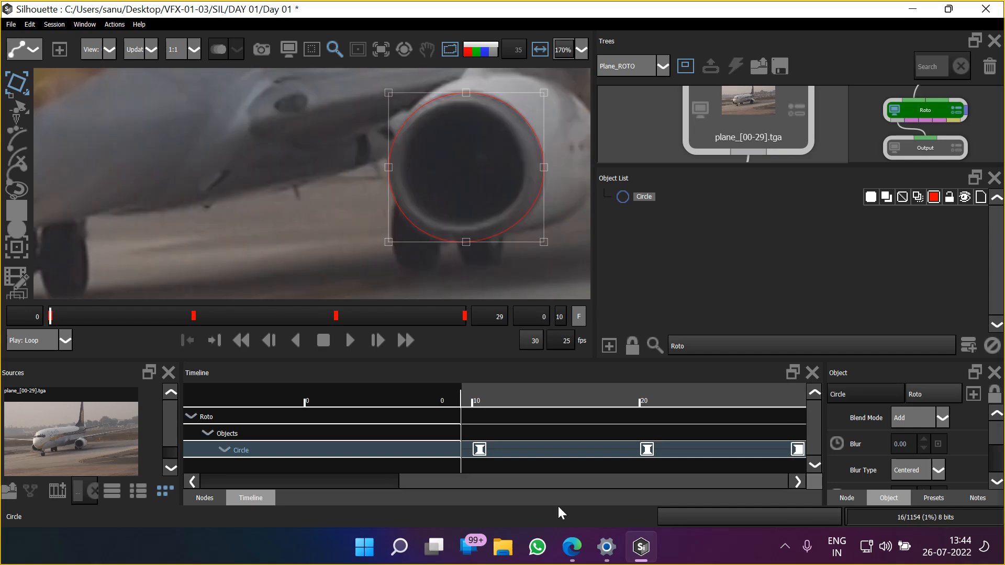
left_click_drag(554, 480, 193, 536)
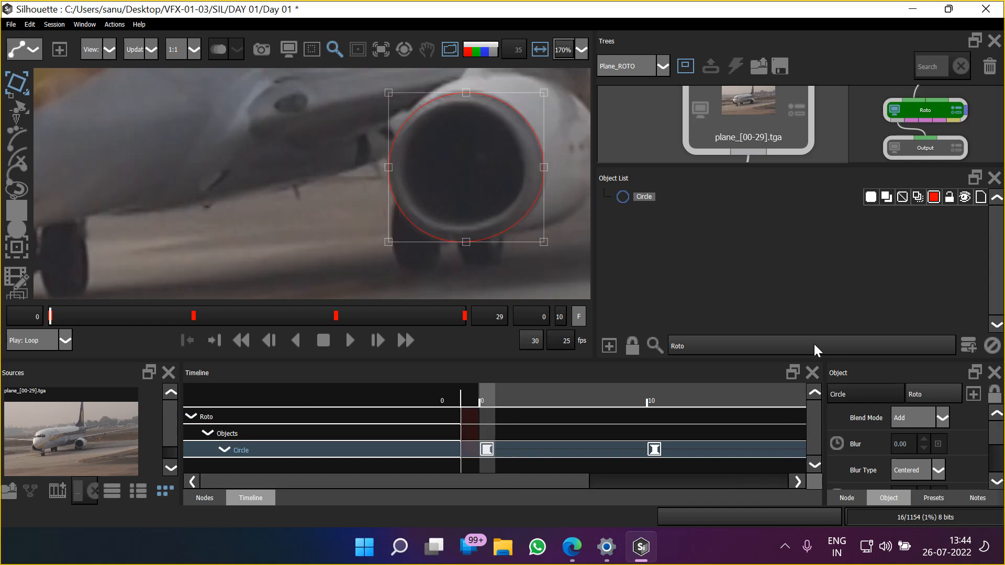
double_click(560, 317)
type("5")
left_click_drag(291, 212, 247, 215)
key("x")
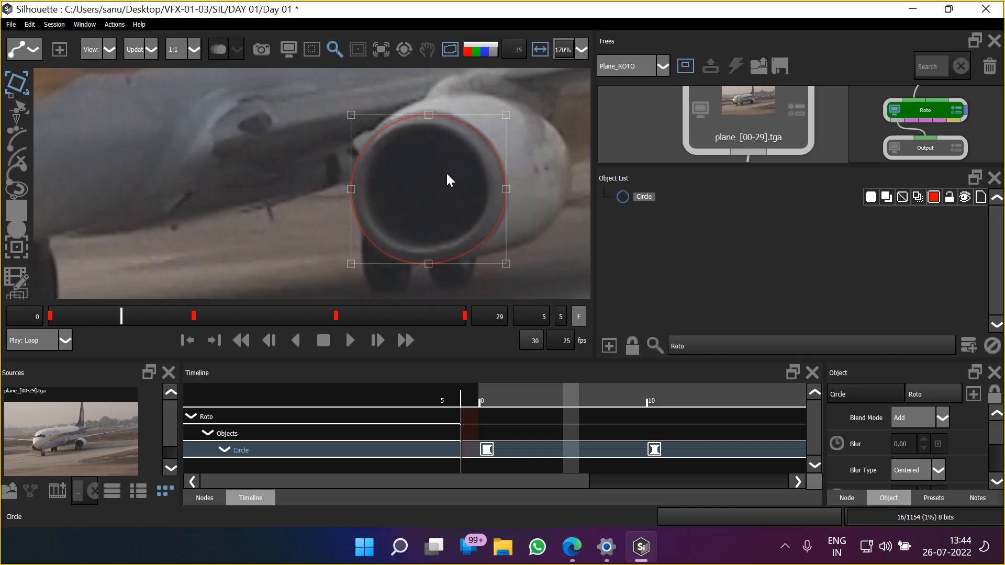
key("Right")
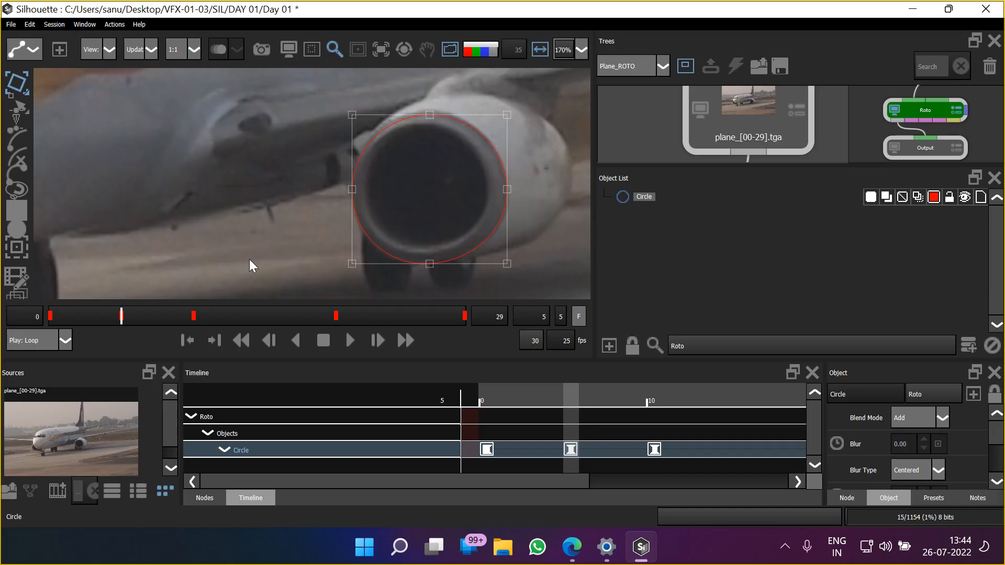
Advance to frame 15 and nudge the circle slightly left and down to match the intake rim
key("x")
key("x")
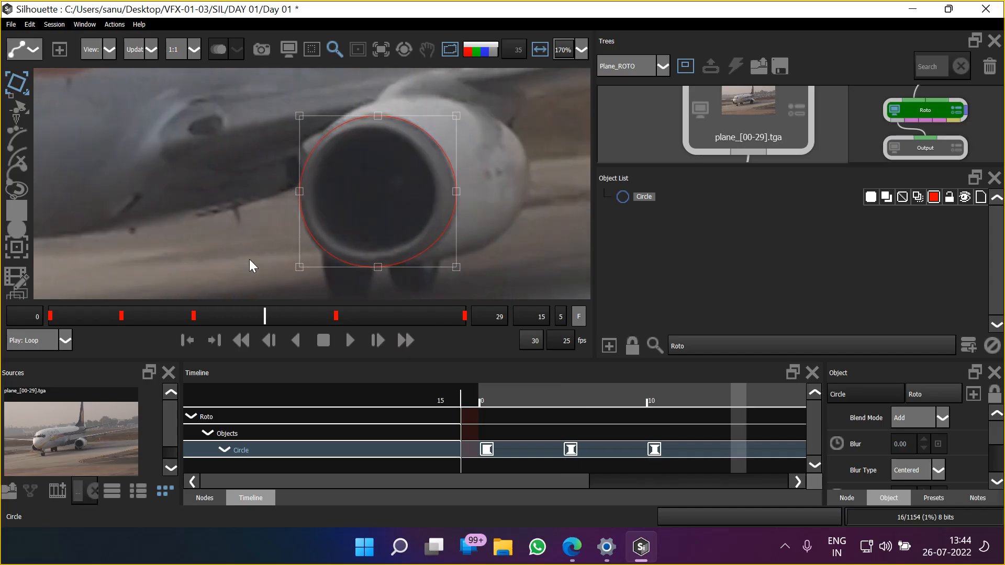
key("Left")
key("Down")
key("Down")
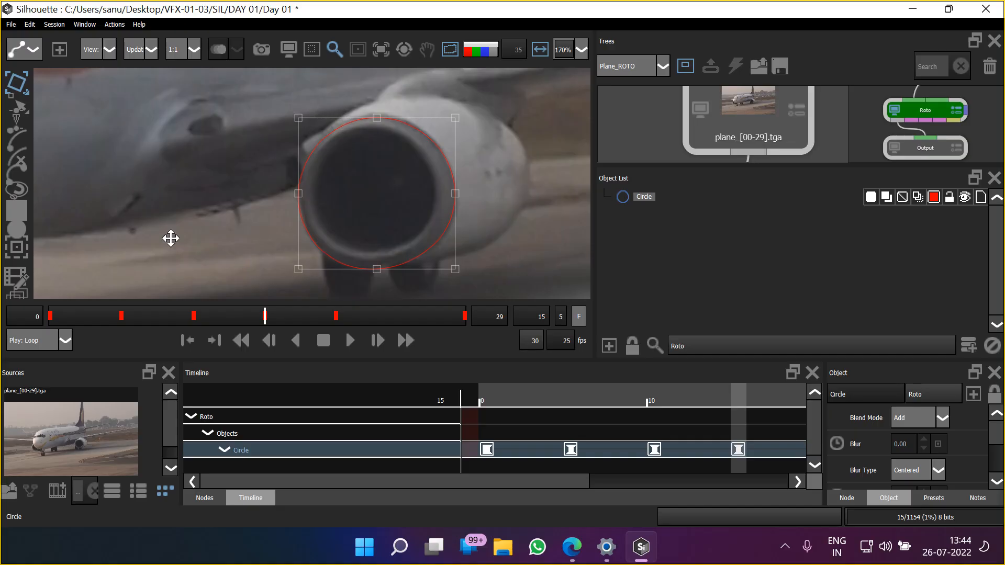
Advance to frame 25 and nudge the circle slightly down and left to match the intake rim
key("x")
key("x")
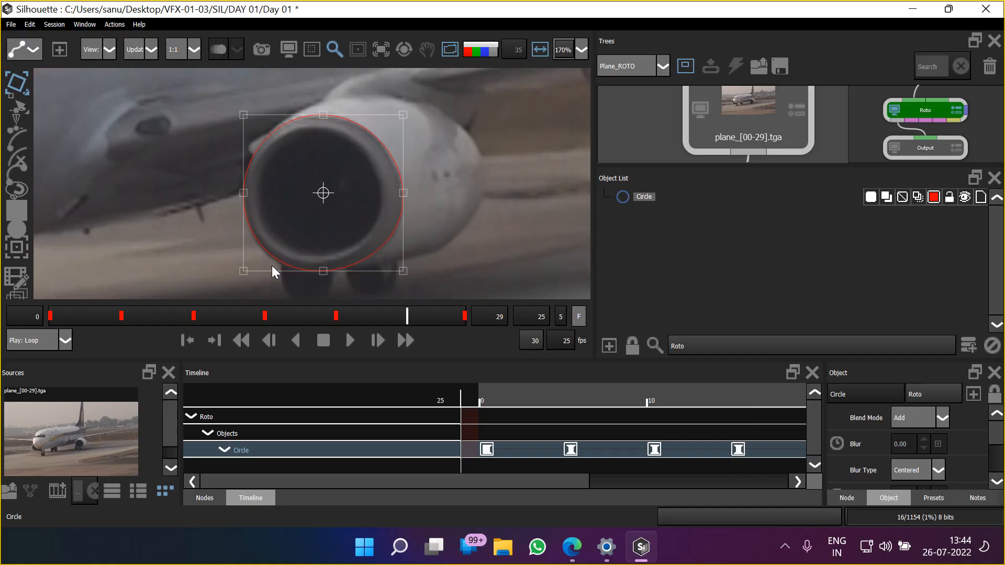
key("Down")
key("Down")
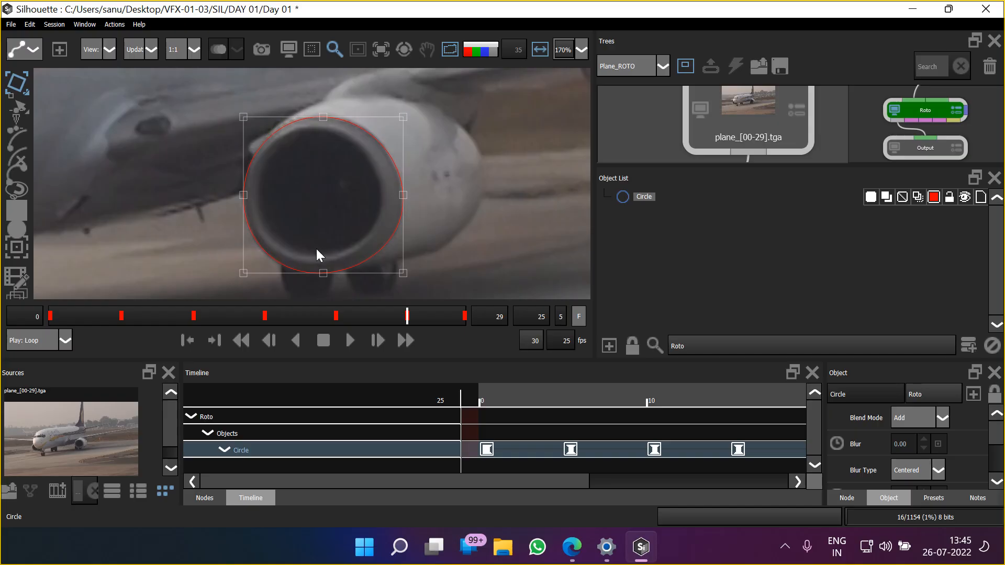
key("Left")
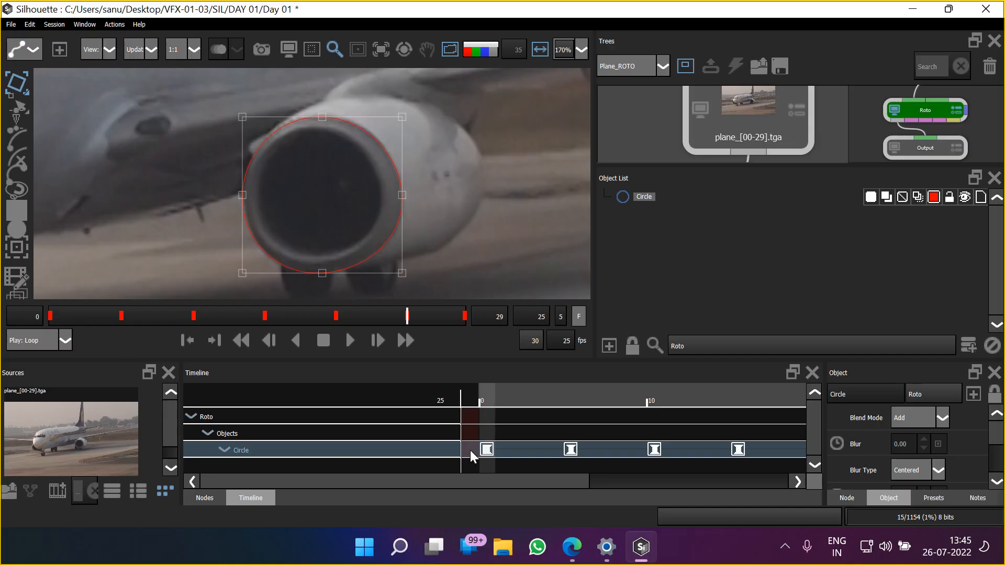
Play the sequence in five-frame steps to check how the circle follows the engine intake
left_click_drag(473, 479, 417, 489)
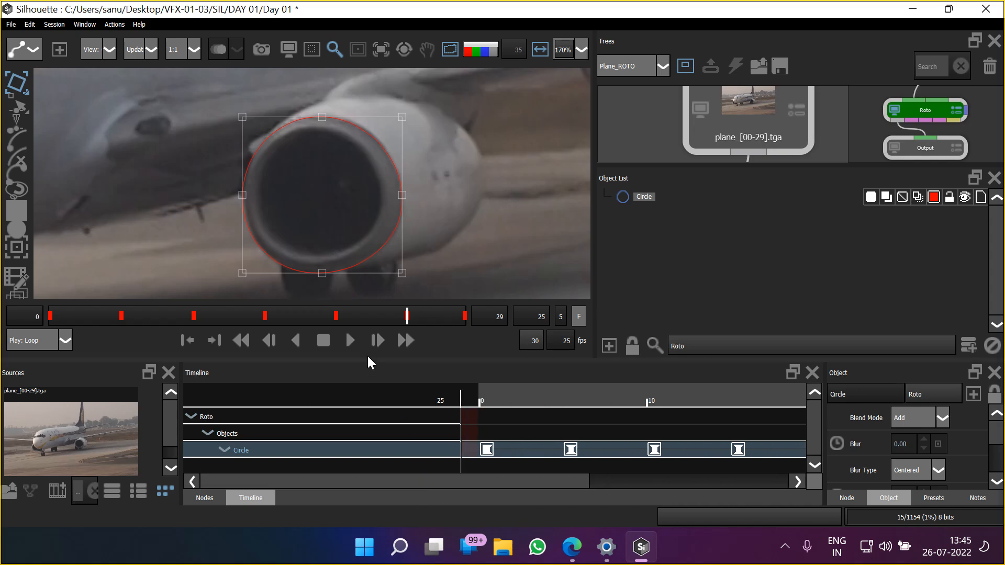
left_click(350, 340)
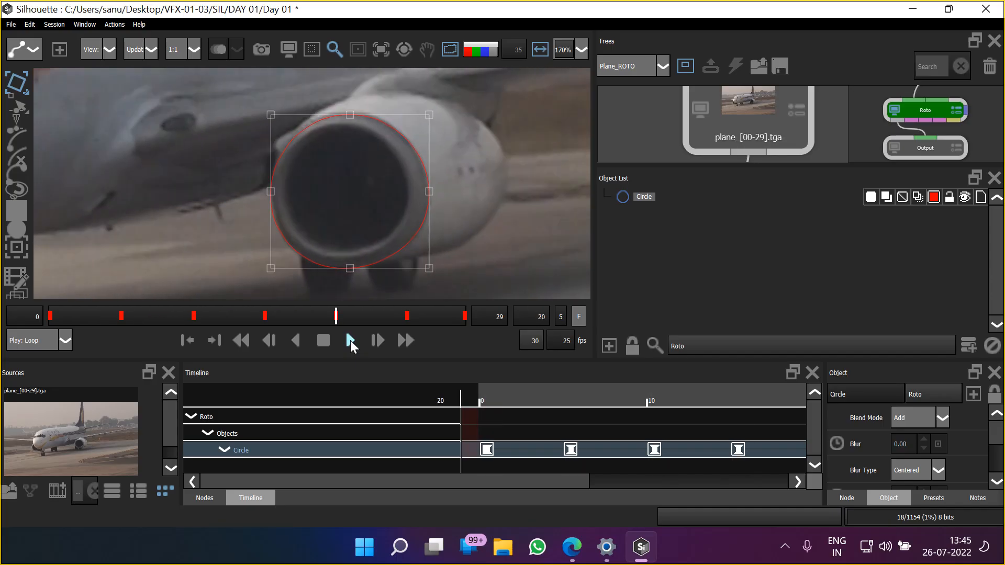
left_click(350, 340)
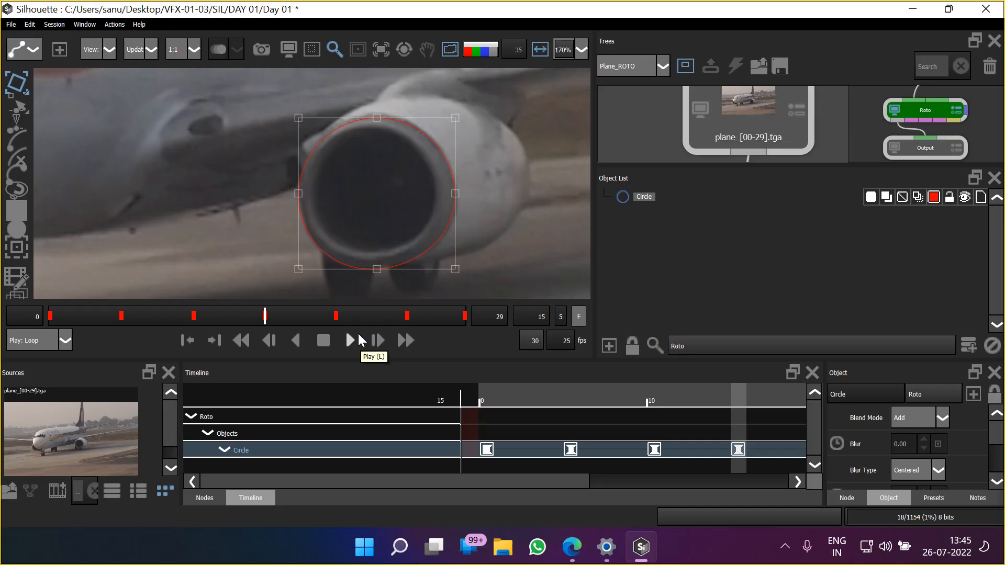
Set the frame step to 1 and play the circle's animation through every frame
double_click(565, 316)
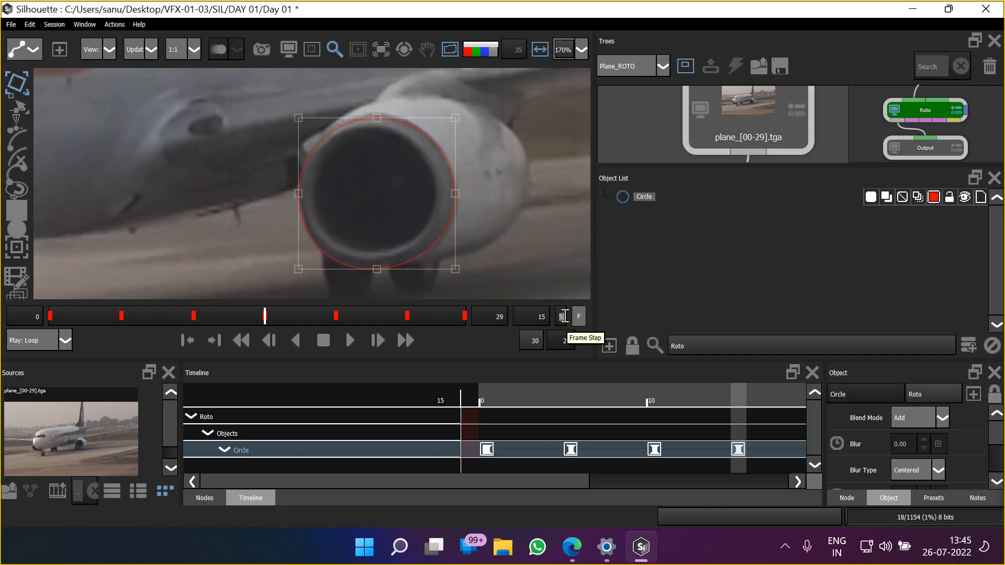
type("1")
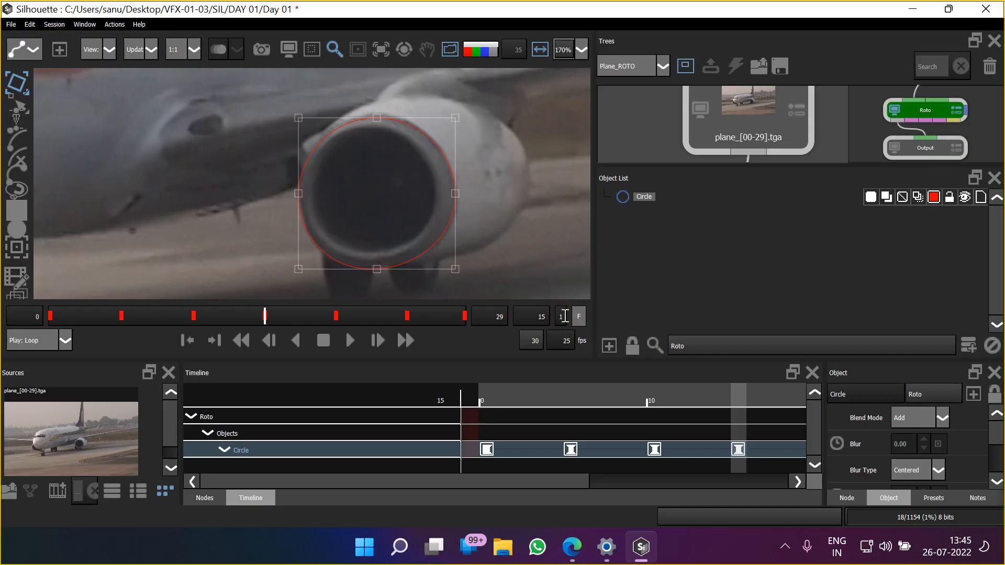
left_click(350, 341)
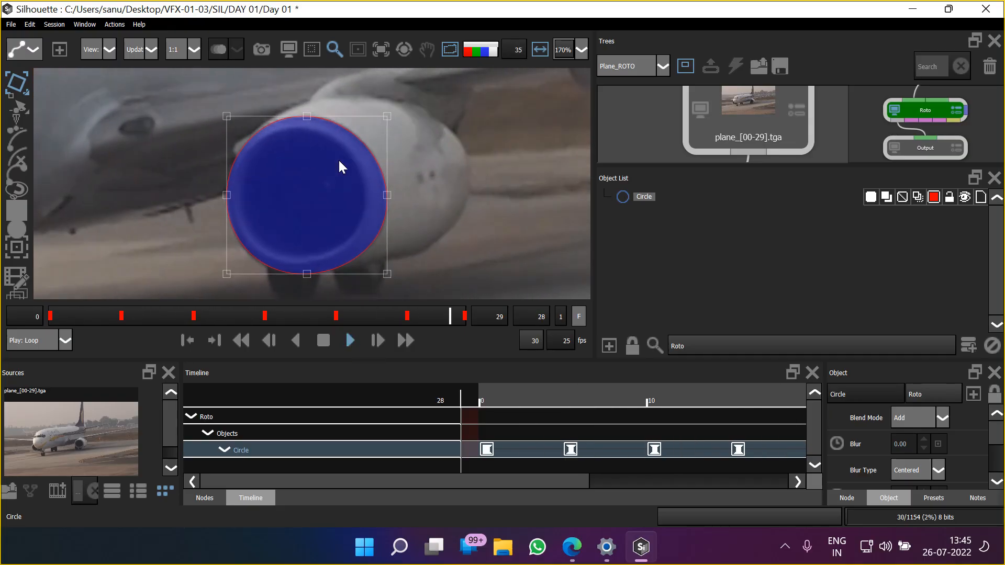
Show the circle's alpha matte, stop playback and fit the whole frame in the viewer
key("a")
scroll(343, 164, "down", 10)
scroll(343, 198, "up", 10)
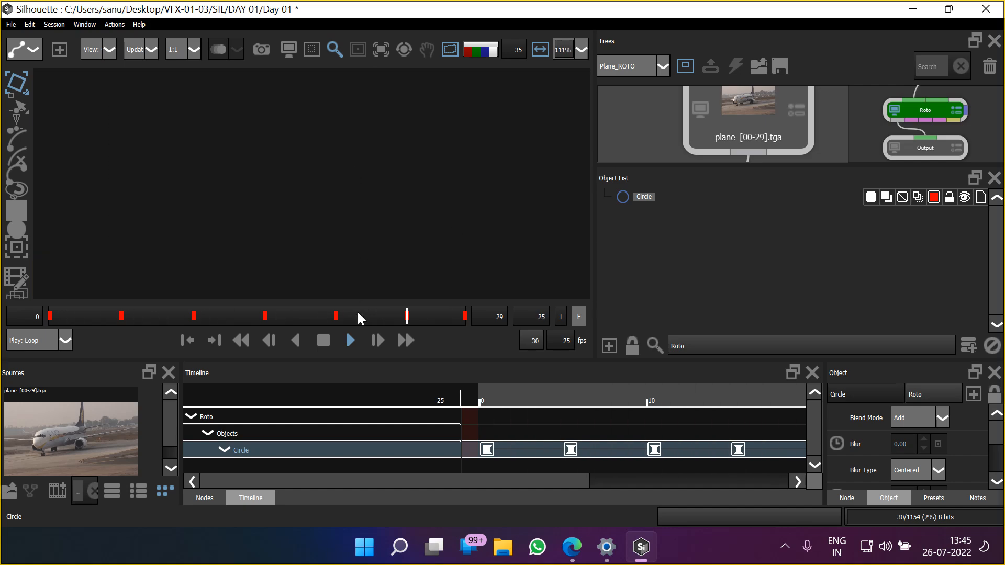
left_click(323, 340)
scroll(341, 208, "up", 1)
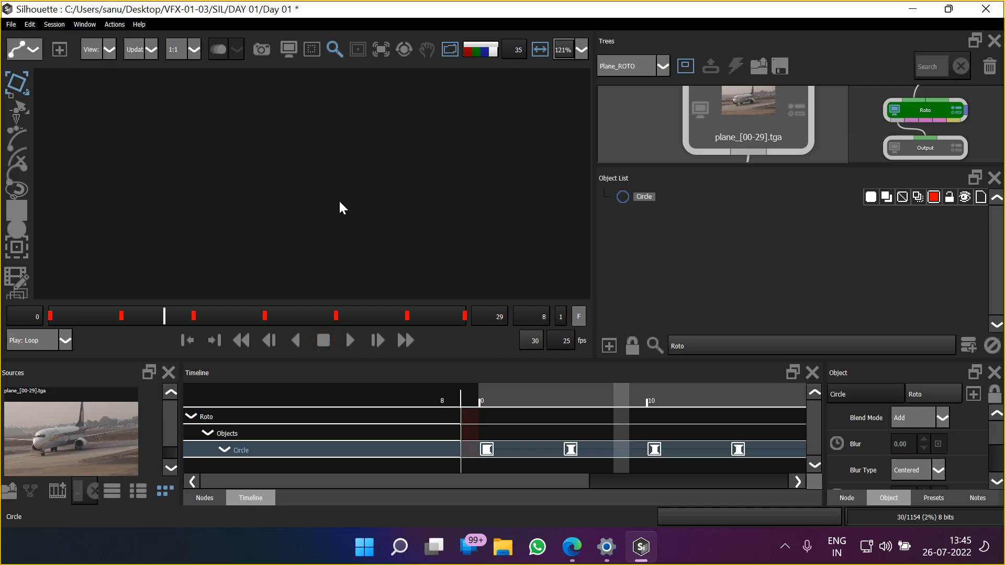
key("f")
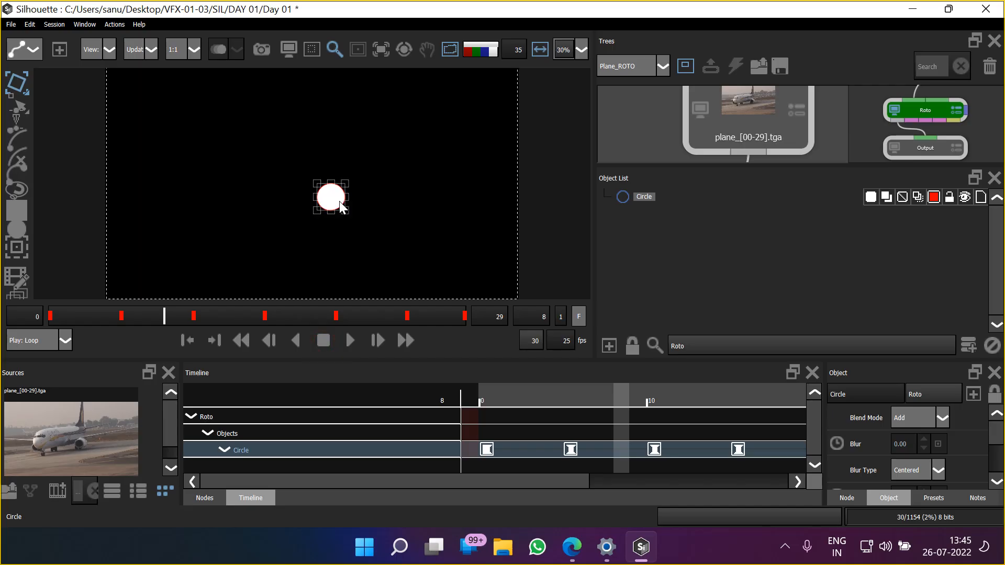
Play the alpha matte with the circle deselected, stop it and return to frame 0
left_click(351, 341)
left_click(411, 264)
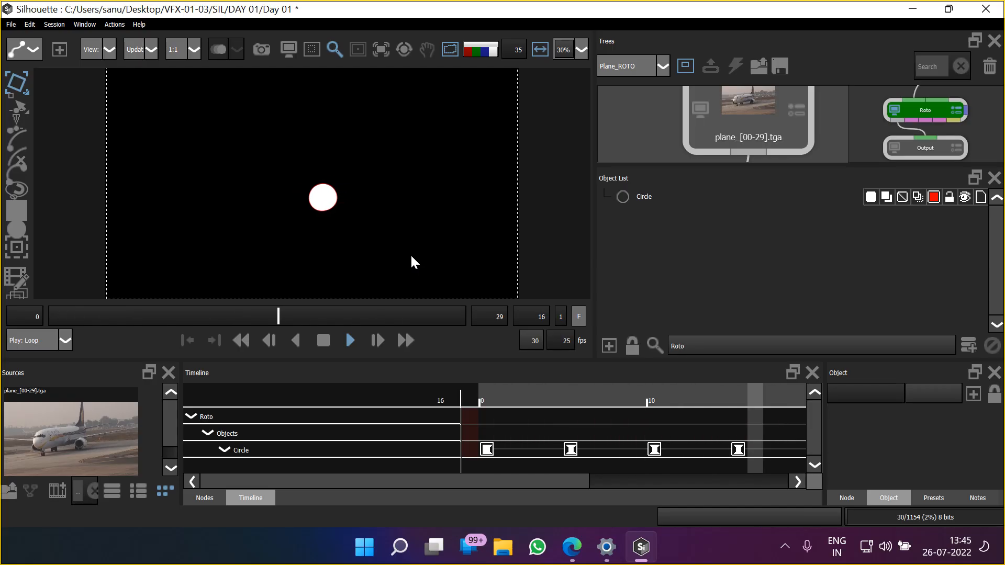
left_click(323, 341)
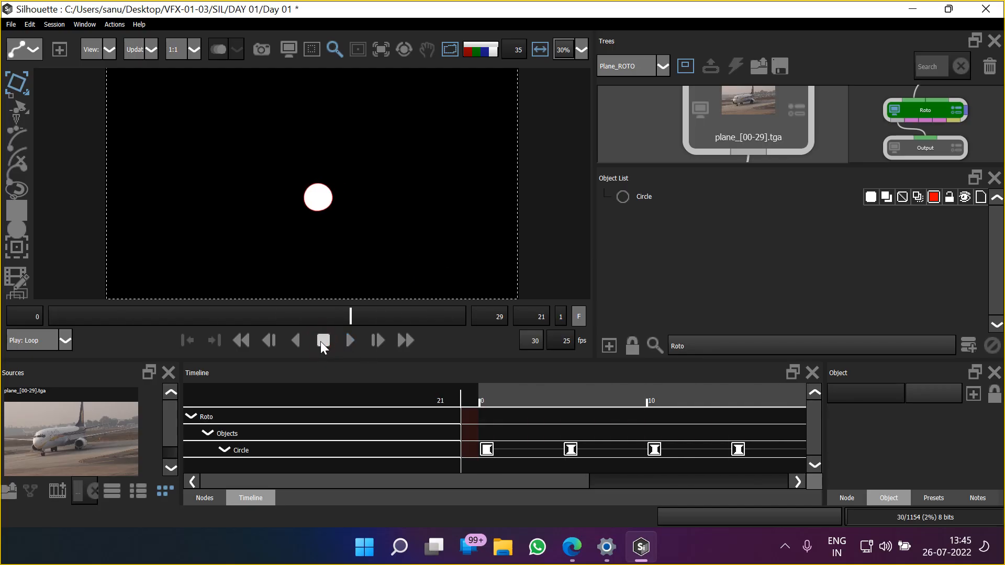
left_click(244, 344)
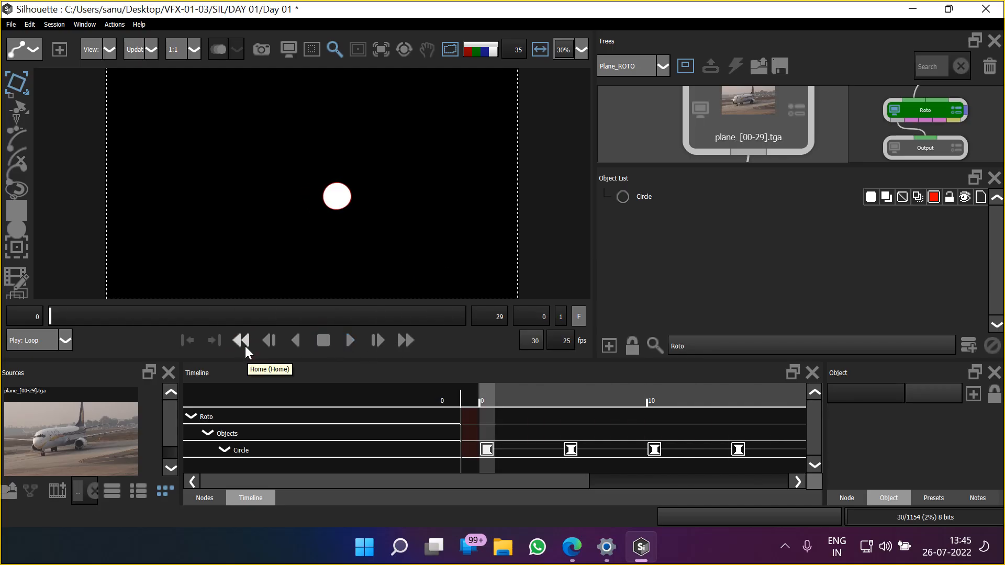
left_click(487, 450)
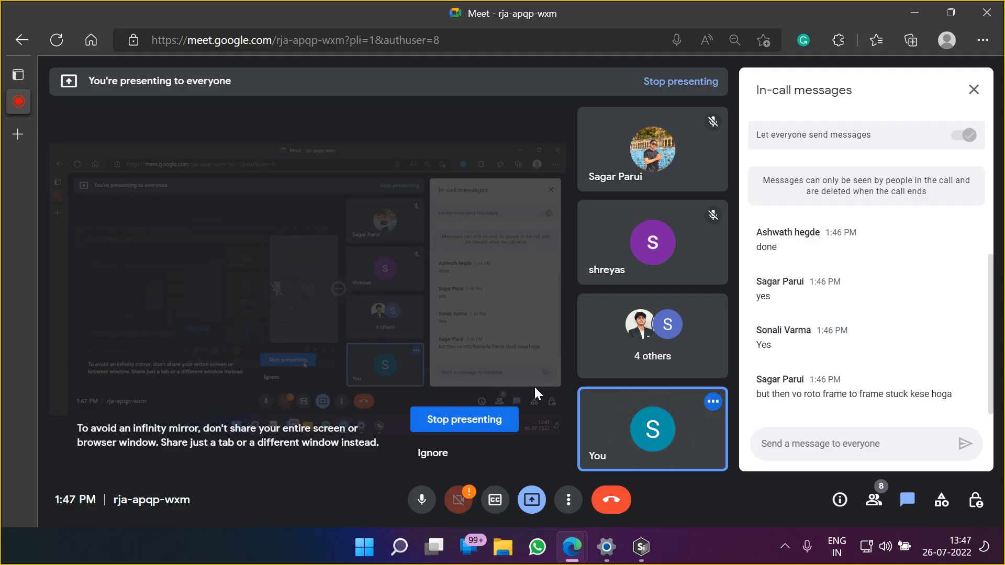
Switch back to Silhouette and turn off the alpha display to view the plane footage around the engine
key("alt+Tab")
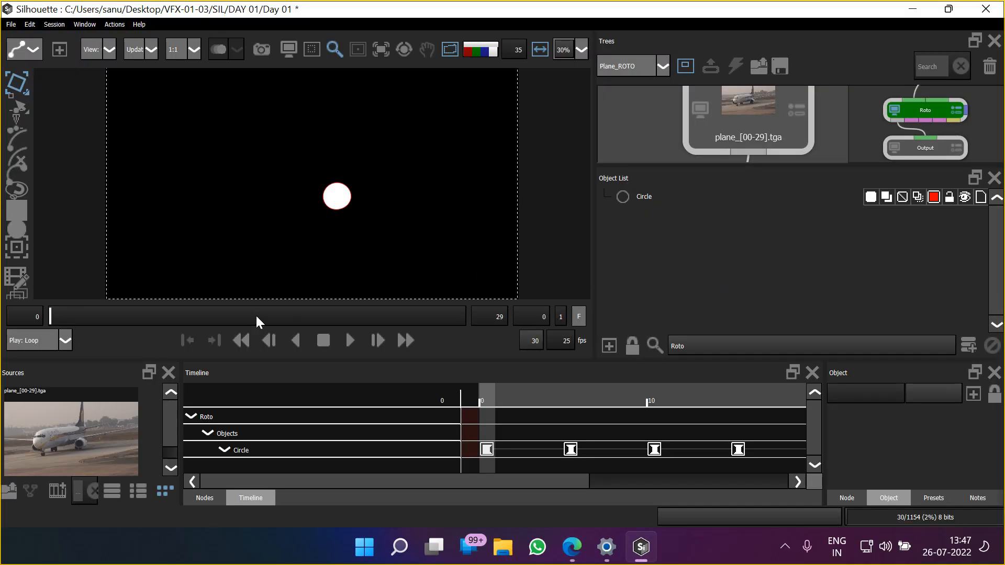
left_click_drag(343, 172, 349, 175)
key("a")
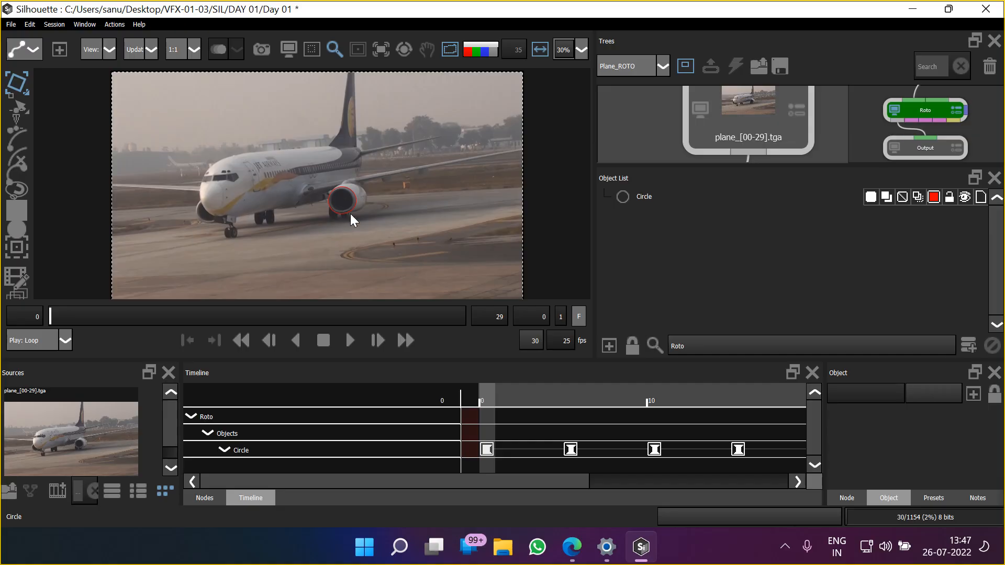
scroll(350, 214, "up", 6)
scroll(351, 212, "down", 3)
left_click_drag(353, 216, 370, 249)
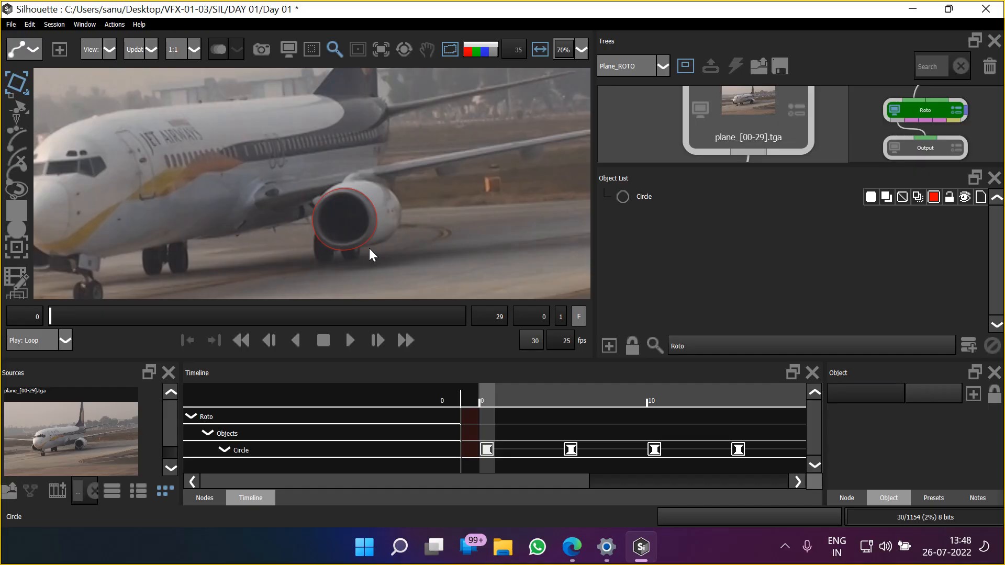
Delete the circle shape from the roto node
left_click(643, 198)
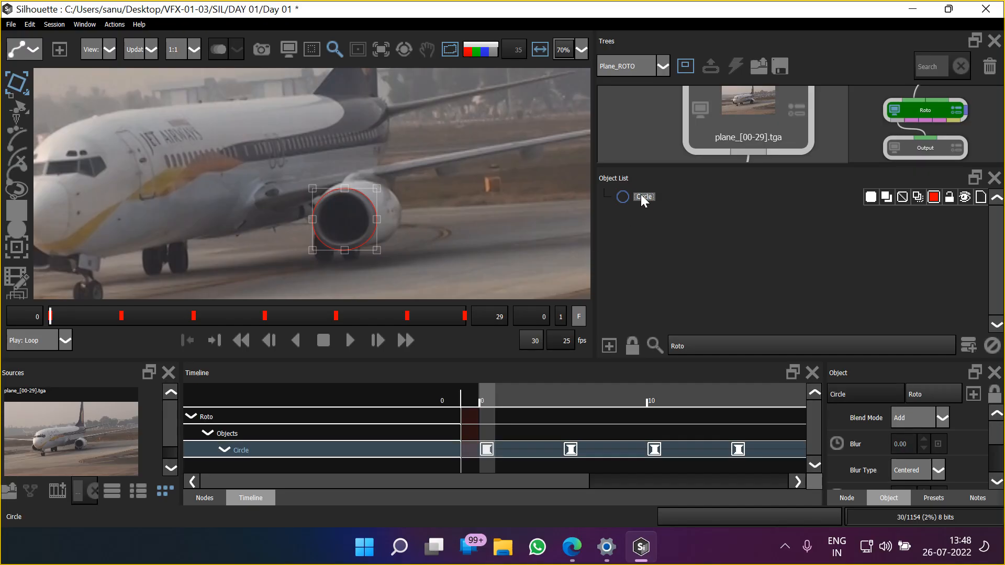
key("Delete")
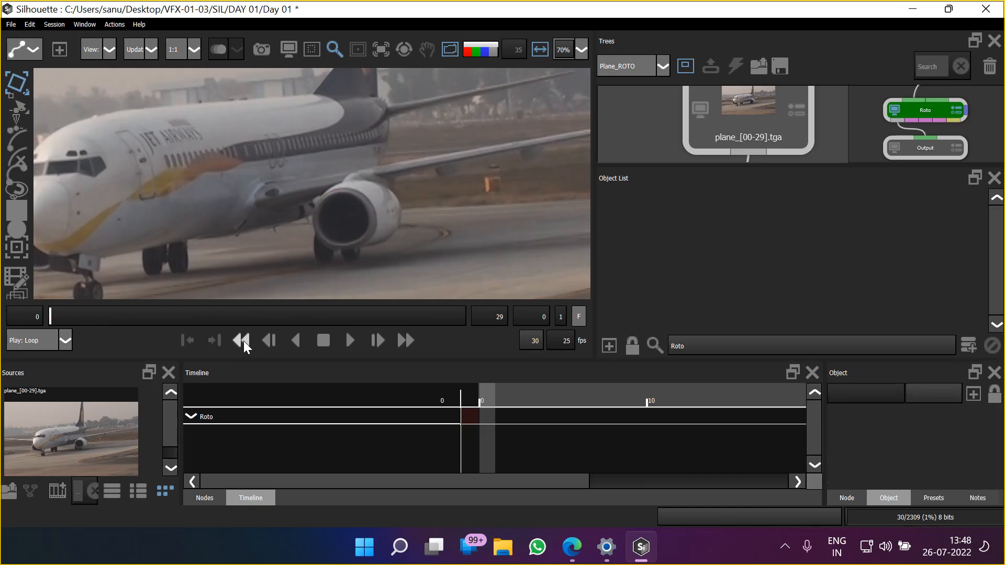
left_click_drag(357, 242, 346, 253)
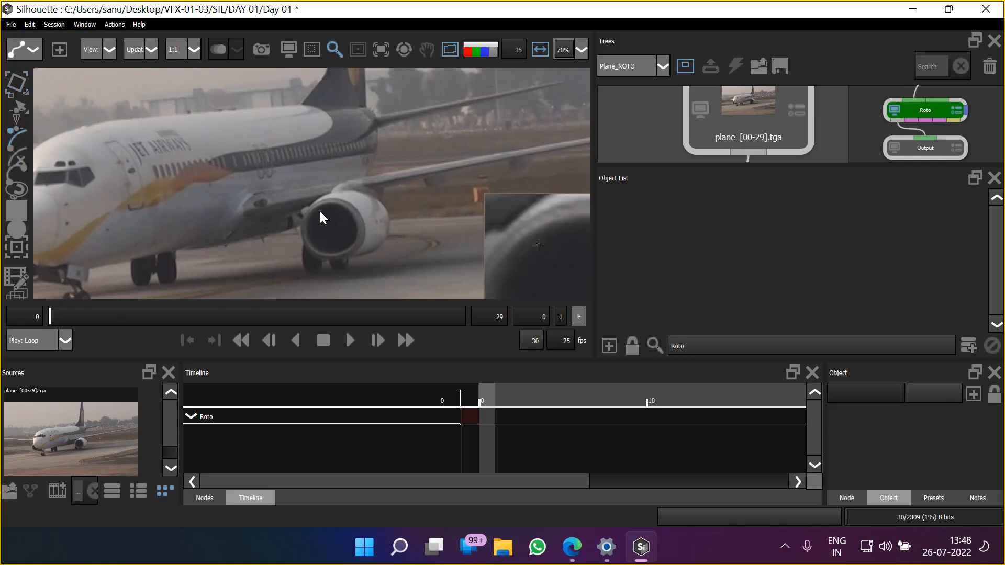
Inspect the plane's engine intake up close, and switch to the Google Meet call window
scroll(352, 225, "up", 4)
left_click_drag(351, 159, 313, 122)
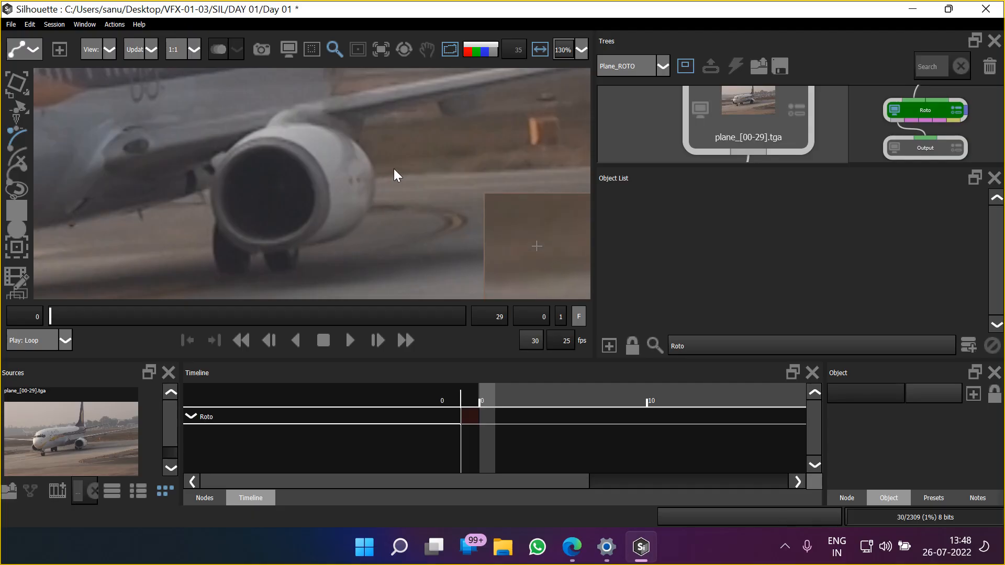
key("alt+Tab")
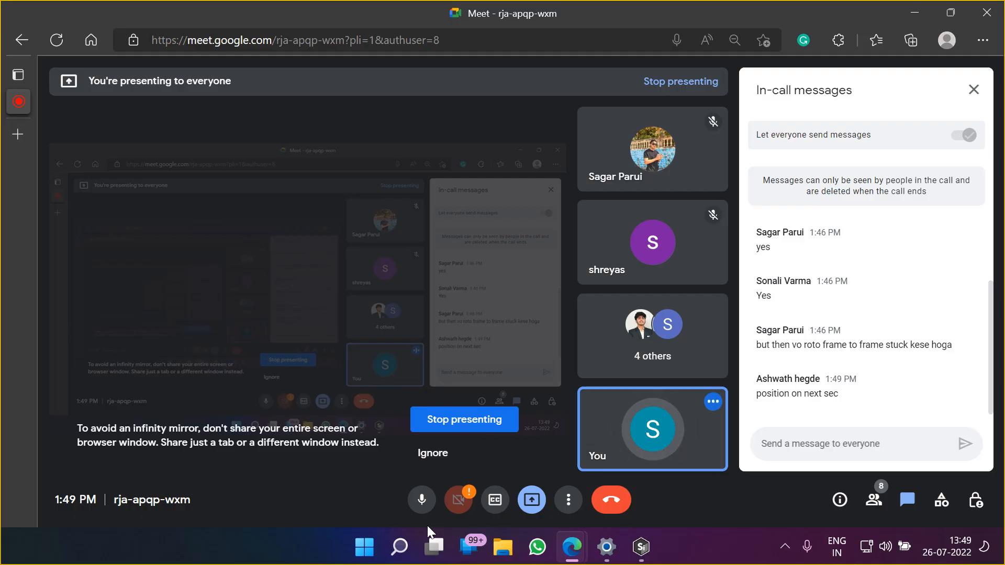
Switch to a maximized File Explorer window and go to the Pictures folder
left_click(503, 556)
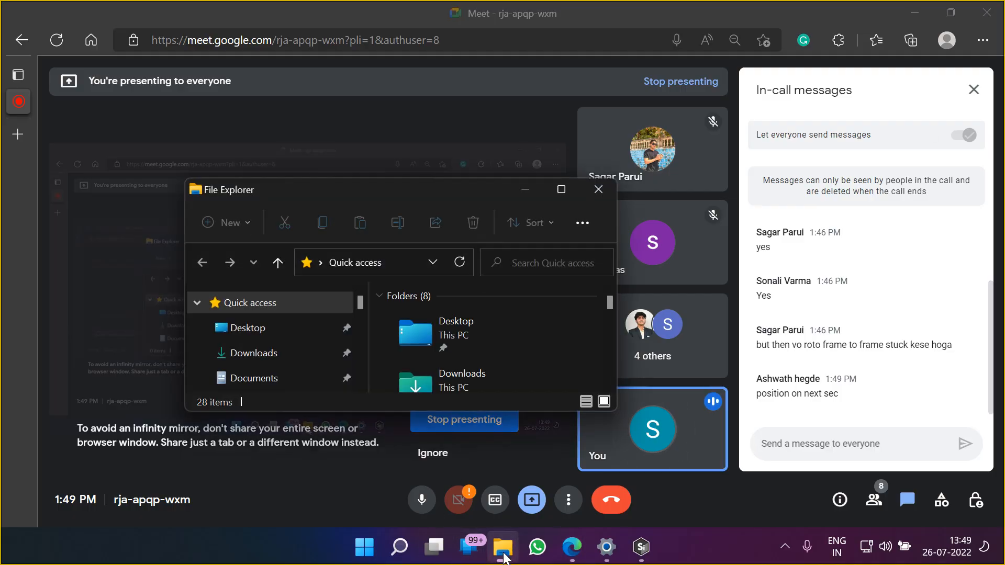
left_click(561, 189)
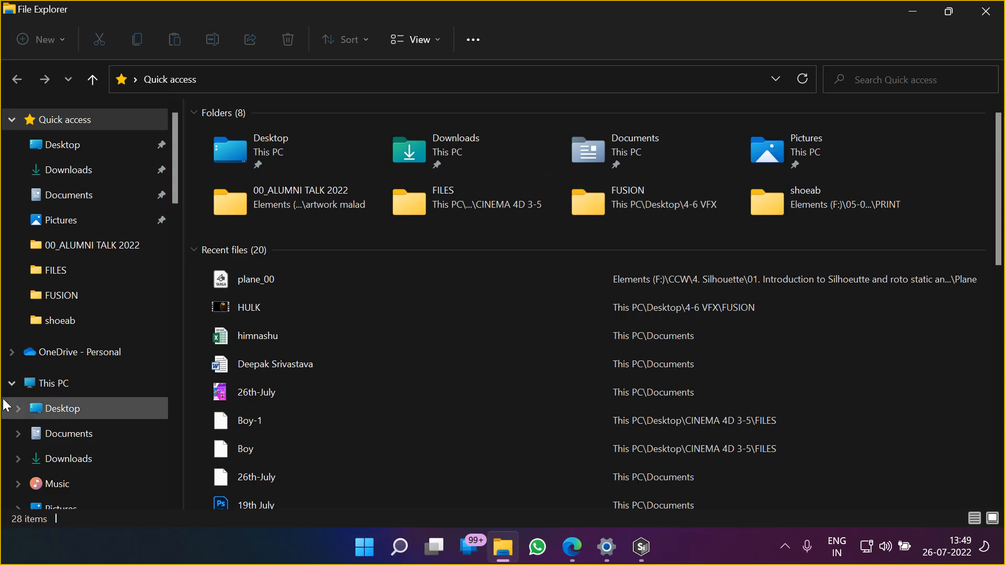
scroll(78, 209, "down", 1)
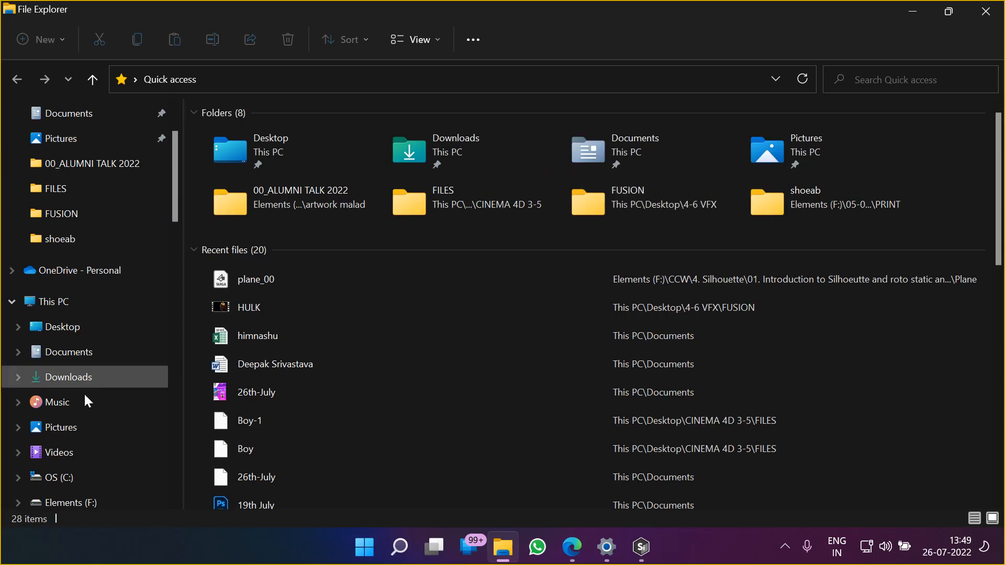
left_click(79, 429)
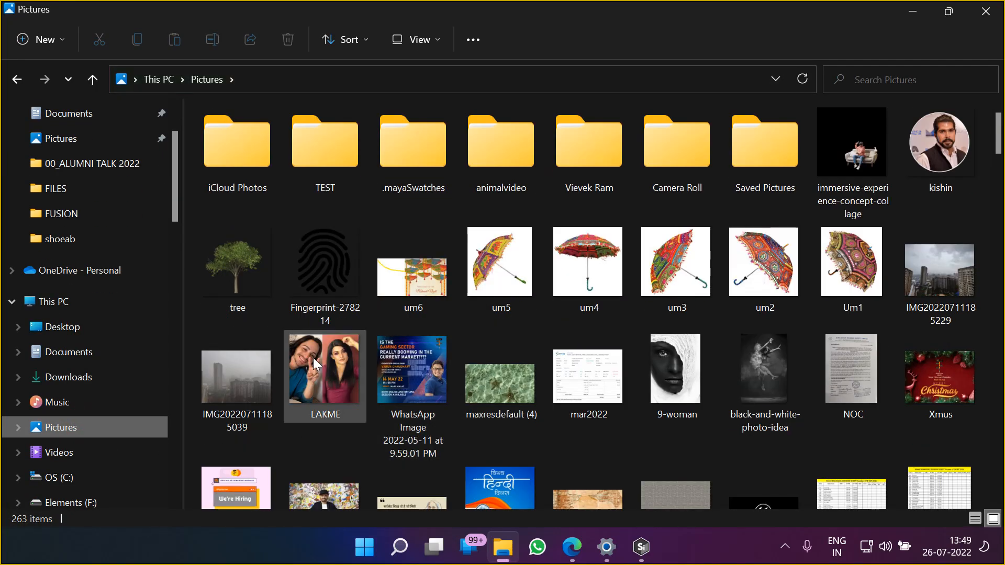
Find and open the "Essay on first flight by aeroplane" picture that shows the plane cut out on a dark background
scroll(539, 390, "down", 5)
scroll(539, 389, "down", 8)
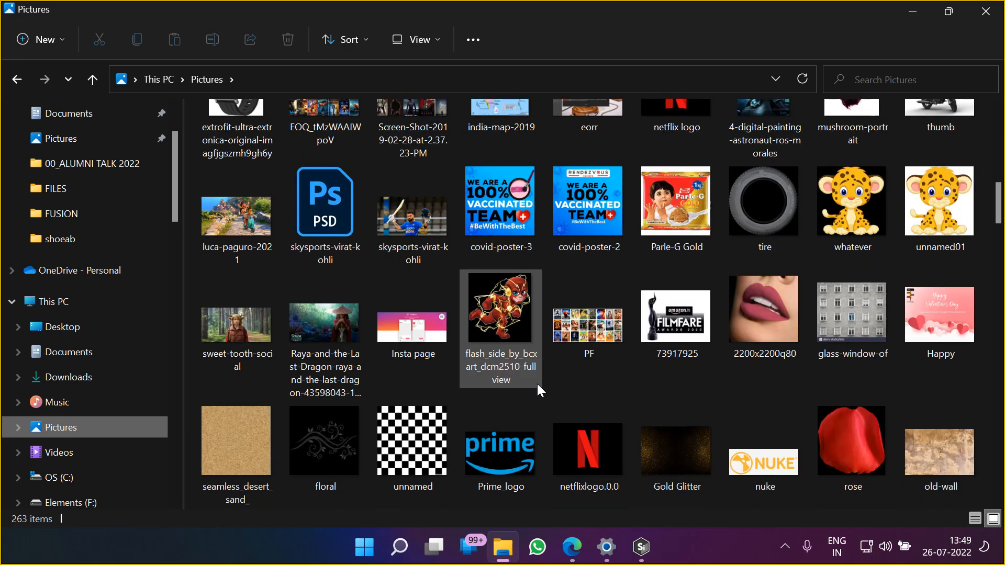
scroll(538, 386, "down", 4)
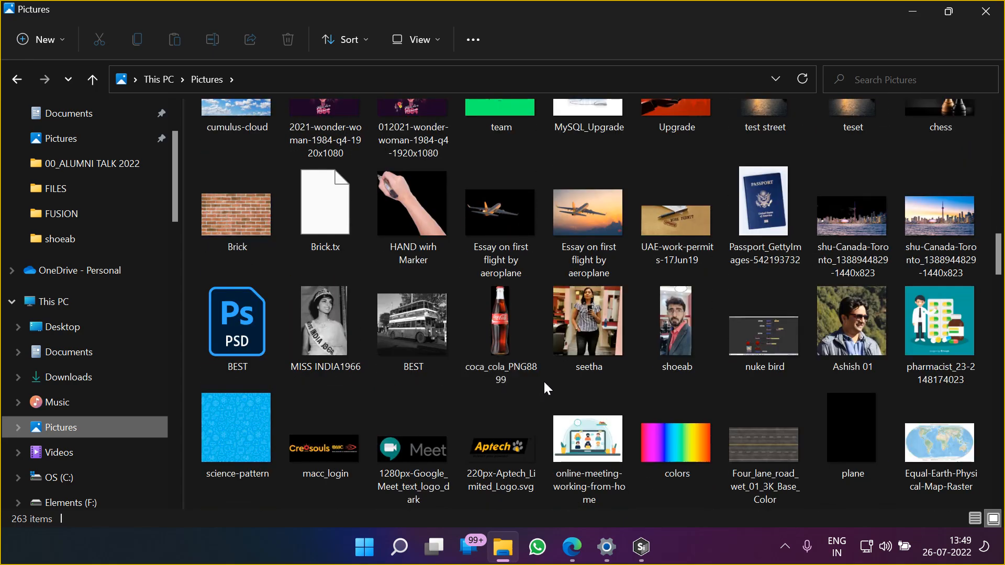
left_click(504, 227)
double_click(504, 217)
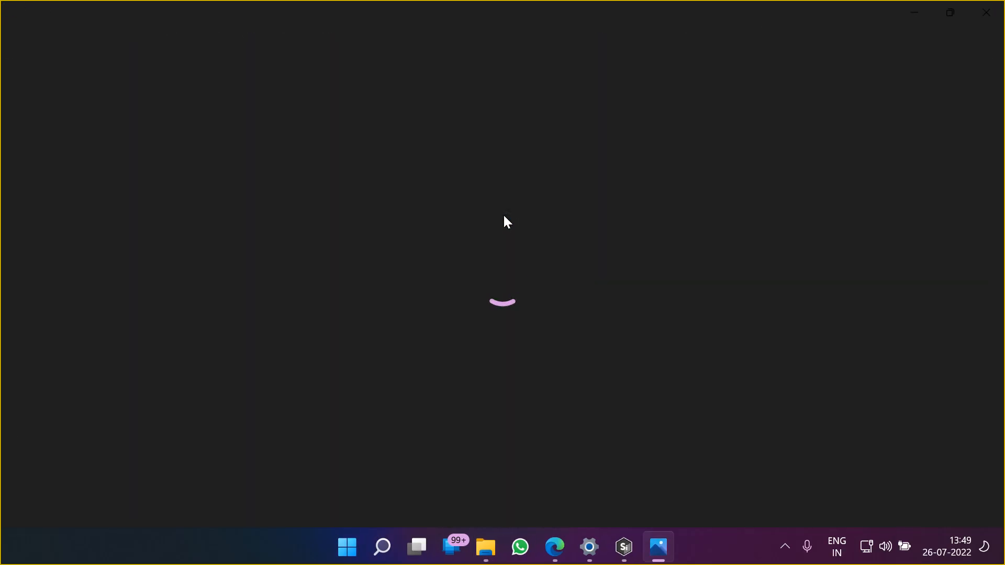
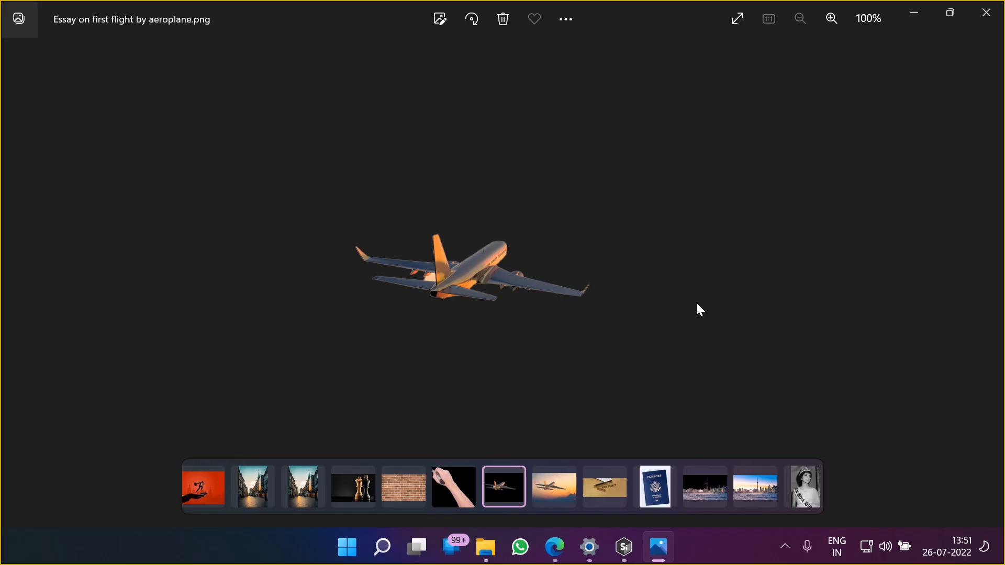
Minimize the plane picture and the Pictures folder, and switch to Silhouette to look over the plane shot
left_click(912, 13)
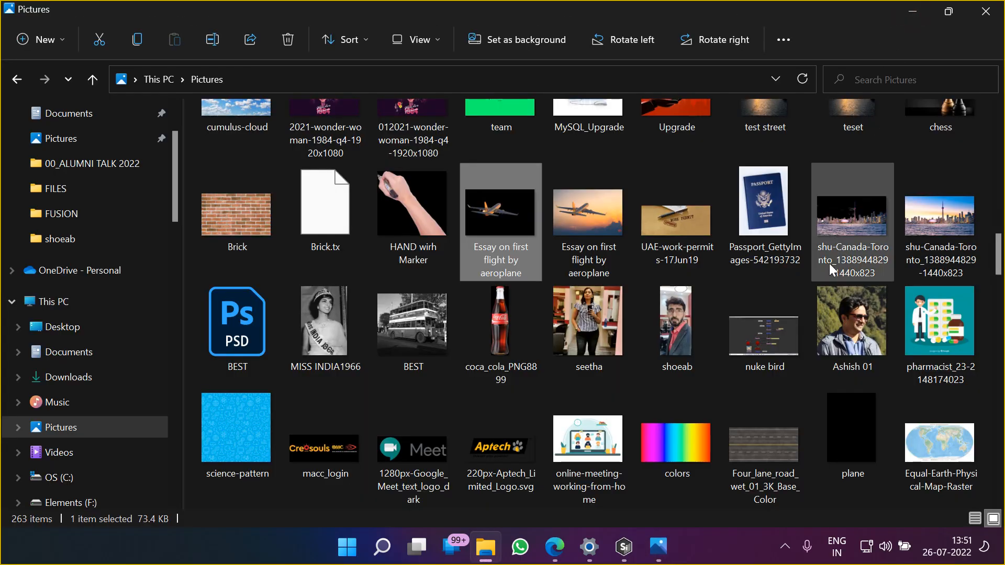
left_click(911, 13)
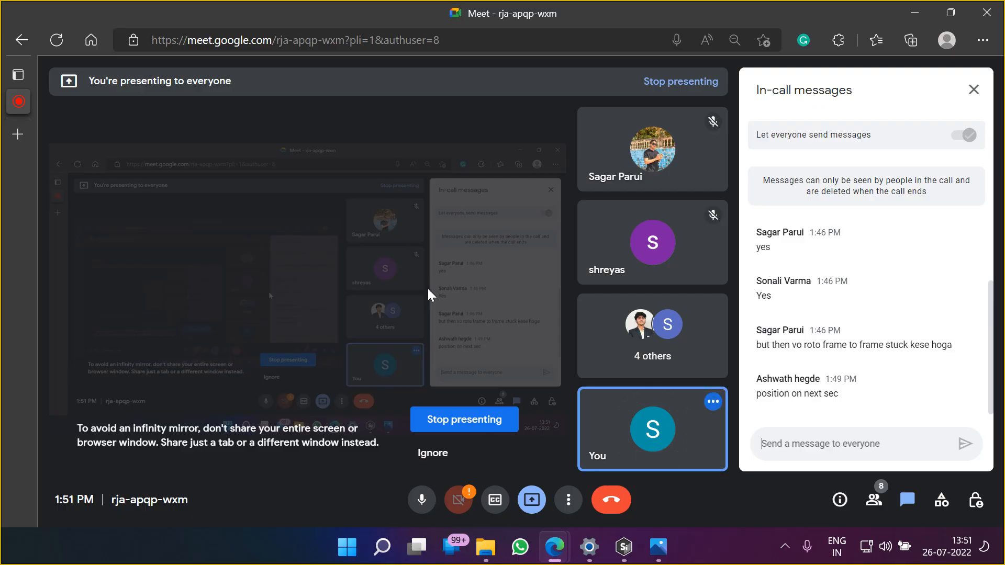
left_click(625, 558)
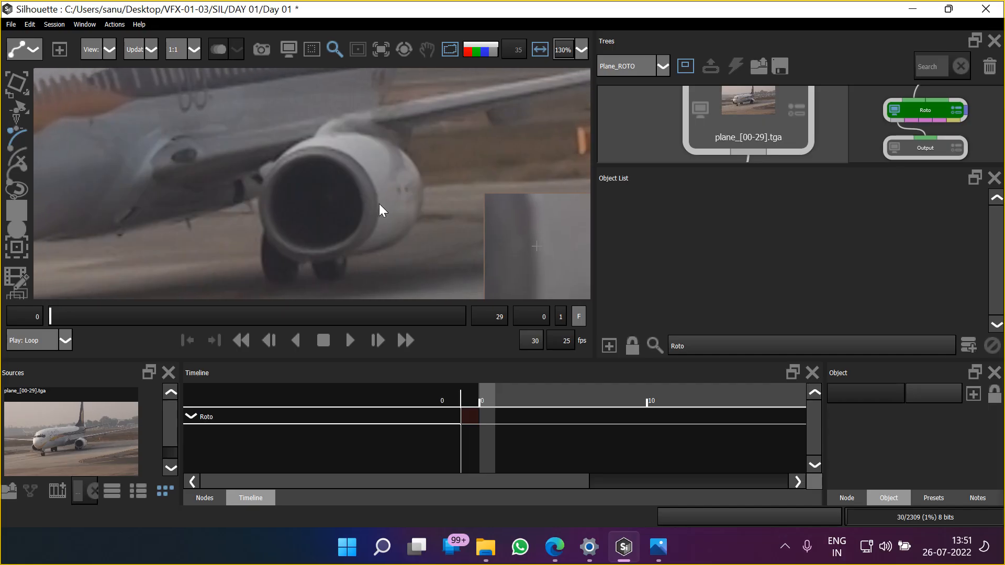
scroll(425, 185, "down", 5)
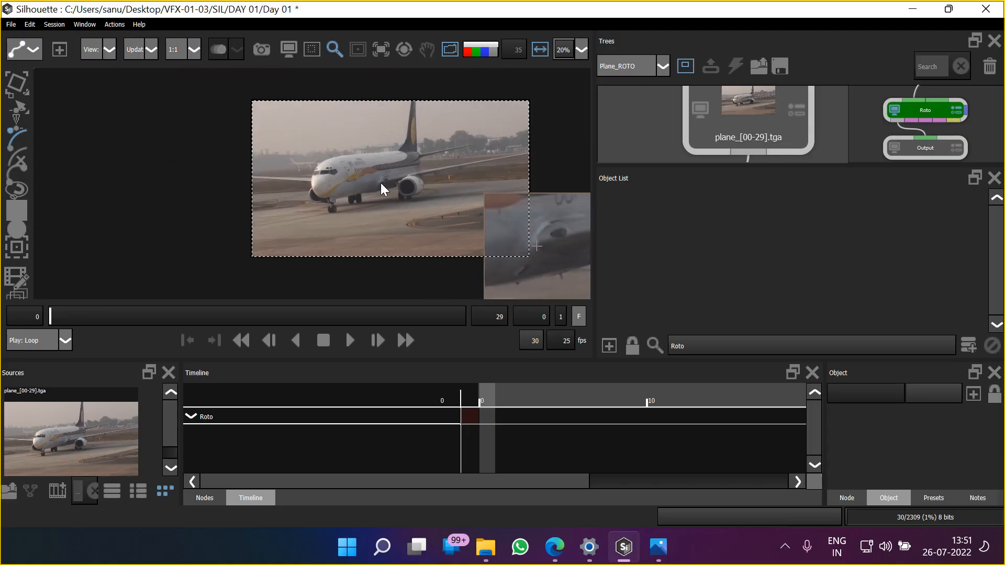
scroll(381, 183, "up", 3)
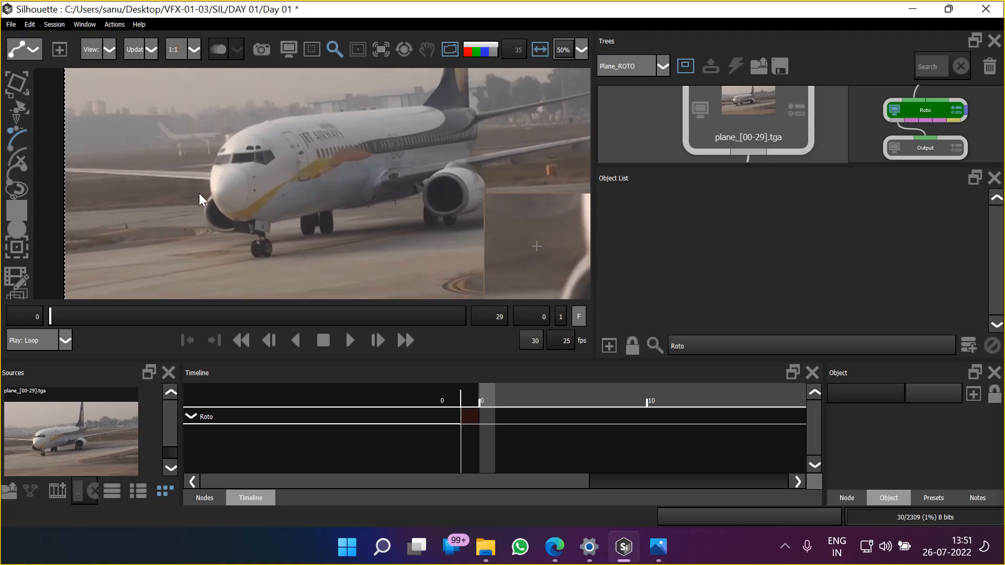
scroll(201, 194, "down", 3)
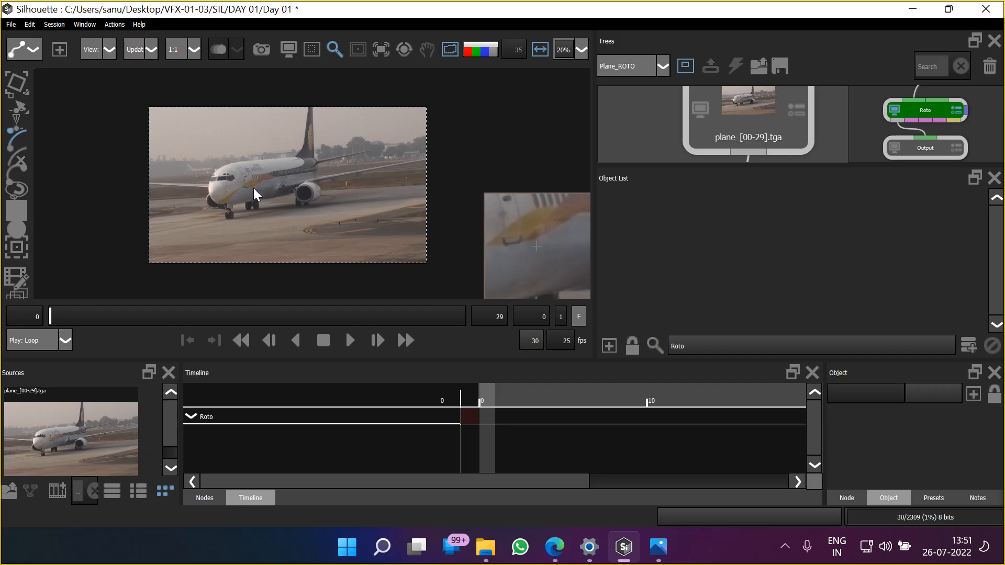
scroll(253, 187, "up", 3)
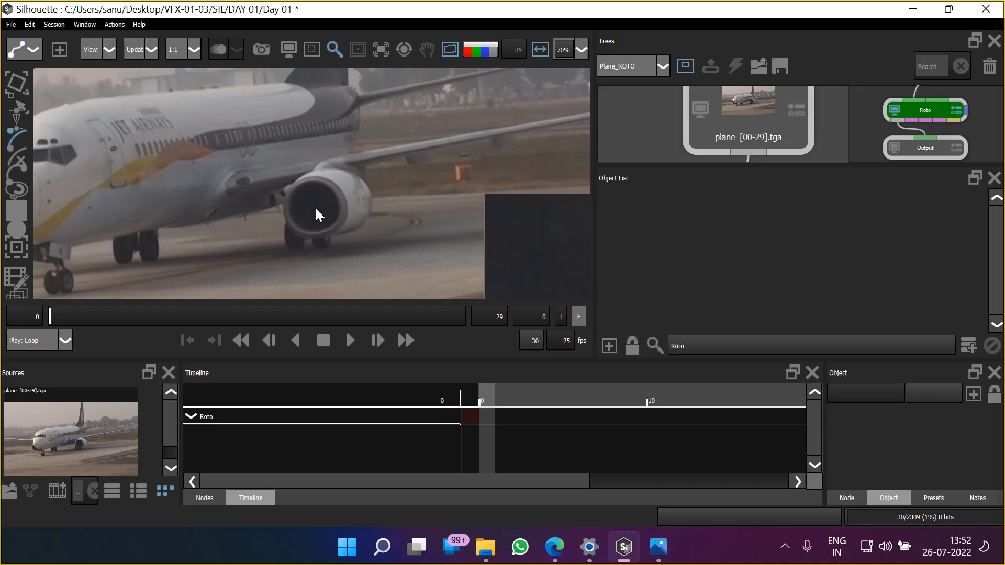
Restore the deleted circle shape to check it on the engine intake, and delete it again
key("ctrl+z")
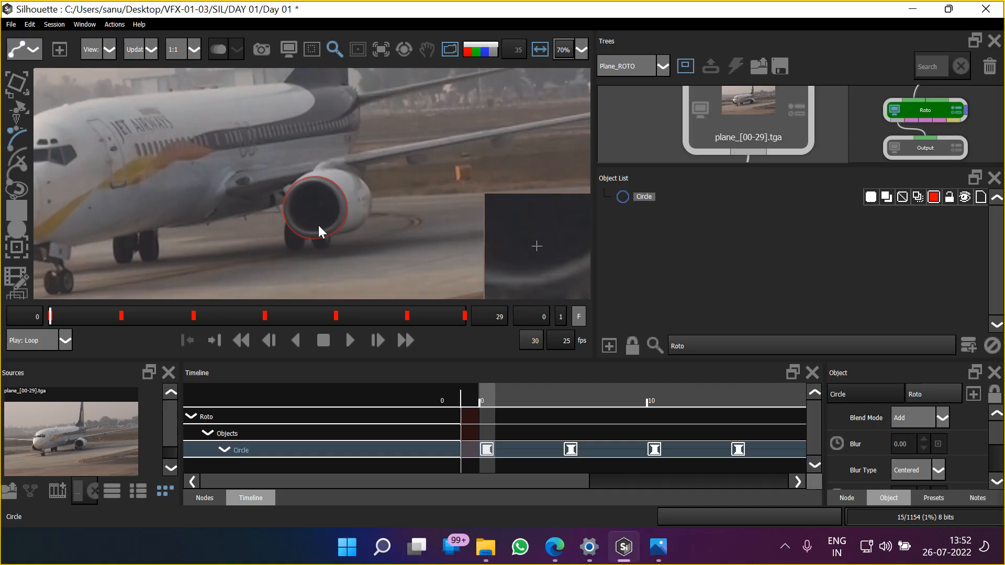
left_click_drag(184, 178, 278, 211)
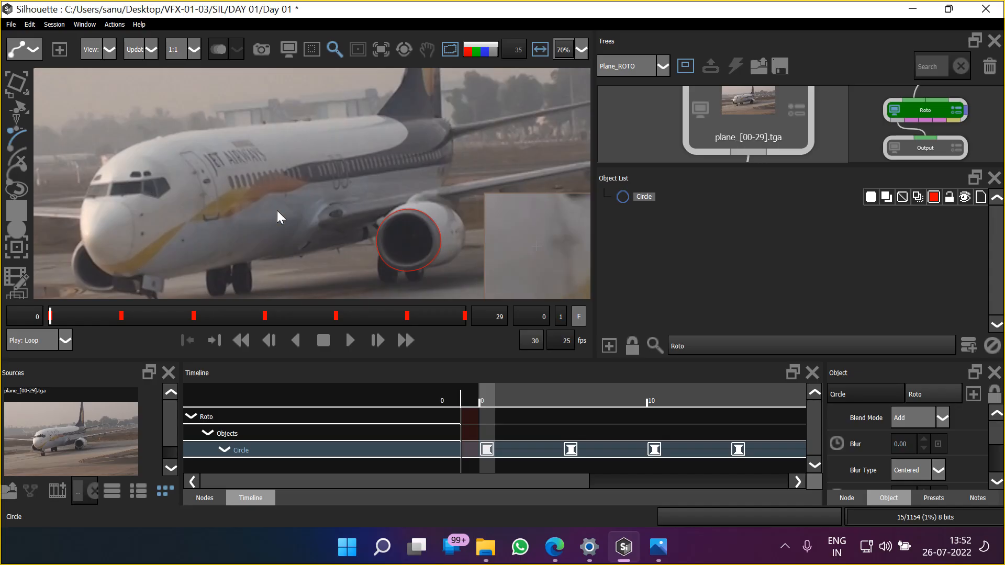
left_click_drag(425, 238, 369, 224)
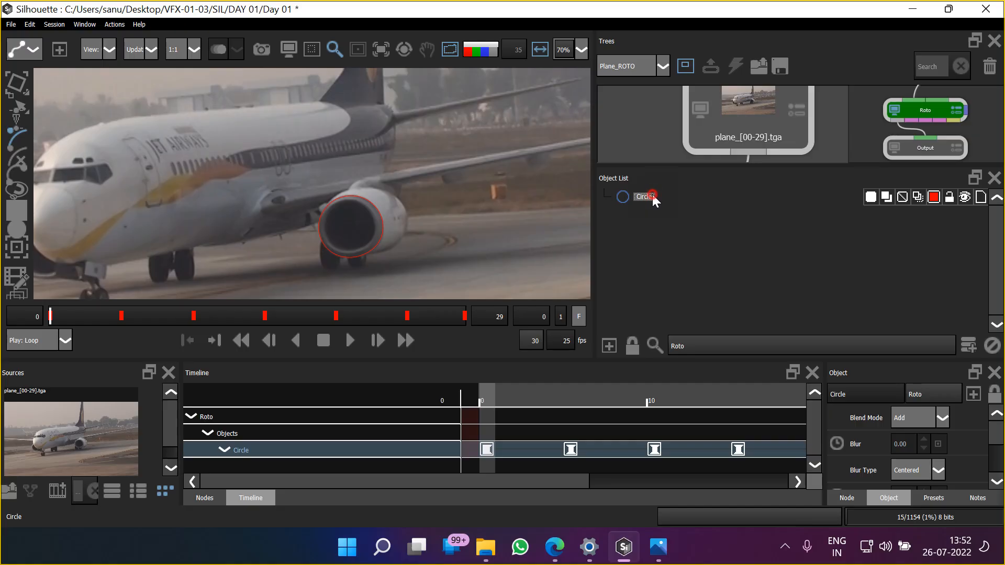
key("Delete")
Try outlining the engine's outer casing with a B-Spline, and delete the unfinished shape from the roto node
left_click_drag(258, 155, 285, 180)
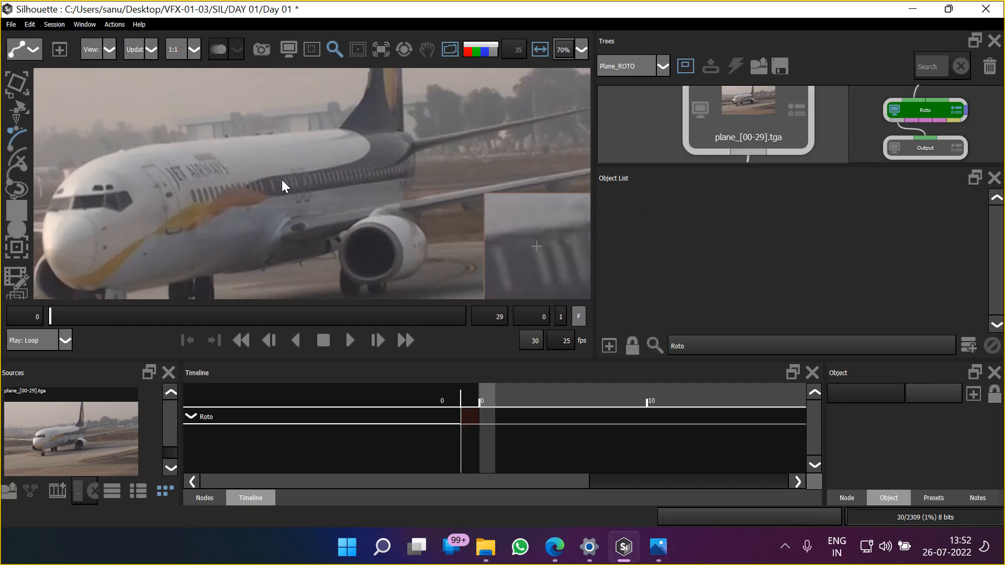
scroll(282, 178, "up", 2)
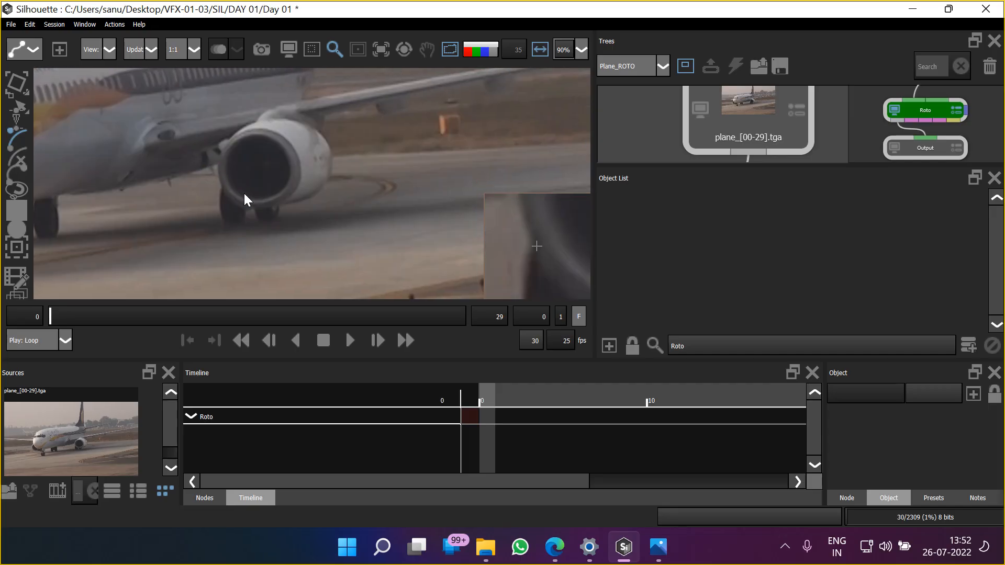
scroll(303, 180, "up", 4)
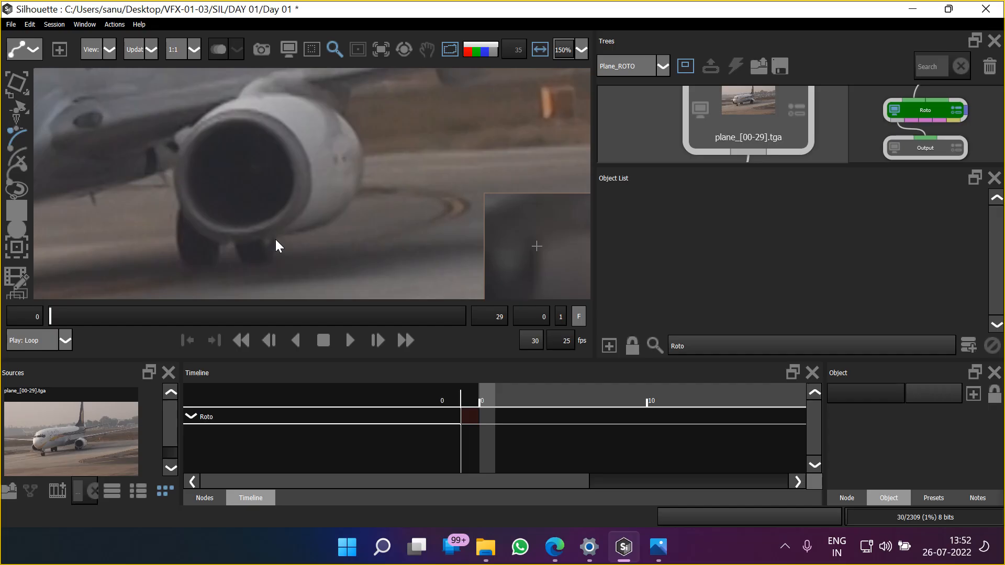
left_click(341, 113)
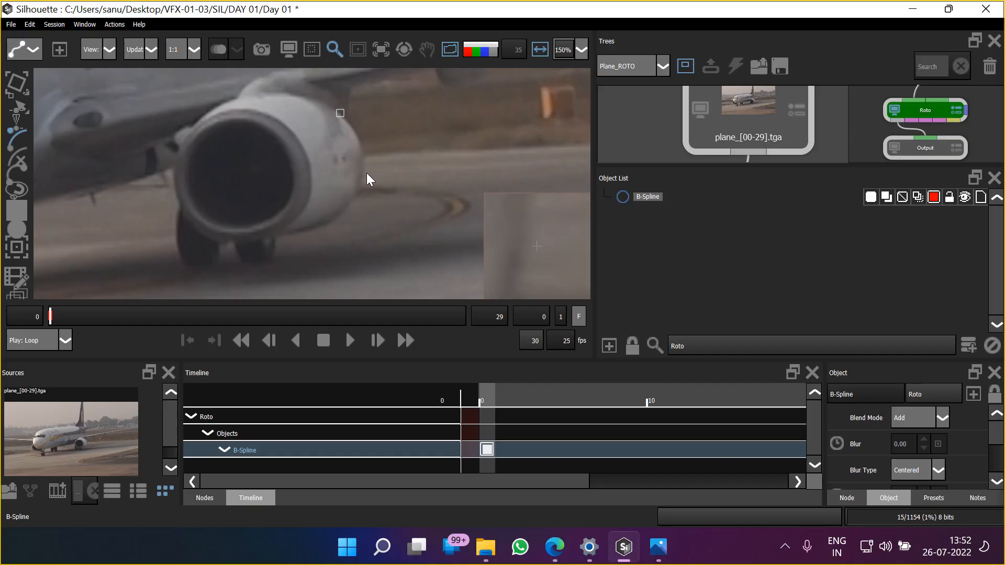
left_click(363, 169)
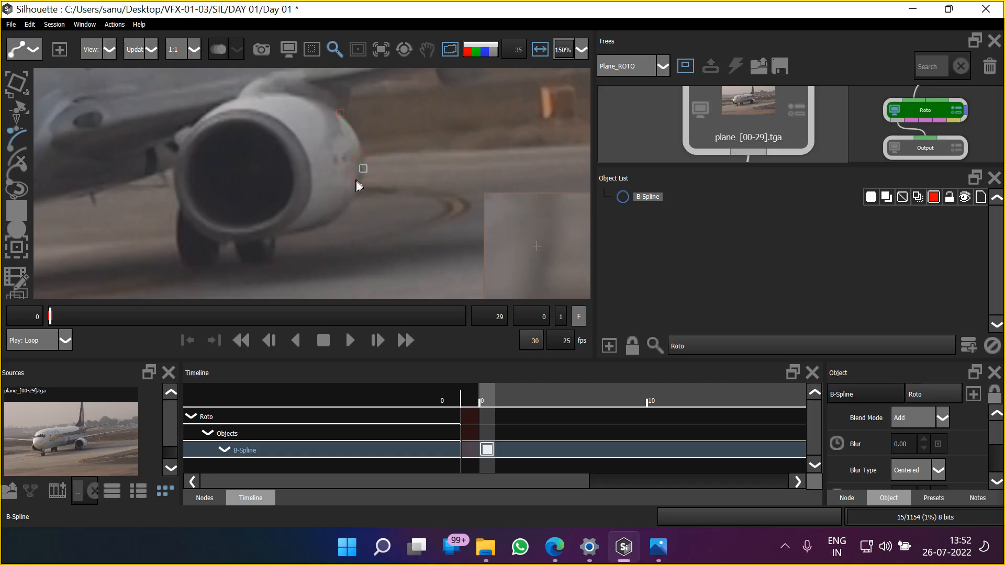
left_click(332, 221)
left_click(645, 231)
left_click(649, 197)
key("Delete")
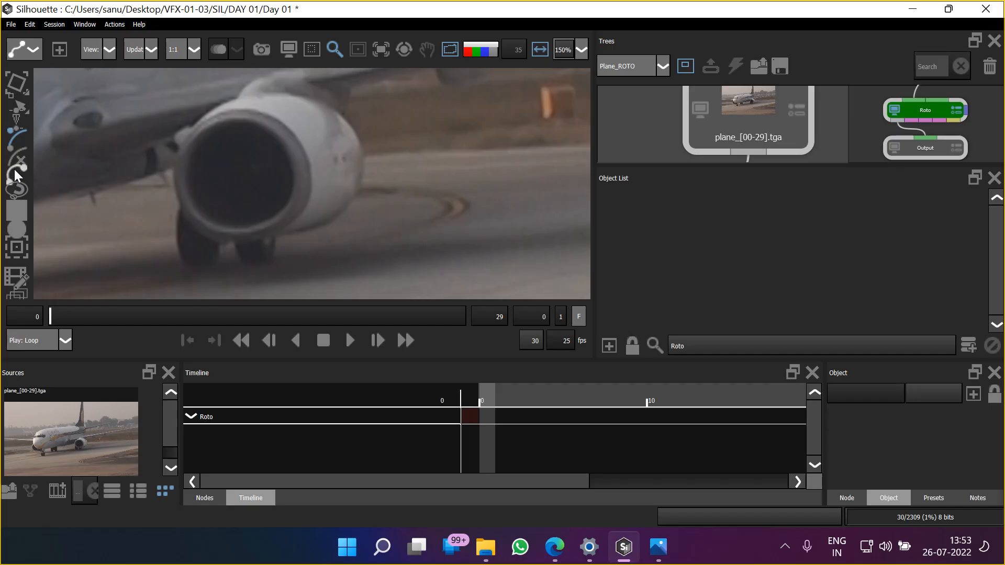
Draw a closed nine-point Bezier shape around the outer casing of the engine on frame 0
left_click(11, 170)
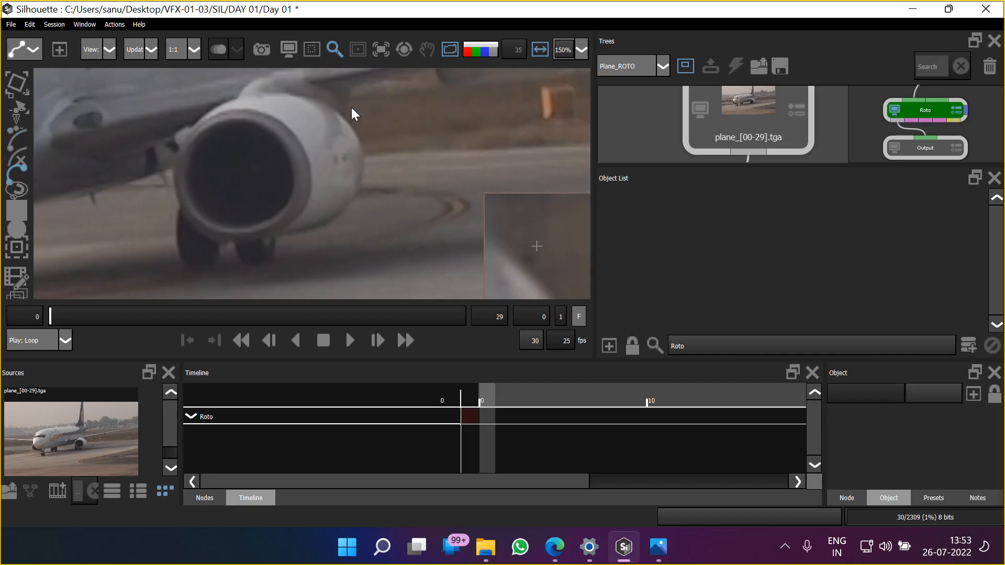
left_click(338, 112)
left_click(365, 151)
left_click(357, 187)
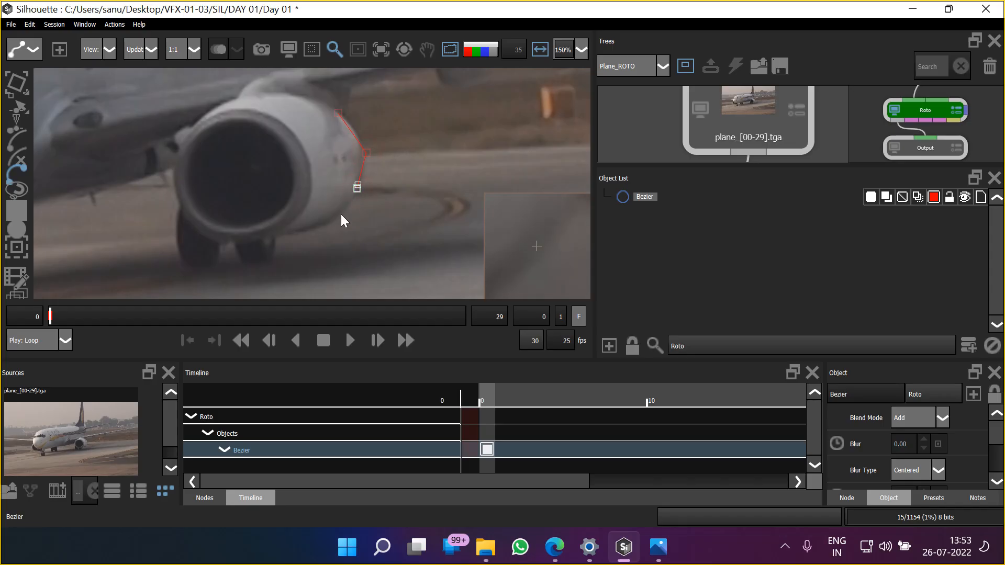
left_click(321, 228)
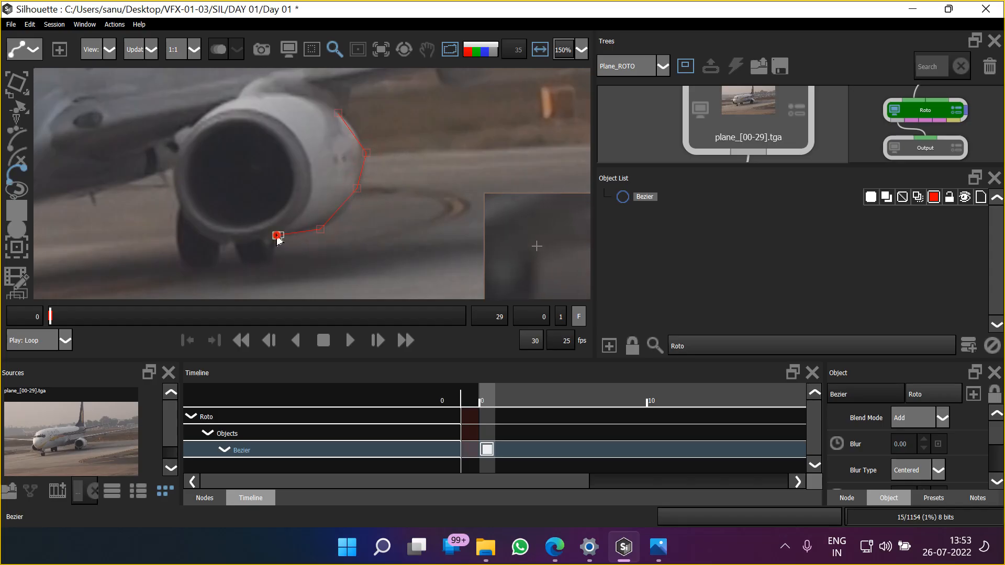
left_click(278, 236)
left_click(230, 244)
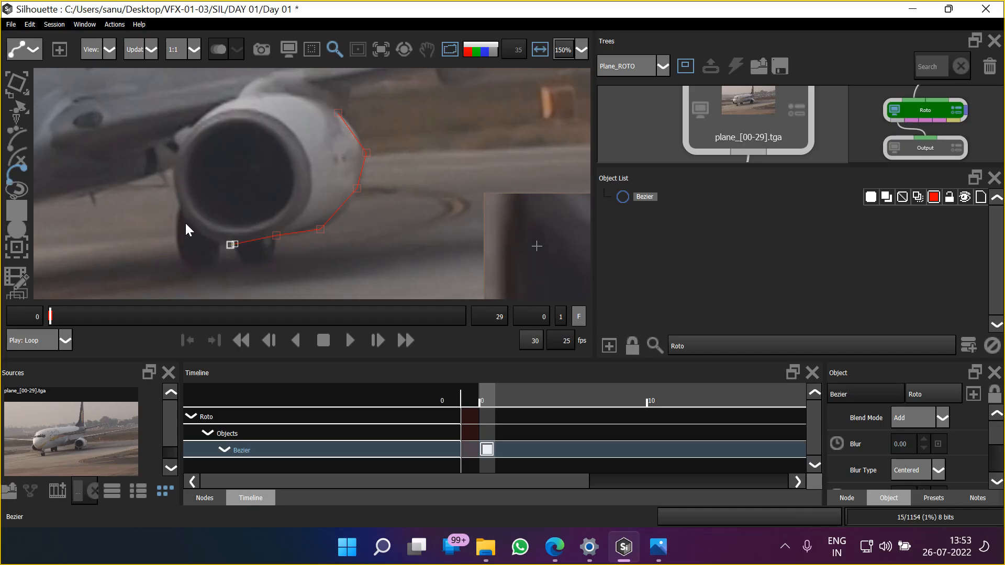
left_click(187, 224)
left_click(171, 166)
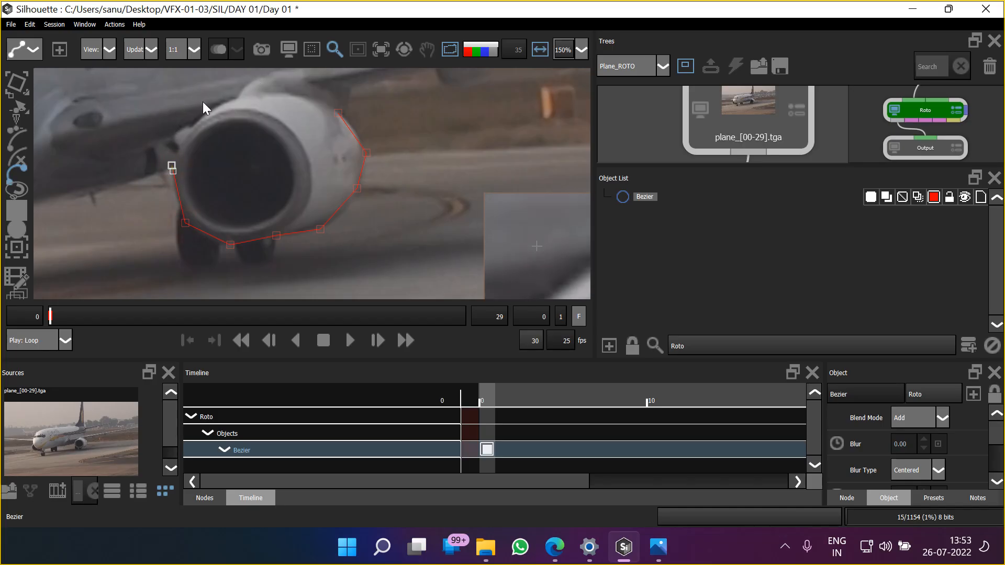
left_click(228, 86)
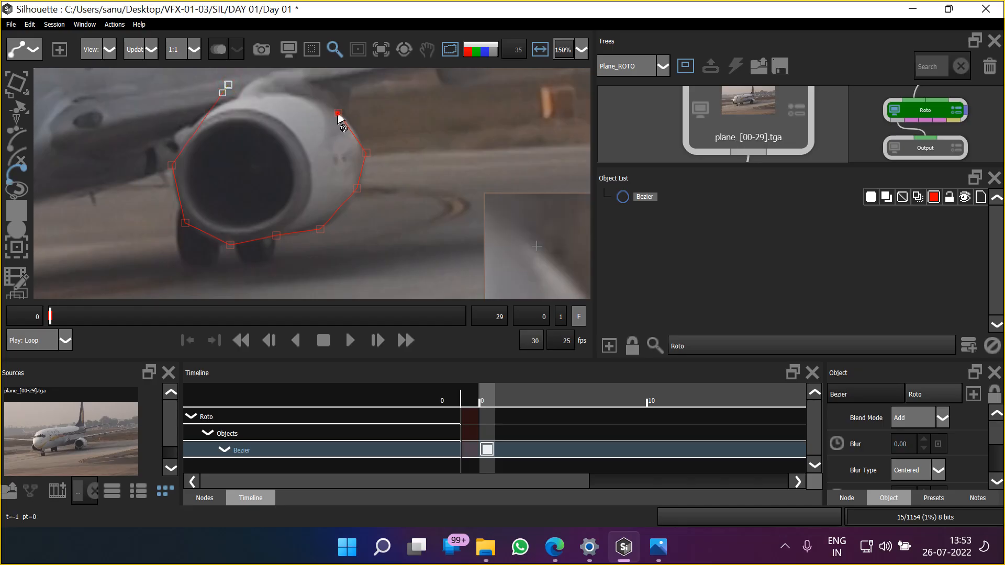
left_click(338, 113)
Nudge the Bezier shape's starting point slightly outward at the upper-right edge of the engine casing
left_click_drag(261, 99, 271, 117)
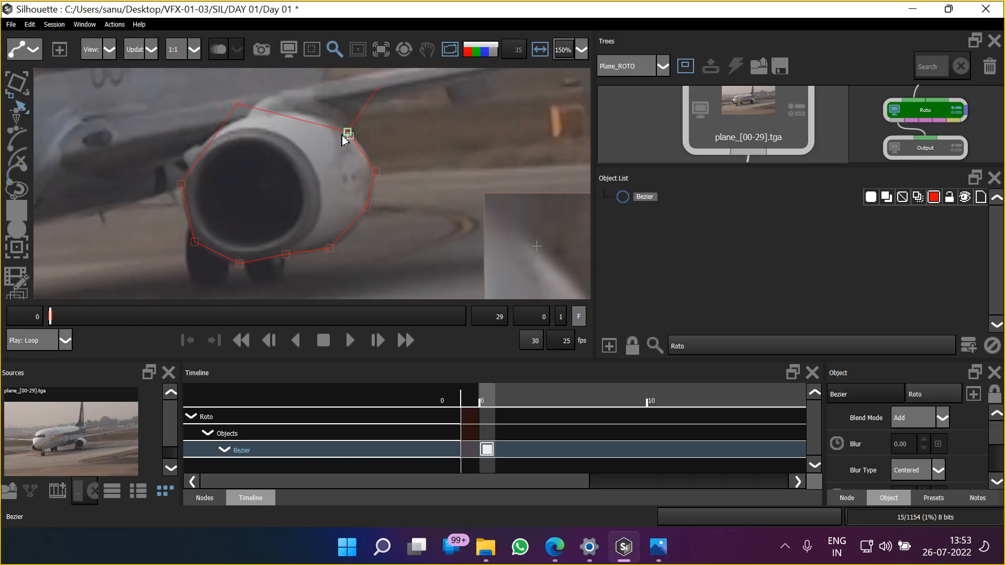
left_click_drag(348, 130, 352, 129)
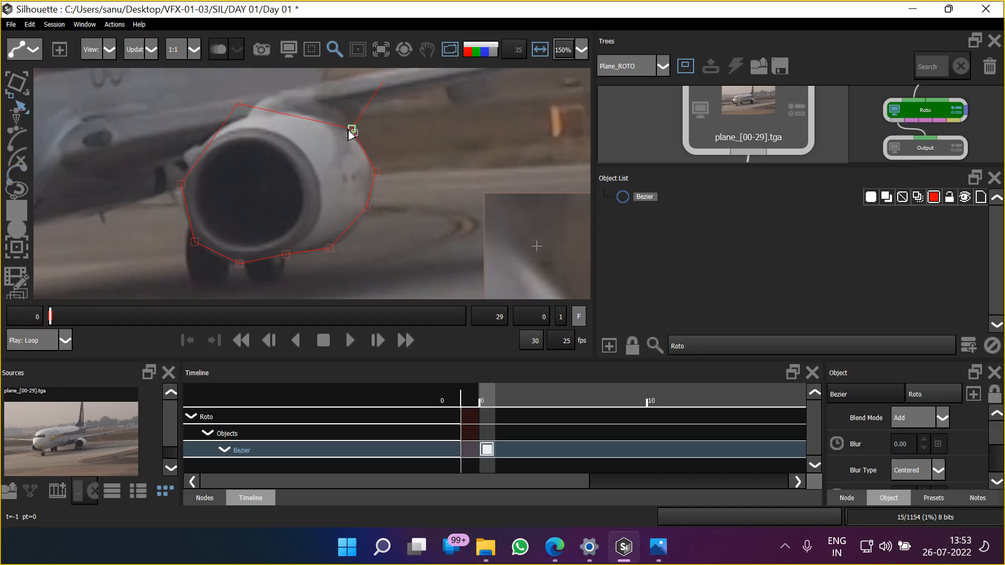
scroll(251, 138, "up", 2)
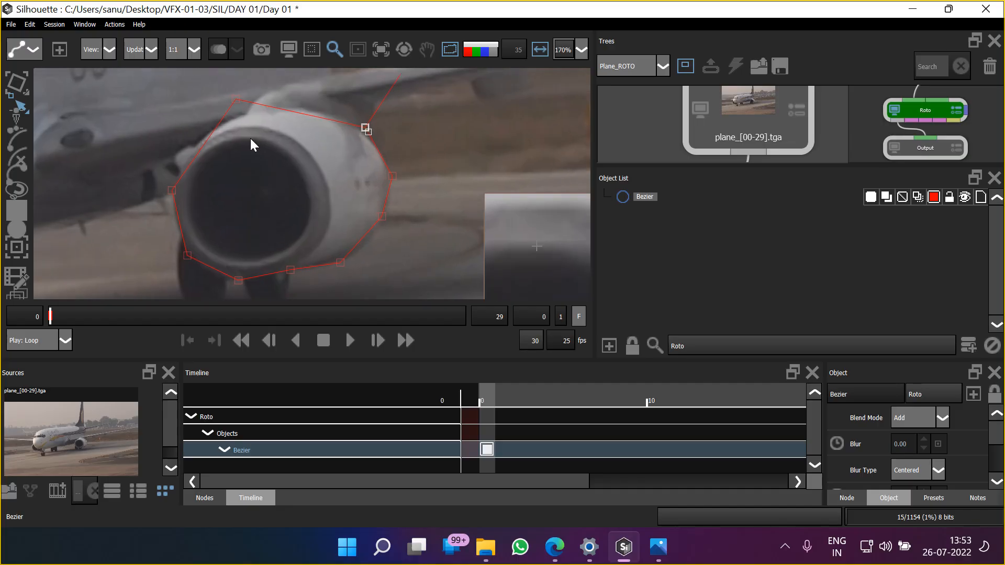
left_click_drag(252, 157, 291, 152)
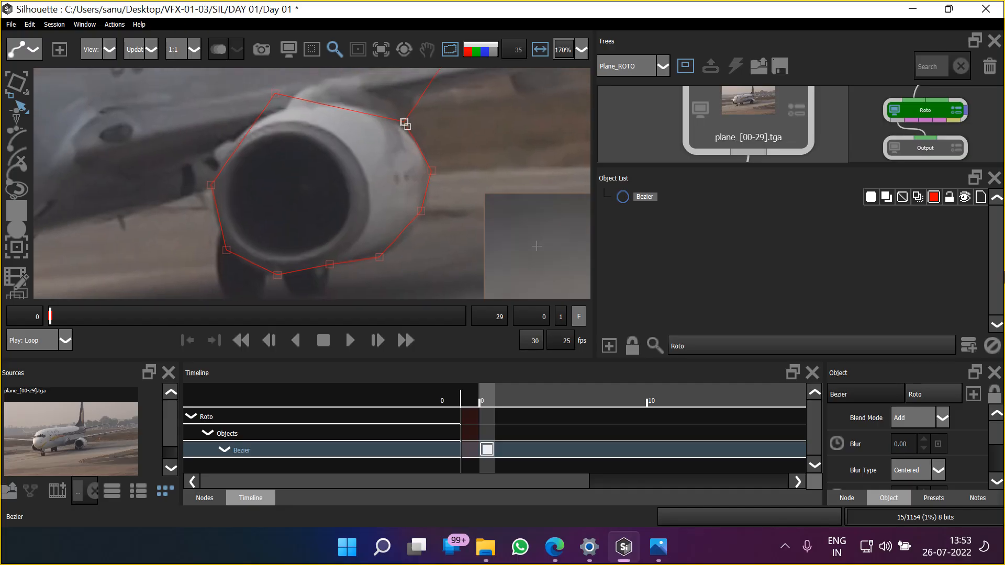
Set the Bezier shape's outline color to bright green (#00ff00)
left_click(934, 197)
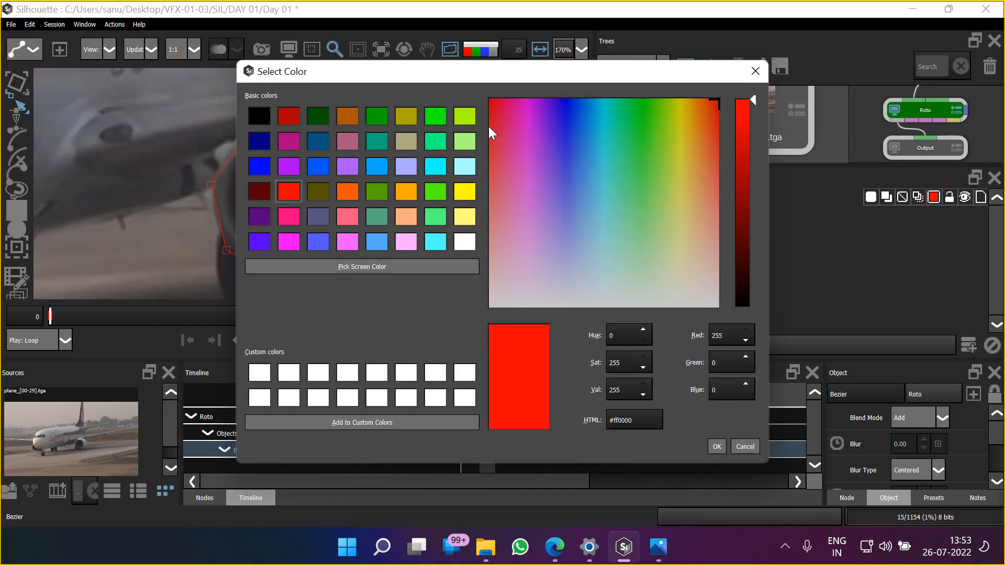
left_click(438, 115)
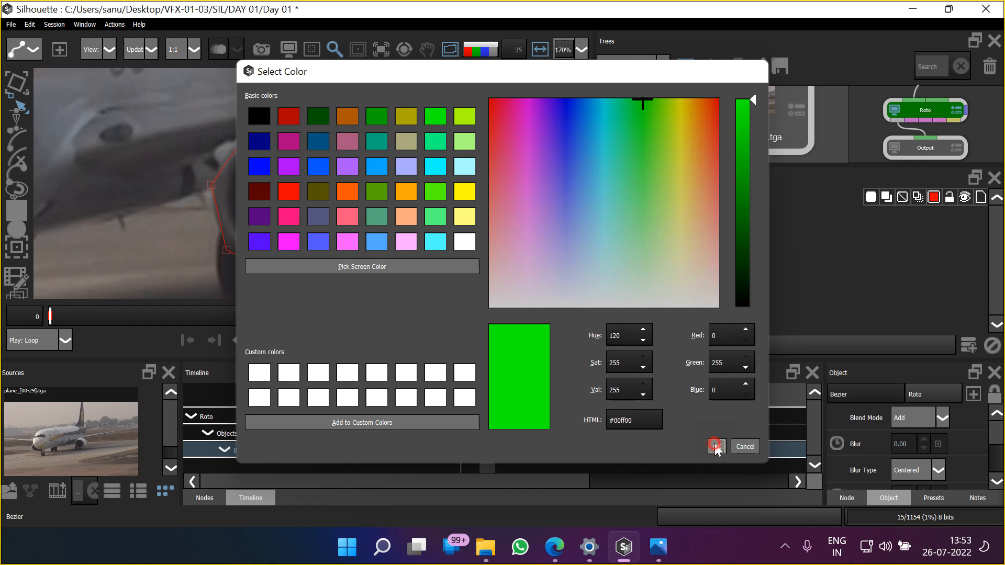
left_click(715, 446)
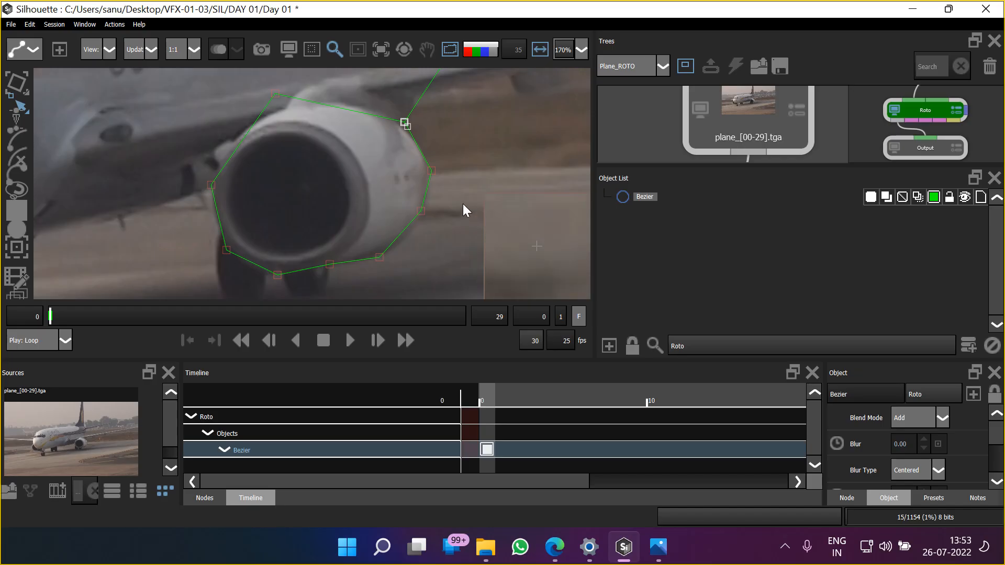
Set the Bezier shape's outline color to dark blue (#00007f)
left_click(933, 198)
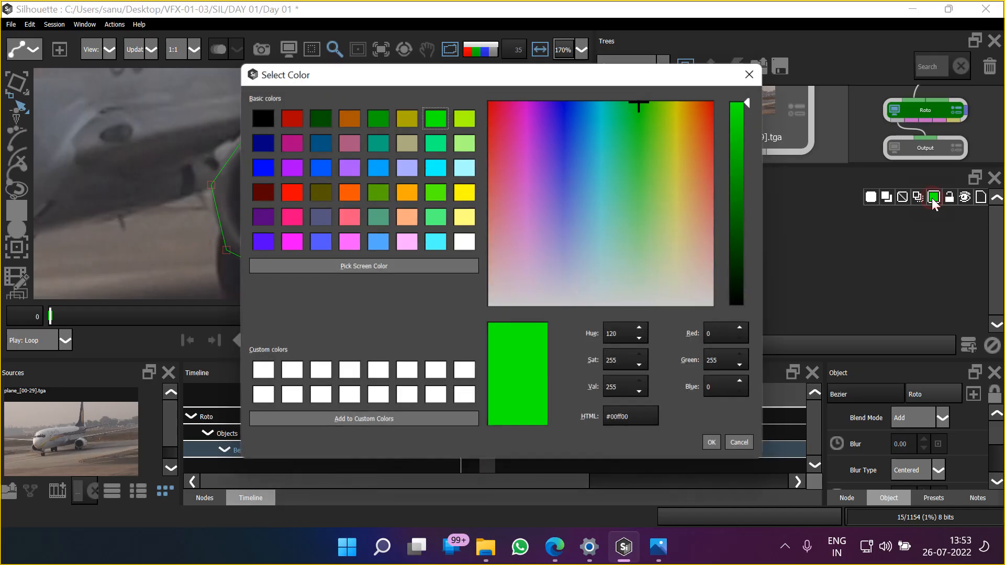
left_click(261, 142)
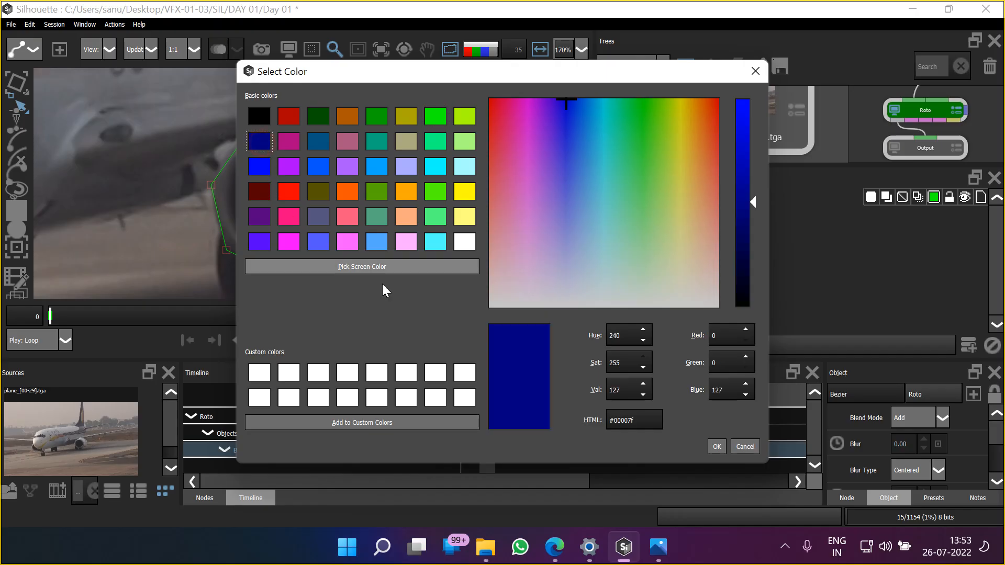
left_click(717, 446)
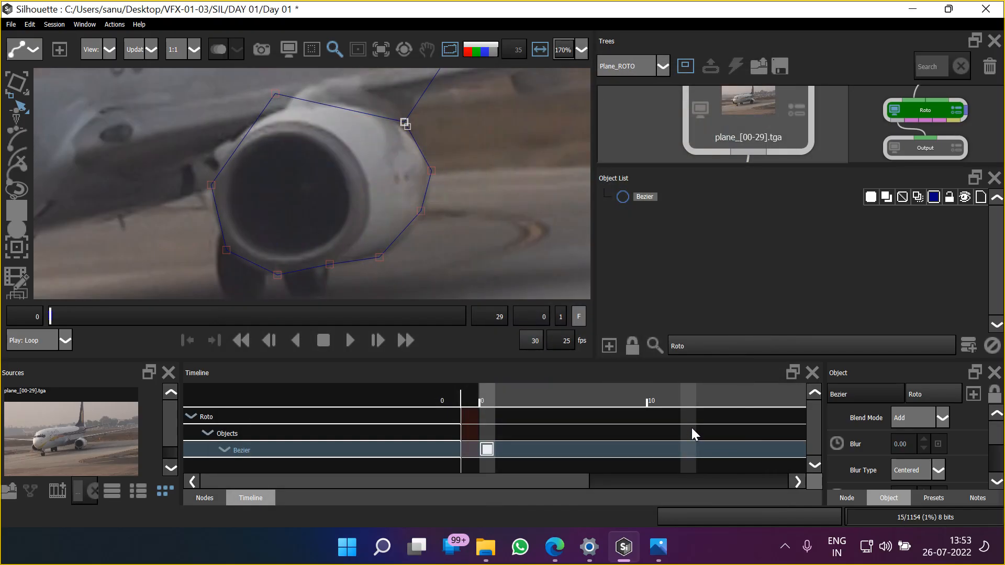
Move the Bezier point at the casing's lower-right edge slightly outward, set it to Cardinal and adjust its tangent handle to follow the edge
scroll(426, 198, "up", 3)
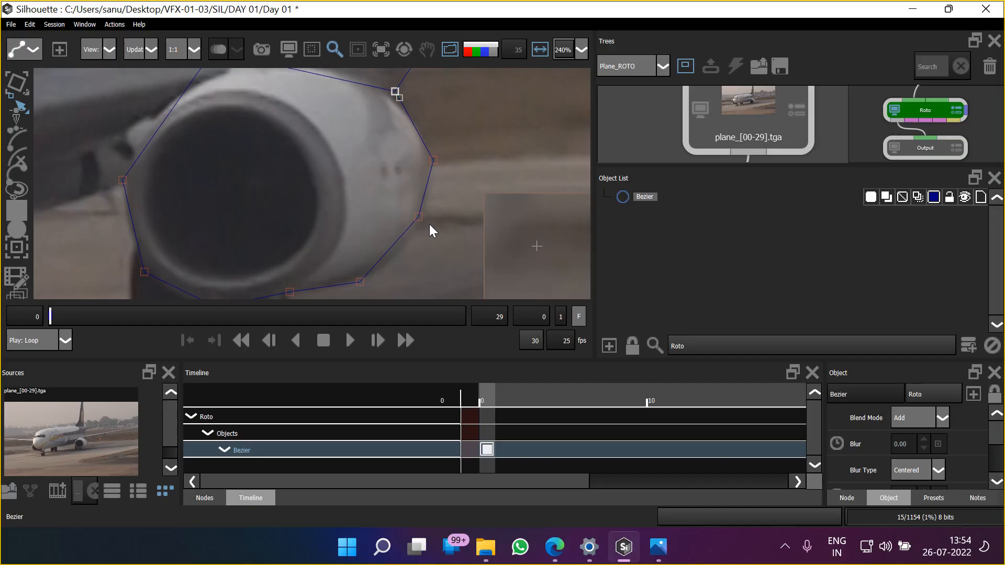
left_click_drag(419, 221, 423, 228)
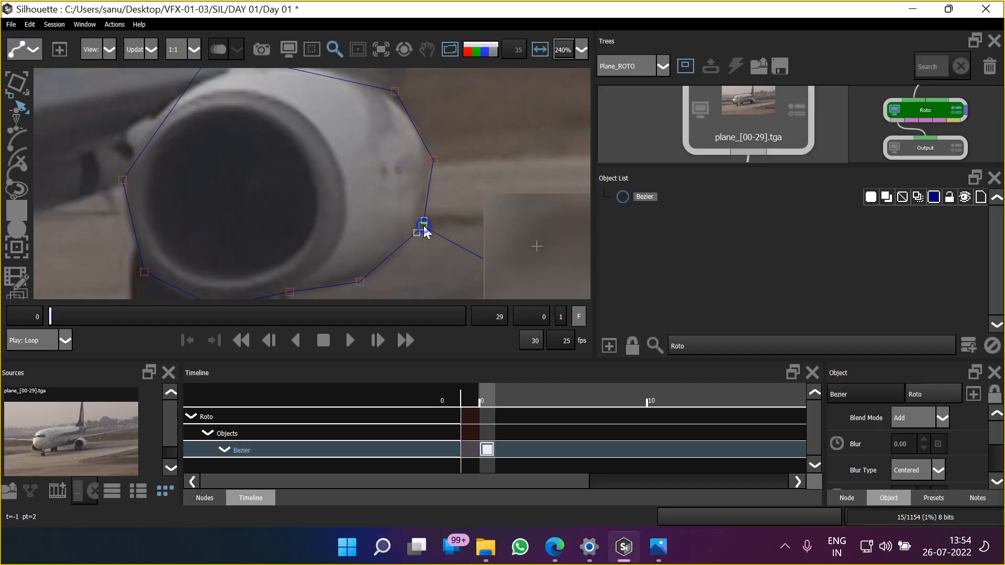
right_click(425, 231)
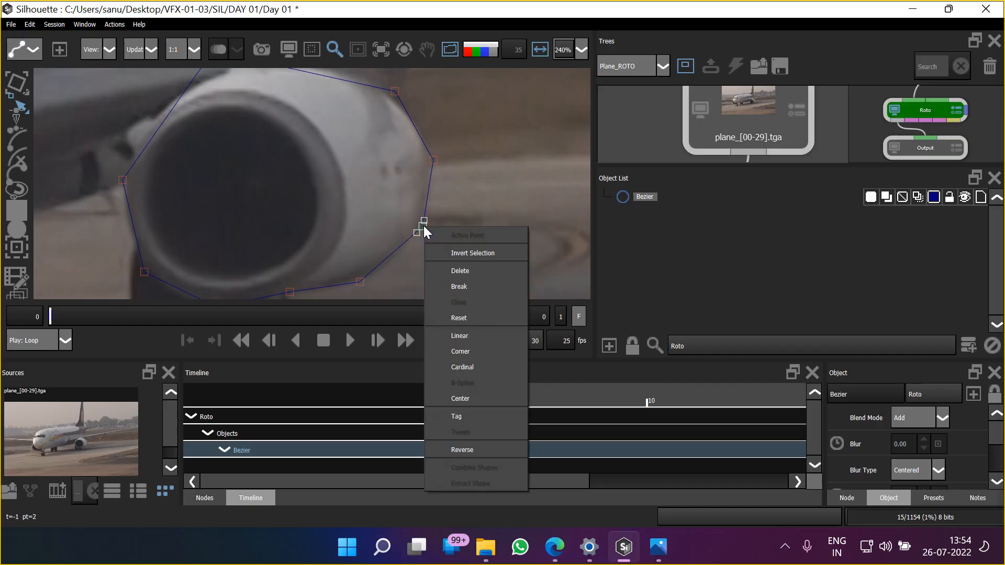
left_click(481, 366)
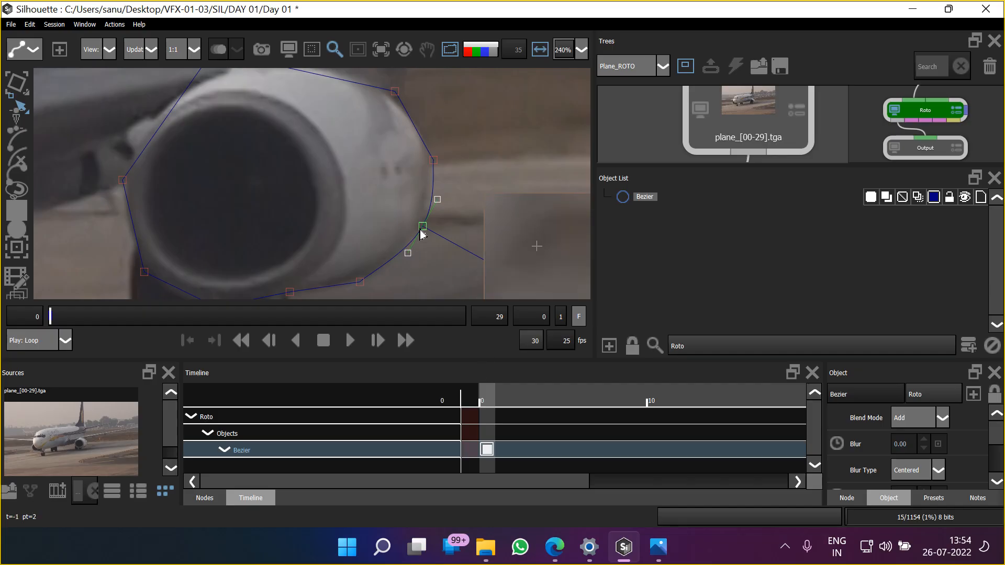
left_click_drag(438, 199, 435, 196)
Set the next Bezier point along the casing's lower-right underside to Cardinal and nudge it slightly onto the edge
left_click(359, 281)
right_click(359, 282)
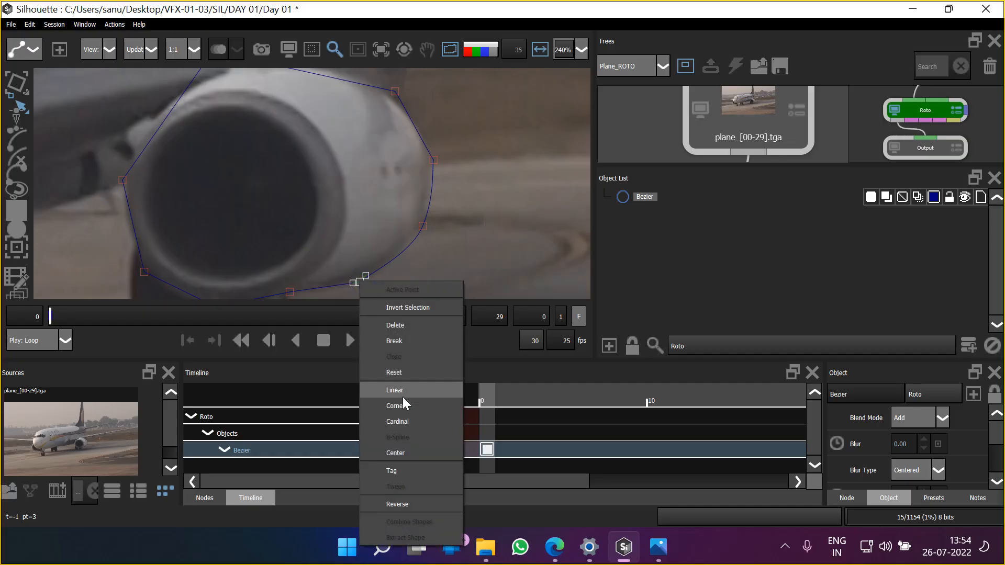
left_click(404, 421)
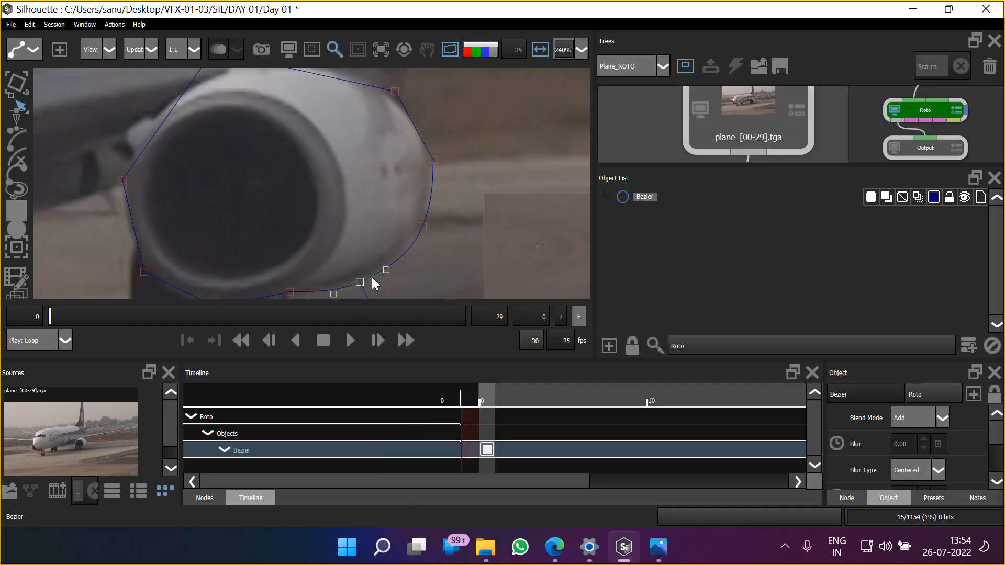
left_click_drag(358, 245, 393, 190)
left_click_drag(394, 227, 393, 224)
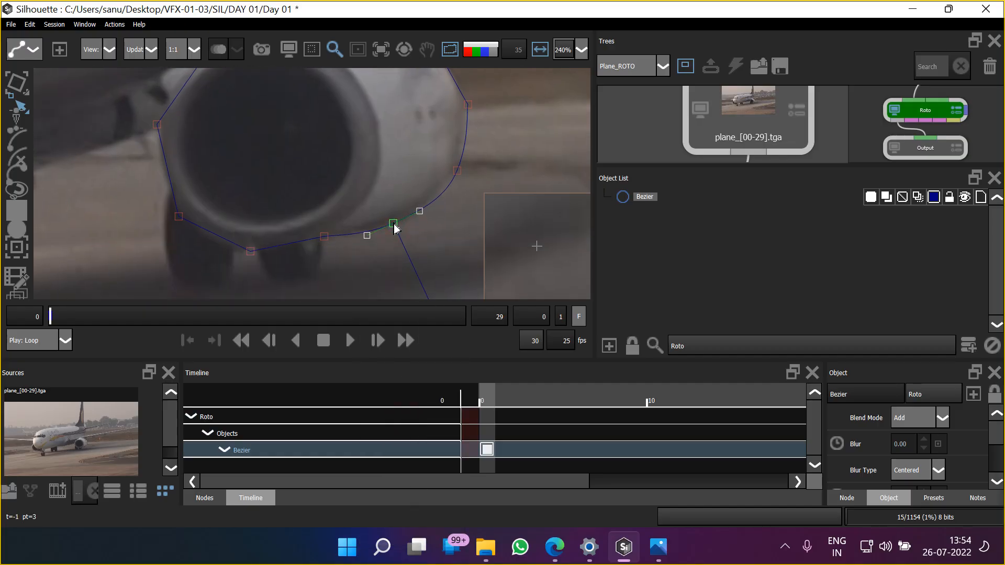
Set the starting Bezier point at the casing's upper-right to Corner and switch it to Linear
left_click_drag(442, 186, 443, 216)
left_click_drag(453, 154, 446, 188)
left_click(412, 116)
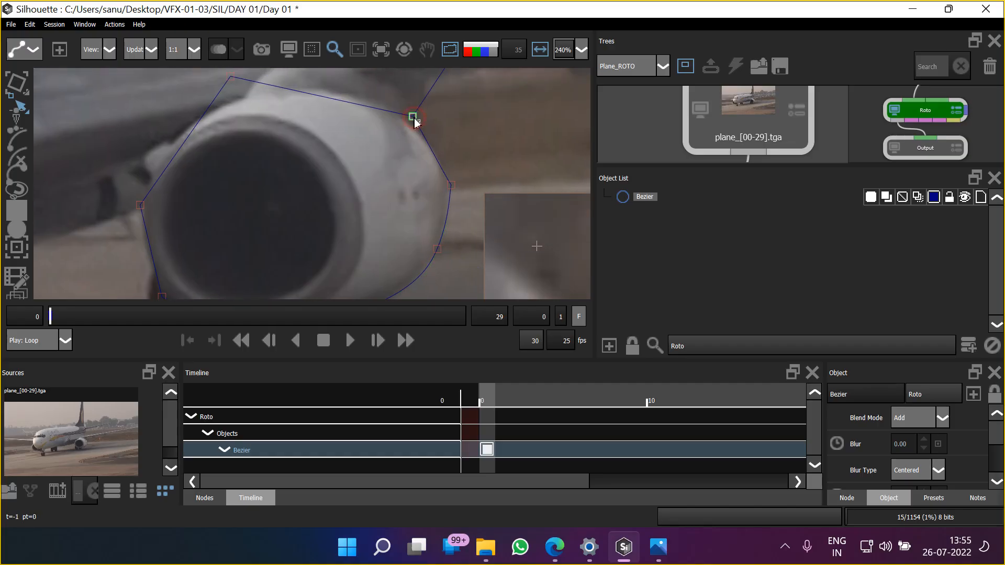
right_click(412, 116)
left_click(460, 243)
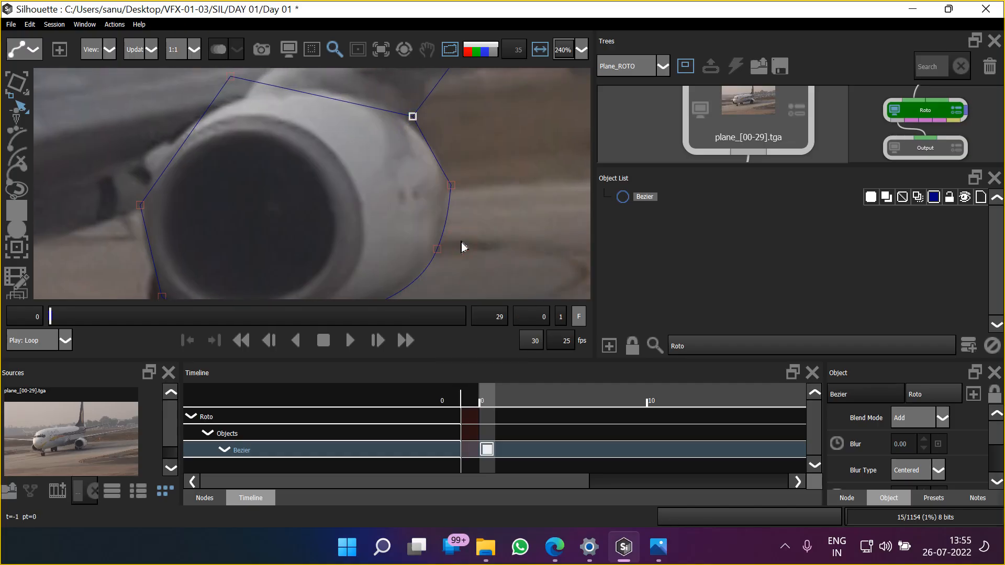
right_click(412, 117)
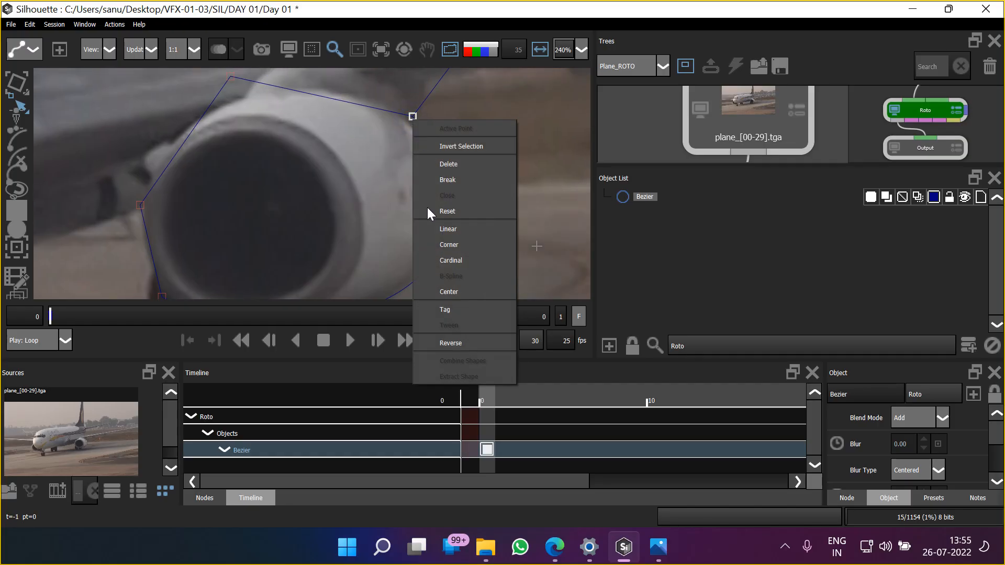
left_click(459, 231)
Pull the Bezier point on the casing's right edge up and outward, away from the engine
left_click_drag(422, 133, 442, 156)
left_click_drag(413, 121, 460, 147)
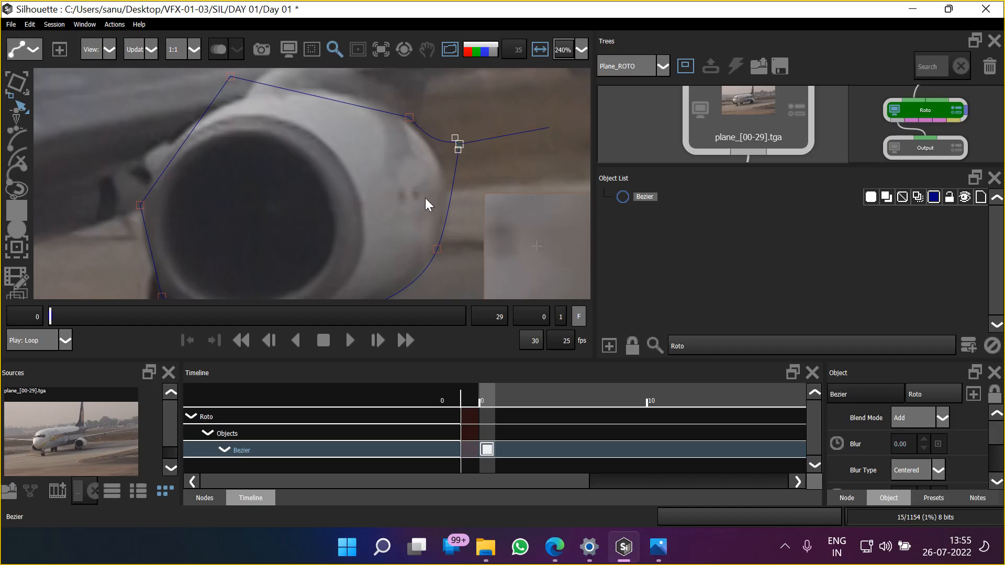
left_click_drag(425, 198, 428, 177)
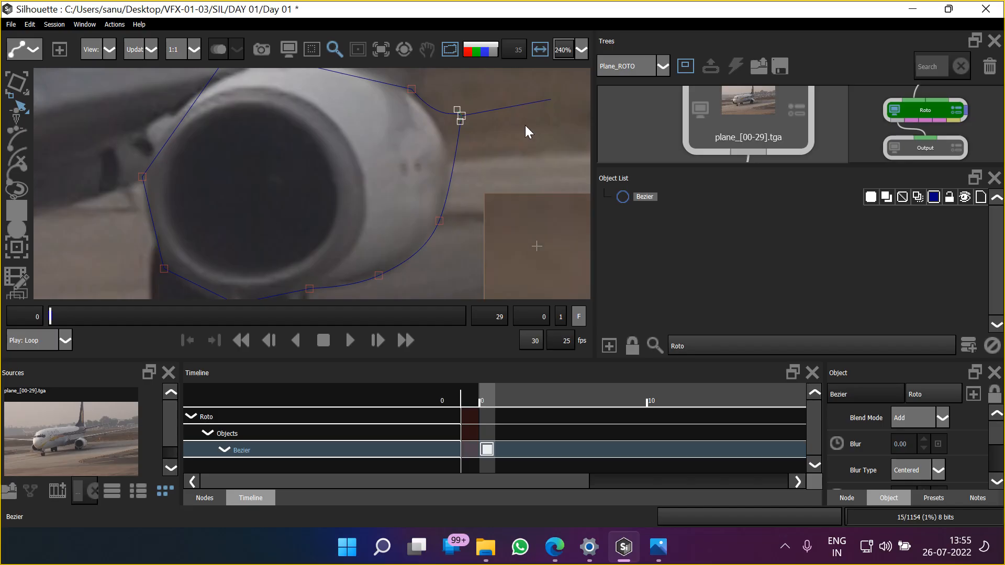
Apply Center to the displaced right-edge point, set it to Cardinal and nudge it outward onto the casing edge
right_click(461, 118)
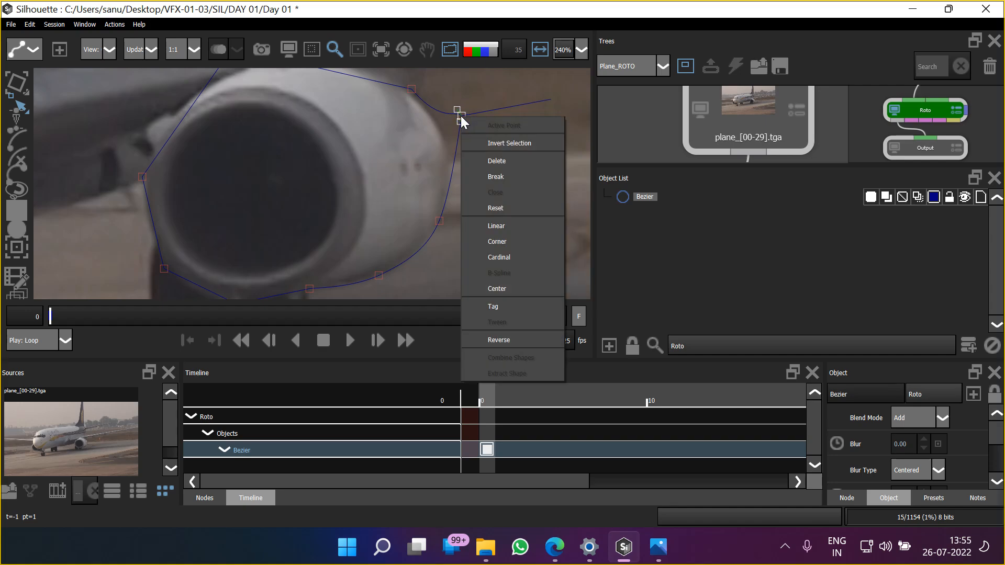
left_click(516, 288)
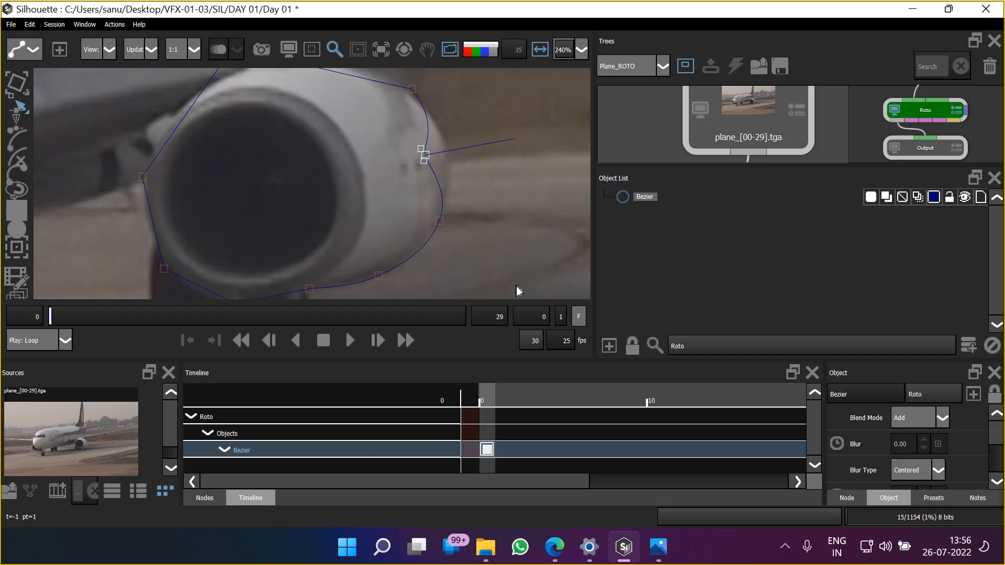
right_click(424, 157)
left_click(460, 301)
key("Right")
key("Right")
key("Right")
key("Right")
key("Right")
key("Right")
key("Right")
key("Right")
key("Right")
key("Right")
key("Right")
key("Right")
key("Right")
key("Right")
key("Right")
key("Right")
key("Right")
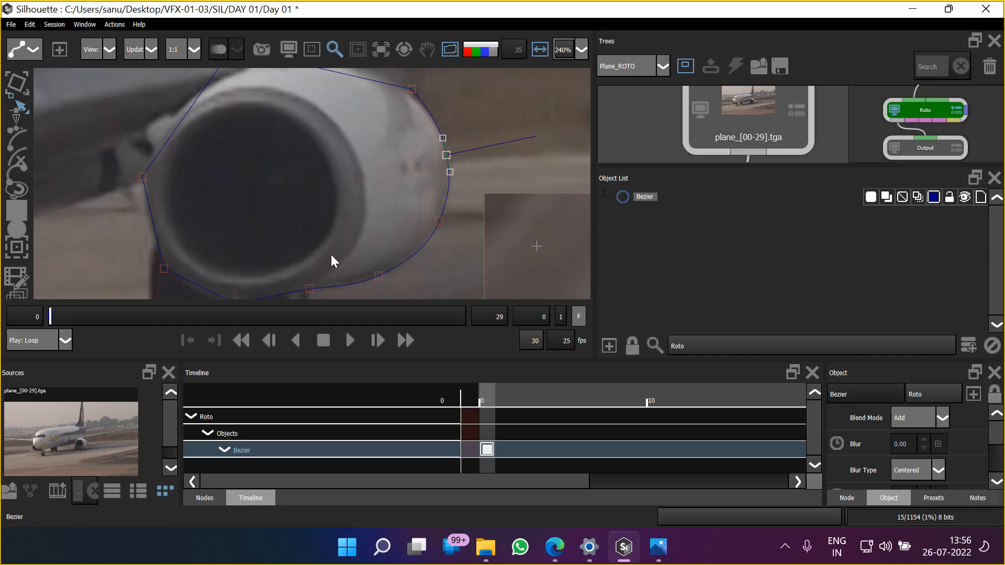
Set the lowest Bezier point beneath the engine casing to Cardinal
left_click_drag(330, 255, 365, 183)
left_click(345, 219)
left_click(271, 233)
right_click(273, 234)
left_click(314, 375)
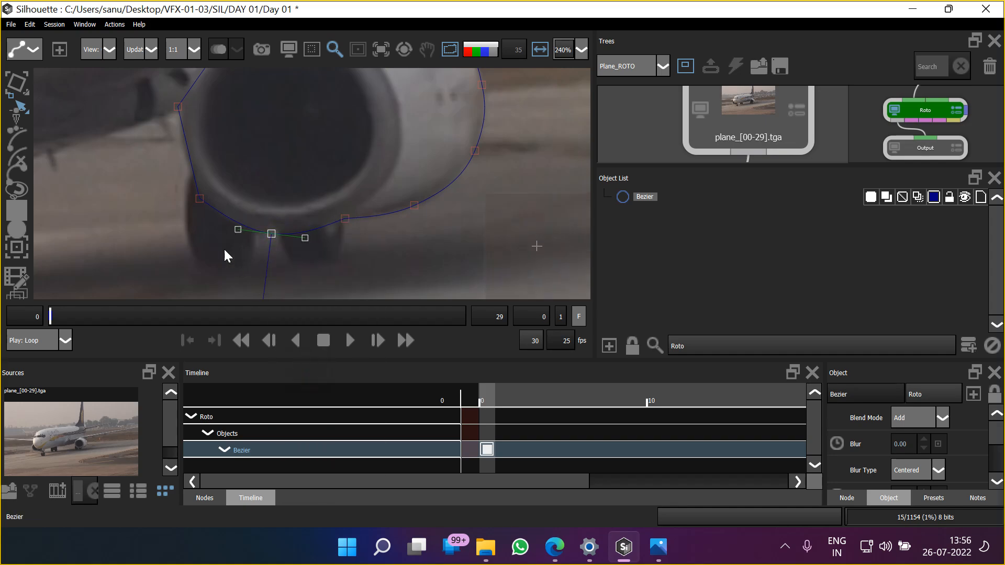
Set the Bezier point at the casing's lower-left to Cardinal and nudge it slightly upward
left_click(198, 201)
right_click(199, 207)
left_click(228, 342)
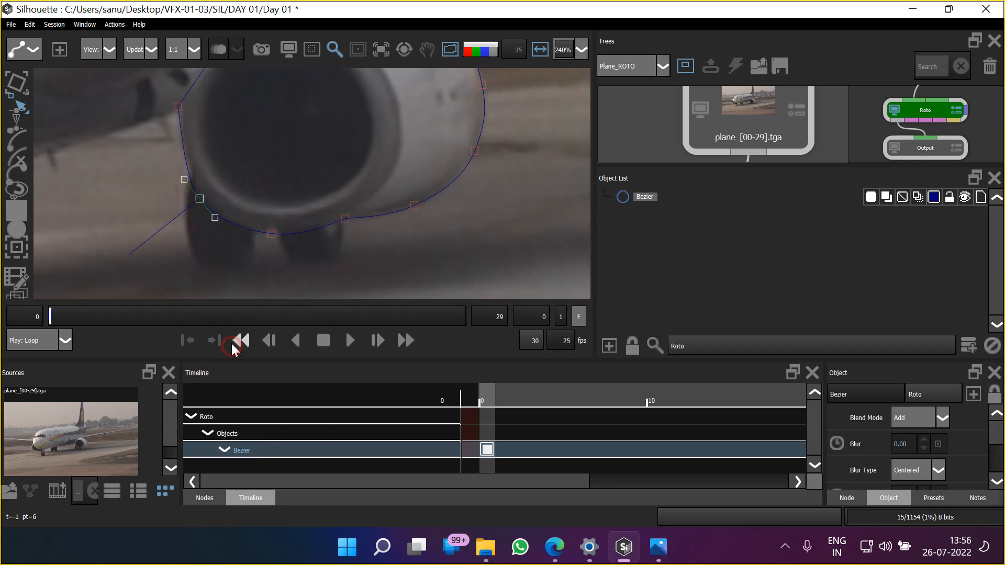
key("Up")
key("Up")
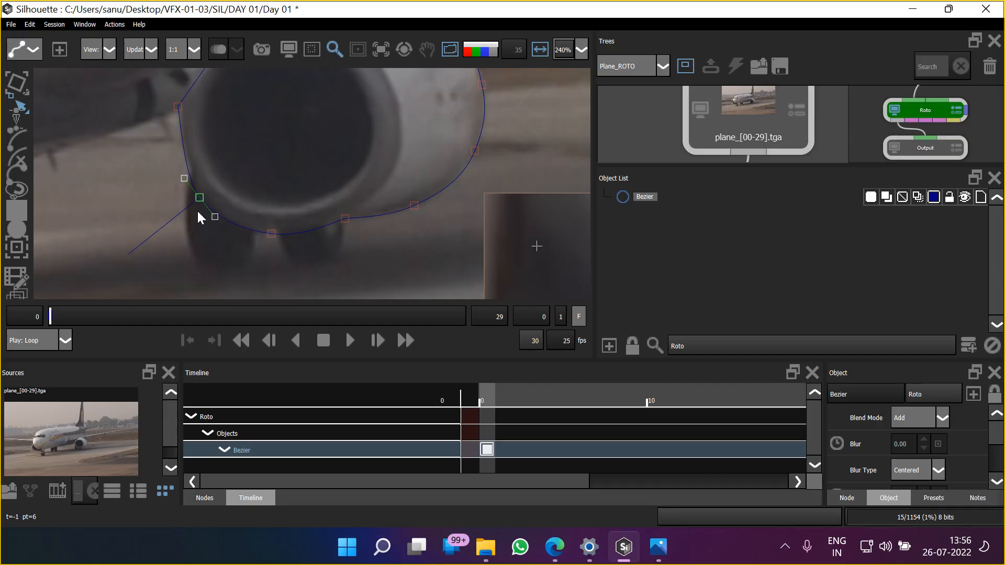
Apply Center to the Bezier point on the casing's left edge
left_click(179, 108)
left_click_drag(218, 144, 222, 250)
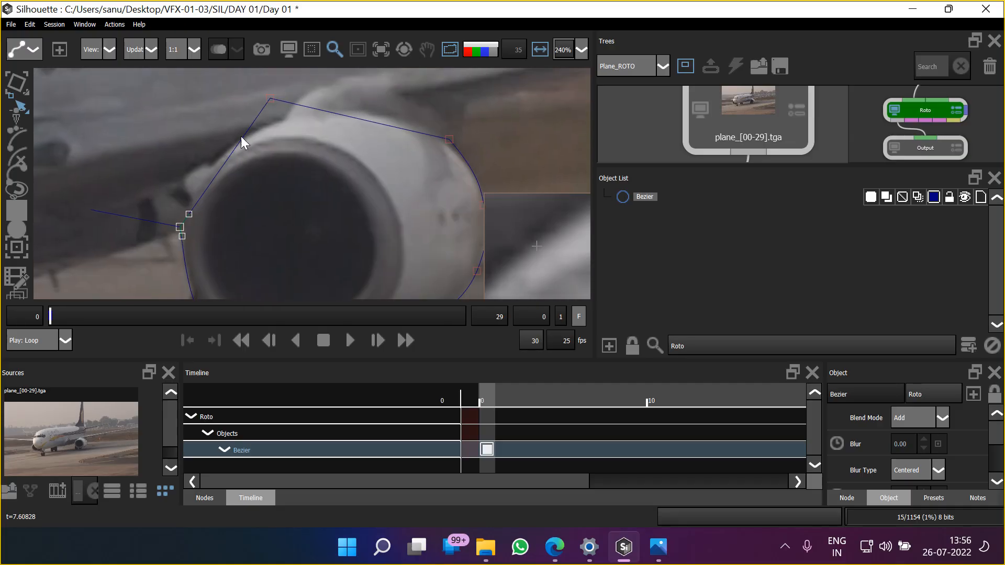
left_click_drag(246, 210, 251, 194)
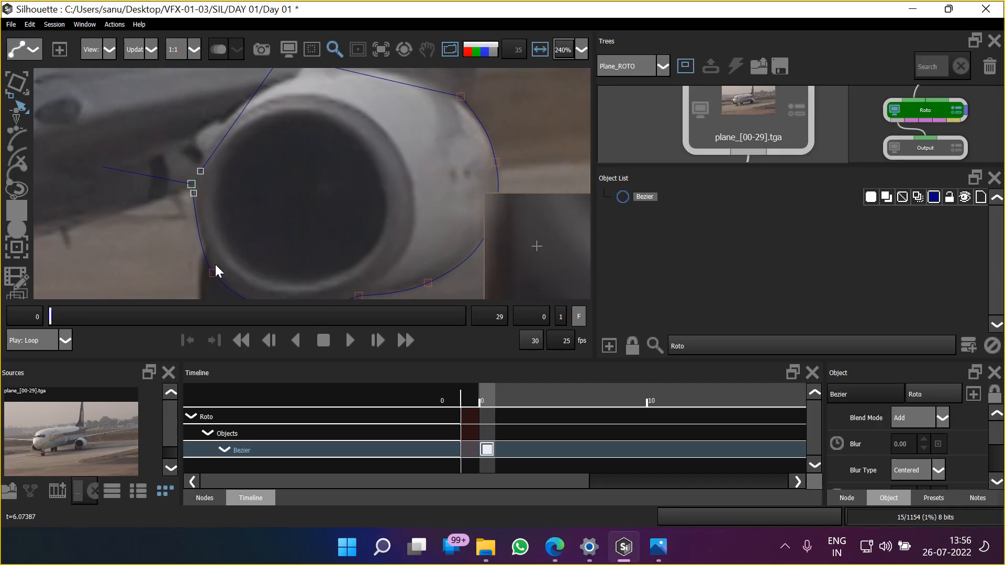
right_click(191, 184)
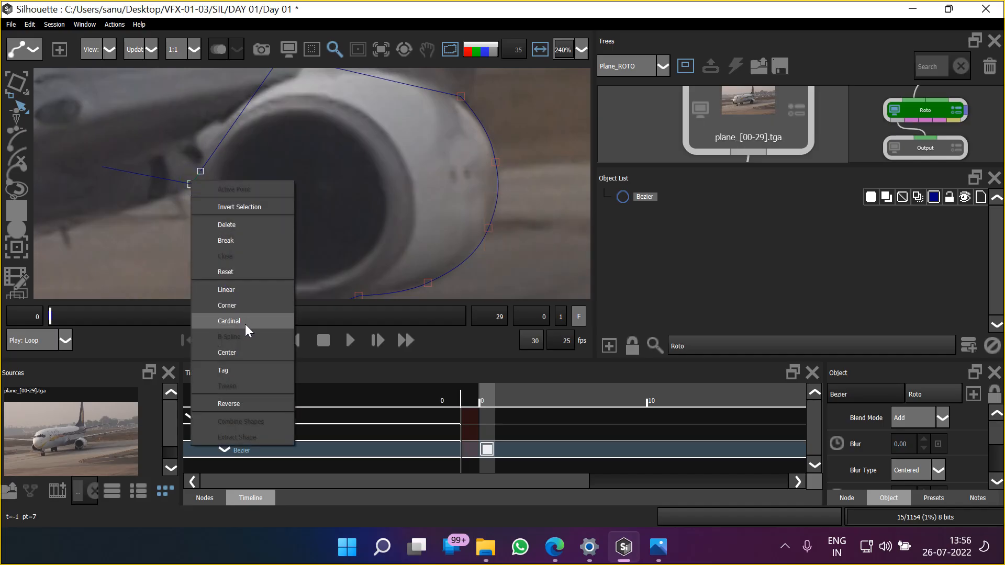
left_click(240, 351)
scroll(292, 173, "down", 2)
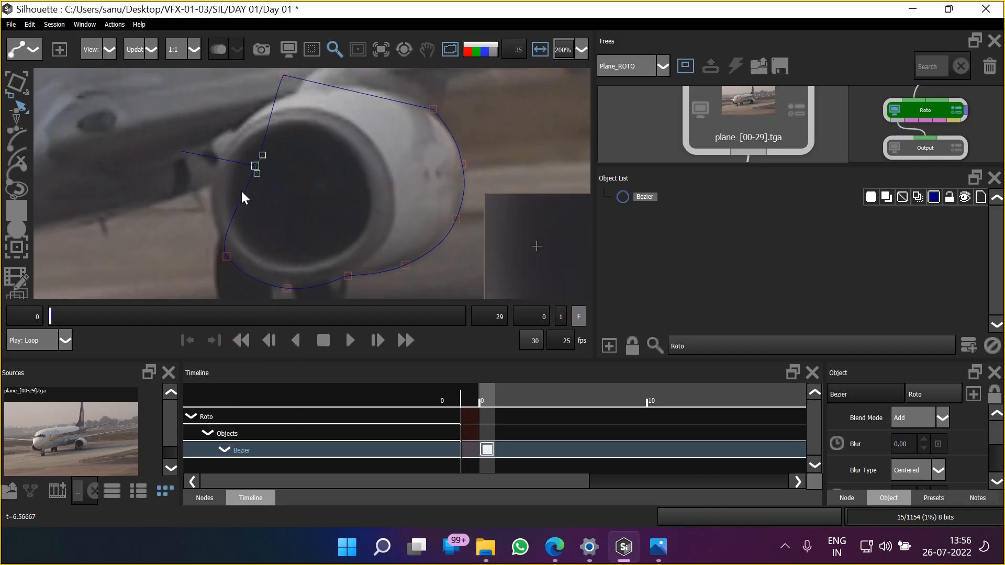
Set the centered left-side point to Cardinal and nudge it outward onto the casing's left edge
right_click(255, 166)
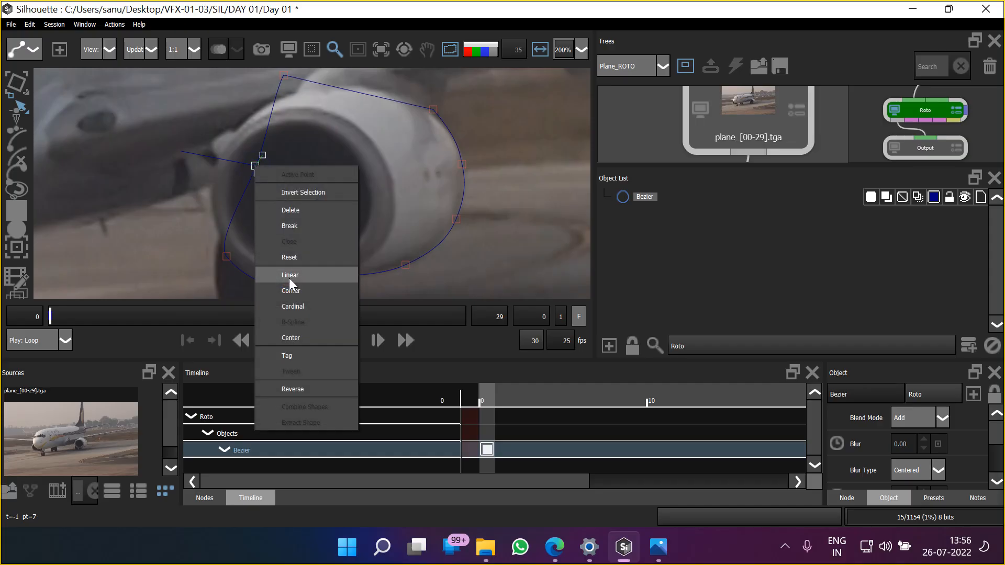
left_click(293, 306)
key("Left")
key("Left")
key("Left")
key("Left")
key("Left")
key("Left")
key("Left")
key("Left")
key("Left")
key("Left")
key("Left")
key("Left")
key("Left")
key("Left")
key("Left")
key("Left")
key("Left")
key("Left")
key("Left")
key("Left")
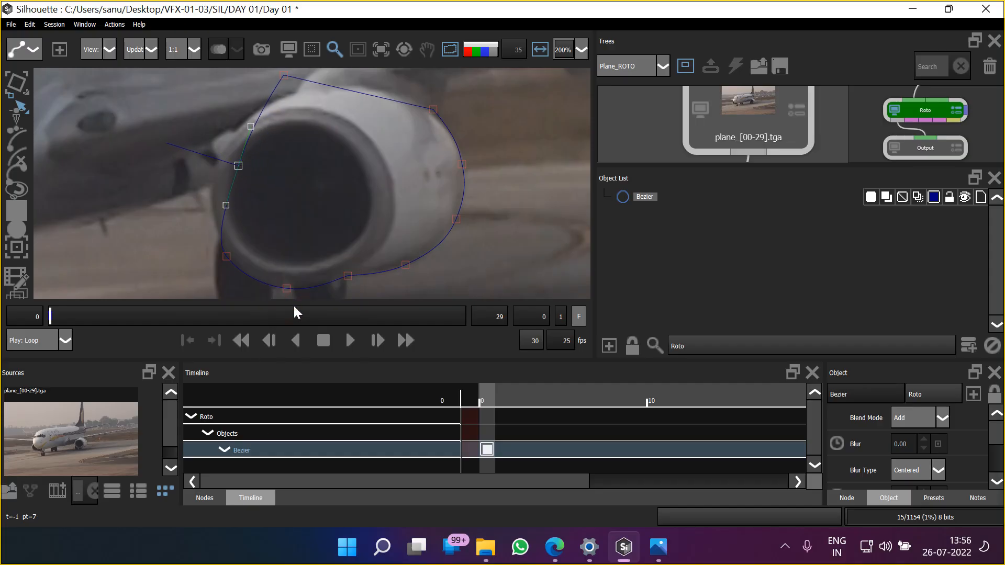
key("Right")
key("Right")
Nudge the Bezier point at the casing's lower-left slightly inward toward the engine
left_click(228, 257)
key("Right")
key("Right")
key("Right")
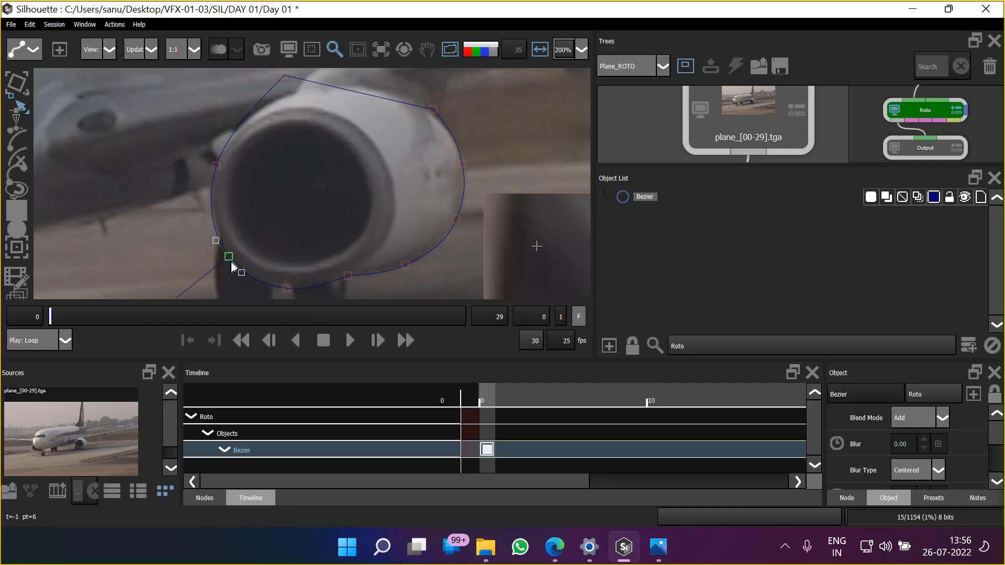
Set the playback frame increment to 5
left_click_drag(265, 173, 264, 199)
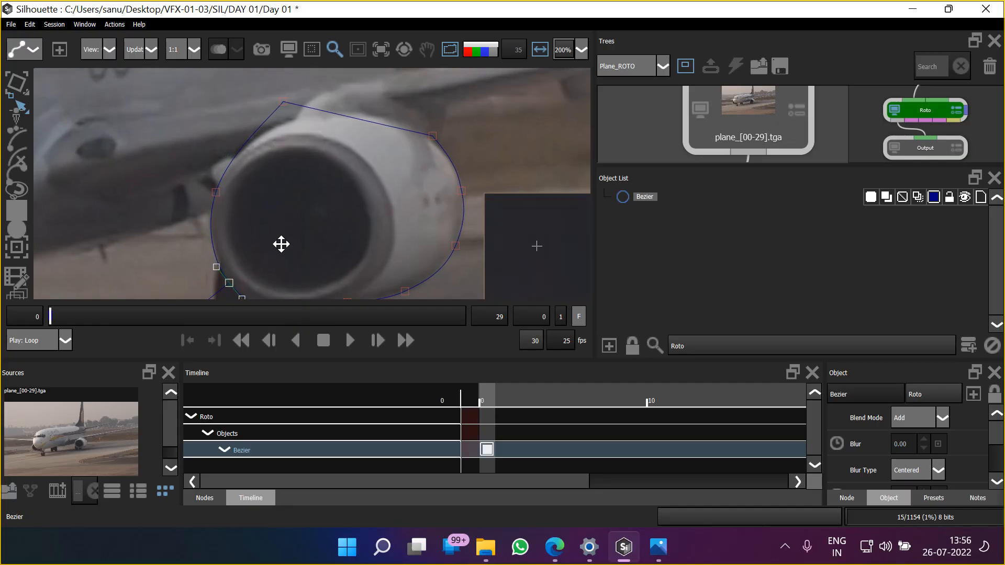
left_click_drag(280, 245, 275, 149)
scroll(275, 150, "down", 4)
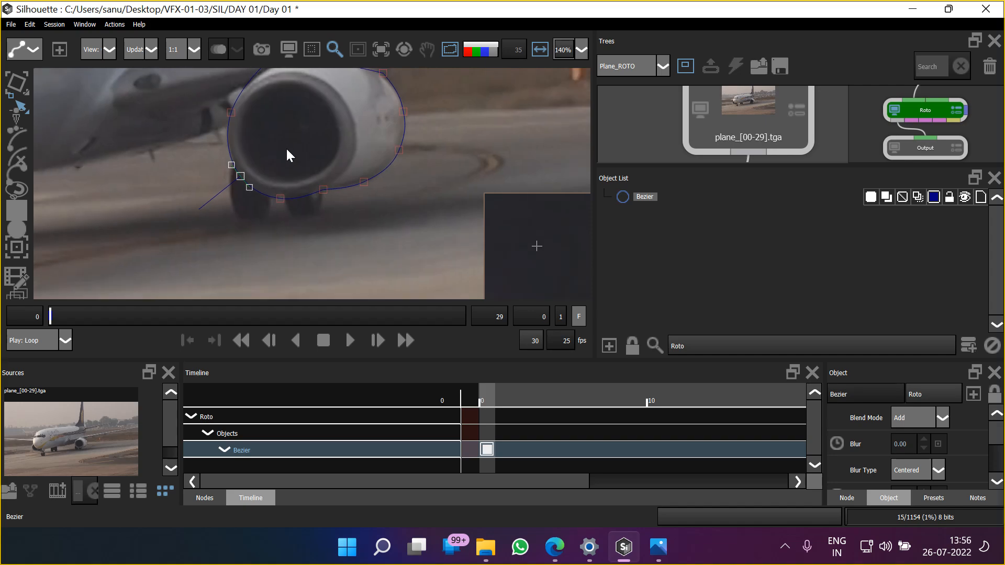
left_click_drag(324, 179, 359, 238)
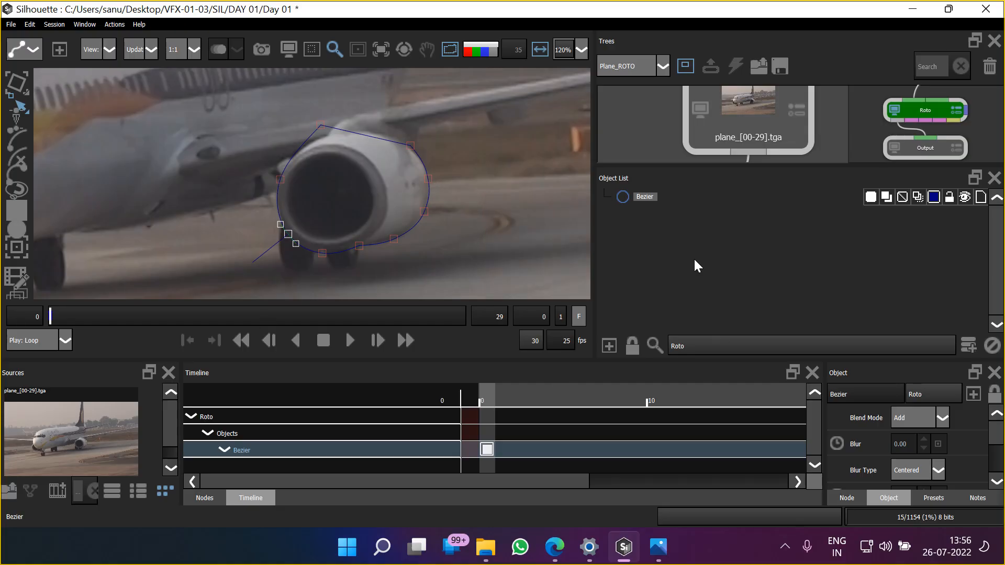
left_click(558, 317)
type("5")
key("Return")
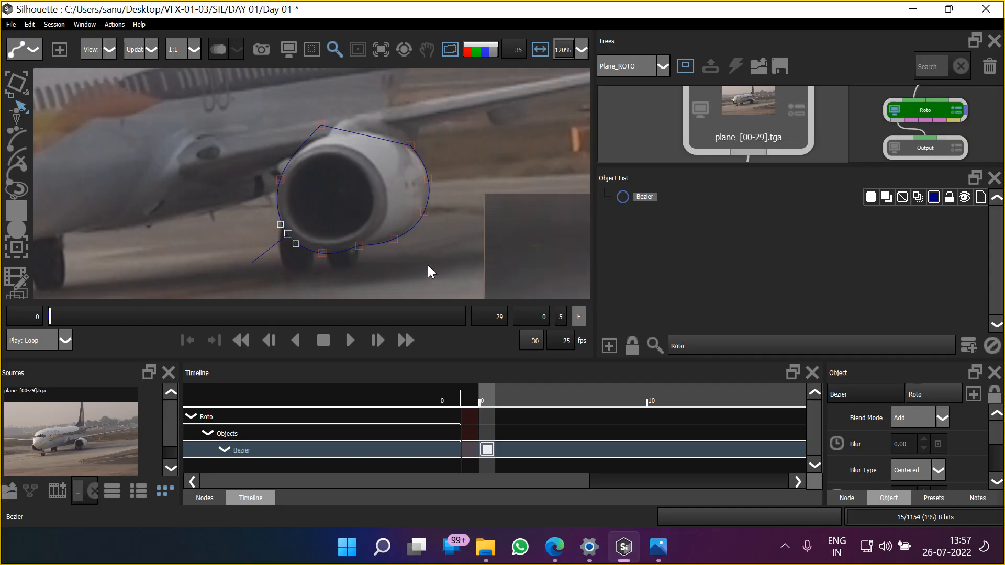
With the Transform tool, advance to frame 5 and nudge the whole Bezier shape left to line up with the engine
left_click(18, 83)
left_click_drag(225, 204, 214, 210)
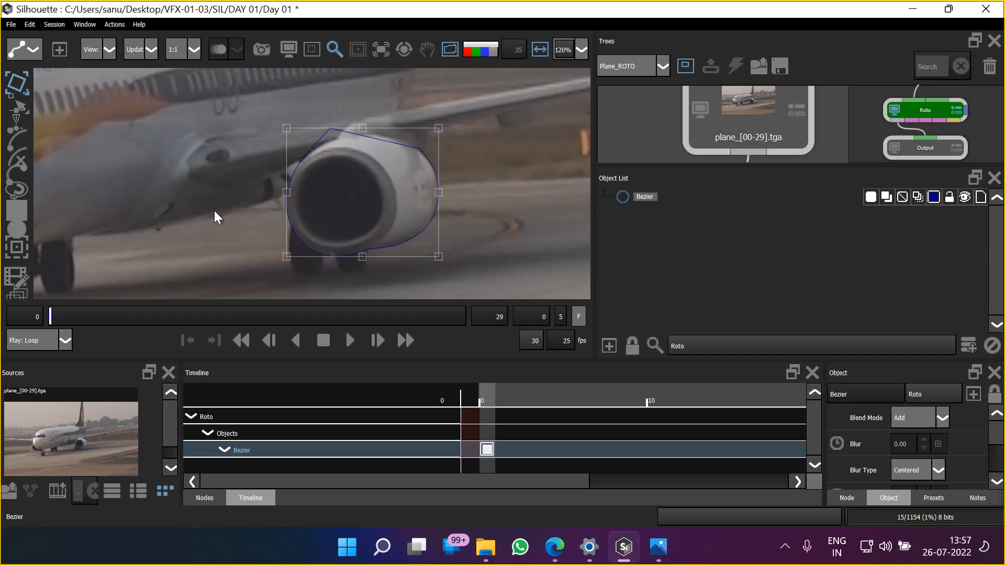
key("shift+Right")
key("Left")
key("Left")
key("Left")
key("Left")
key("Left")
key("Left")
key("Left")
key("Left")
key("Left")
key("Left")
key("Left")
key("Left")
key("Left")
key("Left")
key("Left")
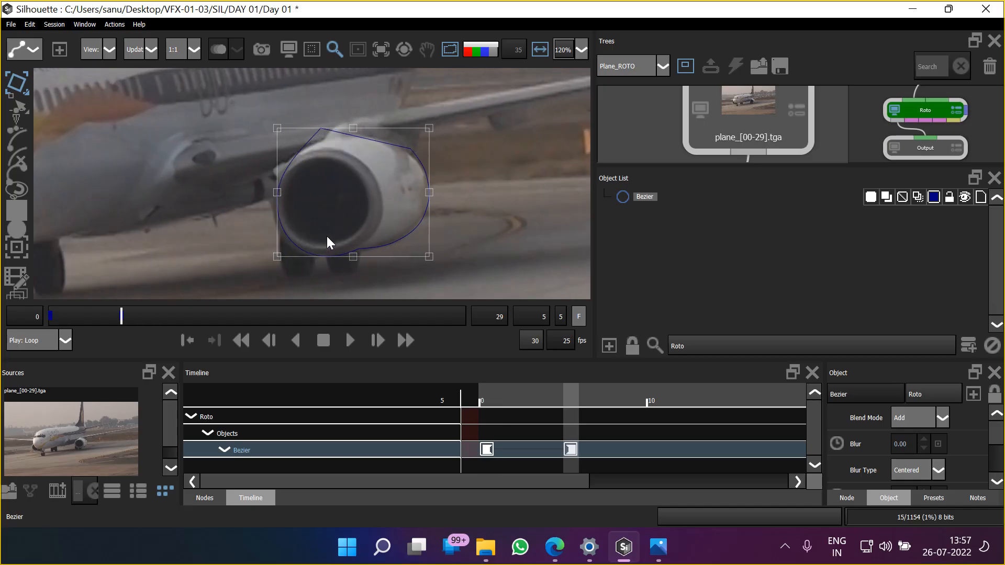
key("Left")
key("Left")
key("Left")
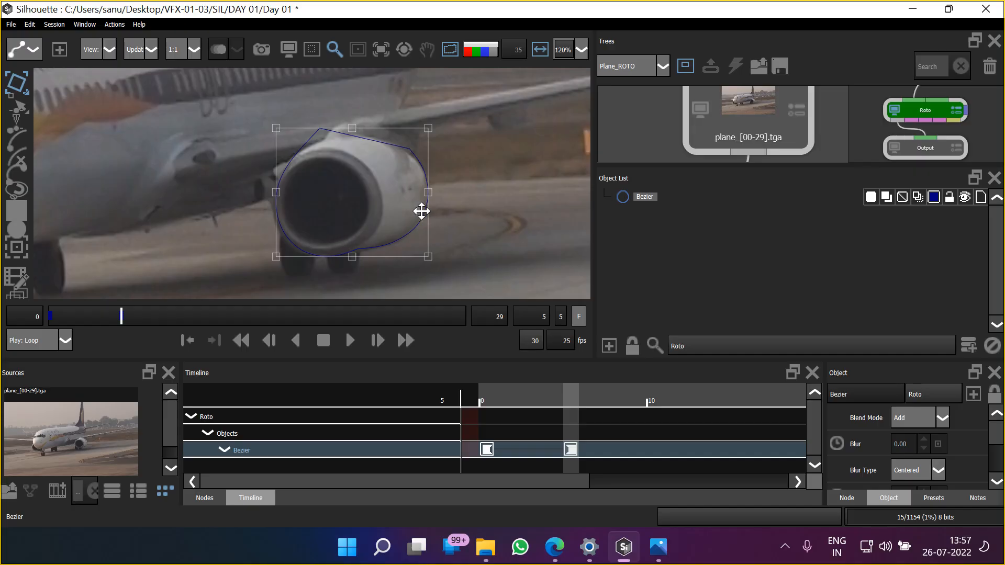
Scale the Bezier shape slightly wider on its left side at frame 5 to match the engine casing
scroll(295, 224, "up", 4)
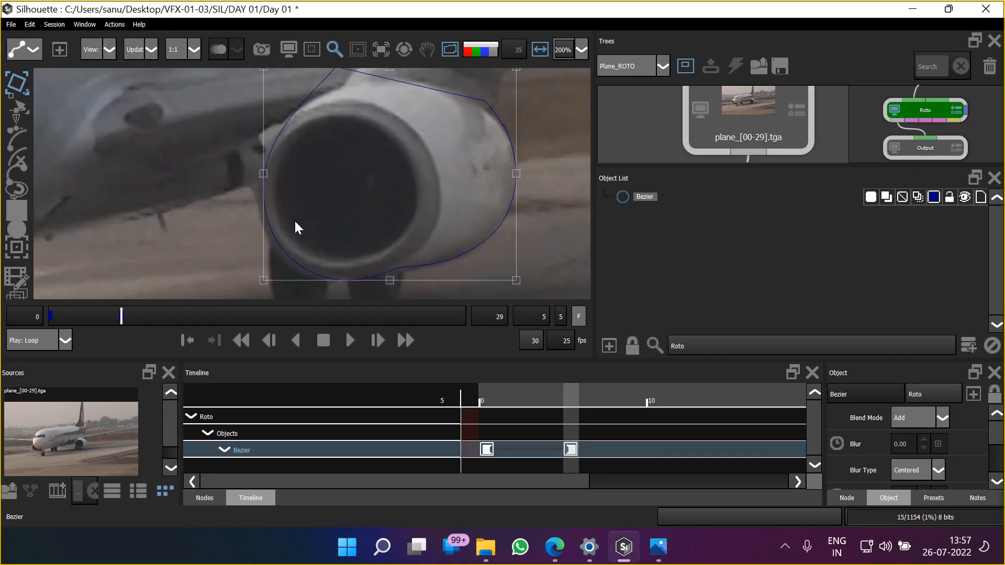
left_click_drag(296, 227, 343, 197)
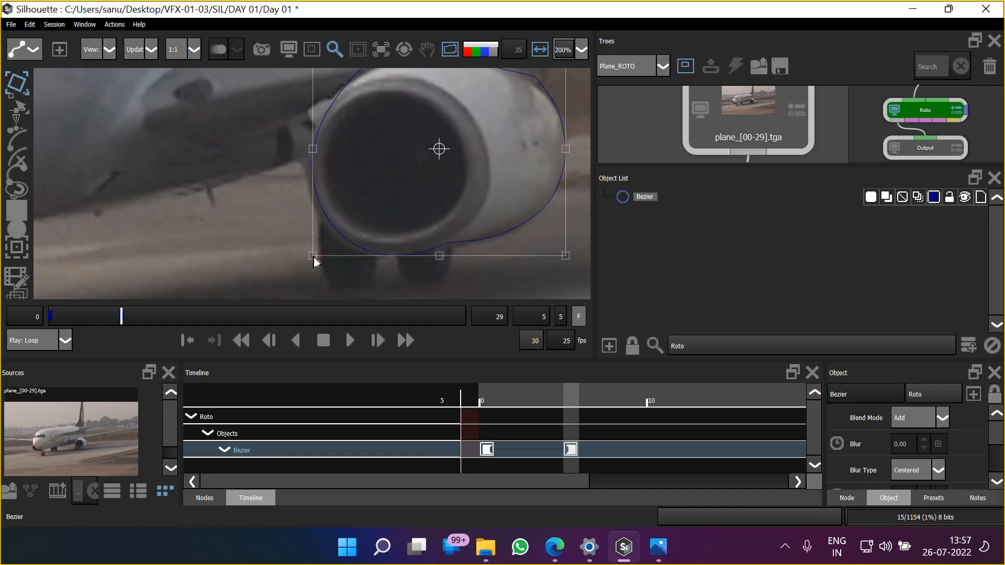
left_click_drag(314, 257, 301, 262)
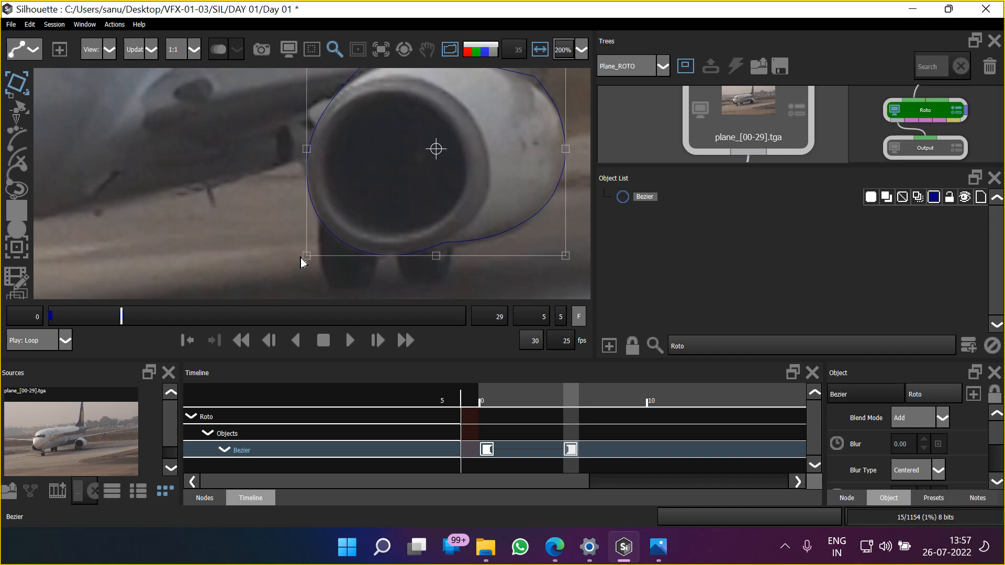
Advance to frame 10 and nudge the whole Bezier shape left and slightly down to line up with the engine
key("a")
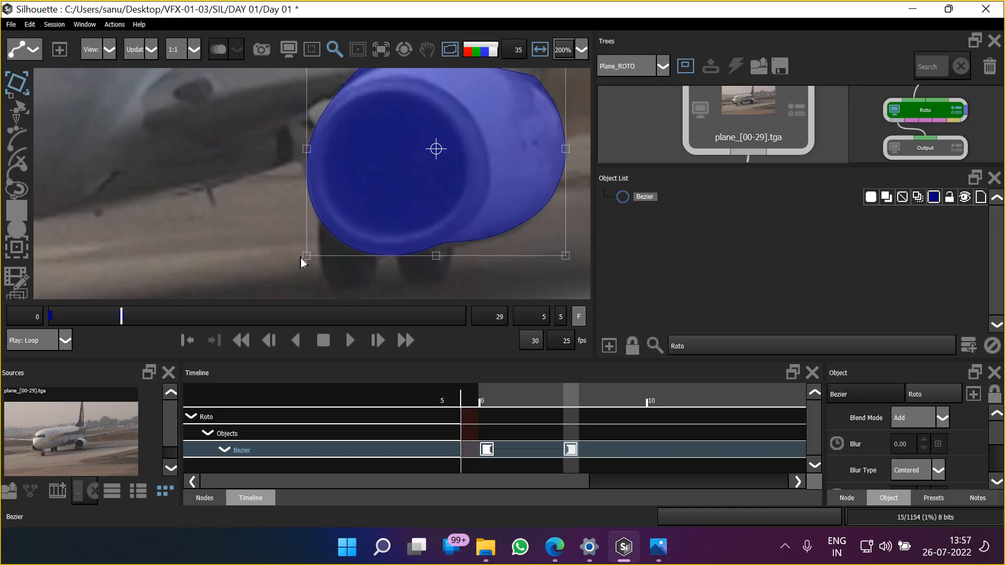
key("shift+Right")
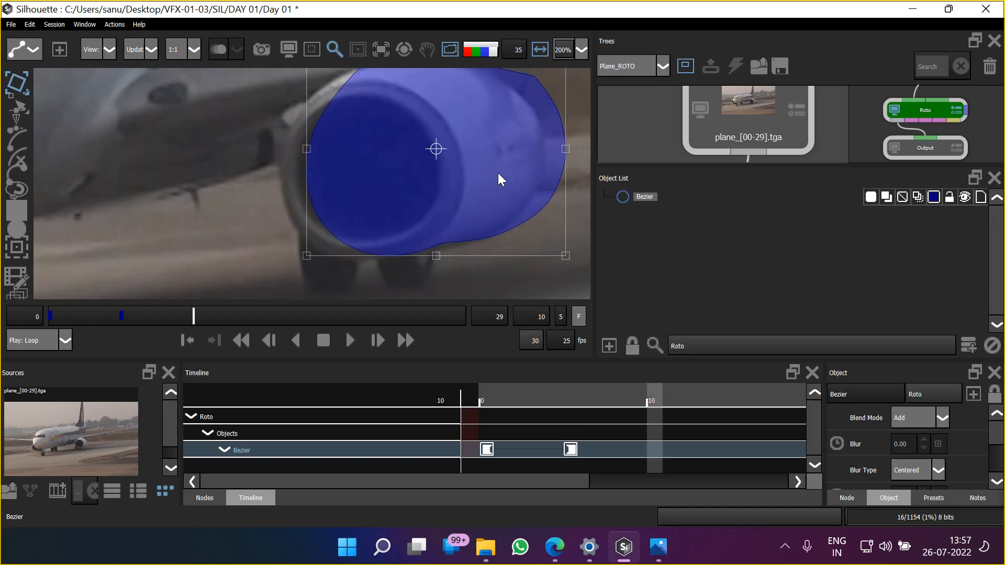
left_click_drag(498, 173, 462, 199)
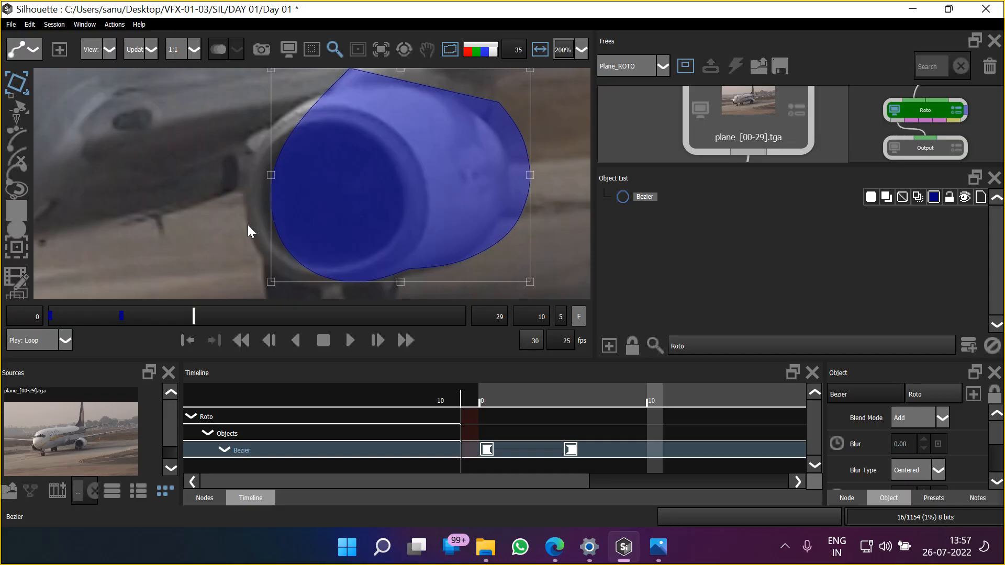
key("a")
key("a")
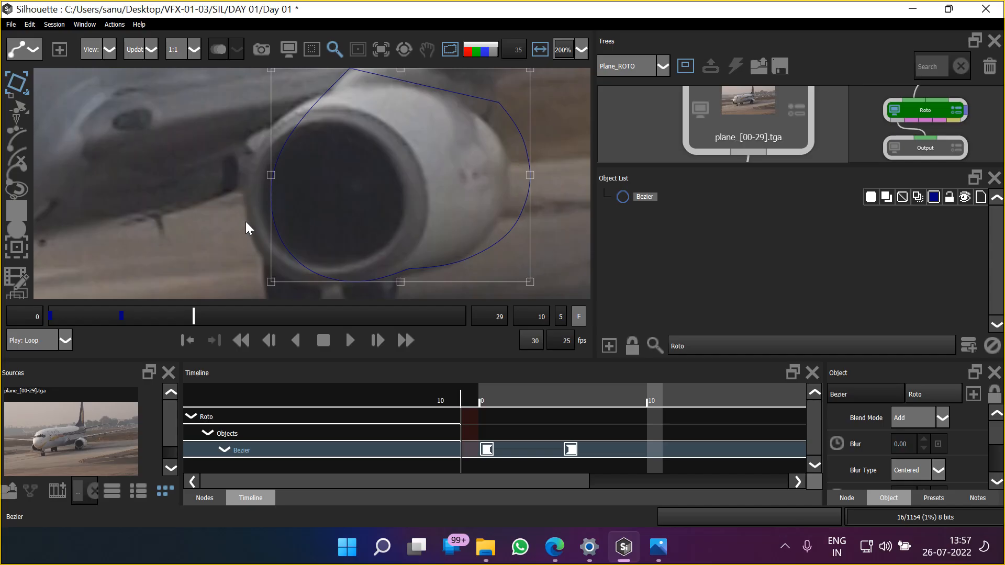
key("Left")
key("Left")
key("Left")
key("Left")
key("Left")
key("Left")
key("Left")
key("Left")
key("Left")
key("Left")
key("Left")
key("Left")
key("Left")
key("Left")
key("Left")
key("Left")
key("Left")
key("Left")
key("Left")
key("Left")
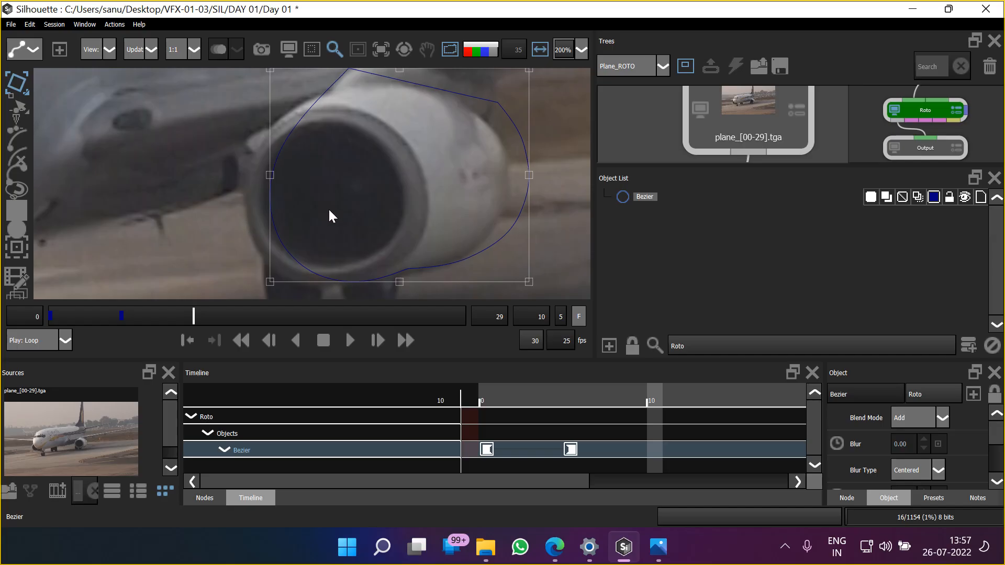
key("Down")
key("Down")
key("Down")
key("Down")
key("Down")
key("Down")
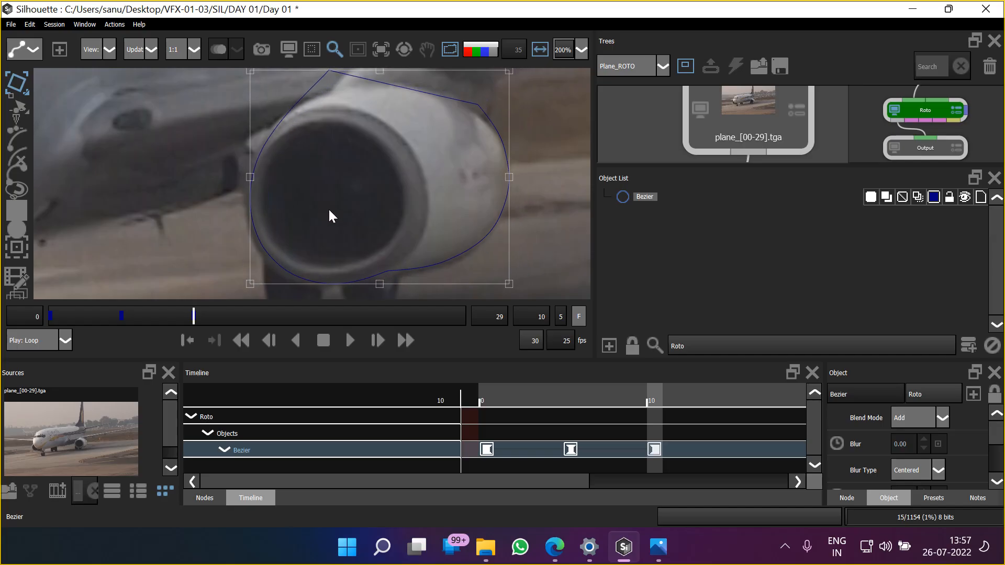
key("Down")
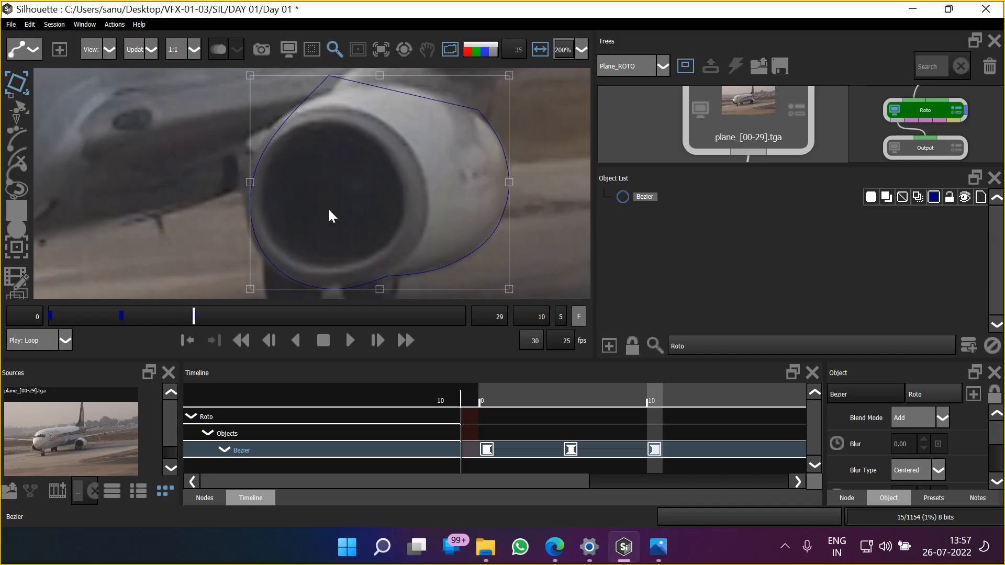
key("Up")
key("Up")
key("Up")
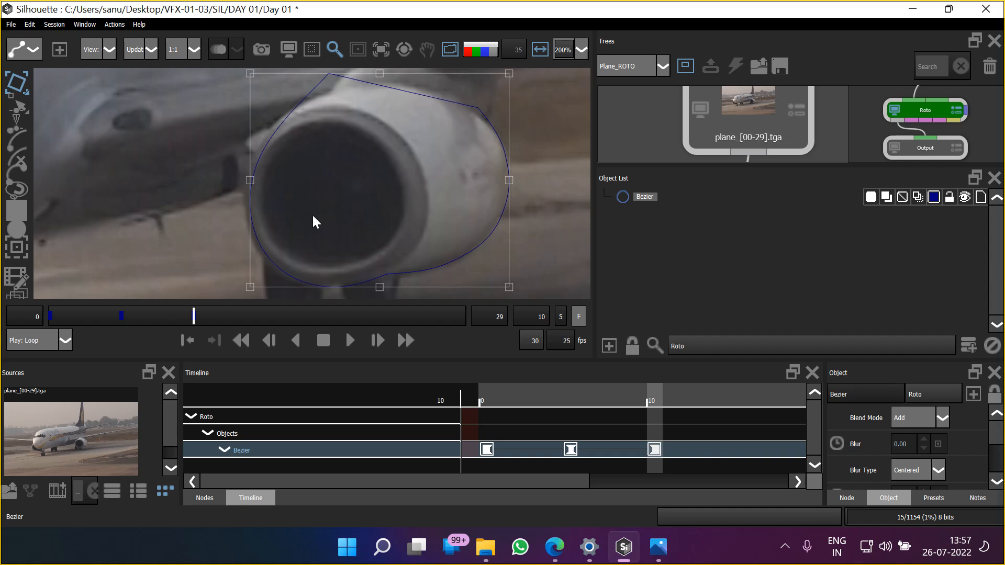
Scale the Bezier shape slightly wider and taller from its left corners at frame 10 to match the engine casing
left_click_drag(302, 185, 329, 195)
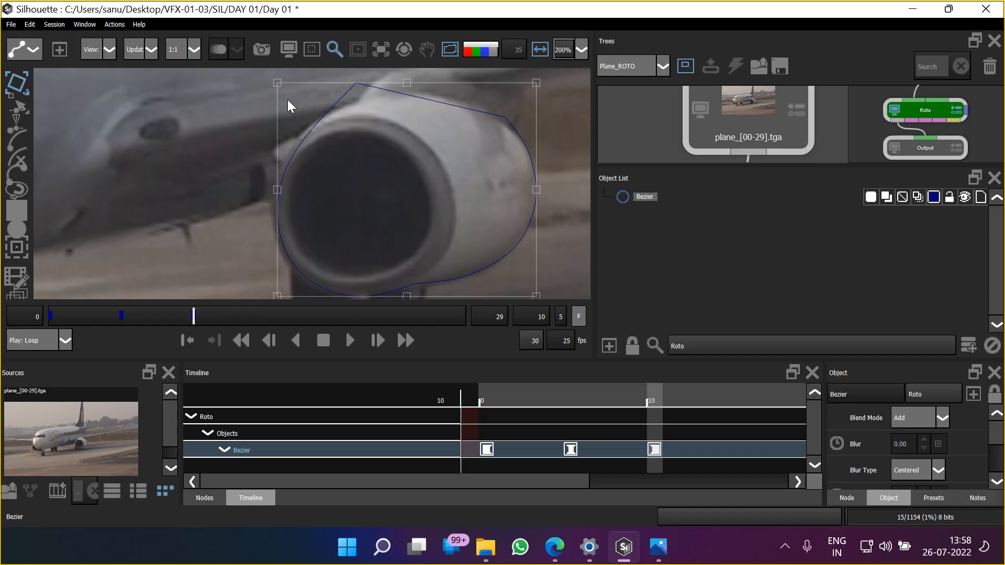
left_click_drag(277, 84, 261, 86)
left_click_drag(290, 212, 333, 140)
left_click_drag(314, 229, 316, 235)
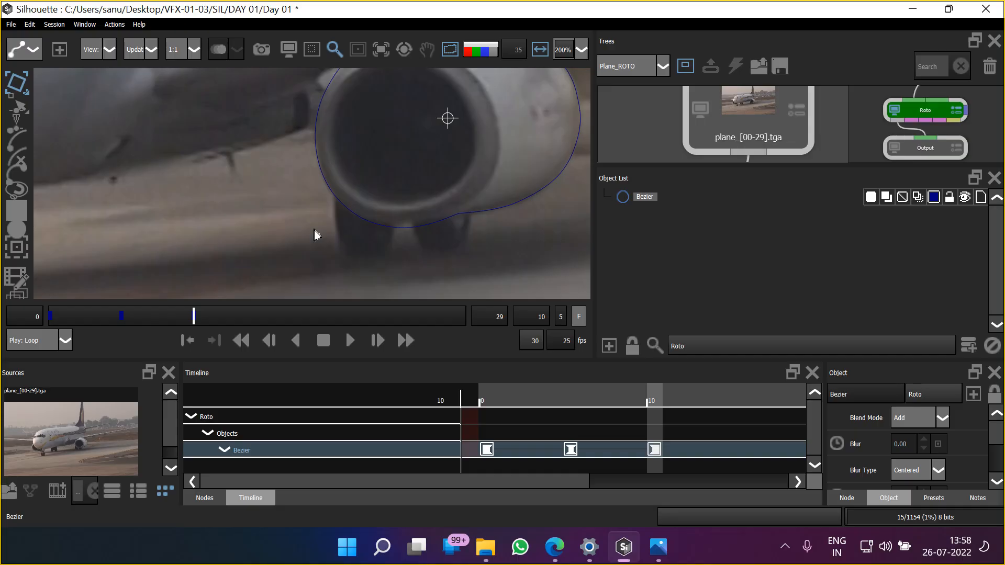
Advance to frame 15 and nudge the whole Bezier shape left onto the engine
scroll(369, 196, "down", 1)
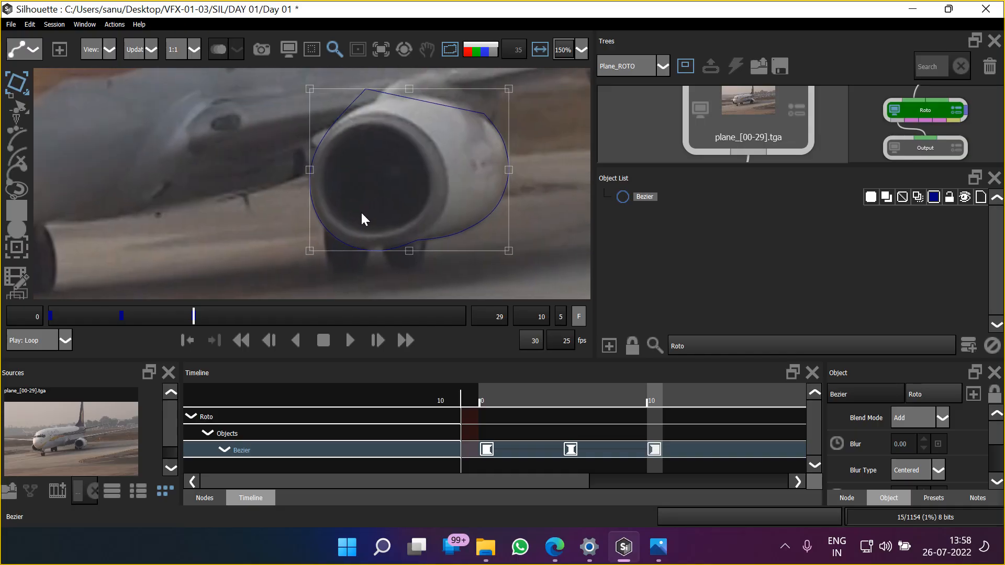
key("x")
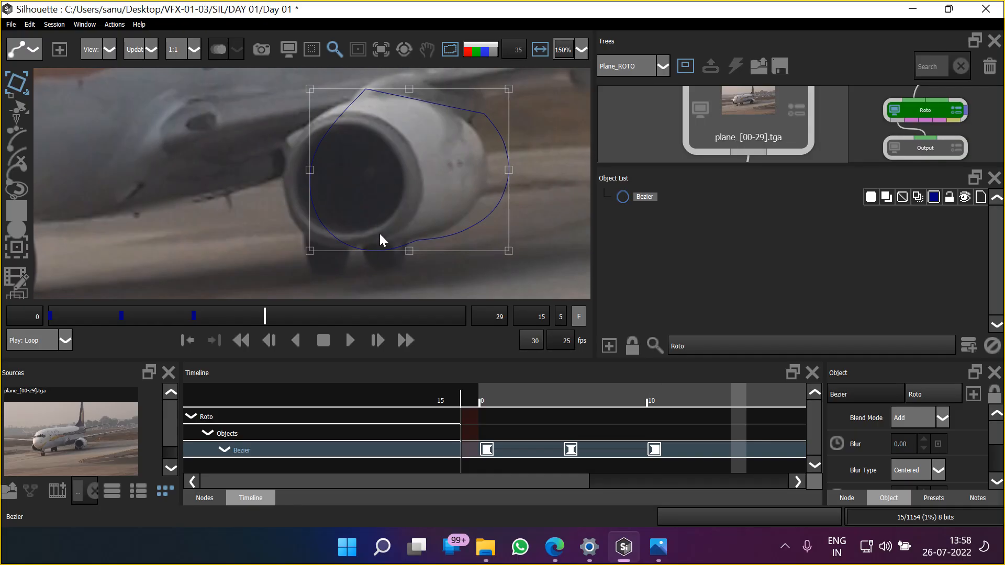
key("Left")
key("Left")
key("Left")
key("Left")
key("Left")
key("Left")
key("Left")
key("Left")
key("Left")
key("Left")
key("Left")
key("Left")
key("Left")
key("Left")
key("Left")
key("Left")
key("Left")
key("Left")
key("Left")
key("Left")
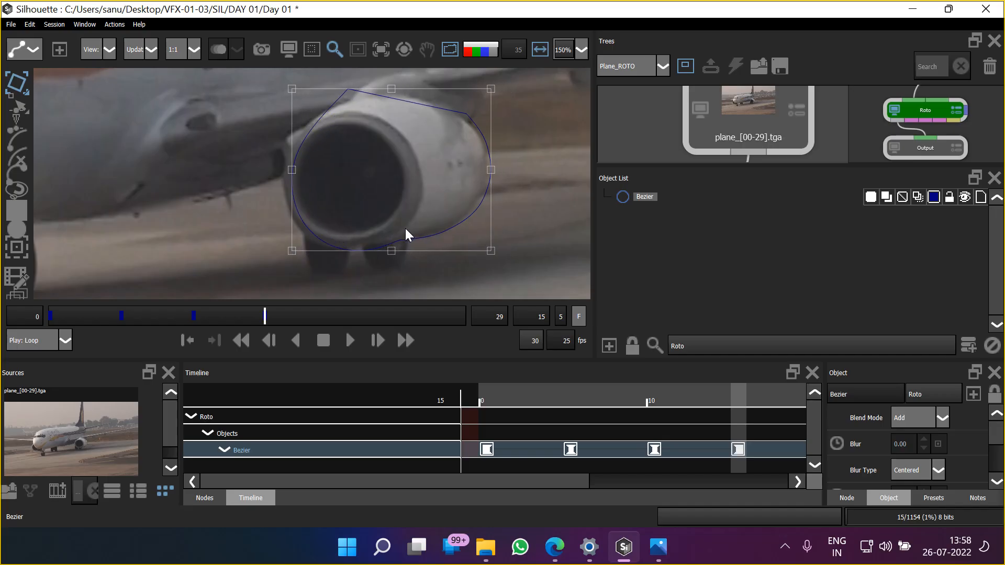
key("Left")
key("Left")
key("Left")
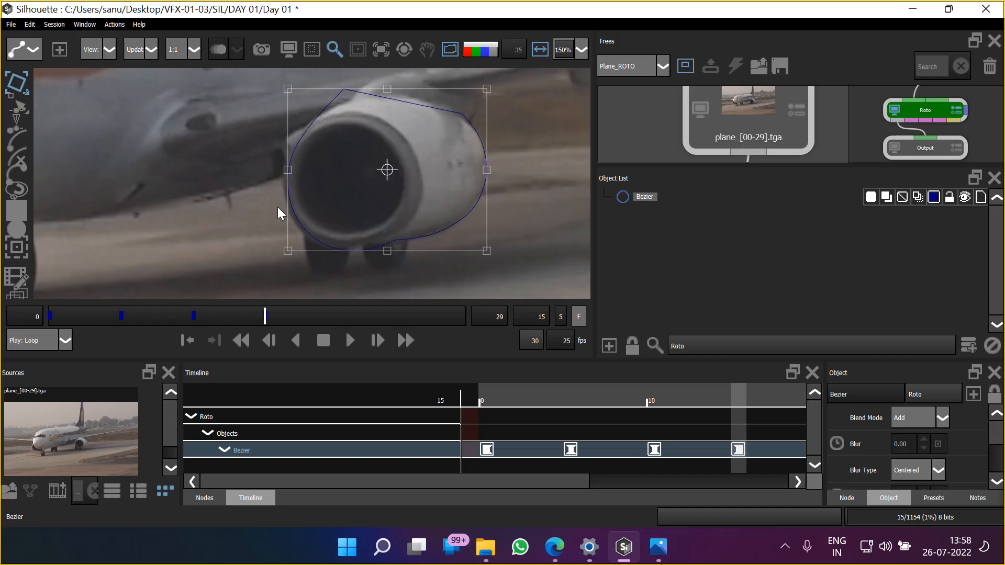
Adjust the lower-left corner of the Bezier shape's bounding box at frame 15, widening the shape slightly to fit the casing
left_click_drag(288, 252, 281, 248)
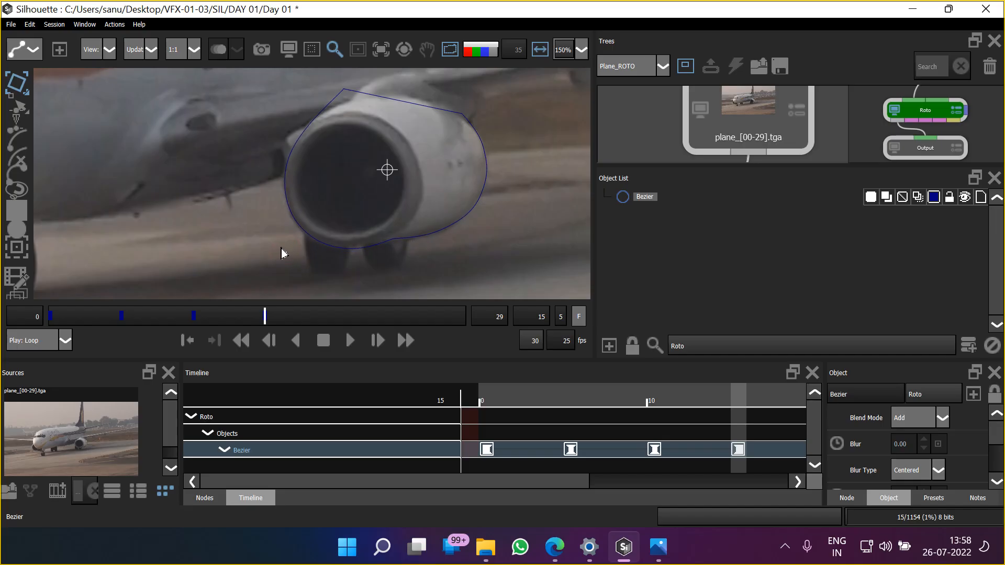
left_click_drag(280, 248, 281, 248)
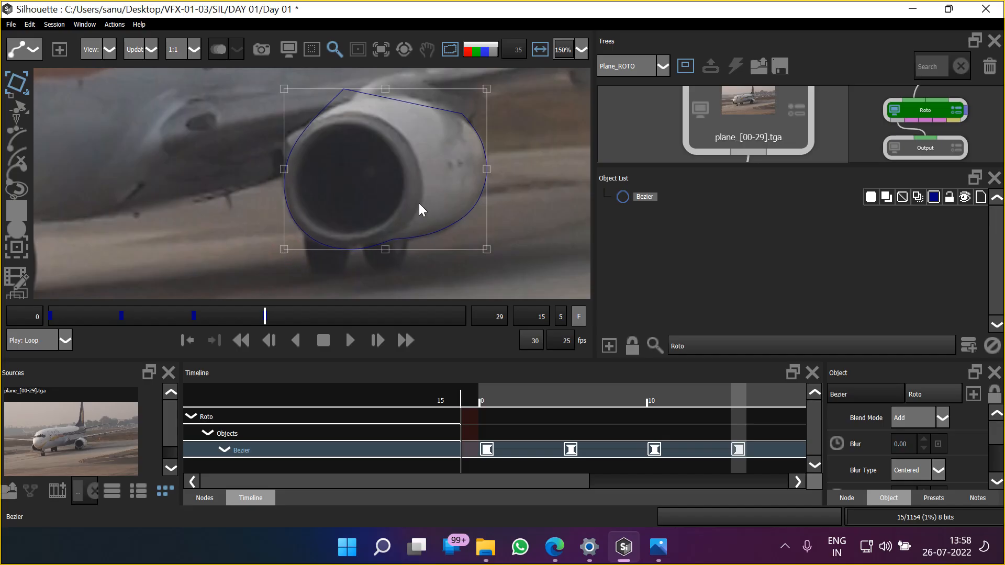
left_click_drag(428, 200, 430, 202)
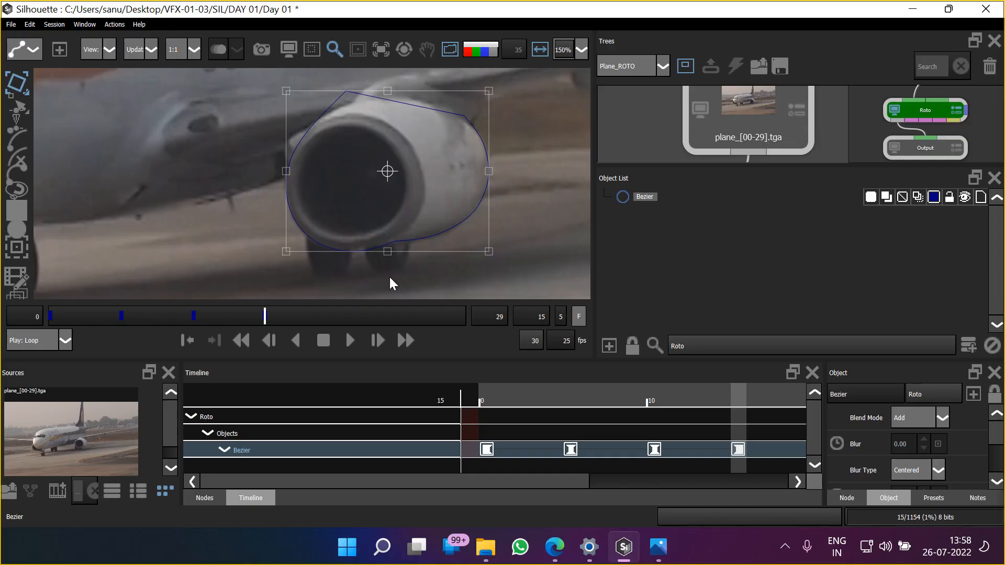
Advance to frame 20 and nudge the whole Bezier shape left to follow the engine
key("x")
left_click_drag(589, 482, 854, 482)
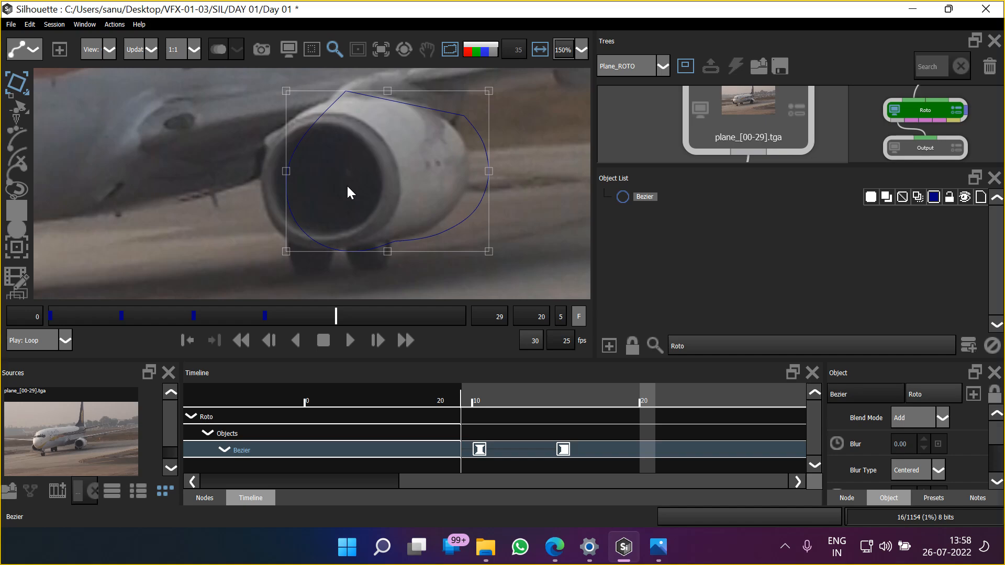
key("Left")
key("Left")
key("Left")
key("Left")
key("Left")
key("Left")
key("Left")
key("Left")
key("Left")
key("Left")
key("Left")
key("Left")
key("Left")
key("Left")
key("Left")
key("Left")
key("Left")
key("Left")
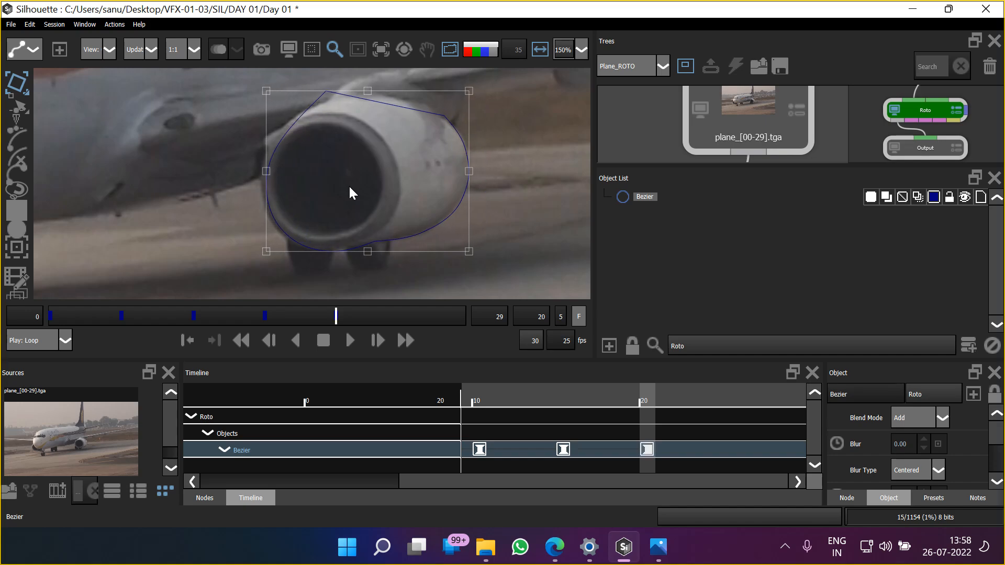
Fine-tune the Bezier shape's scale from its bounding-box corners at frame 20, making it slightly wider to match the casing
left_click_drag(267, 91, 261, 94)
left_click(264, 260)
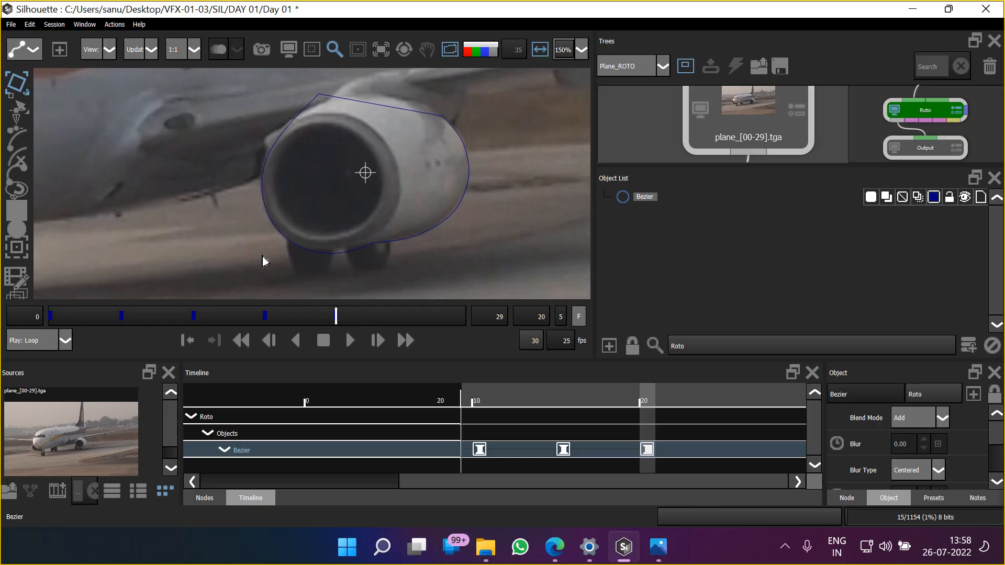
left_click_drag(263, 256, 263, 255)
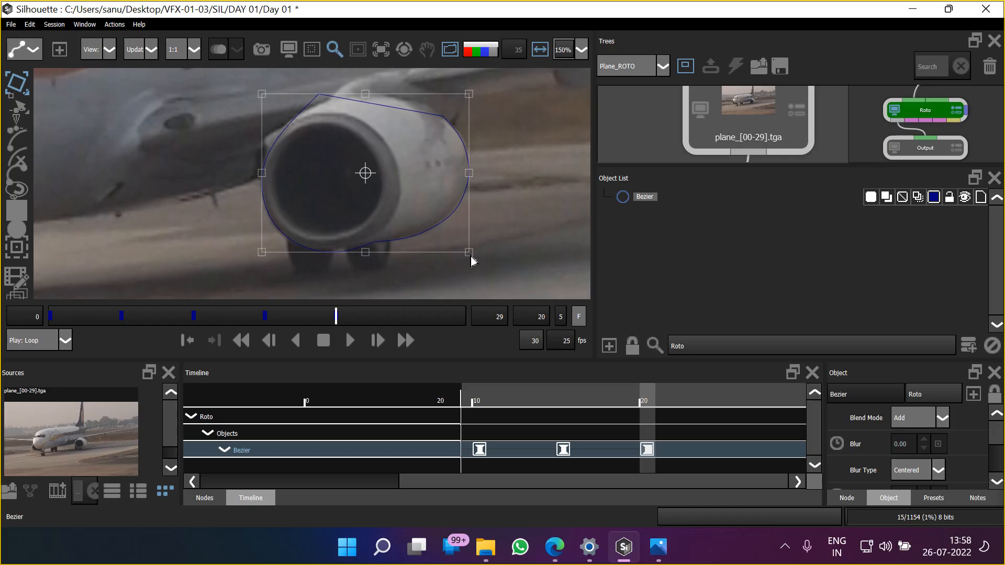
left_click_drag(471, 258, 469, 259)
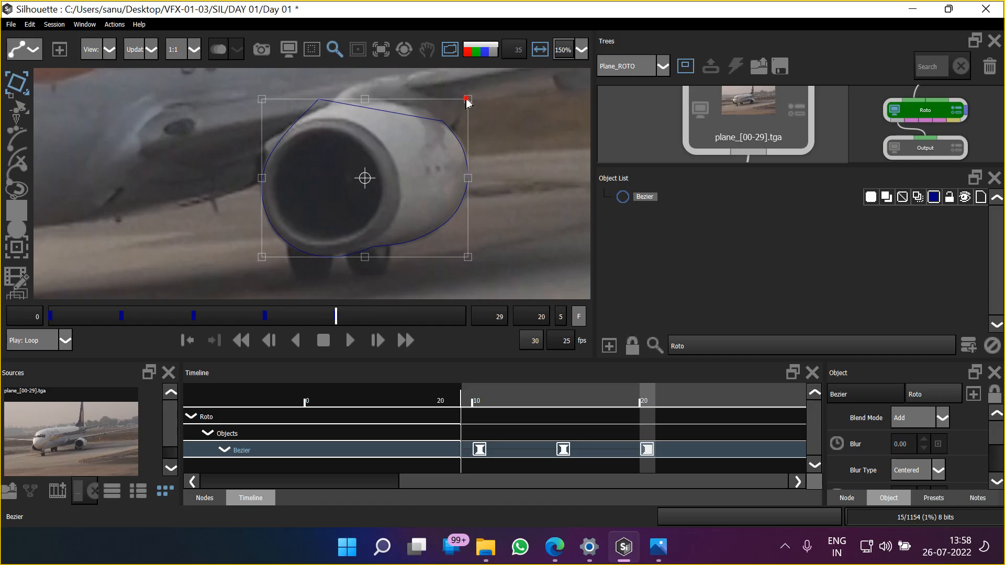
left_click_drag(469, 103, 472, 106)
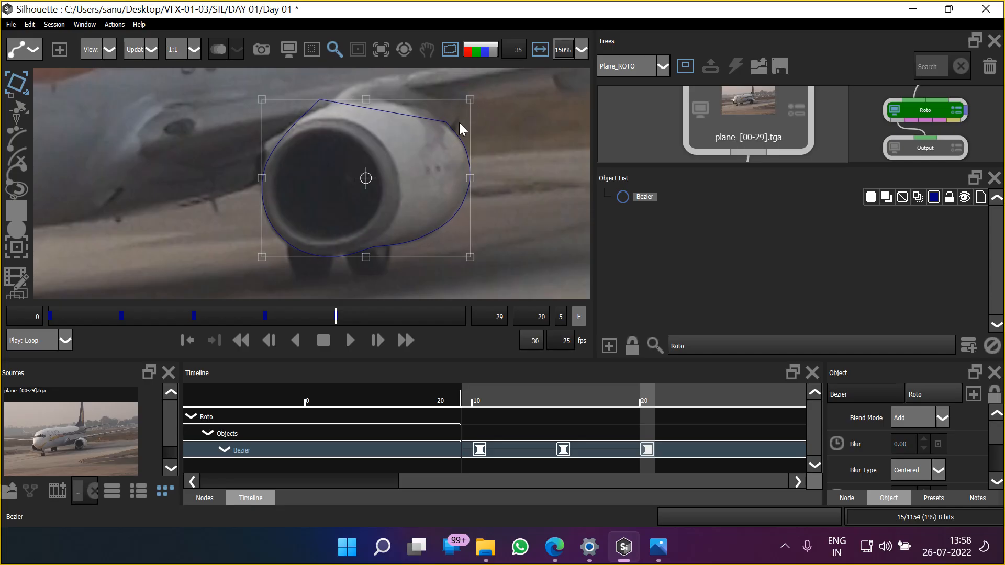
Advance to frame 25 and nudge the whole Bezier shape left and slightly down to line up with the engine
key("x")
key("Left")
key("Left")
key("Left")
key("Left")
key("Left")
key("Left")
key("Left")
key("Left")
key("Left")
key("Left")
key("Left")
key("Left")
key("Left")
key("Left")
key("Left")
key("Left")
key("Left")
key("Left")
key("Left")
key("Left")
key("Left")
key("Left")
key("Left")
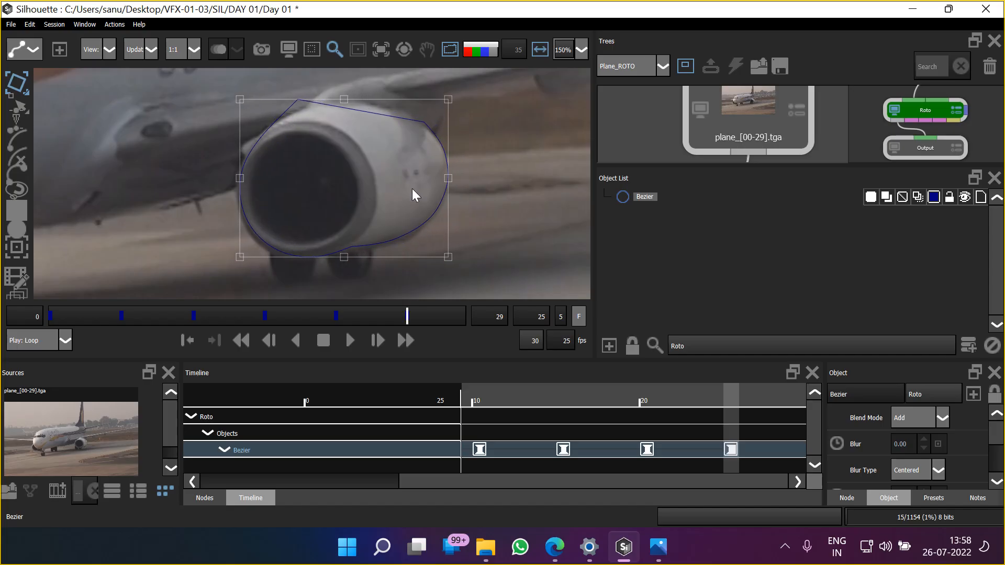
key("Down")
key("Down")
key("Down")
key("Down")
key("Down")
key("Down")
key("Right")
key("Right")
key("Right")
key("Left")
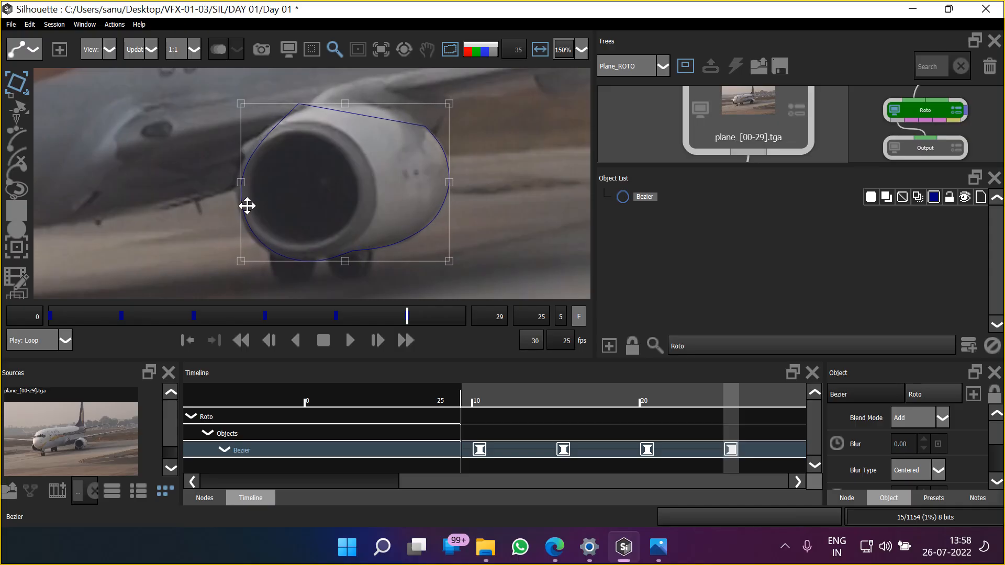
Scale the Bezier shape slightly wider from its left corners at frame 25 to match the engine casing
left_click_drag(241, 104, 232, 104)
left_click(239, 268)
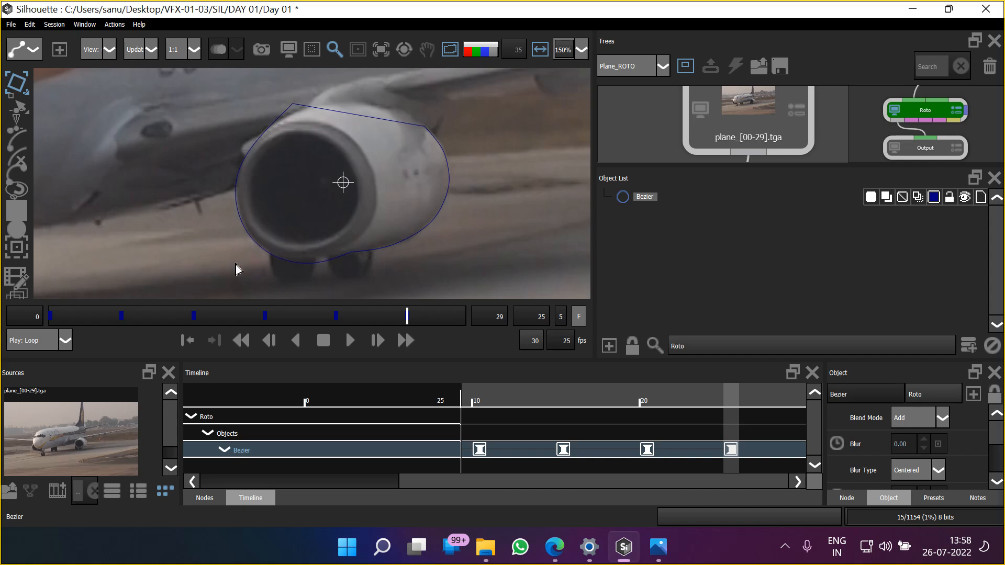
left_click_drag(238, 264, 238, 265)
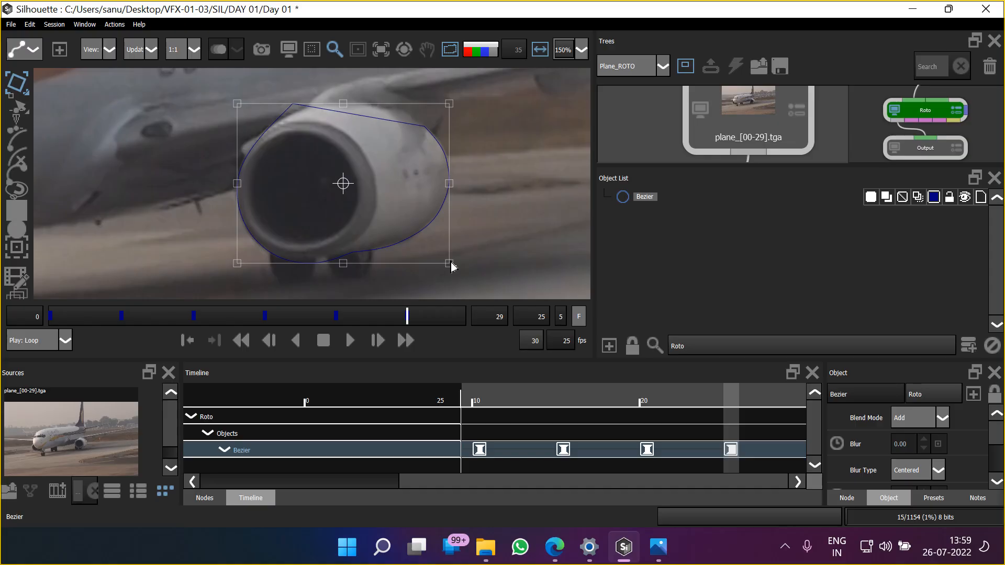
left_click_drag(400, 178, 410, 184)
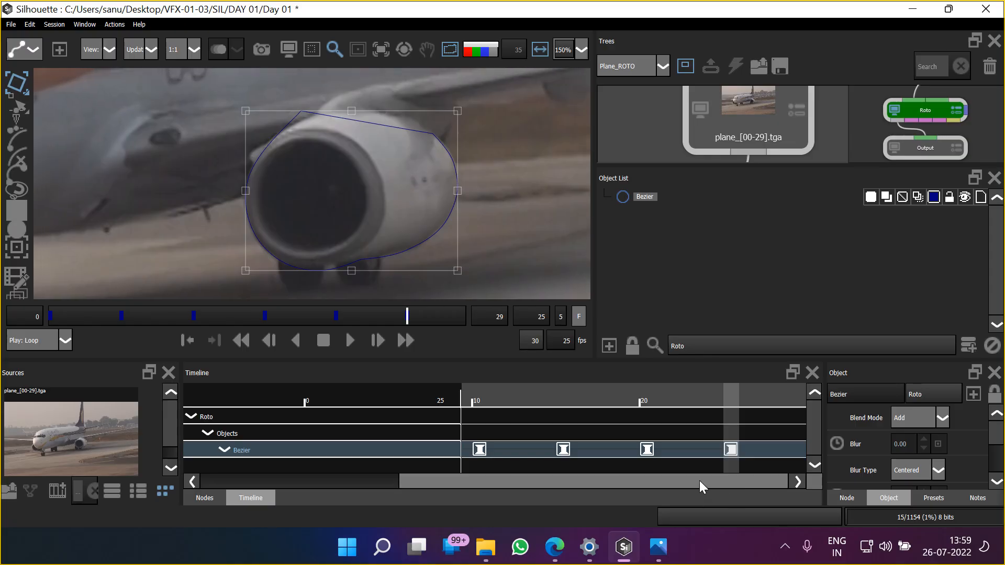
Move to the last frame, 29, and nudge the whole Bezier shape left and slightly up onto the engine
left_click(746, 403)
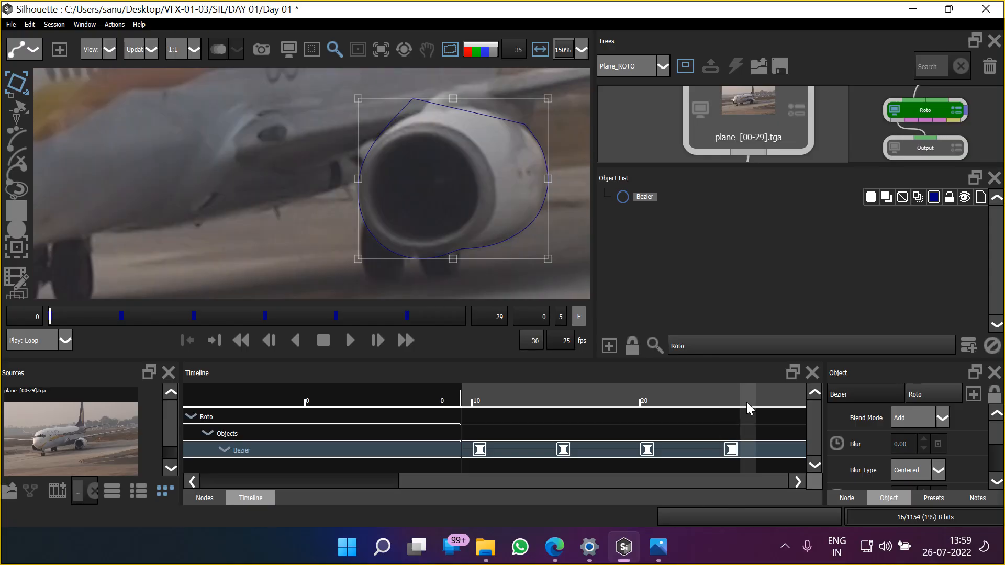
left_click_drag(779, 480, 403, 480)
left_click_drag(783, 390, 876, 389)
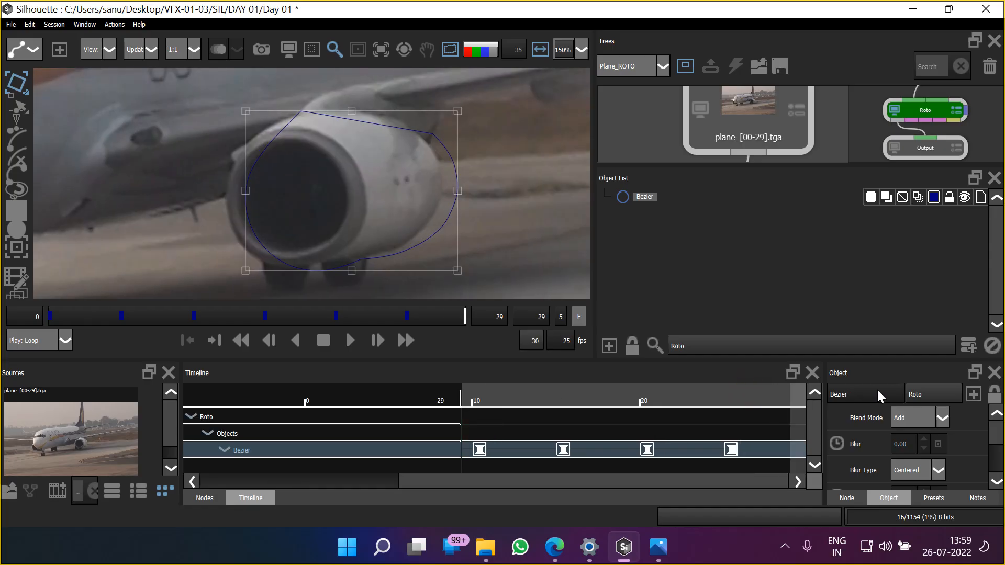
key("Left")
key("Left")
key("Left")
key("Left")
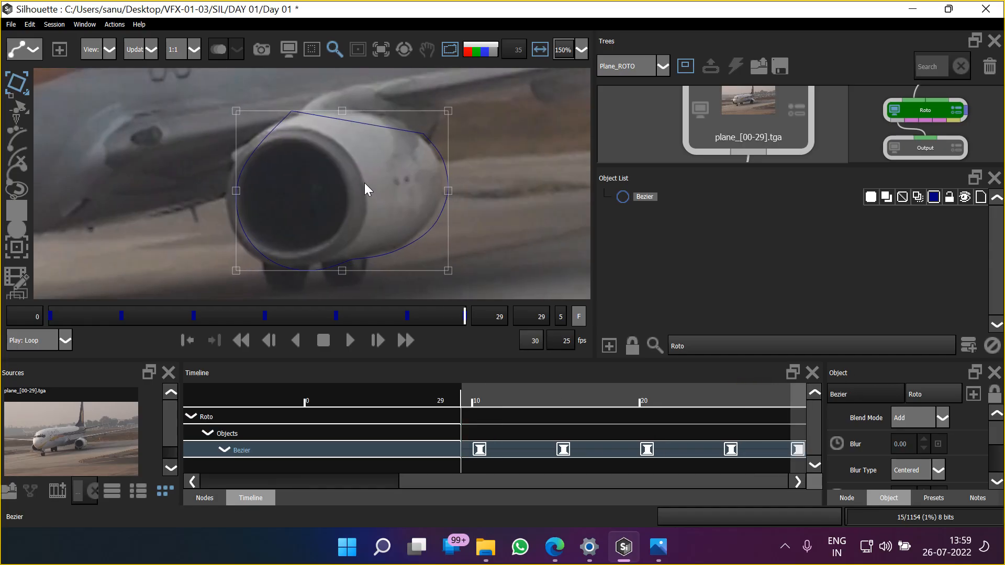
key("Right")
key("Up")
key("Left")
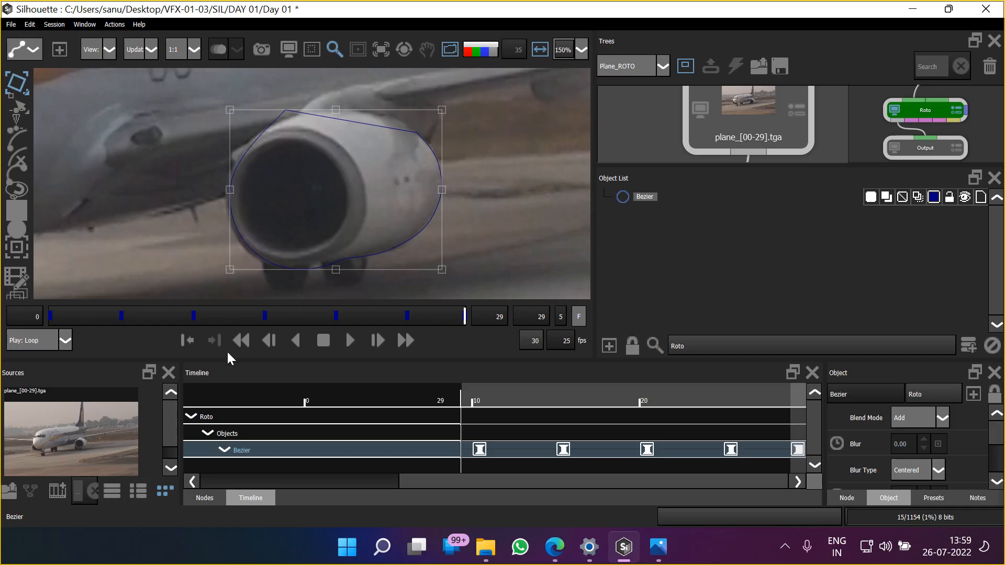
Fine-tune the Bezier shape's scale from its bounding-box corners at frame 29 so that it covers the casing's left edge
left_click_drag(229, 271, 227, 278)
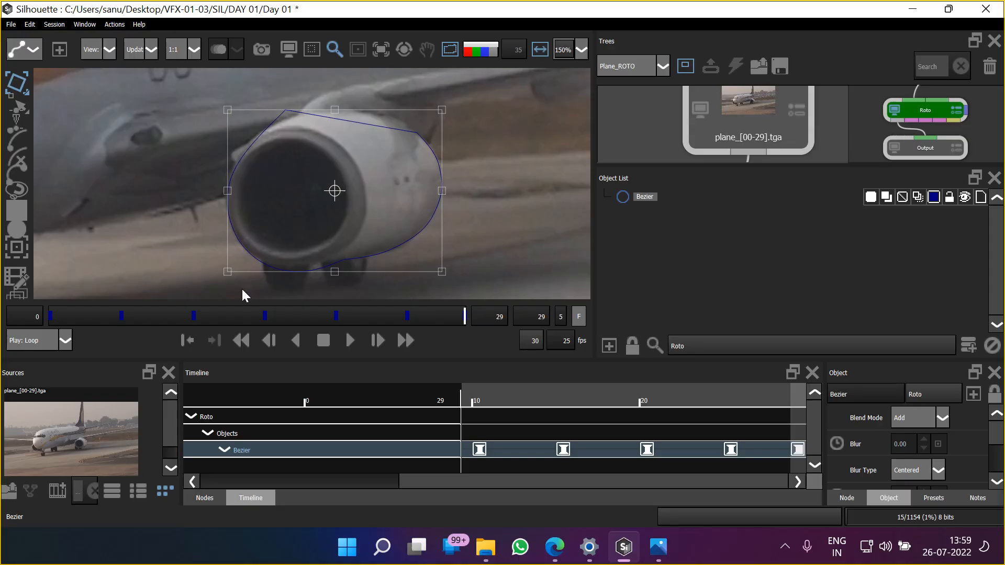
left_click_drag(227, 113, 223, 113)
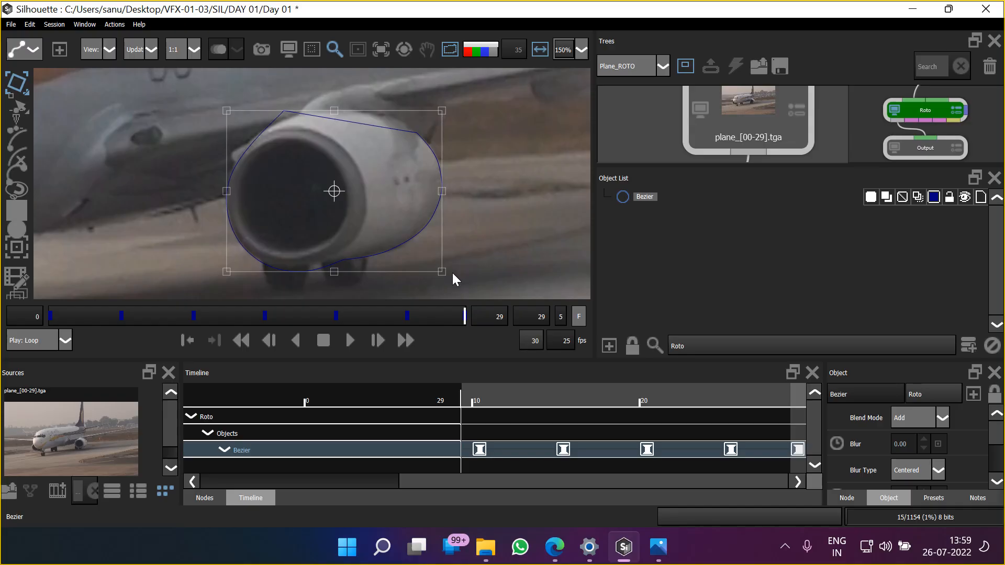
left_click_drag(439, 272, 439, 275)
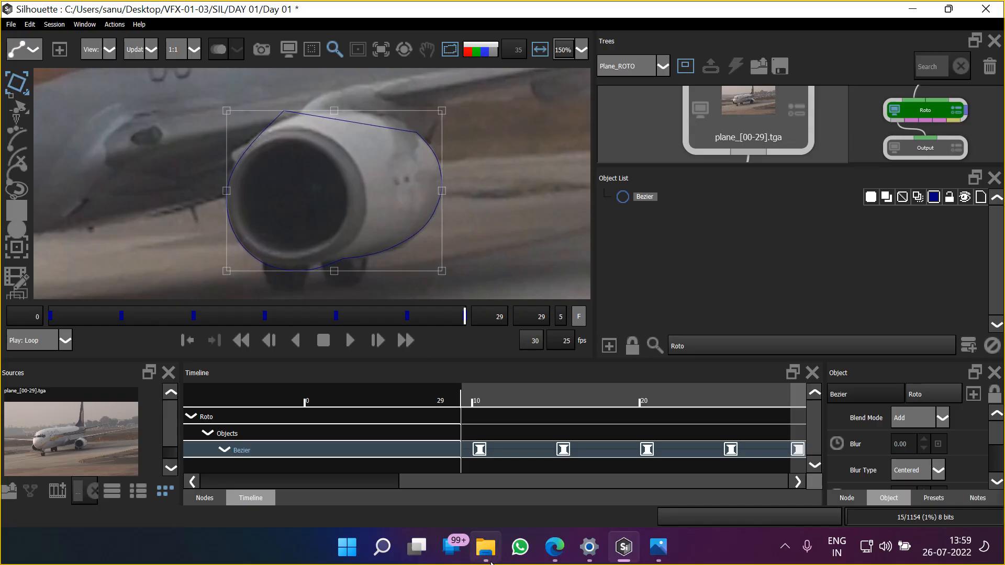
Switch to the Edge browser, search for google classroom in a new tab and open the Google Classroom site
mouse_move(556, 549)
left_click(494, 463)
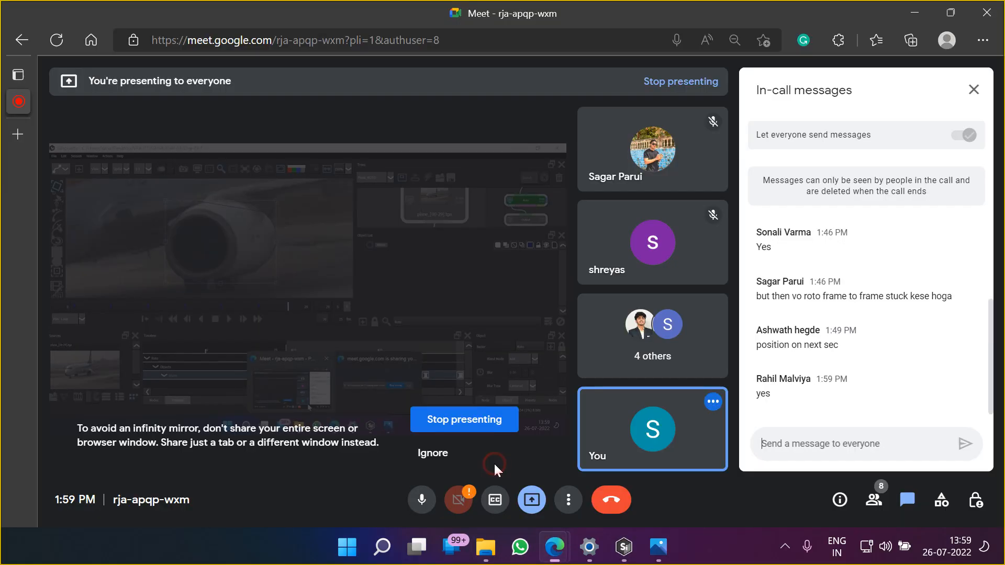
left_click(17, 134)
type("google.com")
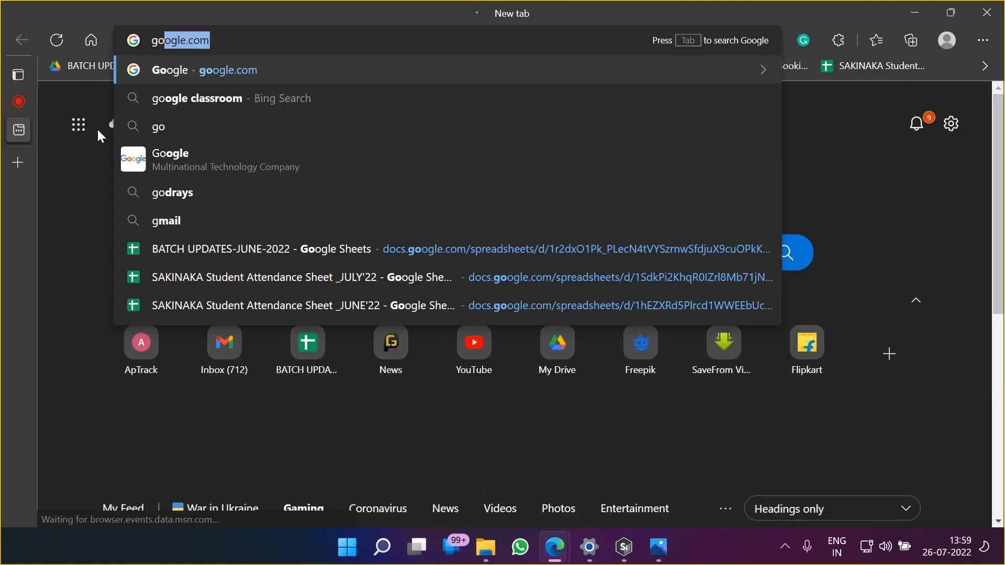
key("Down")
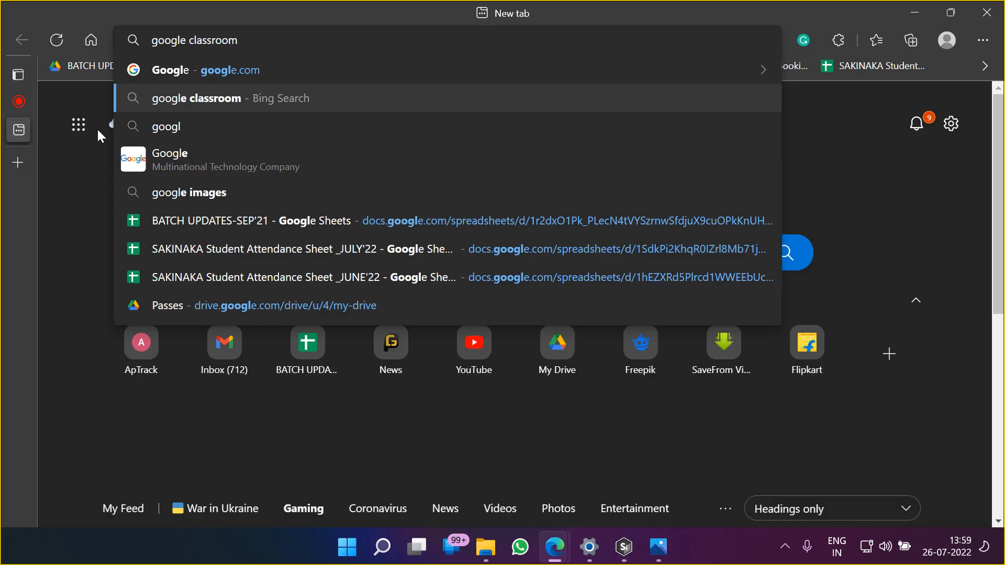
key("Return")
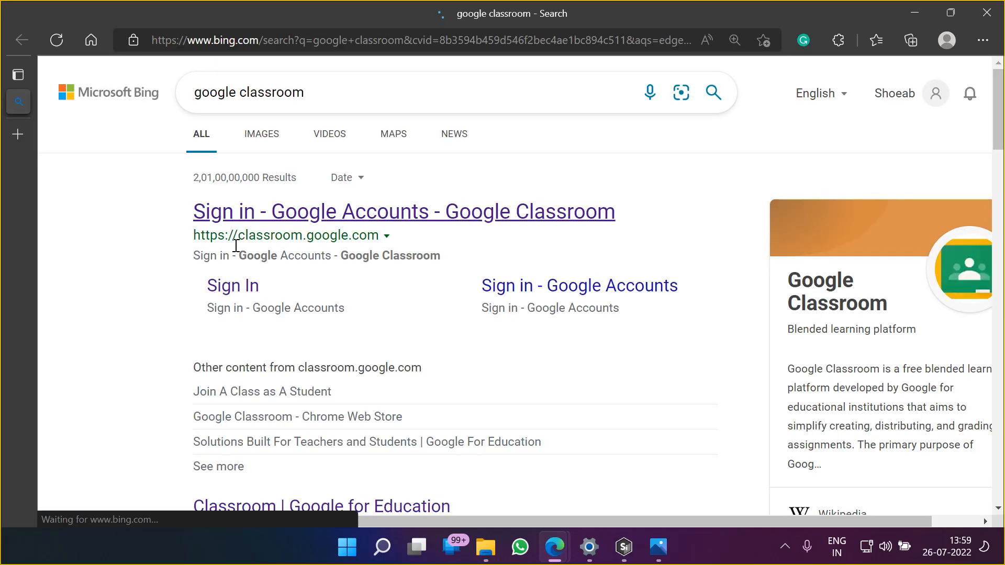
left_click(260, 212)
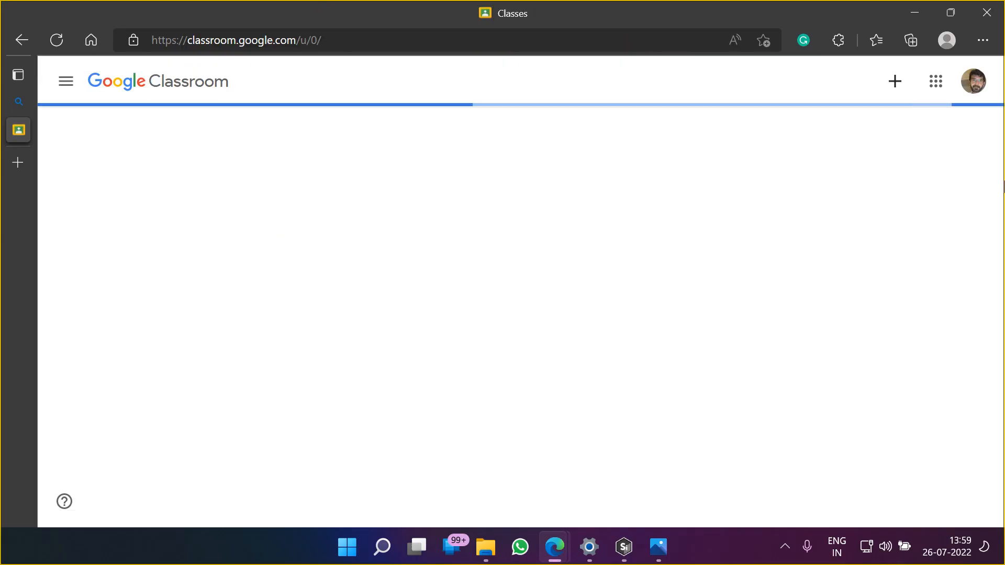
Change to the teaching Google account in Classroom, close the old Classes tab and open the COMPOSITING class
left_click(974, 81)
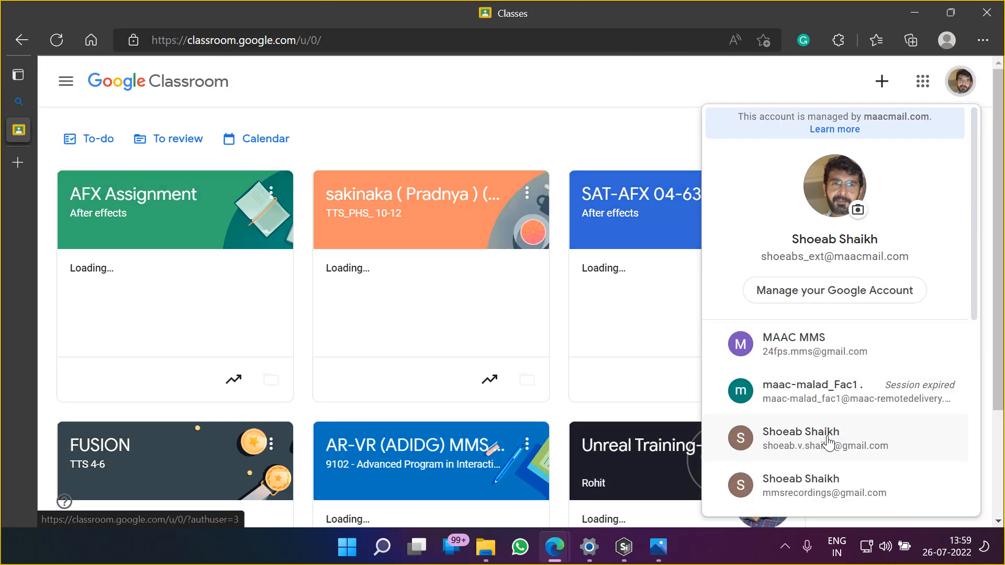
scroll(812, 434, "down", 5)
left_click(840, 425)
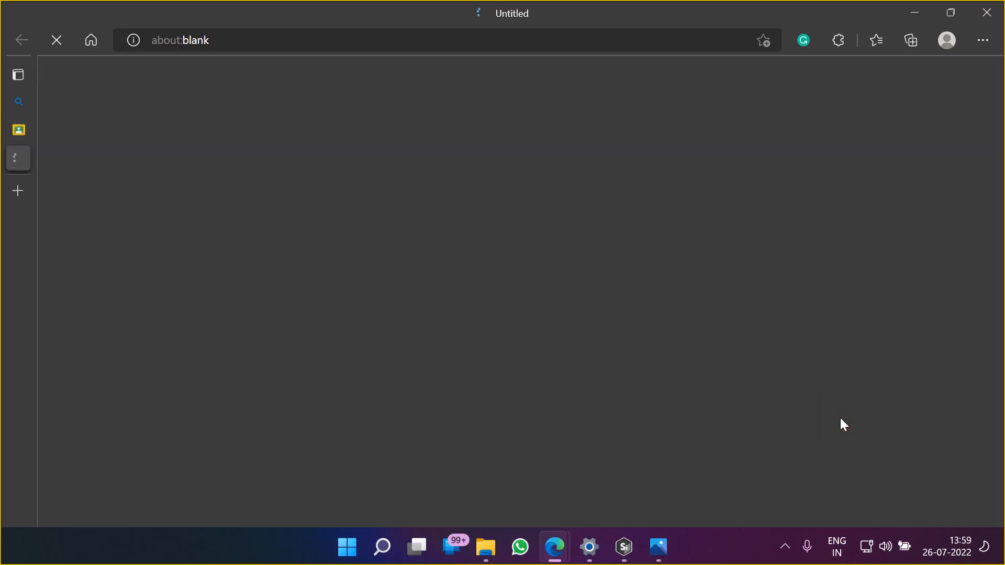
mouse_move(86, 124)
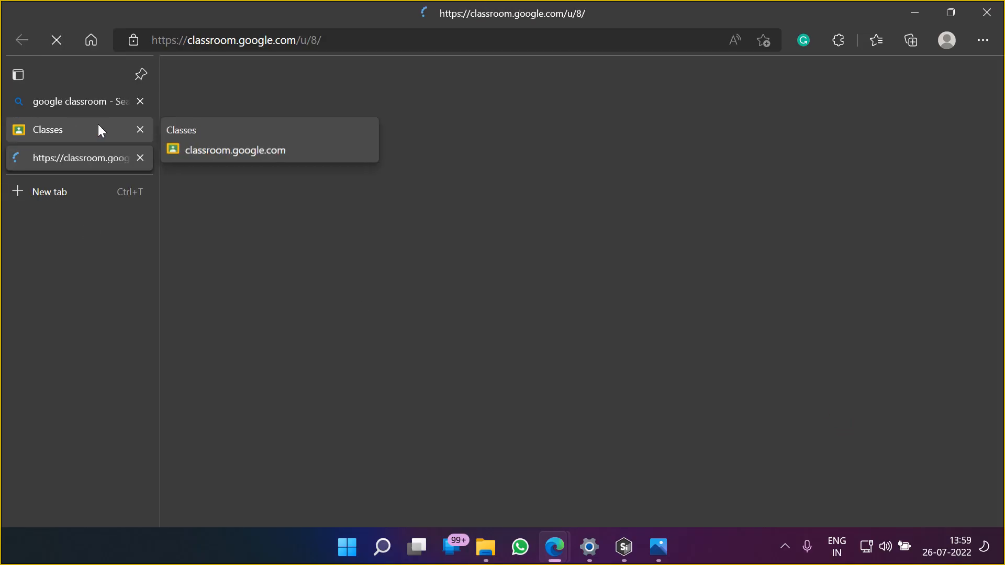
left_click(139, 130)
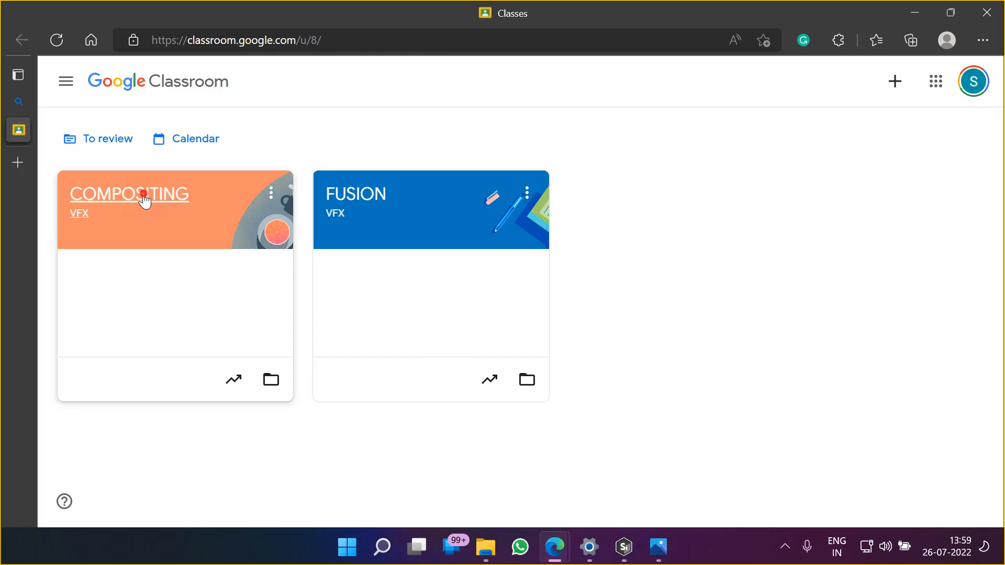
left_click(146, 199)
Review the posts in the COMPOSITING class stream, dismissing the tip about moving posts
scroll(487, 337, "down", 5)
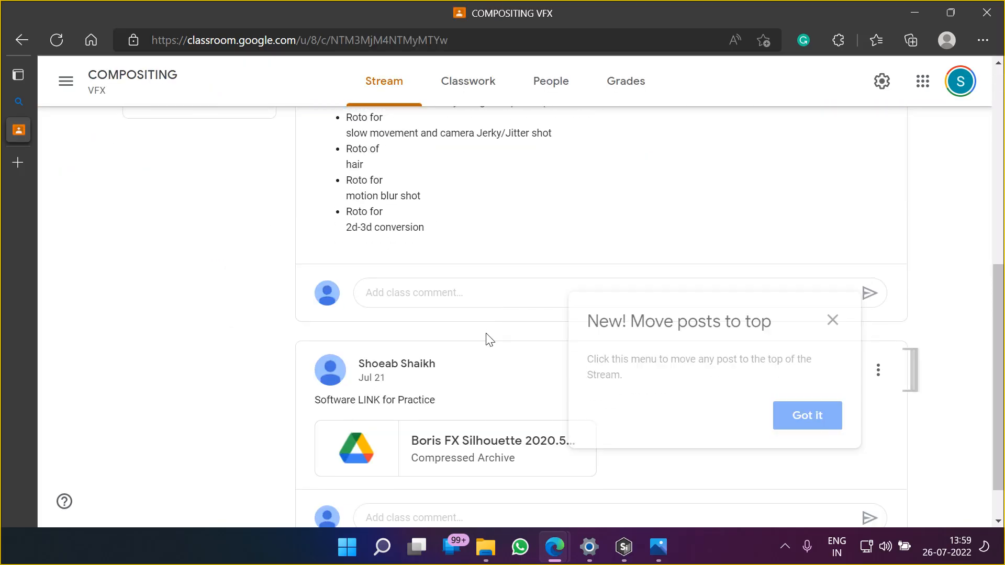
scroll(487, 338, "down", 1)
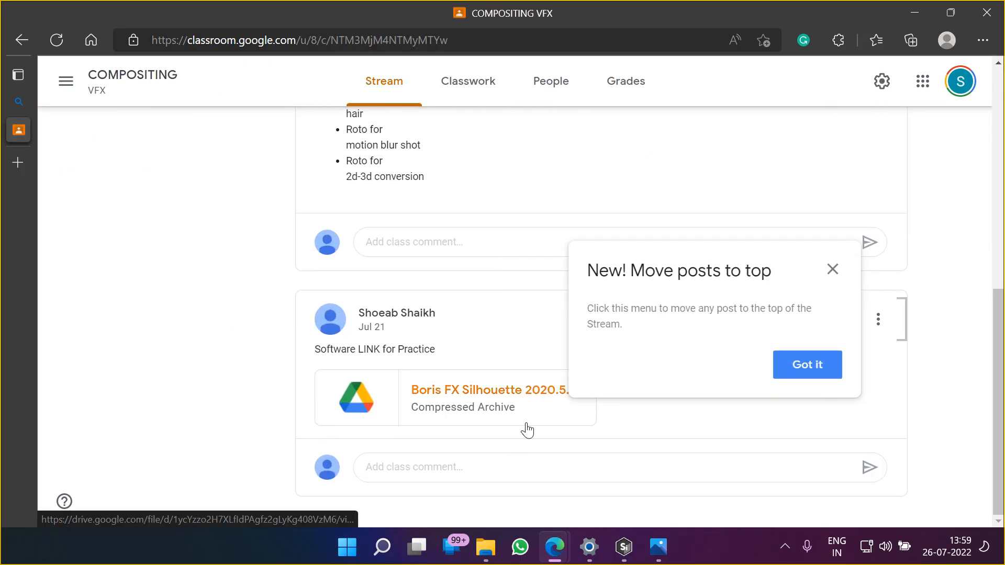
left_click(783, 380)
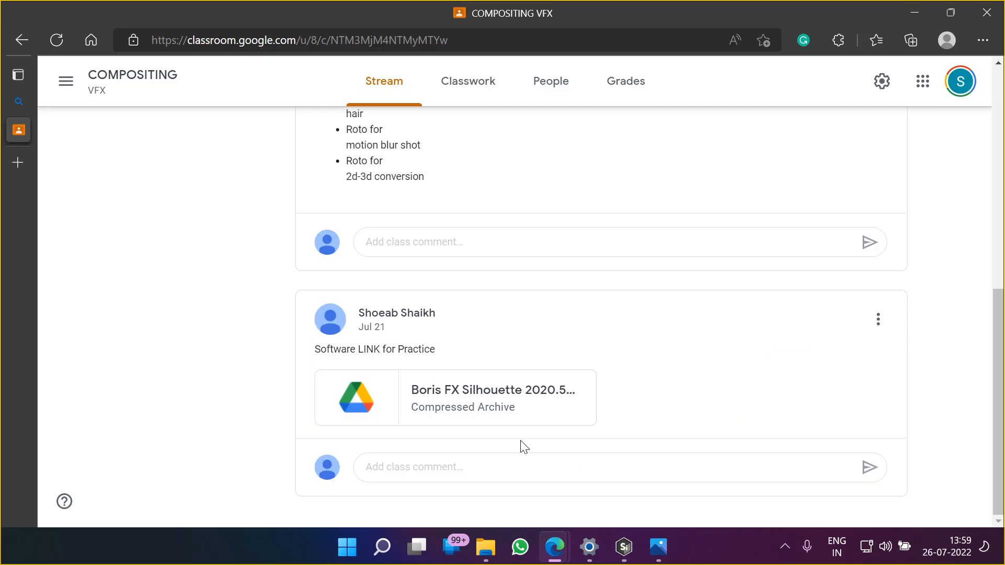
scroll(623, 383, "up", 4)
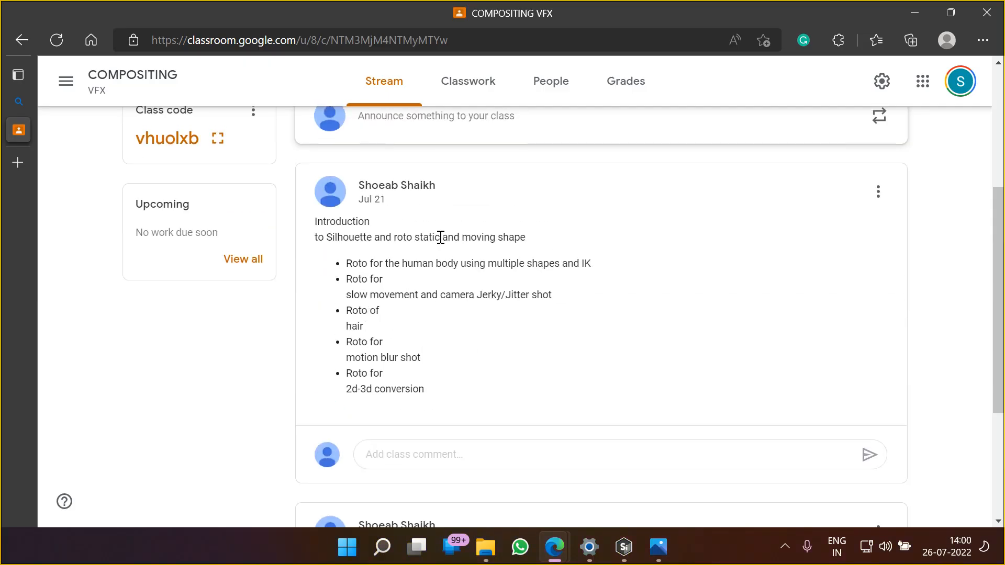
scroll(445, 389, "up", 5)
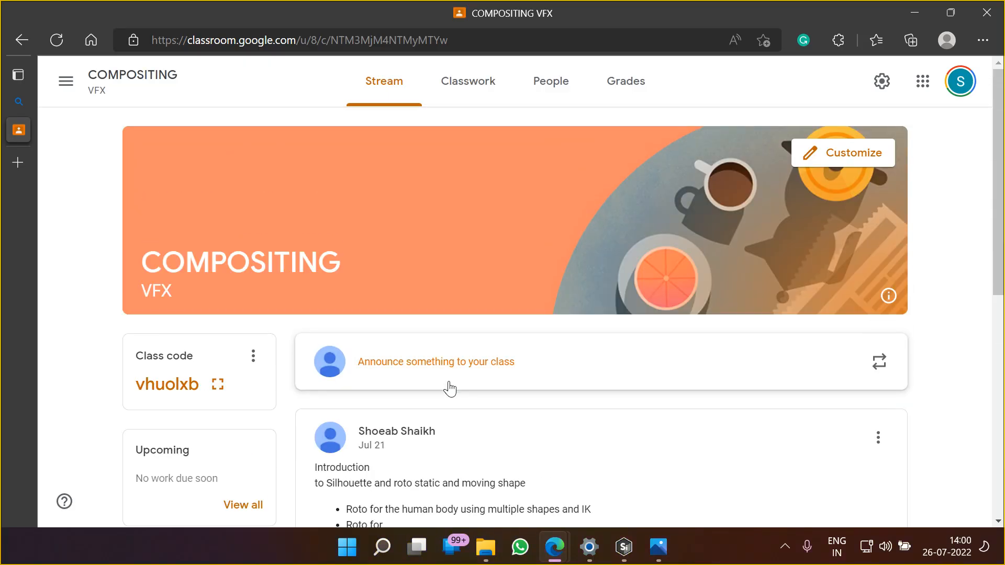
scroll(449, 389, "down", 9)
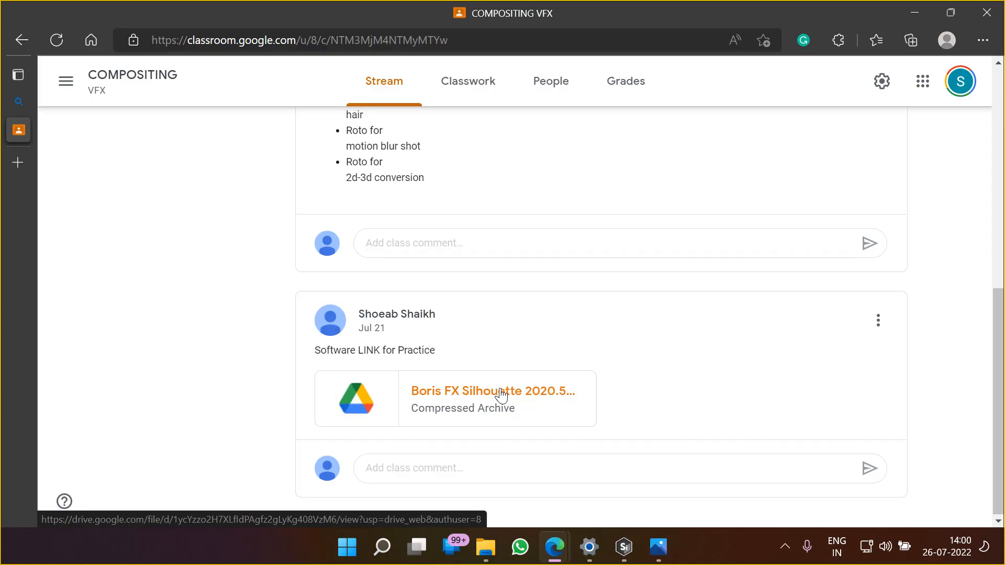
scroll(500, 392, "up", 7)
Create a new classwork assignment titled DAY 01
left_click(480, 85)
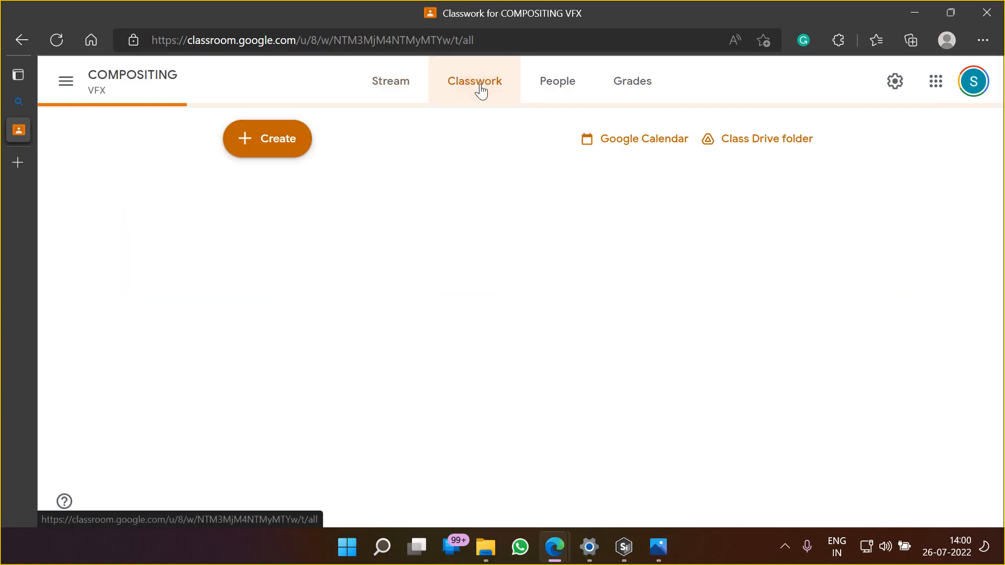
left_click(298, 147)
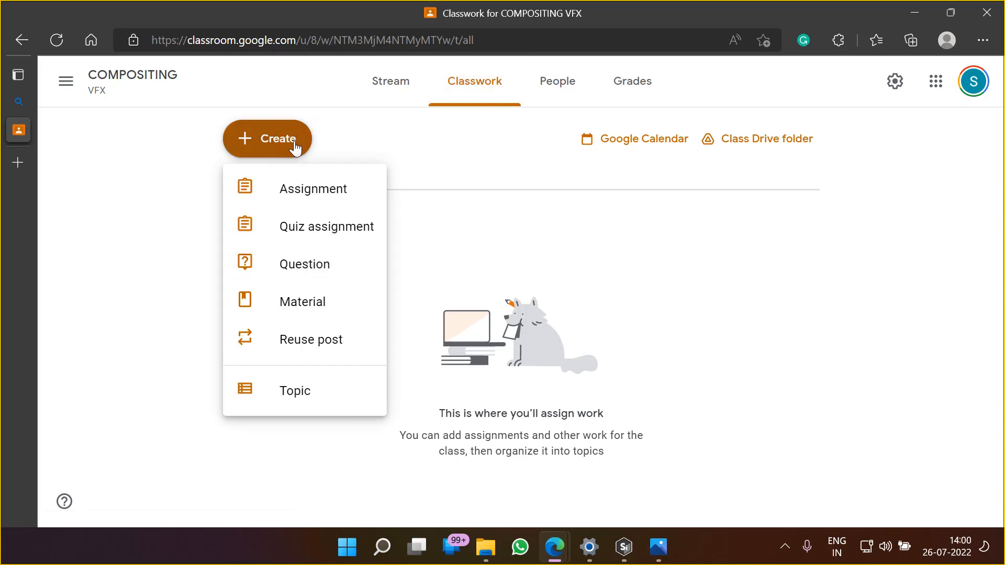
left_click(300, 191)
type("DAY 01")
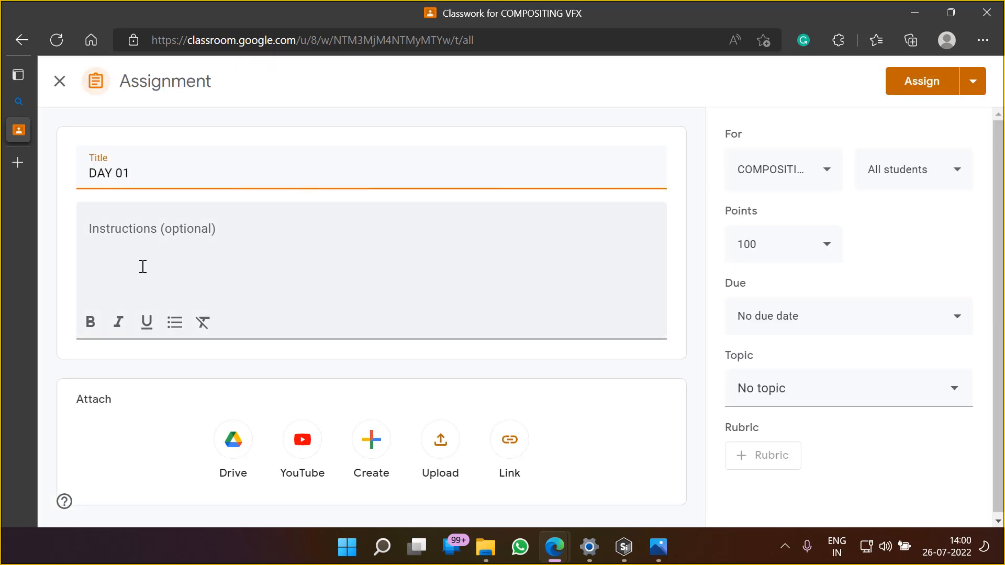
Upload Plane.rar through Google Drive as the assignment's attachment, from the first chapter's footage folder under CCW, 4. Silhouette on drive F
left_click(233, 445)
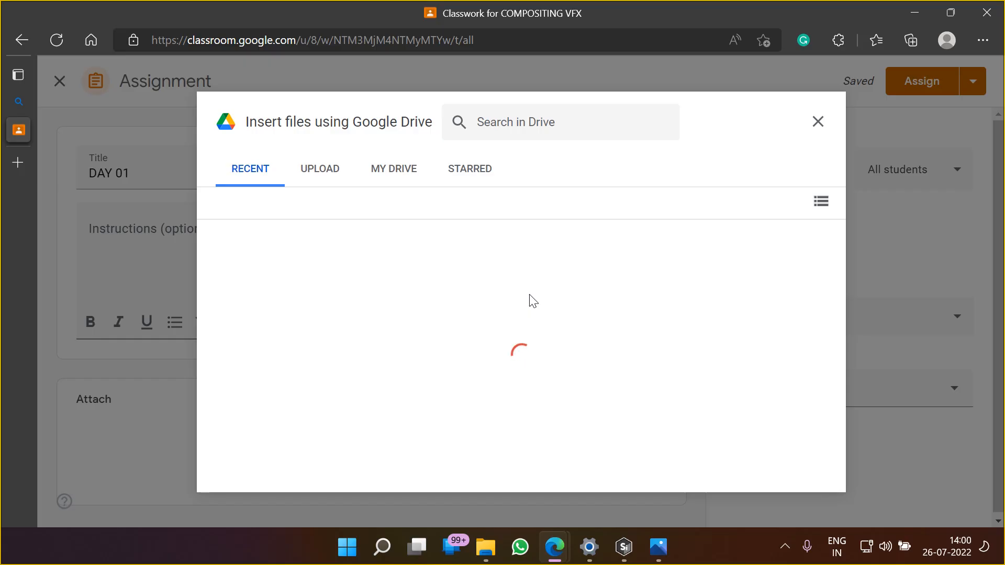
left_click(320, 168)
left_click(524, 389)
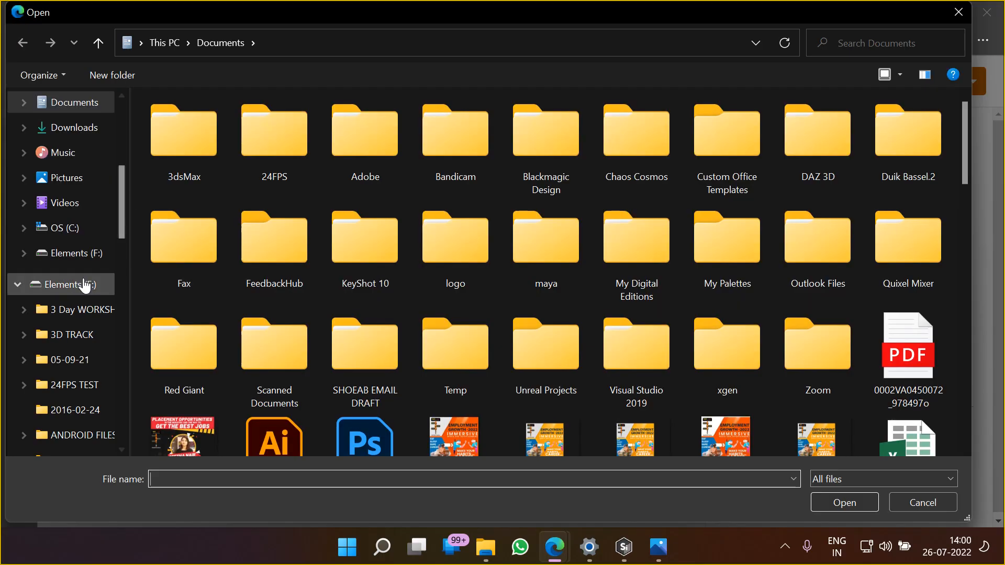
scroll(84, 283, "down", 4)
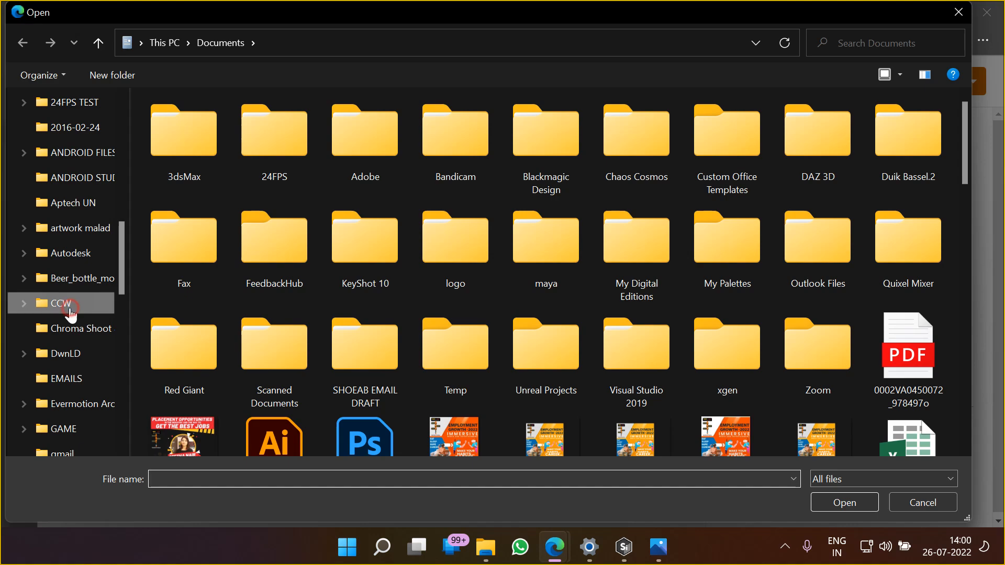
left_click(69, 309)
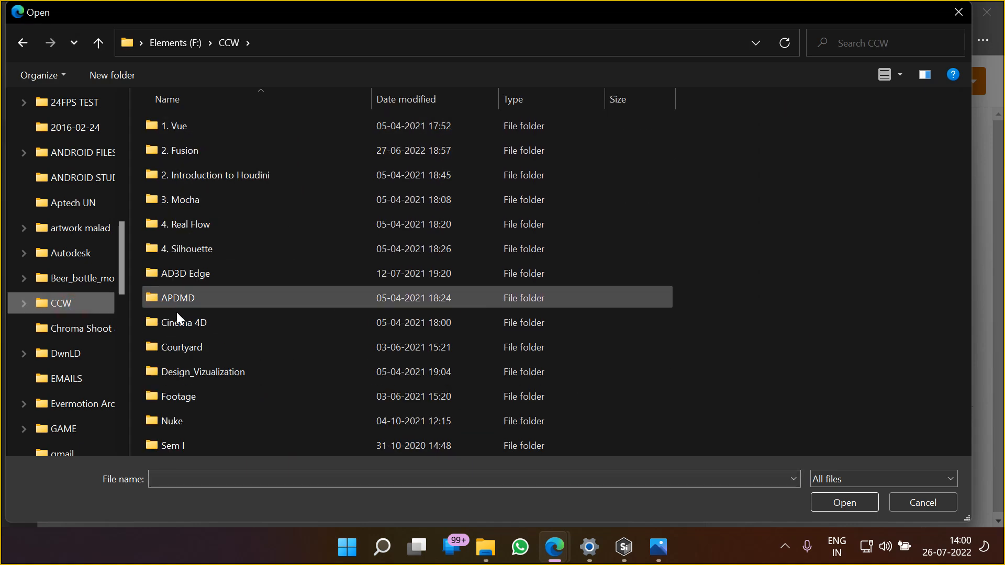
double_click(185, 244)
double_click(206, 130)
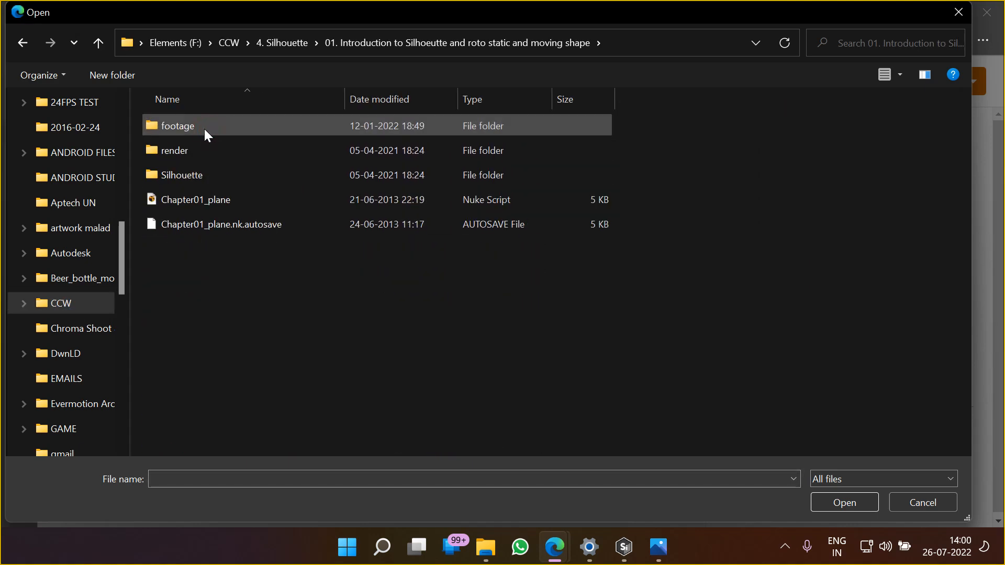
double_click(187, 129)
double_click(174, 149)
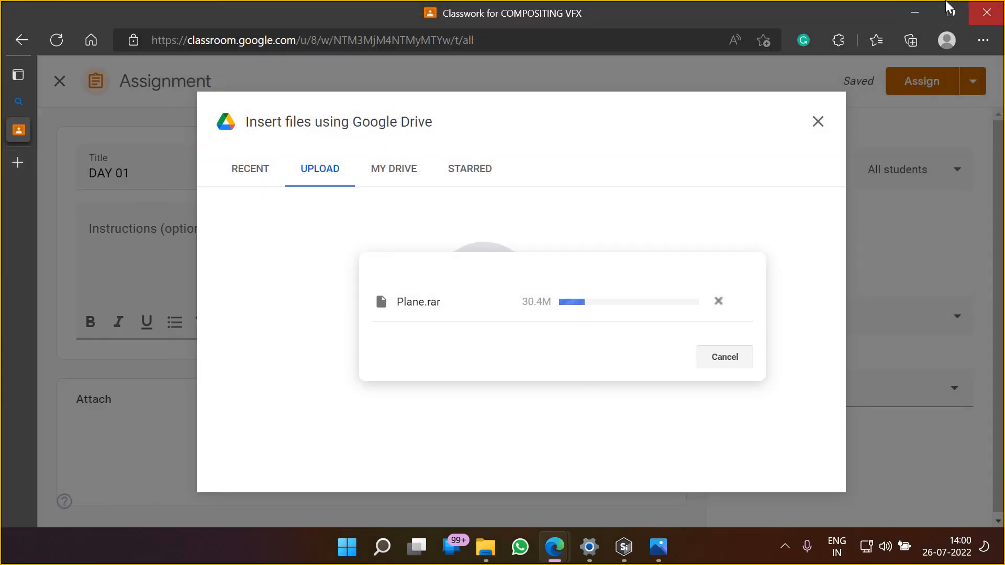
Leave the upload running, check the Meet call, return to Silhouette and set the viewer's frame increment to 1
left_click(913, 12)
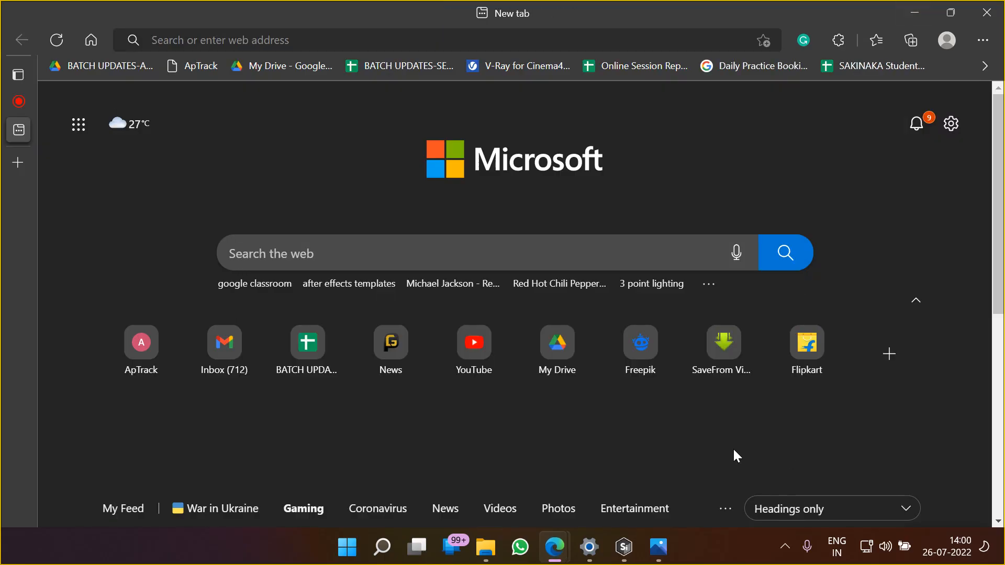
left_click(19, 100)
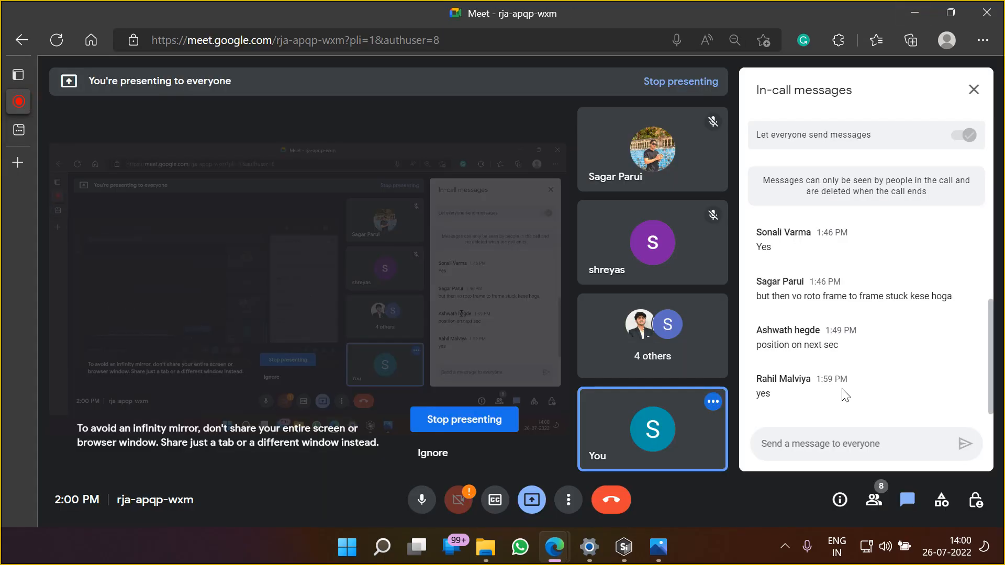
left_click(623, 546)
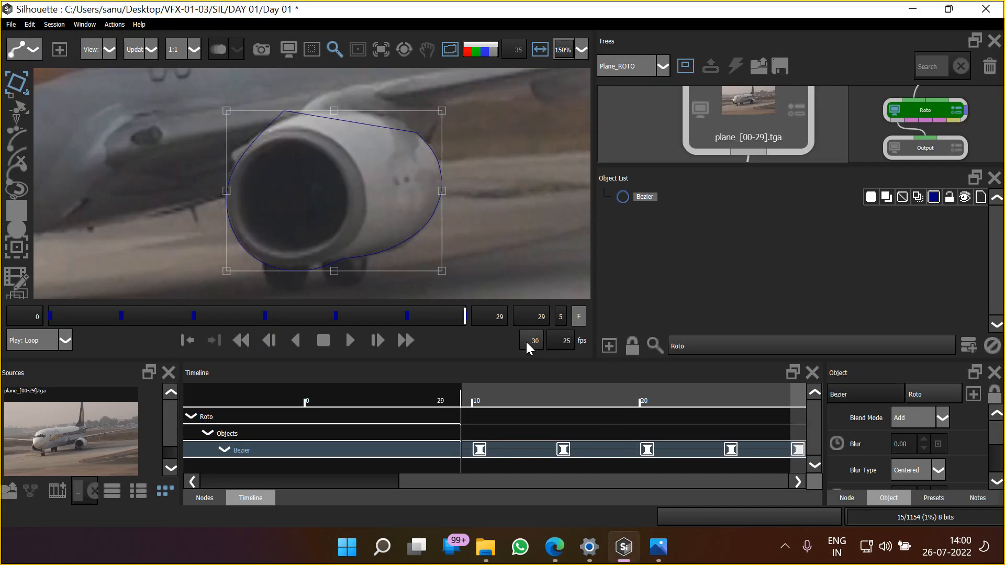
left_click_drag(570, 485, 256, 484)
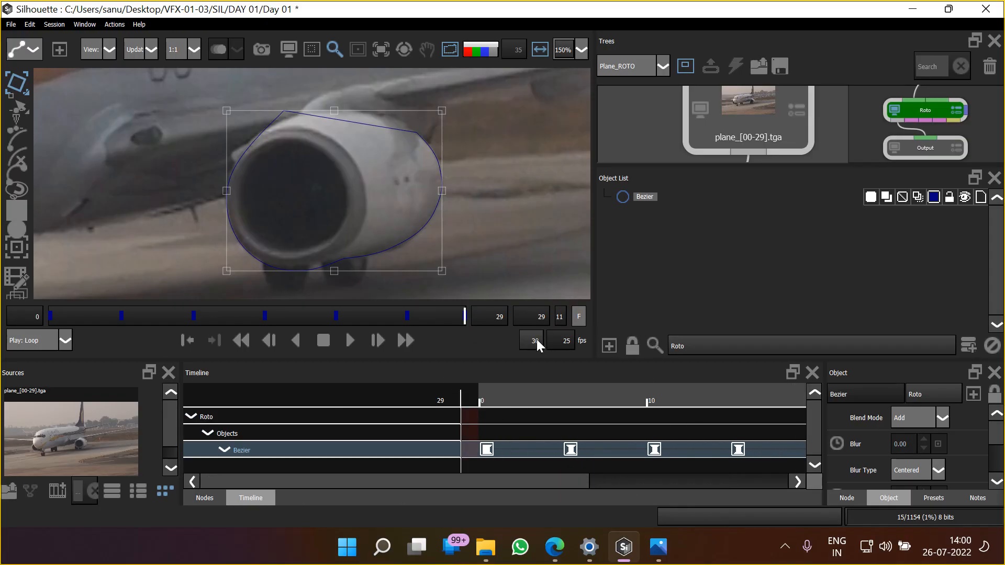
left_click(560, 315)
left_click_drag(514, 209, 509, 225)
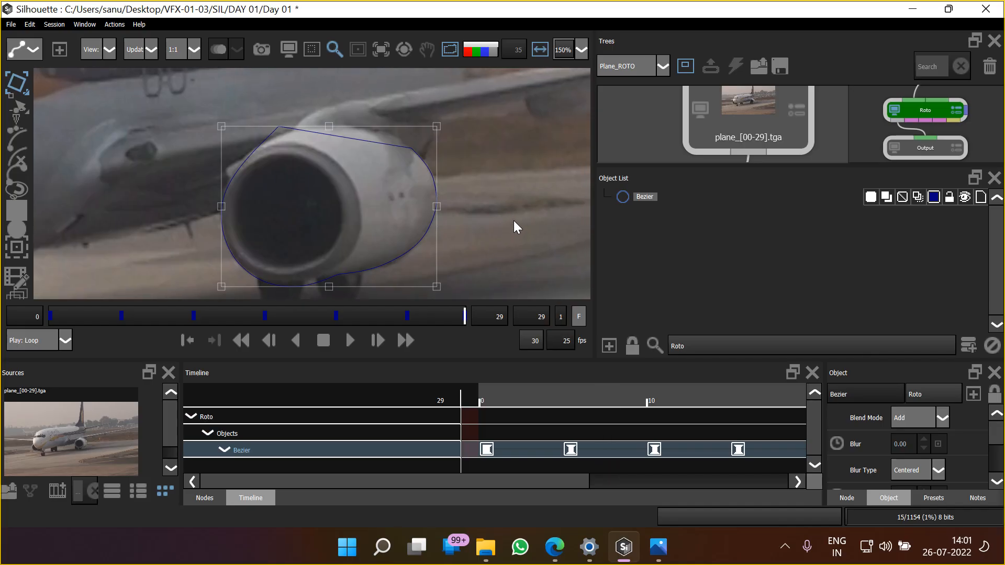
Play back the engine roto with the Bezier deselected, checking it against both the alpha matte and the footage
left_click(349, 340)
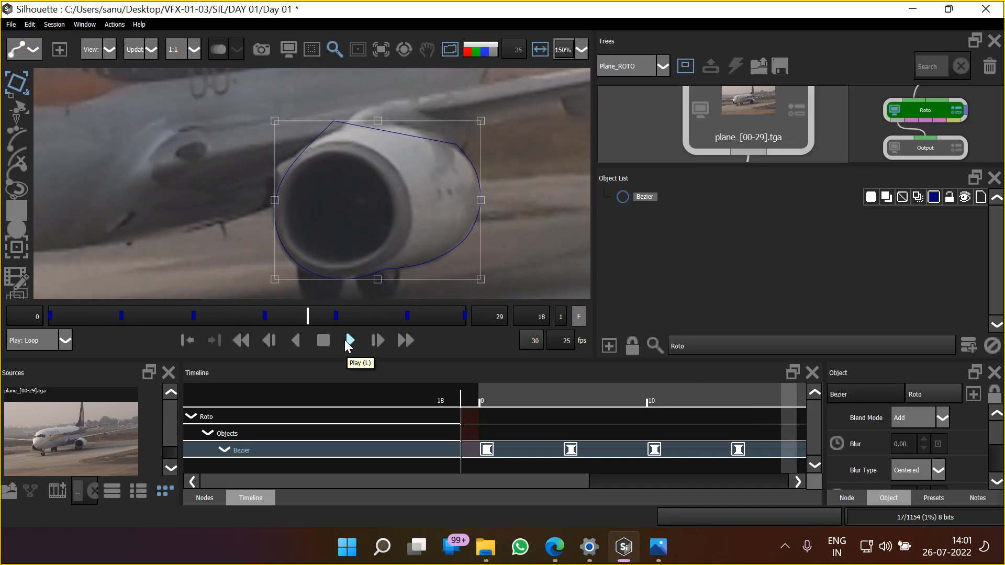
key("a")
scroll(426, 196, "down", 5)
left_click(649, 259)
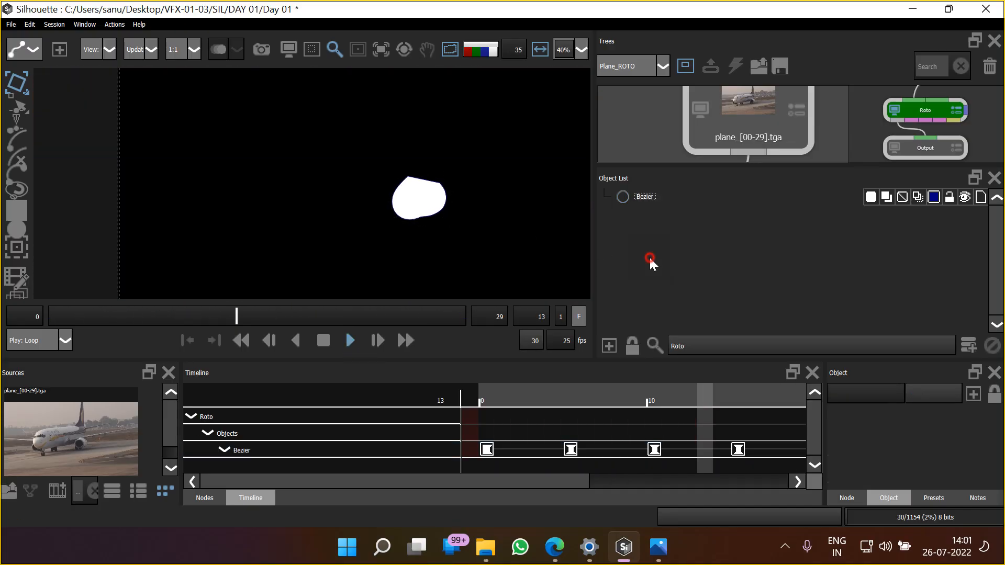
scroll(437, 227, "down", 5)
scroll(425, 241, "up", 5)
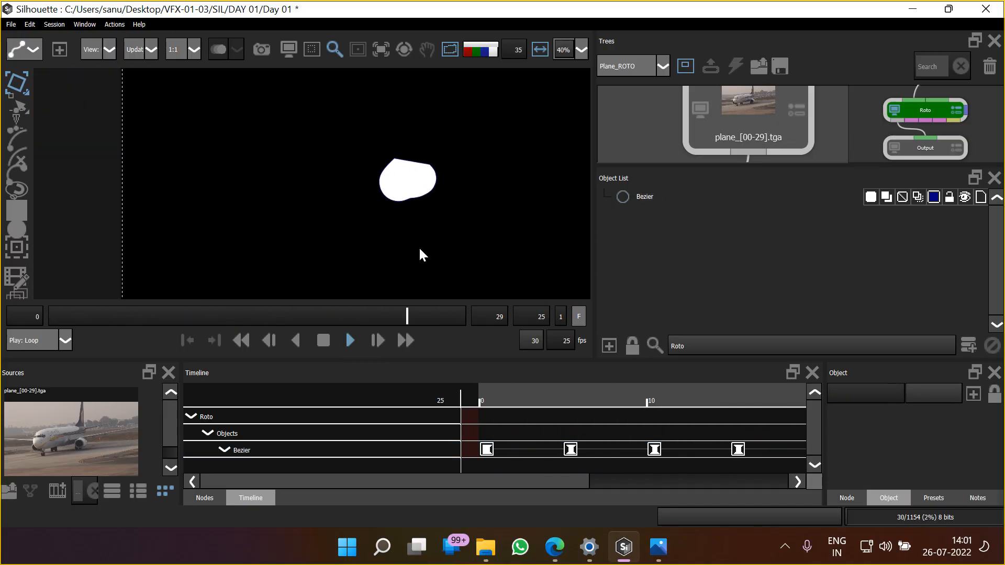
key("a")
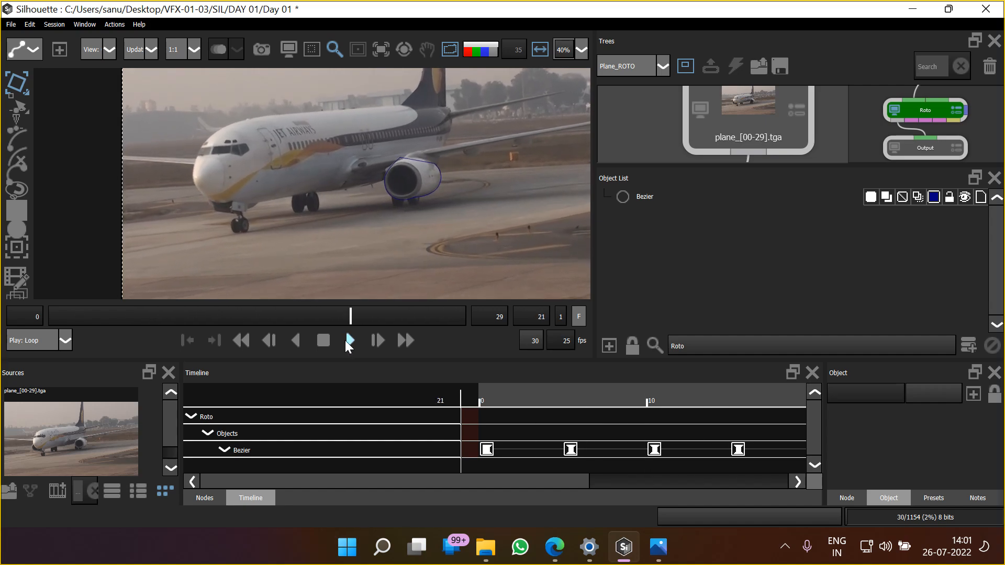
left_click(322, 343)
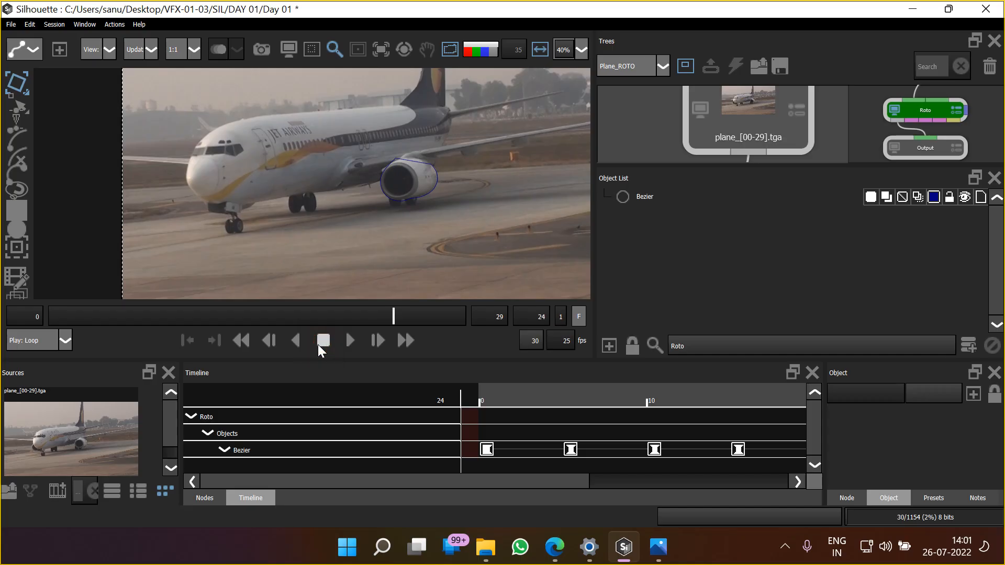
Return to frame 0 and lock the engine's Bezier shape in the object list
left_click(247, 344)
left_click_drag(496, 225, 488, 250)
left_click(948, 198)
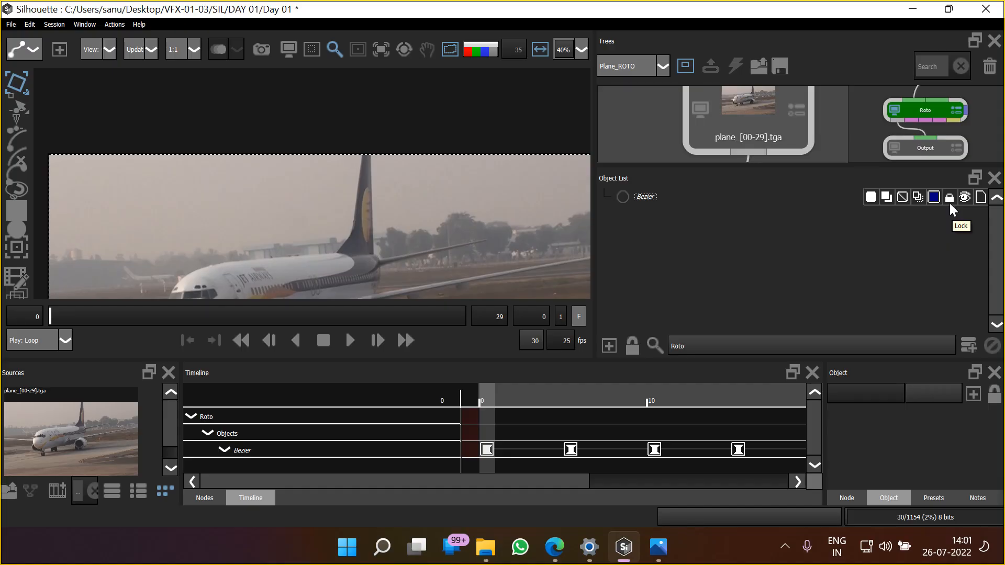
Examine the plane at frame 0 from nose to tail, including the engine, fuselage, wing and tail fin
scroll(397, 227, "up", 5)
scroll(377, 181, "down", 5)
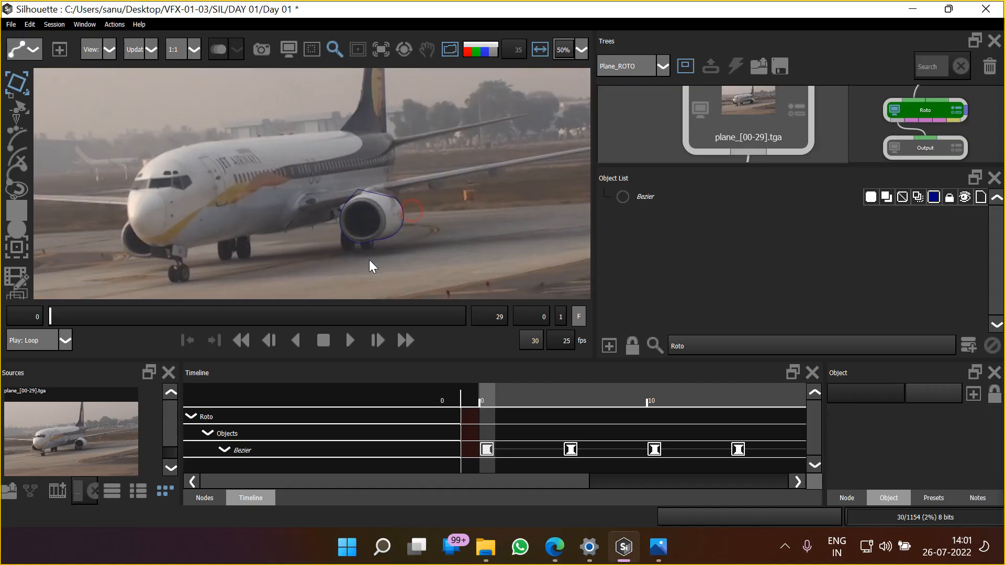
scroll(366, 191, "up", 4)
left_click_drag(367, 193, 361, 256)
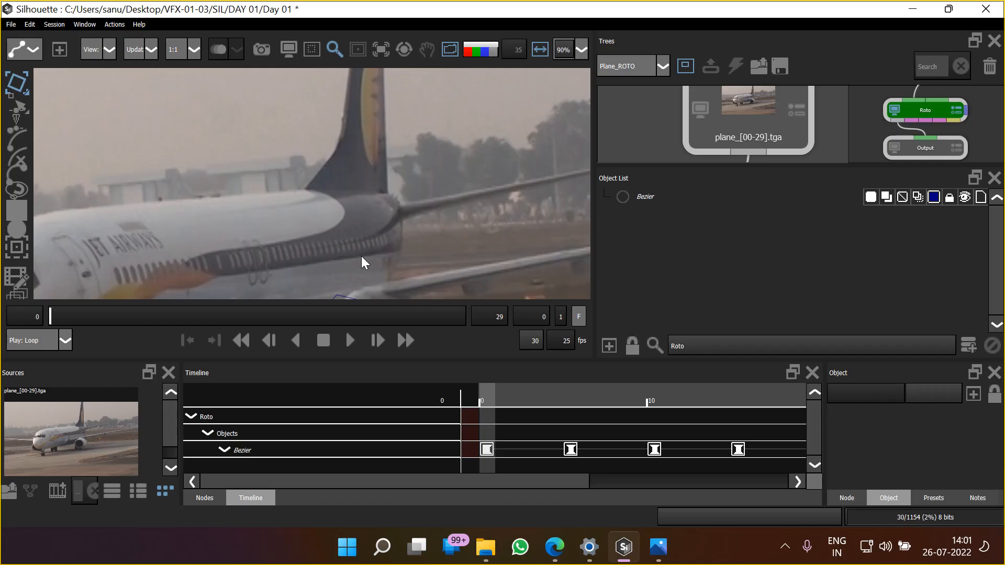
scroll(320, 221, "down", 6)
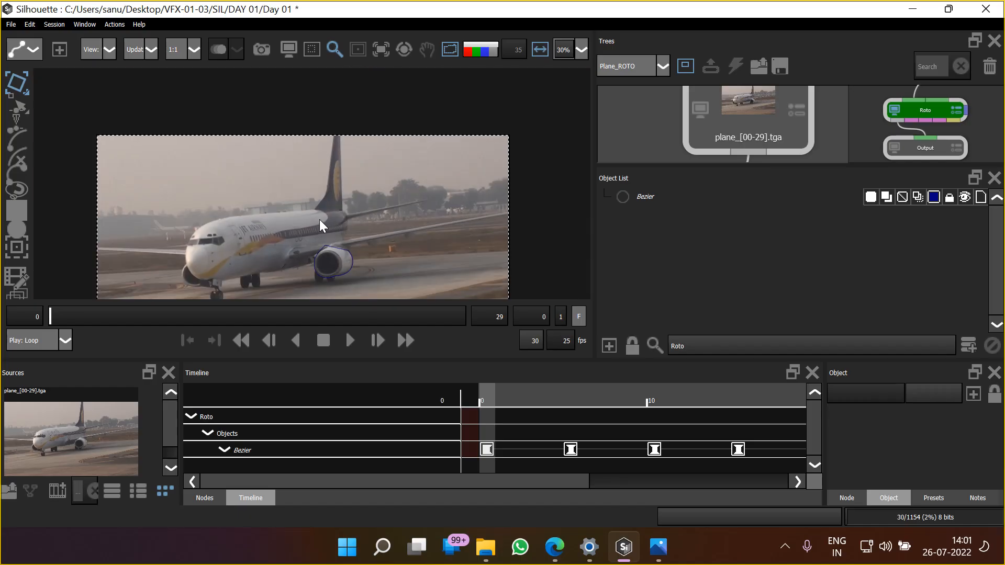
scroll(319, 220, "up", 2)
left_click_drag(319, 221, 382, 187)
scroll(325, 267, "down", 1)
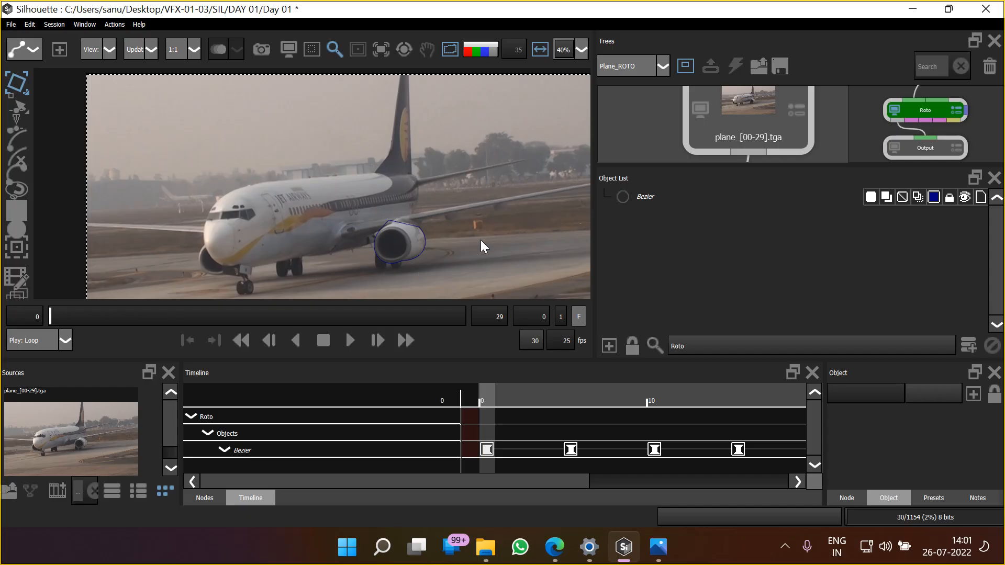
left_click_drag(445, 223, 383, 244)
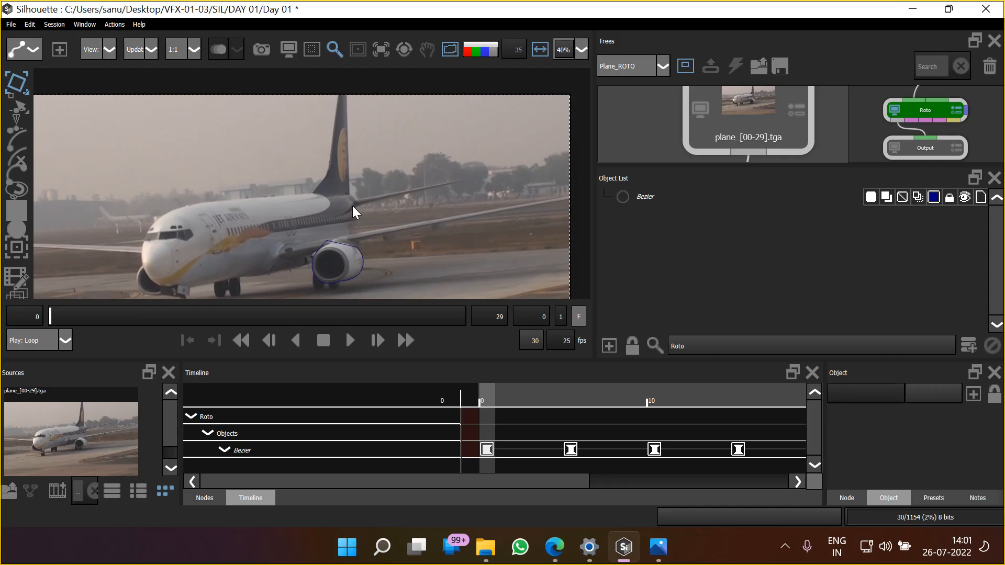
left_click_drag(195, 254, 348, 237)
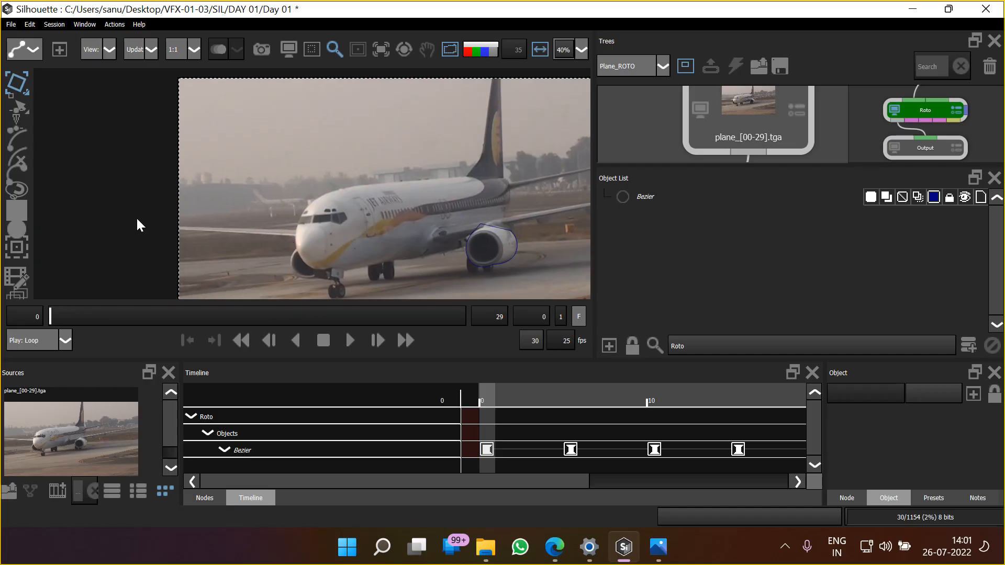
left_click_drag(376, 209, 203, 268)
scroll(329, 181, "up", 5)
scroll(313, 141, "down", 1)
scroll(313, 141, "down", 2)
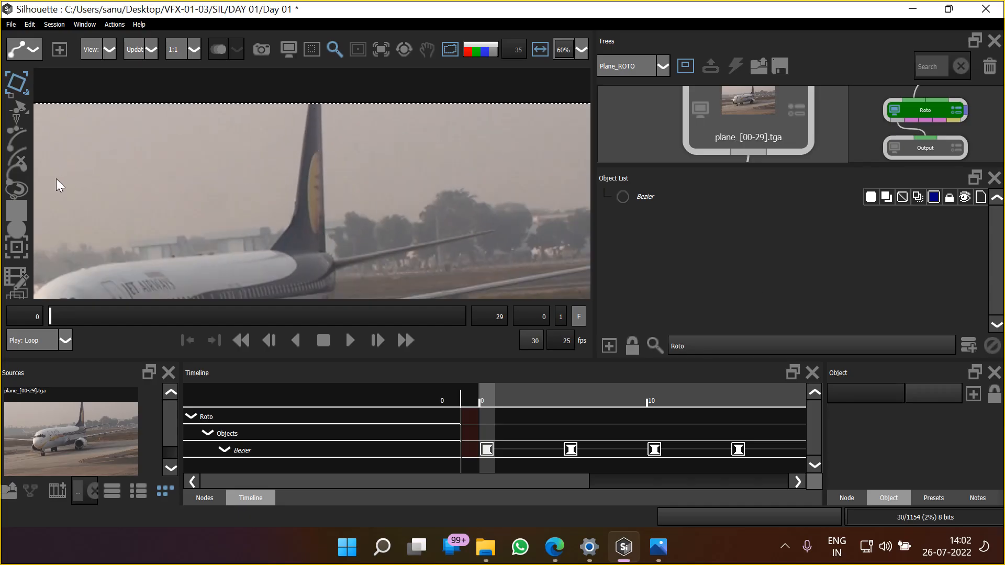
Draw a closed Bezier shape around the plane's tail fin at frame 0, extending its tip beyond the image's upper edge
left_click(17, 169)
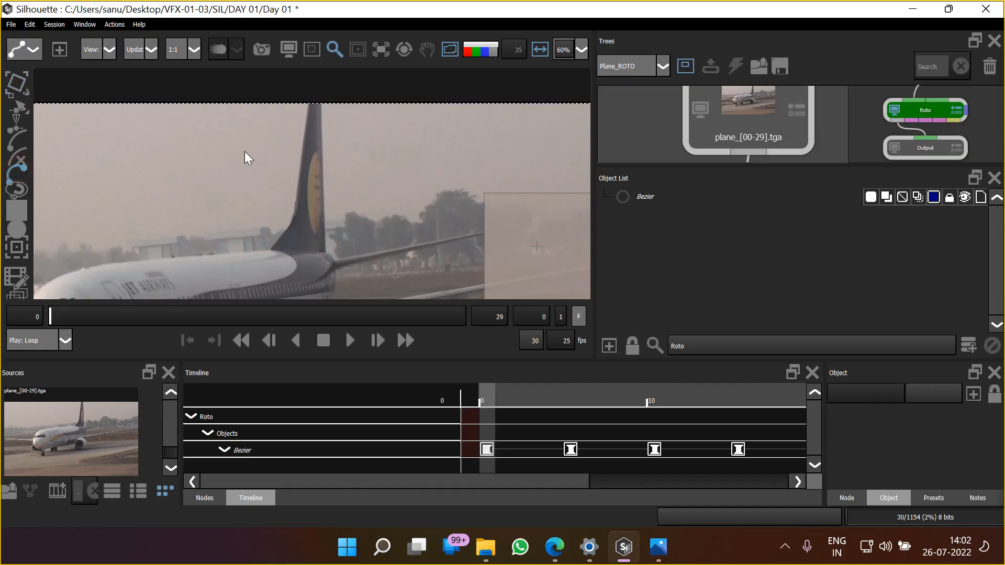
left_click(308, 96)
left_click_drag(293, 217, 270, 240)
left_click(270, 248)
left_click(325, 250)
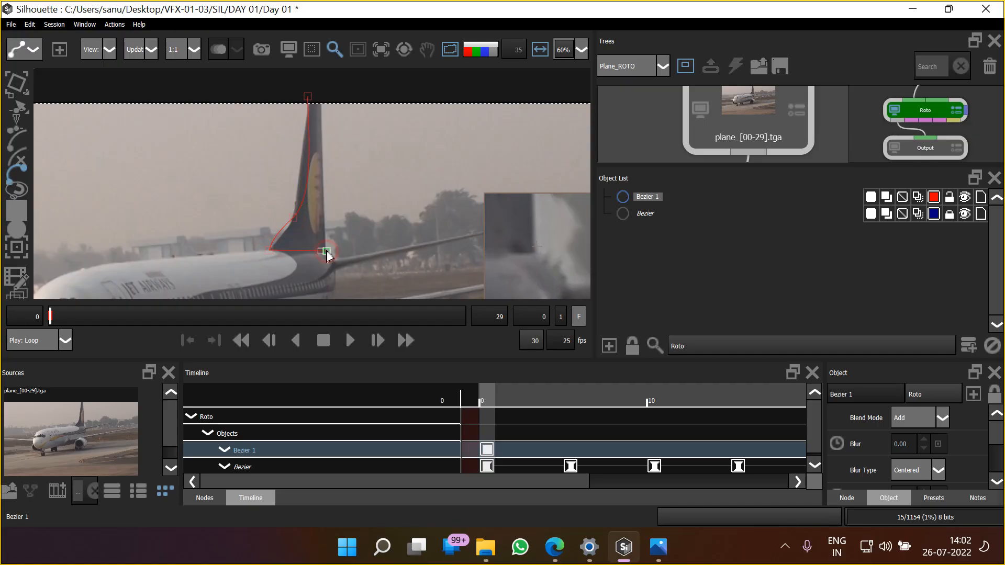
left_click(321, 96)
left_click(313, 97)
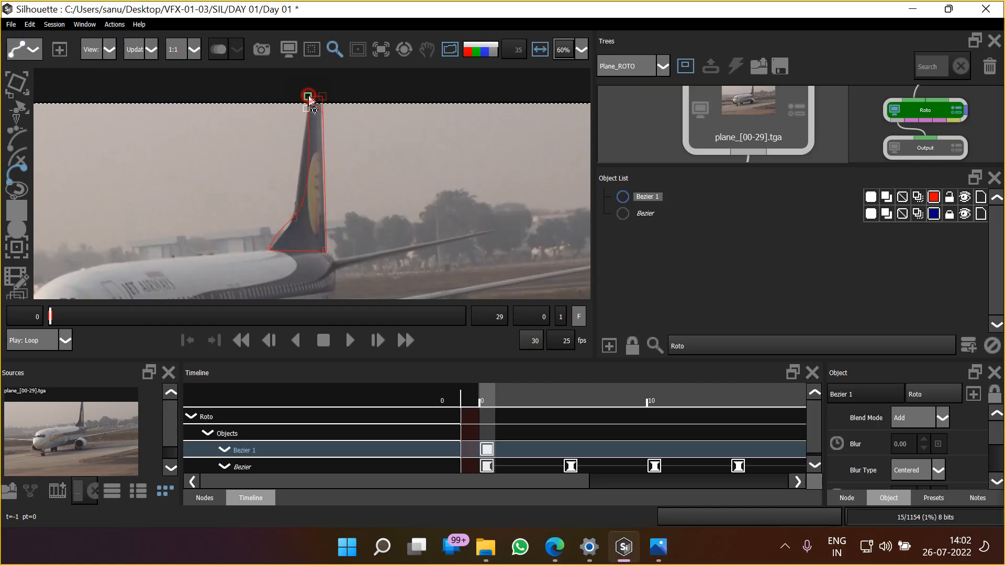
Refine the tail fin shape's leading-edge curve point and handles, and check its two base corners against the footage
scroll(351, 152, "up", 2)
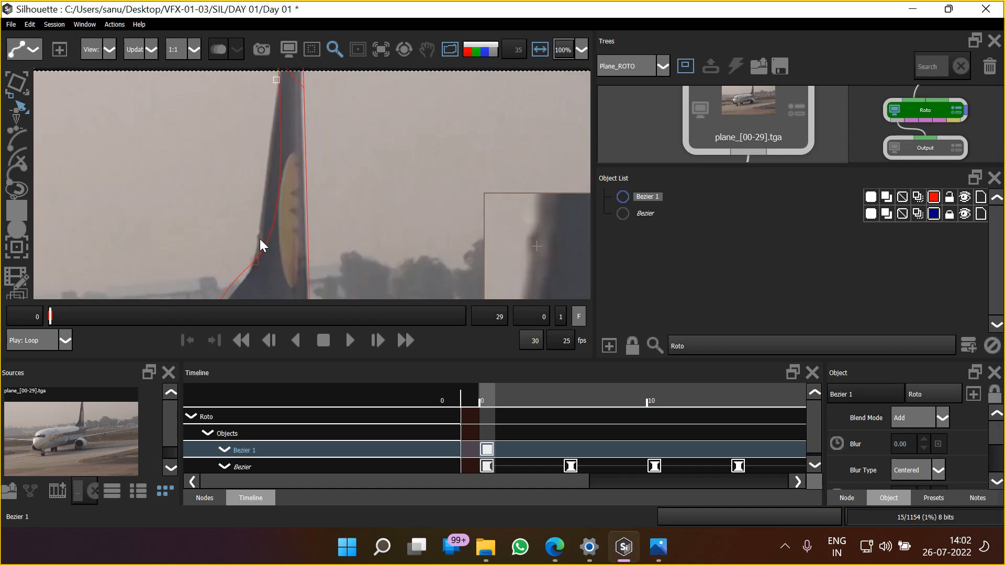
left_click_drag(237, 235, 353, 207)
left_click(342, 229)
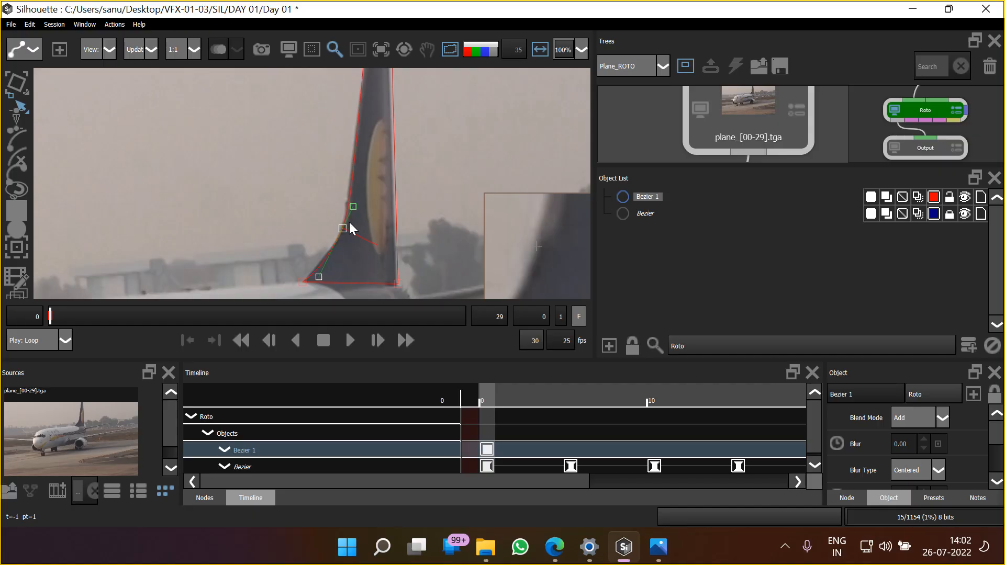
left_click_drag(318, 278, 312, 271)
left_click_drag(342, 229, 339, 239)
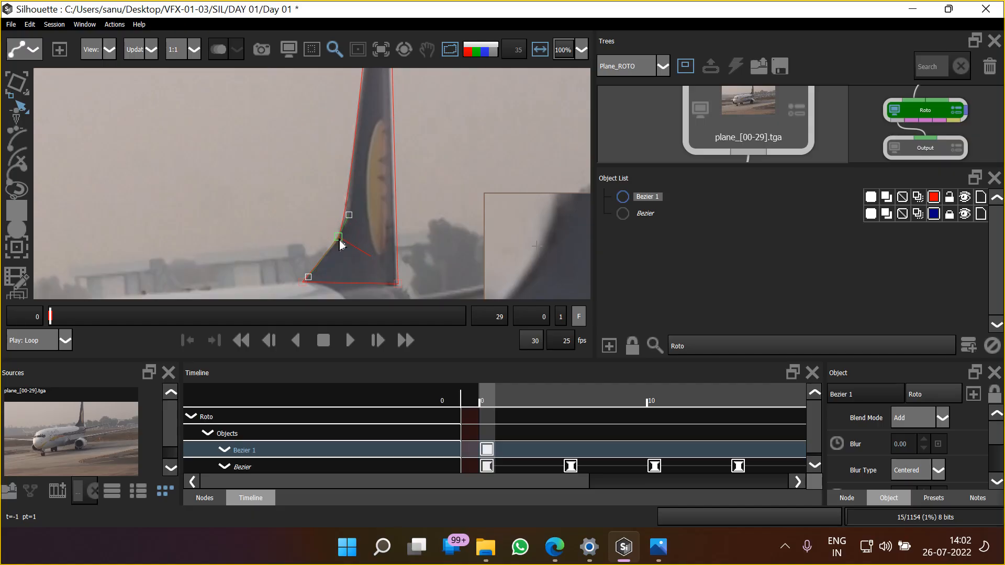
scroll(340, 246, "up", 5)
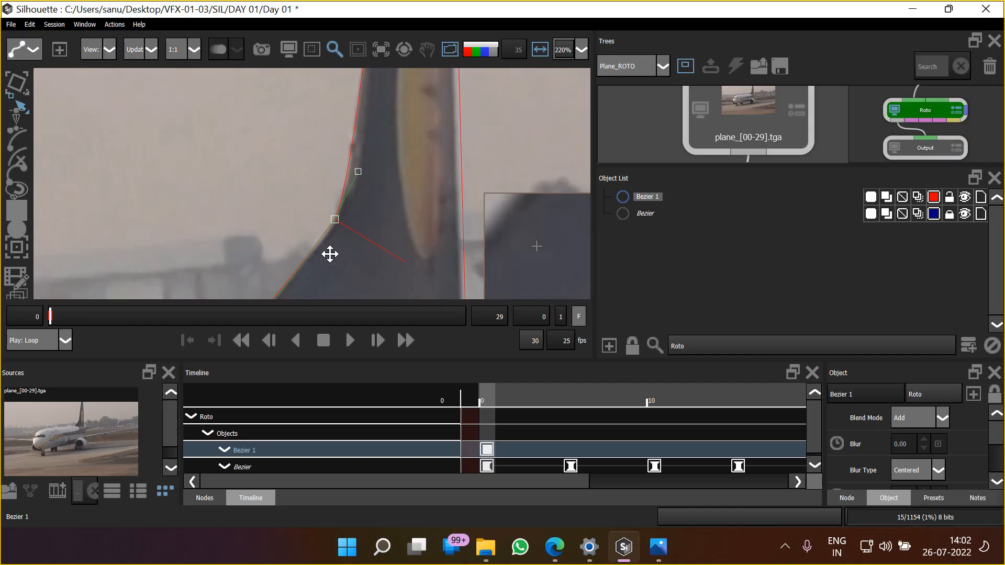
scroll(330, 254, "up", 3)
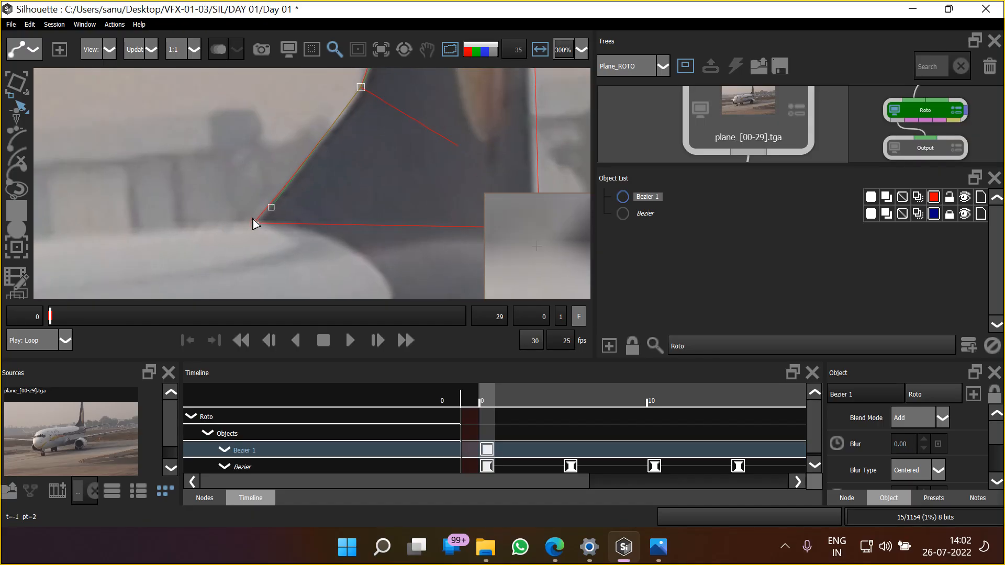
left_click_drag(381, 219, 224, 220)
left_click(382, 234)
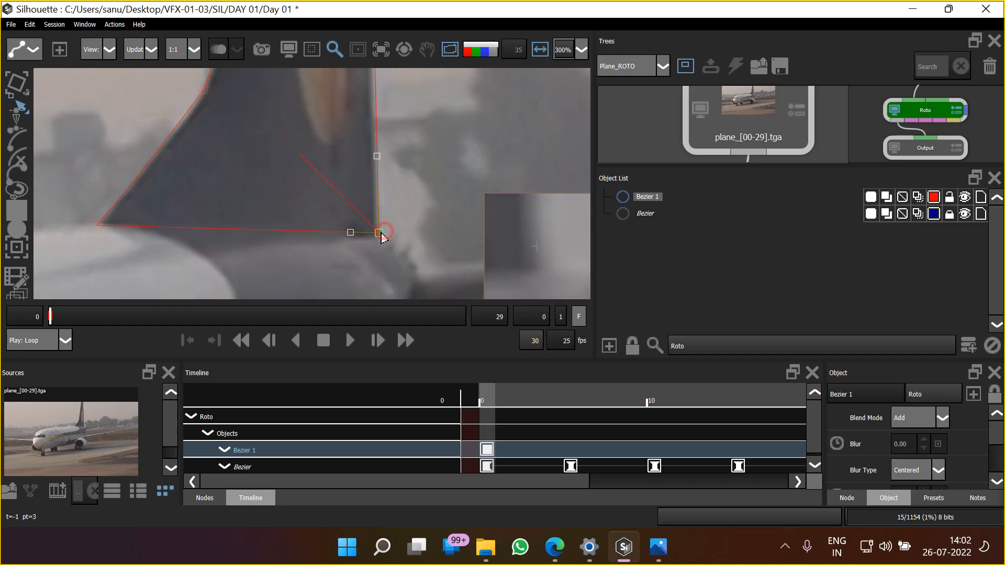
Adjust the tail fin shape's tip points above the image edge so the outline follows the fin's leading edge
scroll(254, 222, "down", 2)
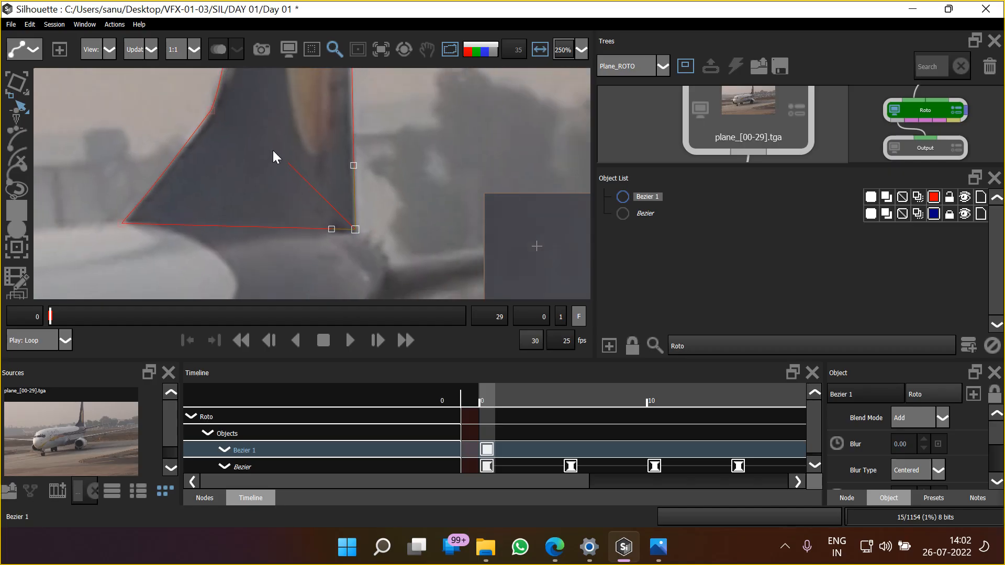
scroll(273, 152, "down", 5)
mouse_move(308, 157)
left_mouse_down()
mouse_move(300, 283)
mouse_move(308, 272)
left_mouse_up()
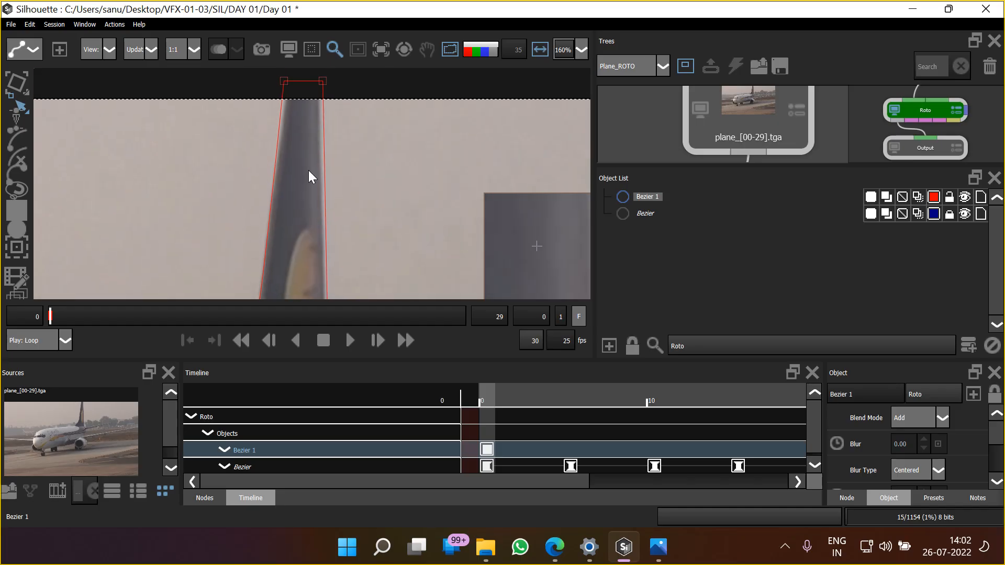
left_click_drag(325, 103, 288, 101)
scroll(302, 184, "down", 2)
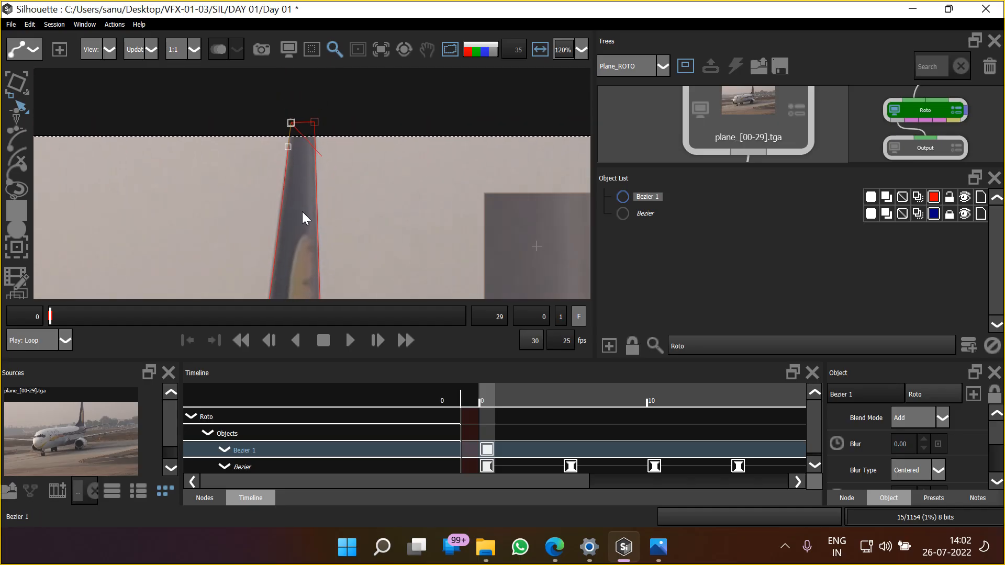
scroll(355, 117, "down", 3)
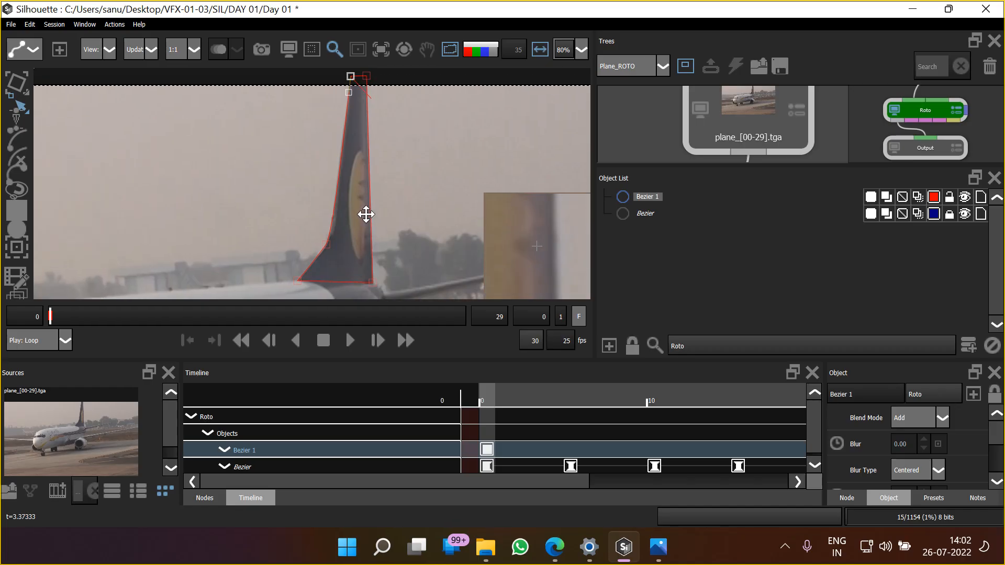
Set the frame increment to 10 and transform the tail fin shape to match the fin at frame 10
left_click(16, 83)
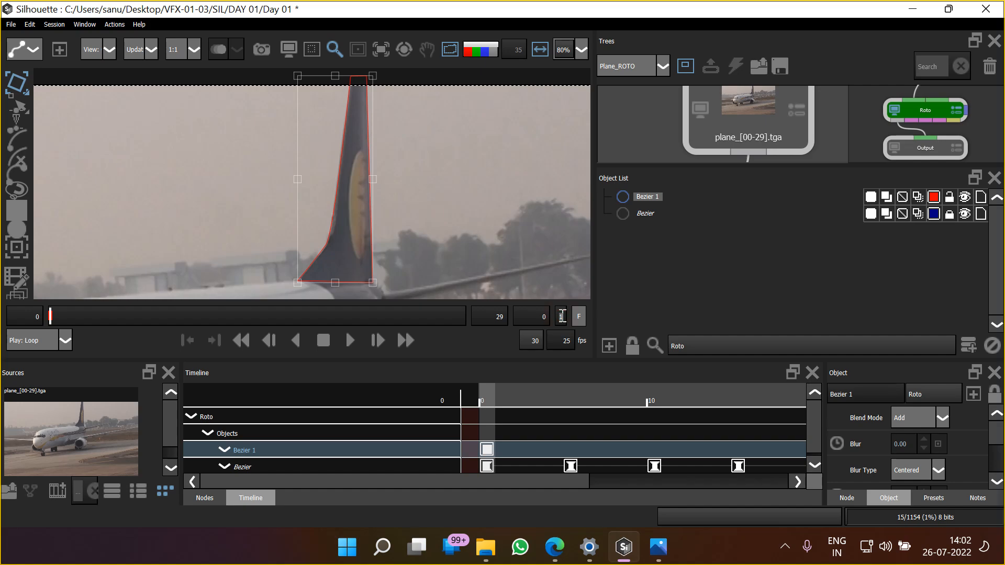
left_click_drag(425, 205, 427, 211)
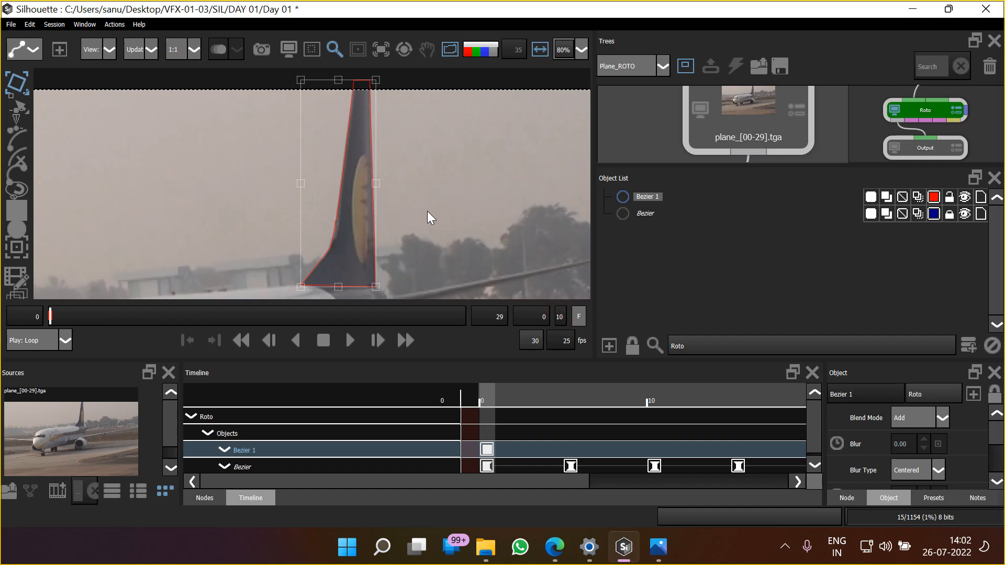
key("x")
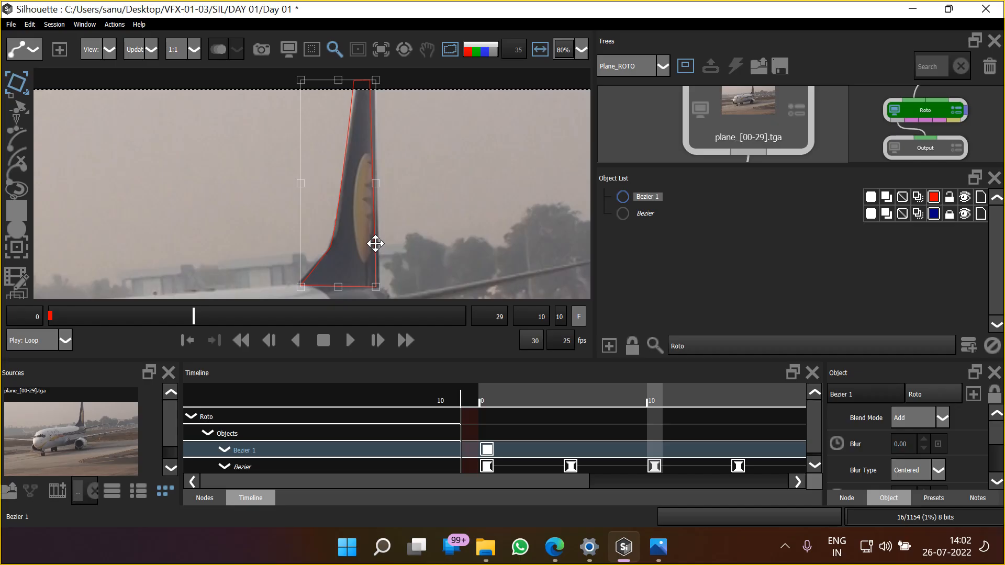
left_click_drag(372, 244, 375, 244)
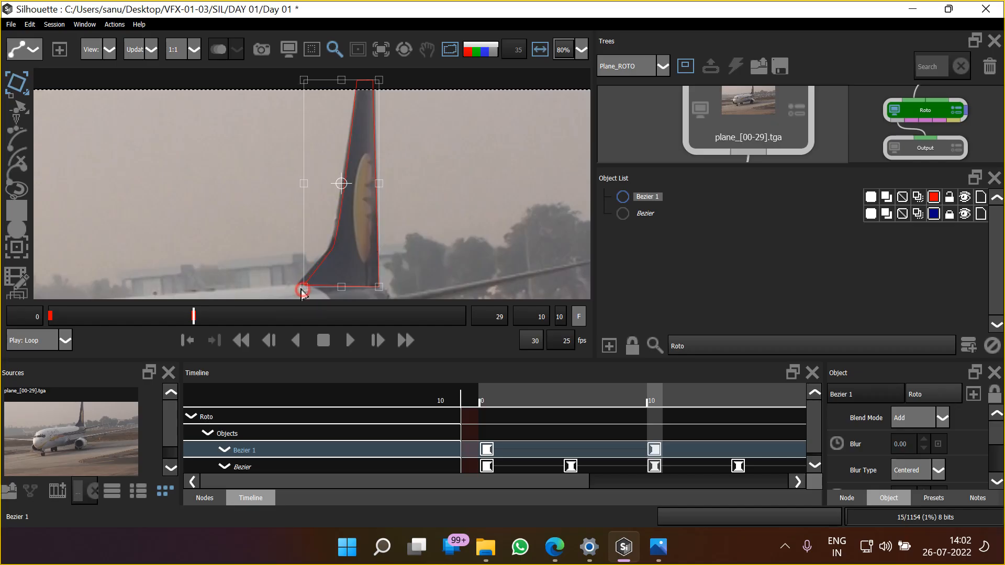
left_click_drag(303, 290, 296, 290)
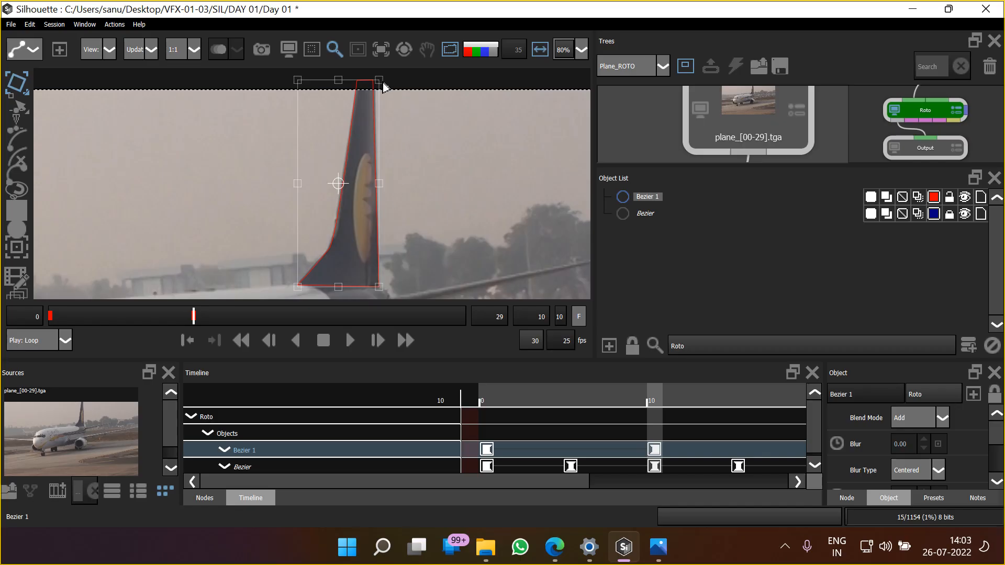
left_click_drag(381, 82, 379, 84)
left_click_drag(299, 82, 296, 82)
Nudge and corner-adjust the tail fin shape to match frame 20, and review its keyframes at frames 0, 10 and 20
key("shift+Right")
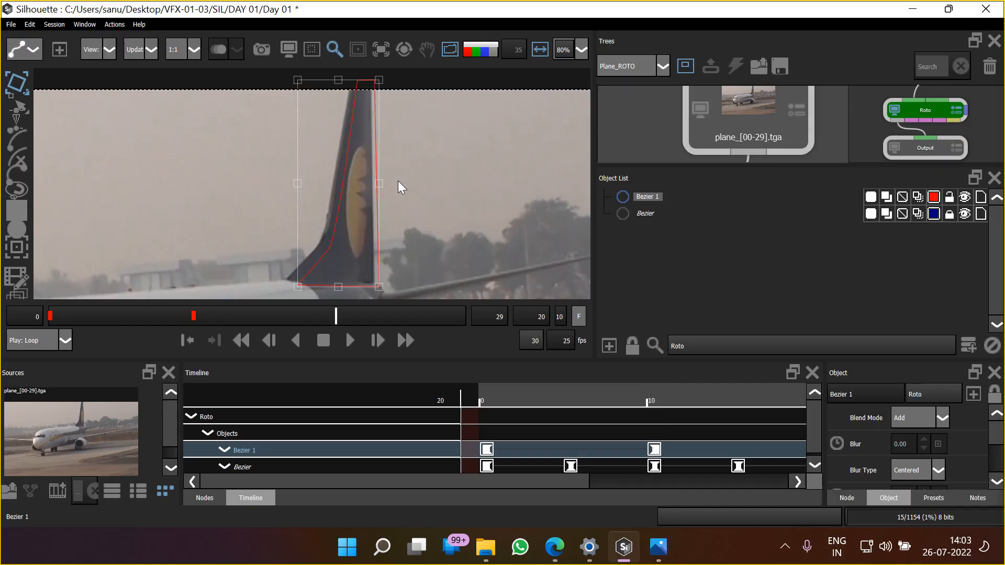
key("Left")
key("Left")
key("Left")
key("Left")
key("Left")
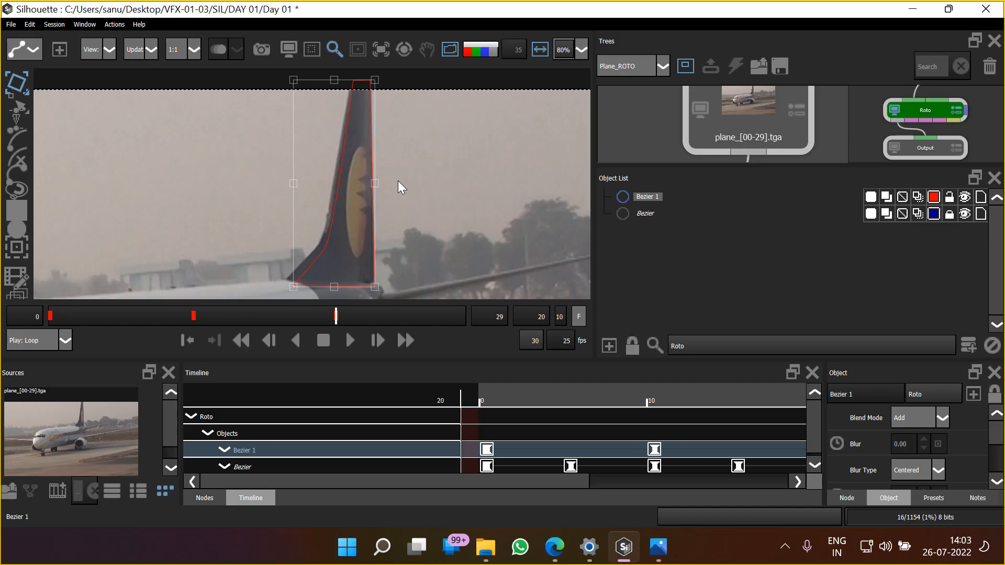
left_click_drag(294, 286, 284, 282)
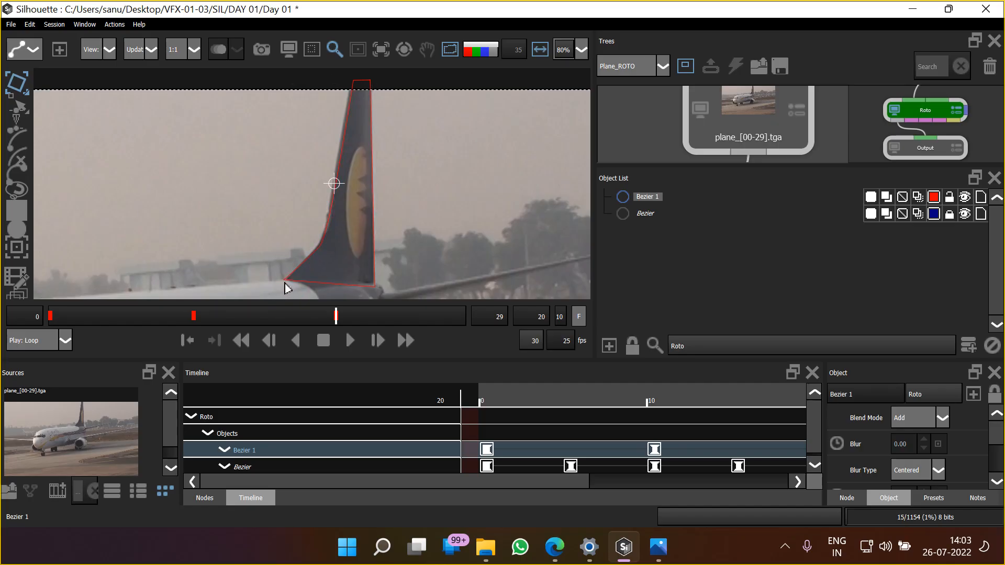
left_click_drag(282, 79, 275, 78)
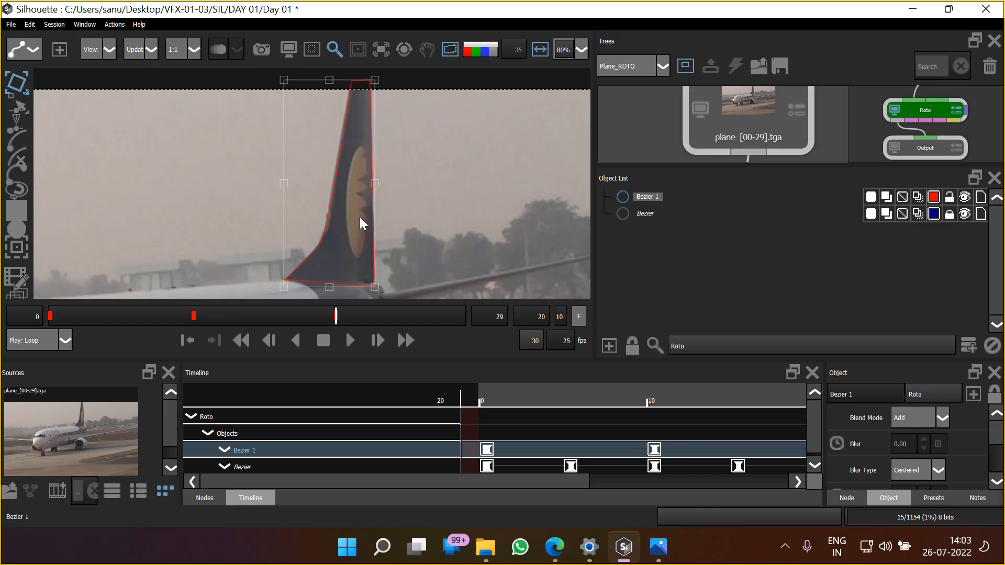
key("Home")
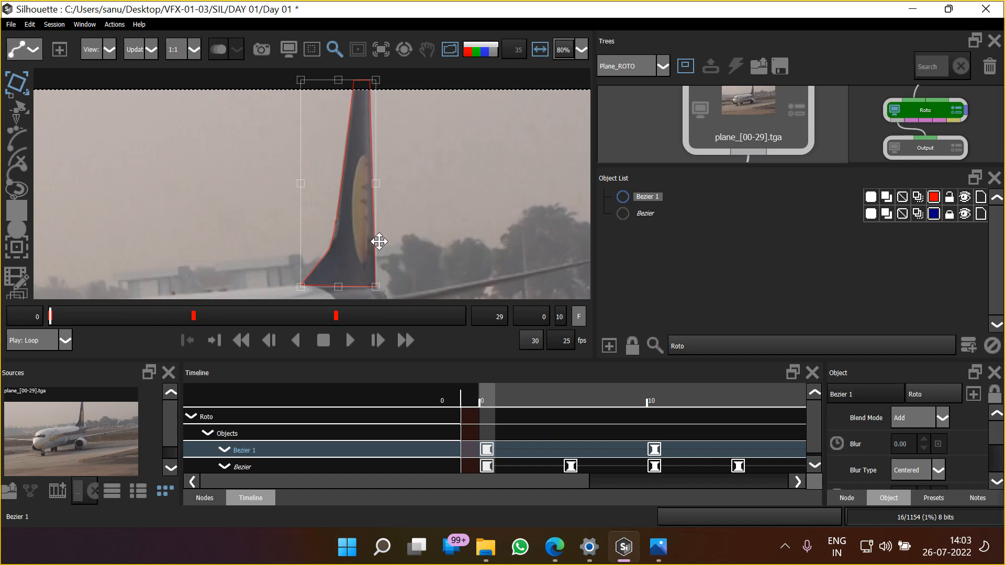
key("shift+x")
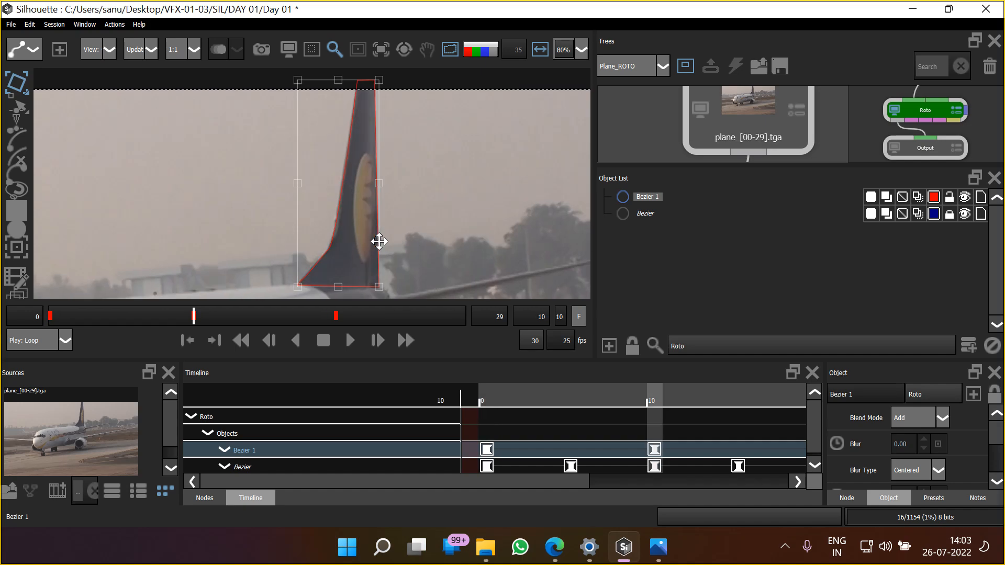
key("shift+x")
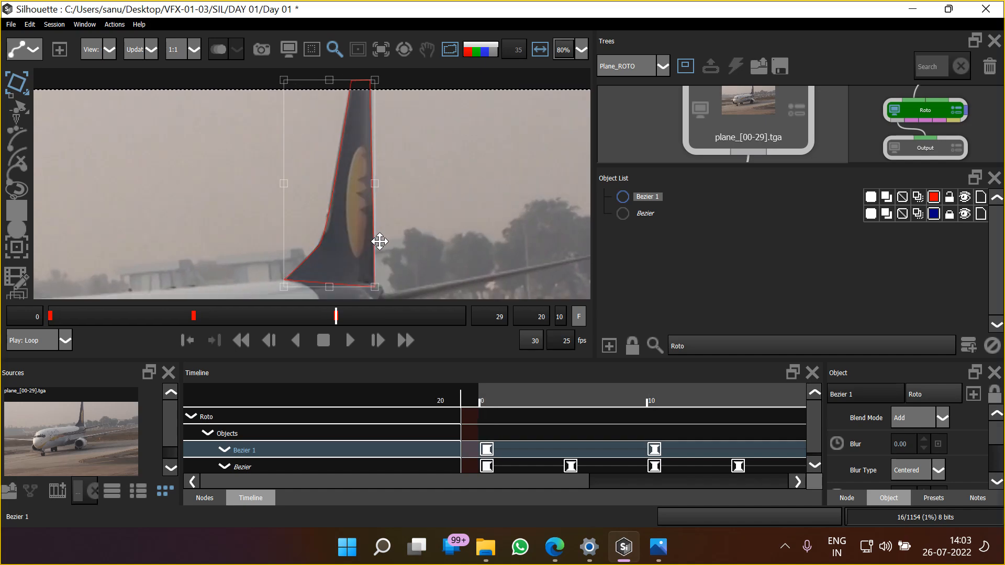
Go to frame 30 at the end of the shot and nudge the tail fin shape sideways onto the fin
left_click_drag(349, 312, 475, 325)
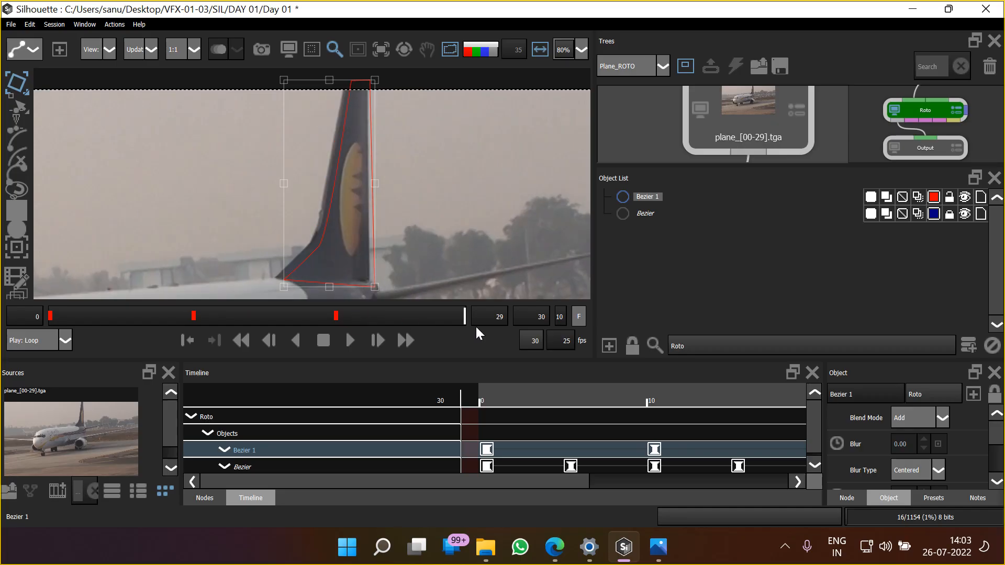
key("Left")
key("Left")
key("Left")
key("Left")
key("Left")
key("Left")
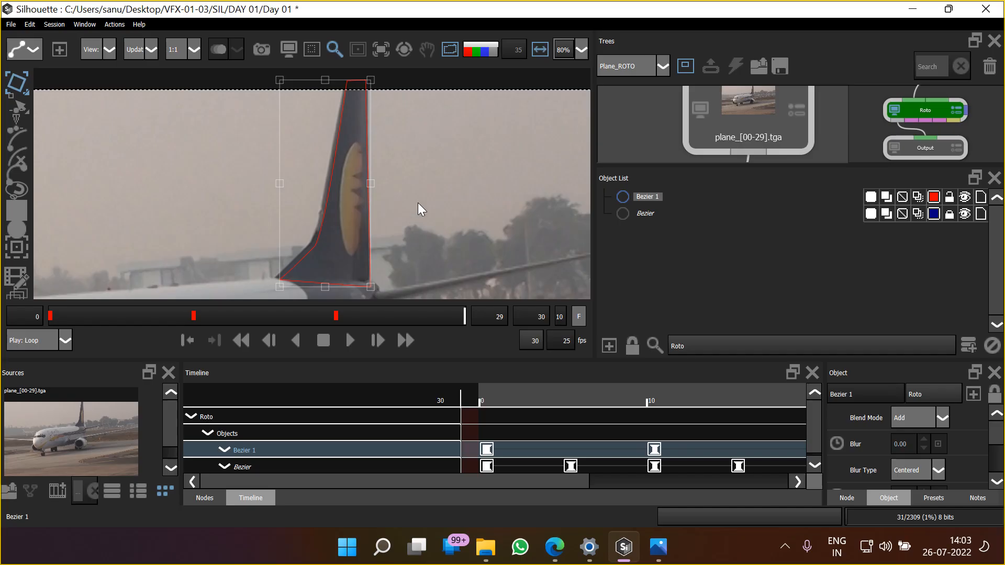
Adjust the corners of the tail fin shape's transform box so its tip and base match the fin at frame 30
left_click_drag(280, 288, 276, 289)
left_click_drag(274, 78, 265, 74)
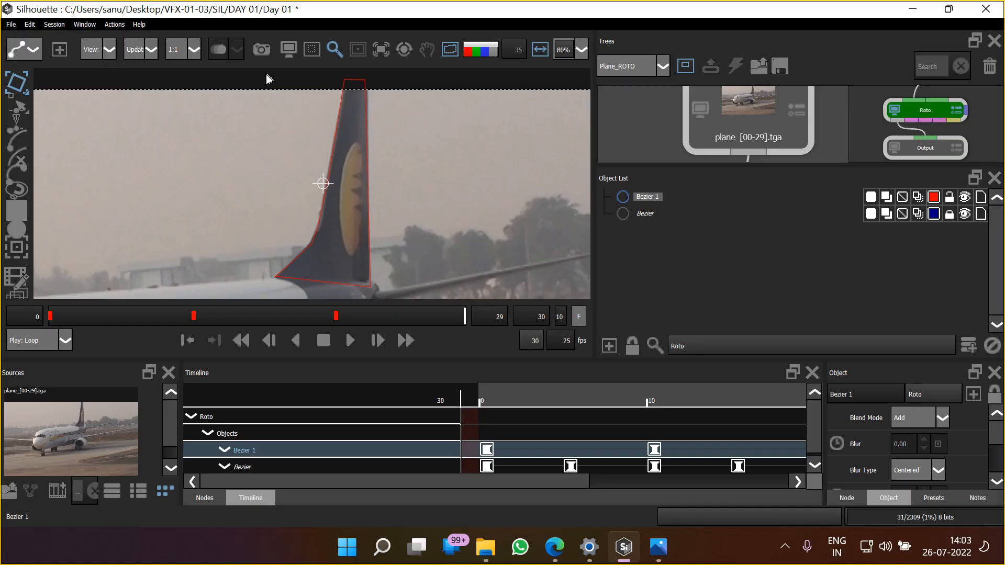
left_click_drag(332, 111, 333, 111)
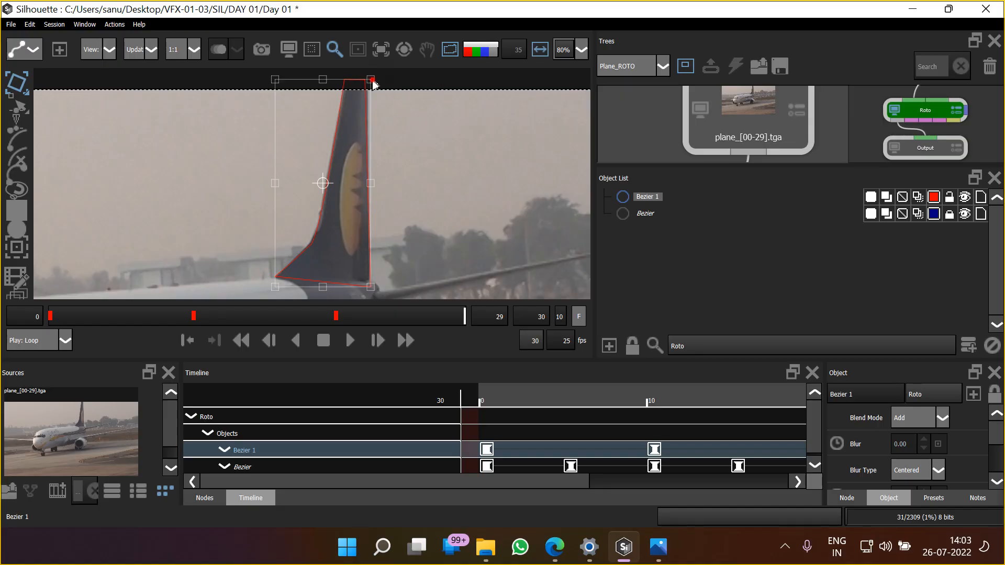
left_click_drag(375, 81, 376, 80)
left_click_drag(278, 80, 274, 79)
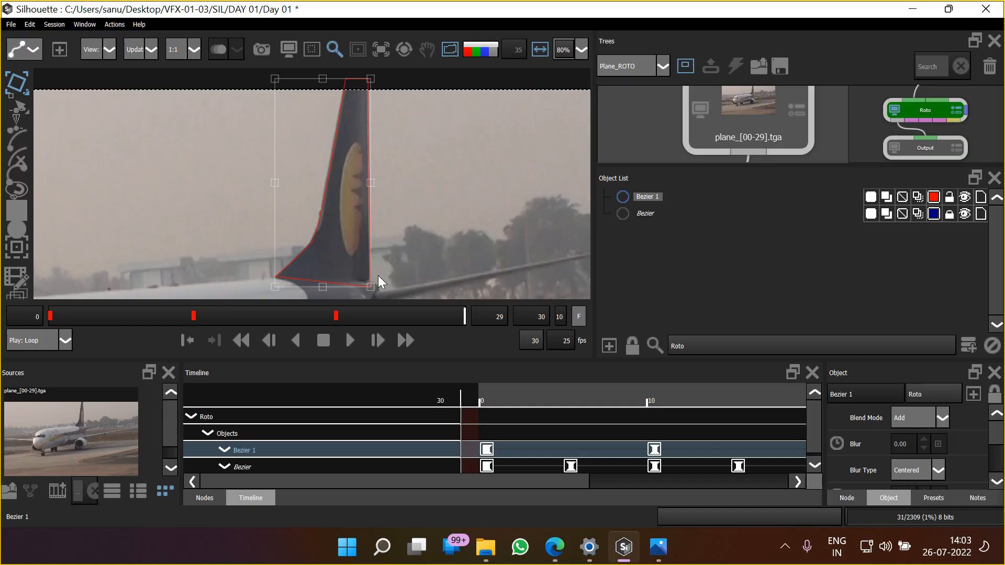
left_click_drag(371, 286, 368, 286)
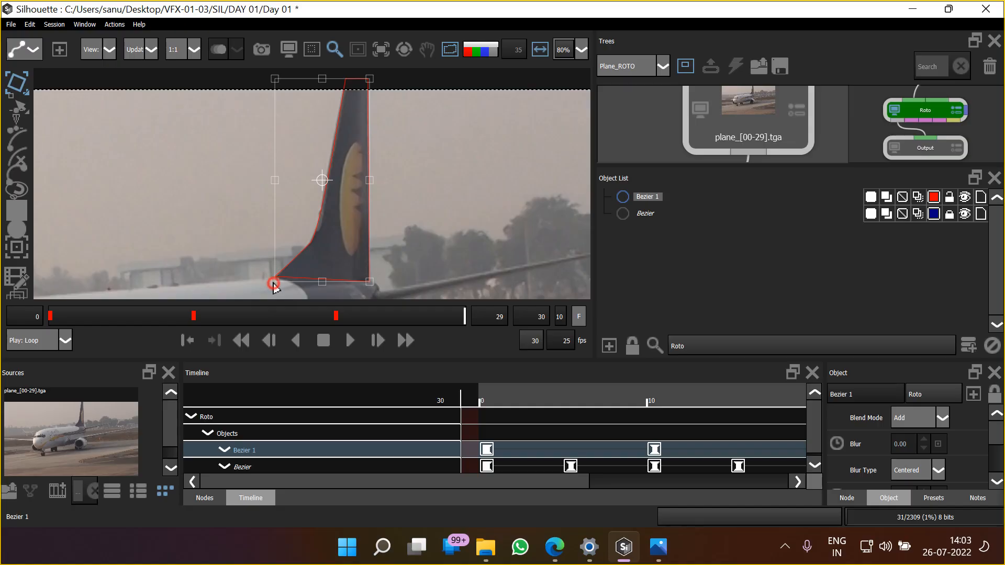
left_click_drag(271, 285, 272, 287)
Play back the shot to check the fin and engine mattes in overlay and alpha views, and return to frame 0
scroll(406, 173, "down", 3)
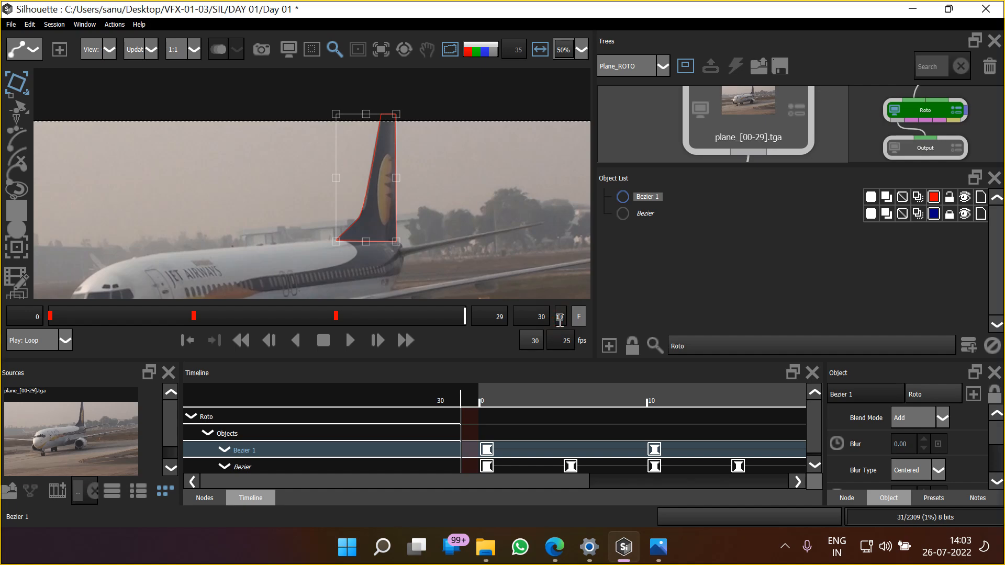
left_click(351, 341)
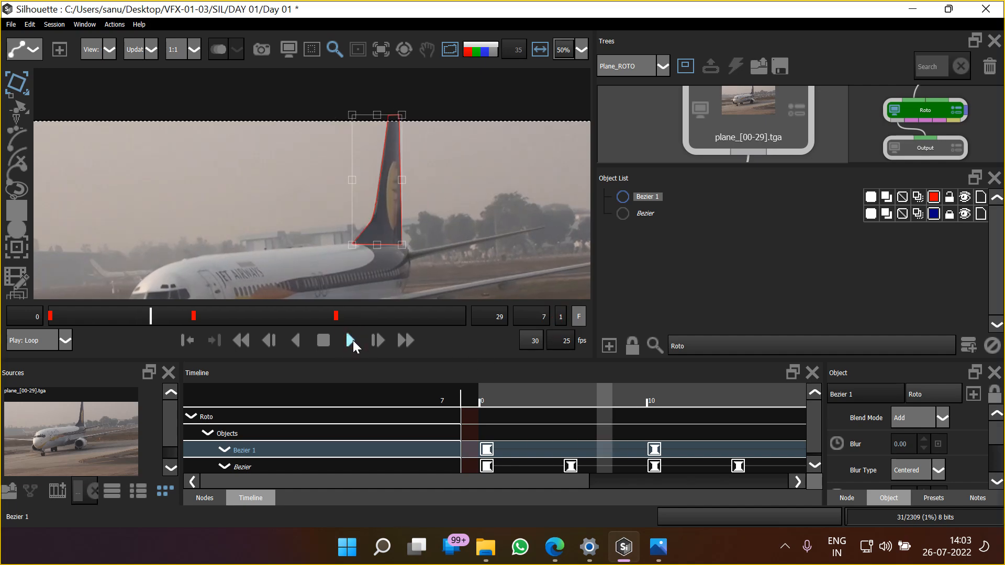
left_click(657, 274)
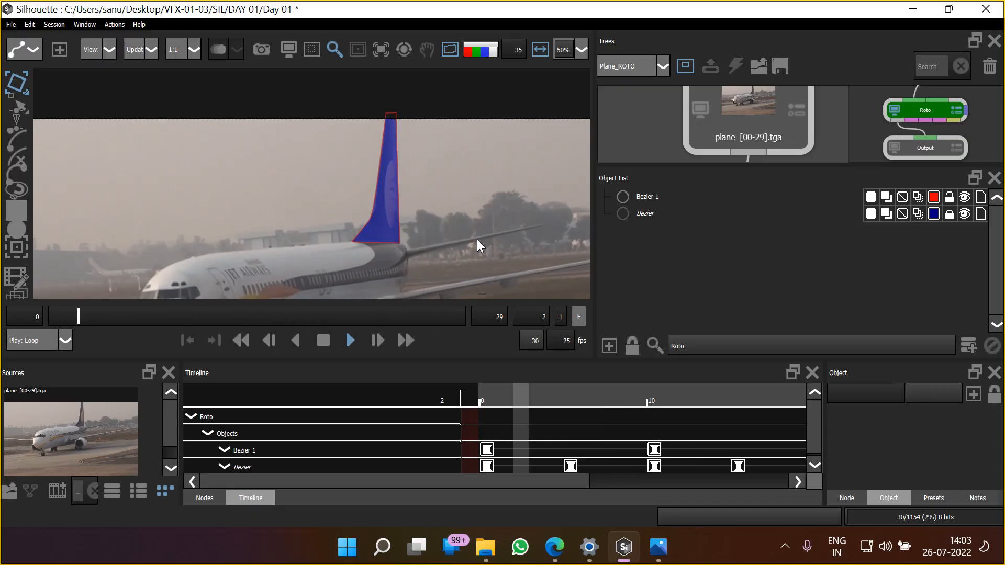
key("a")
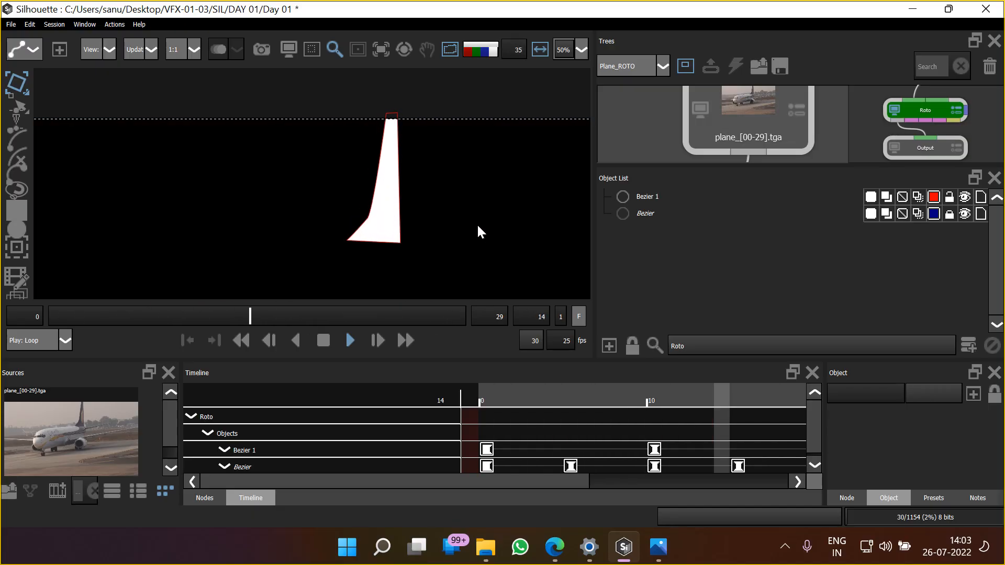
key("f")
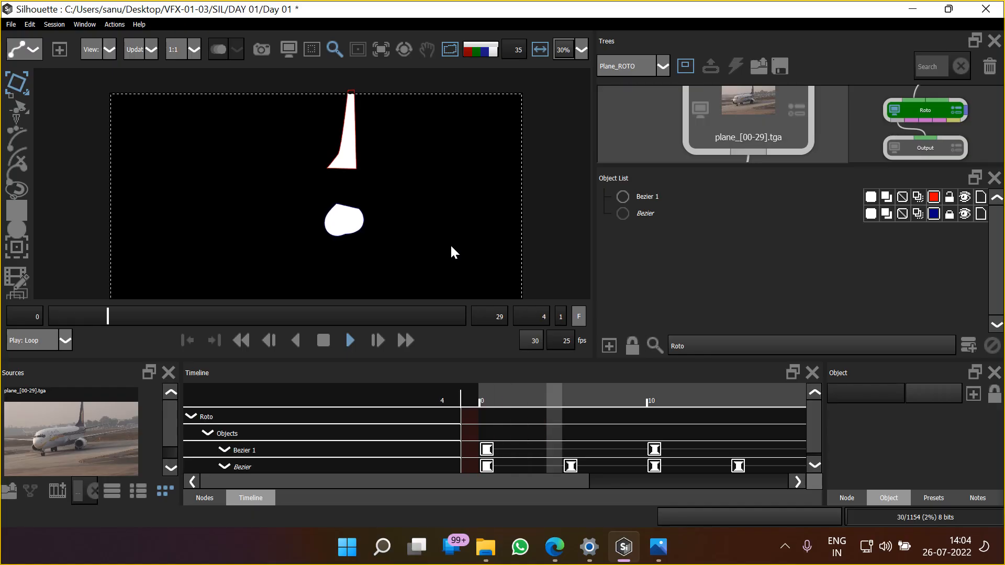
left_click(323, 341)
left_click(239, 341)
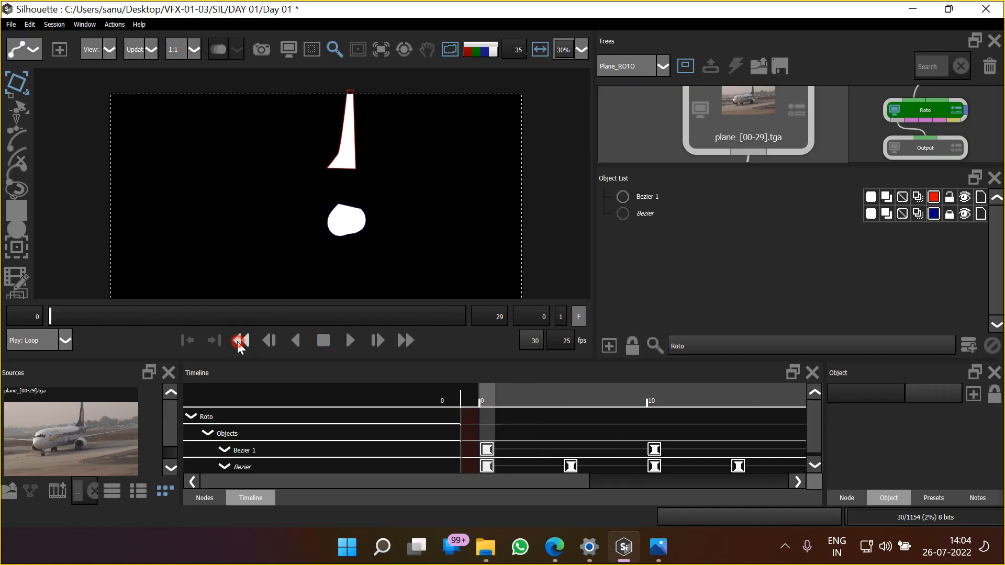
Return to the footage view and lock the finished tail fin shape
left_click_drag(342, 251, 355, 252)
key("a")
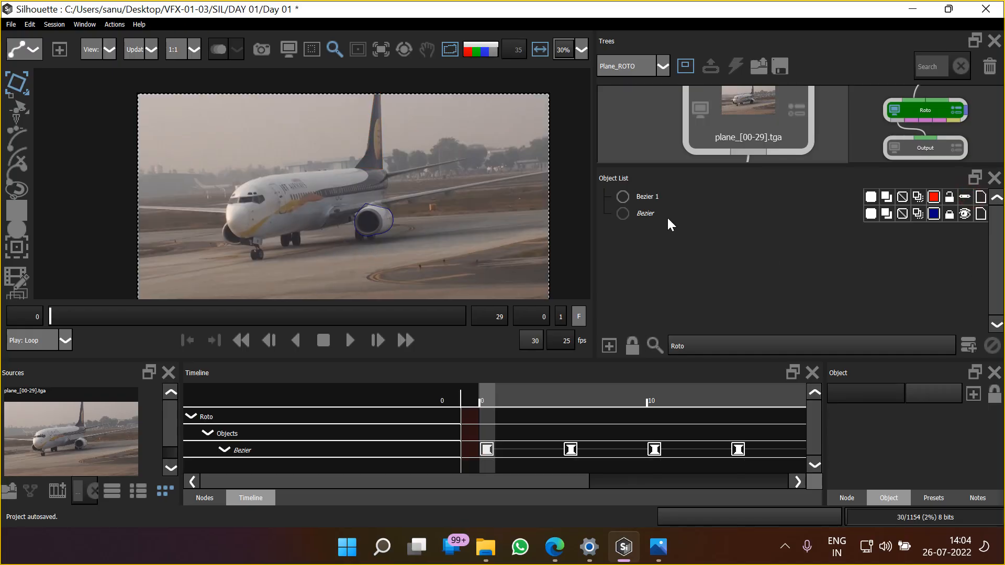
left_click(949, 197)
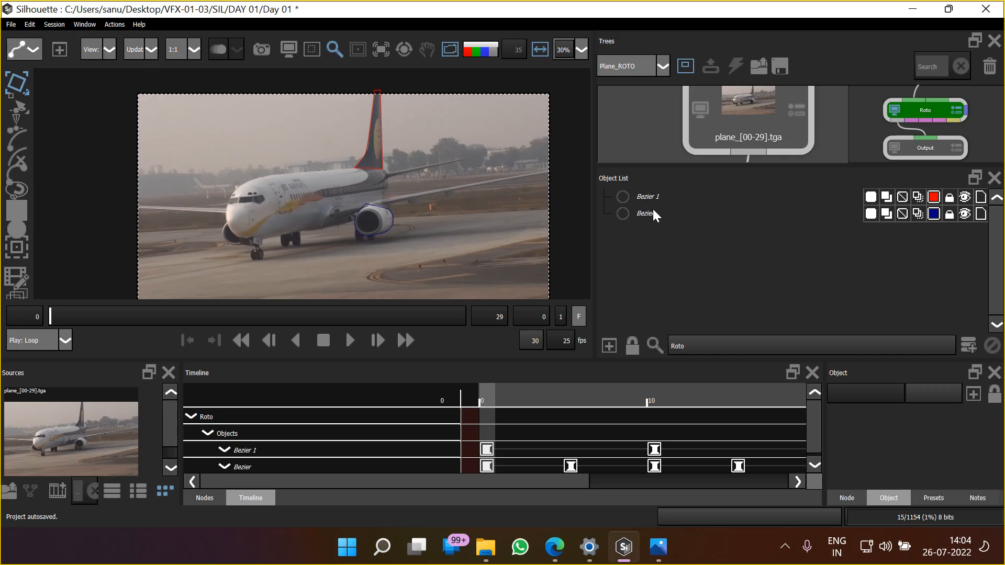
Start a Bezier shape for the fuselage at frame 0, placing points from inside the fin base around the tail and along the belly
scroll(322, 181, "up", 2)
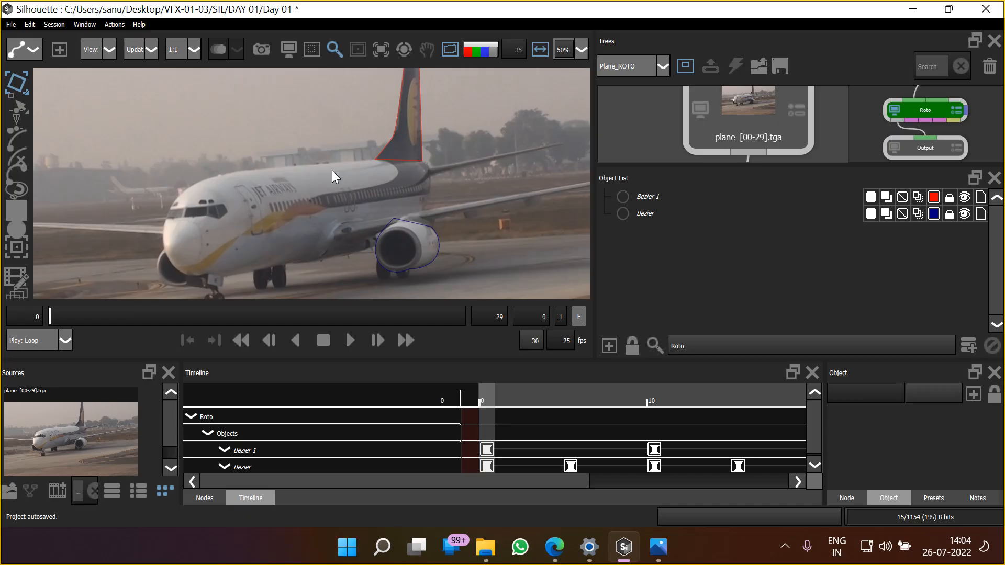
scroll(315, 202, "up", 1)
left_click_drag(315, 202, 278, 174)
scroll(325, 169, "up", 1)
scroll(325, 168, "down", 1)
scroll(441, 142, "down", 1)
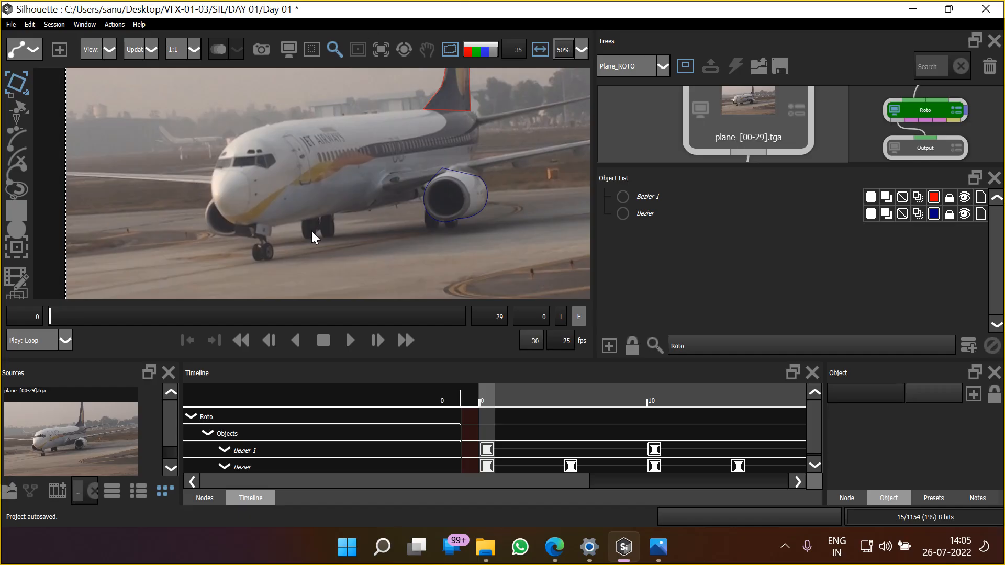
left_click(16, 169)
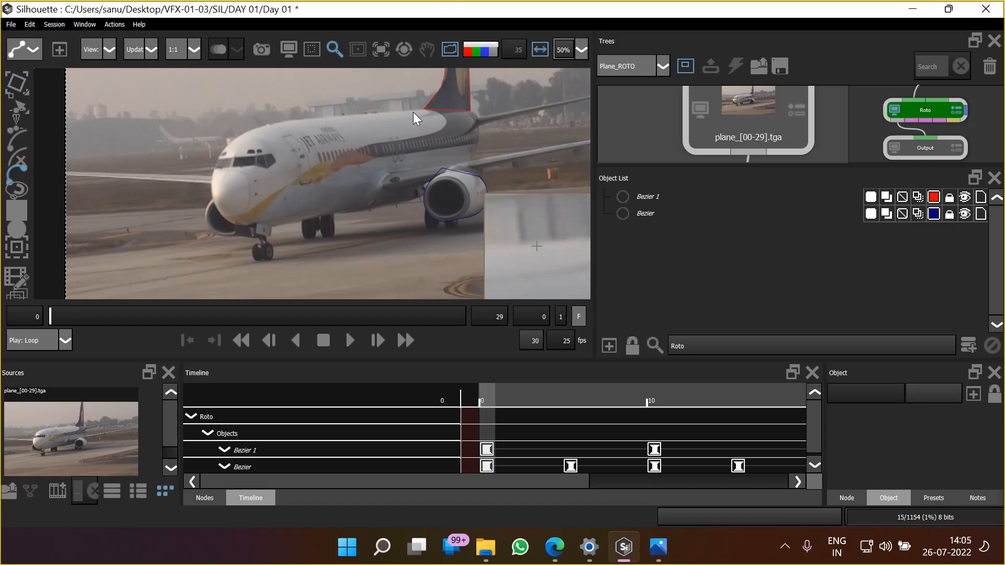
left_click(451, 102)
left_click(475, 113)
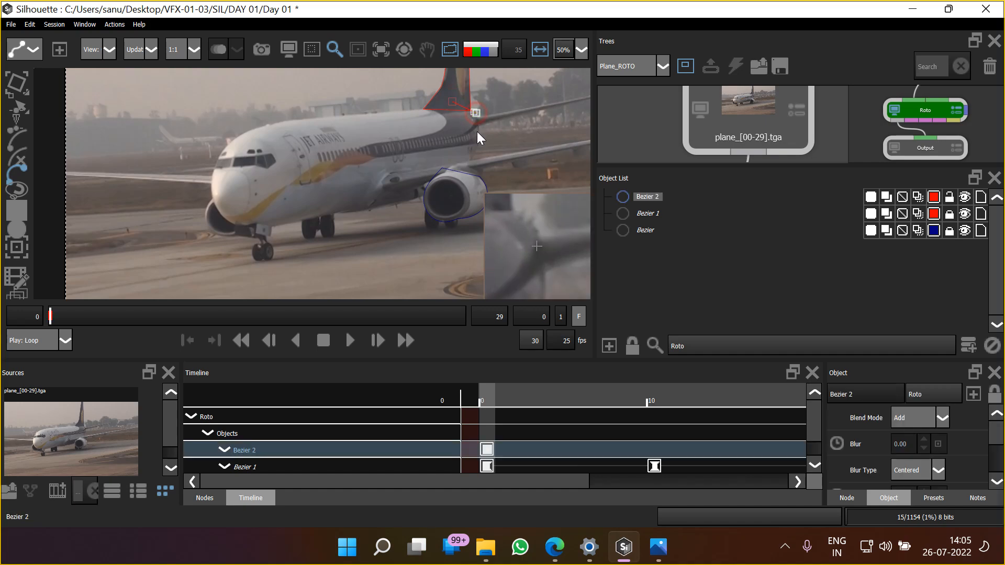
left_click(473, 159)
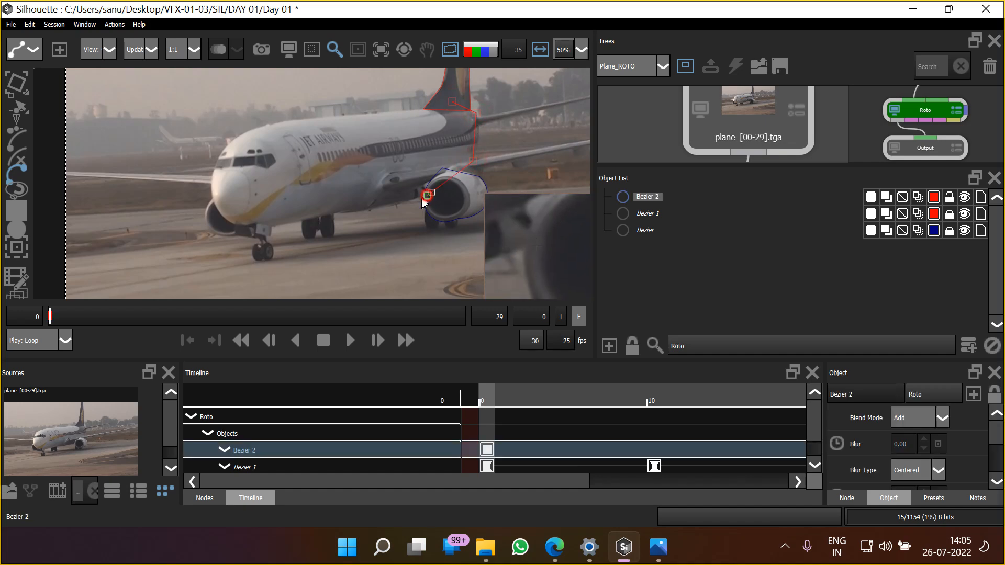
left_click(426, 196)
left_click(365, 211)
left_click(332, 212)
left_click(275, 224)
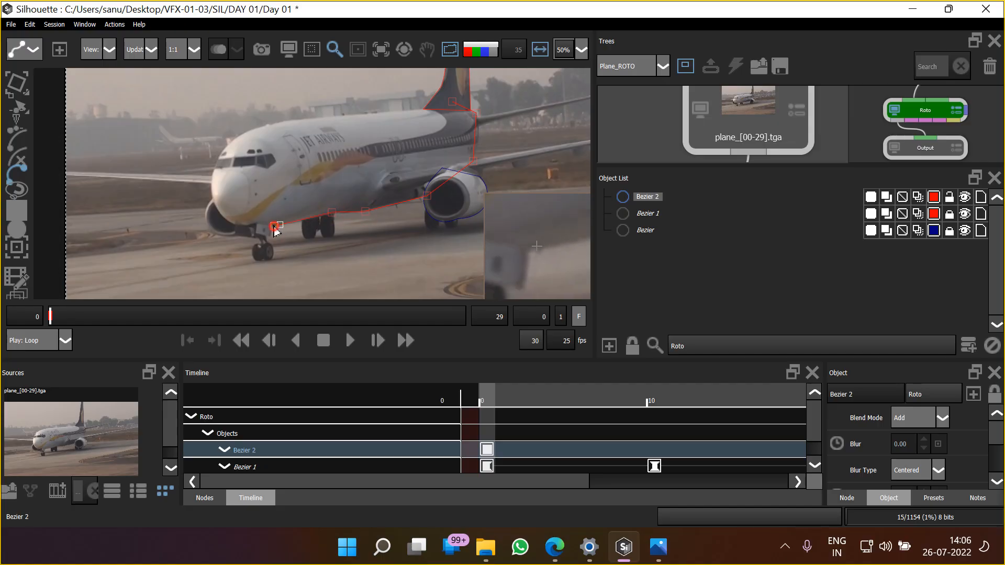
Continue the fuselage shape around the nose and along the roof, closing it at the first point inside the tail fin
left_click(230, 221)
left_click(212, 194)
left_click(225, 149)
left_click_drag(268, 125, 279, 129)
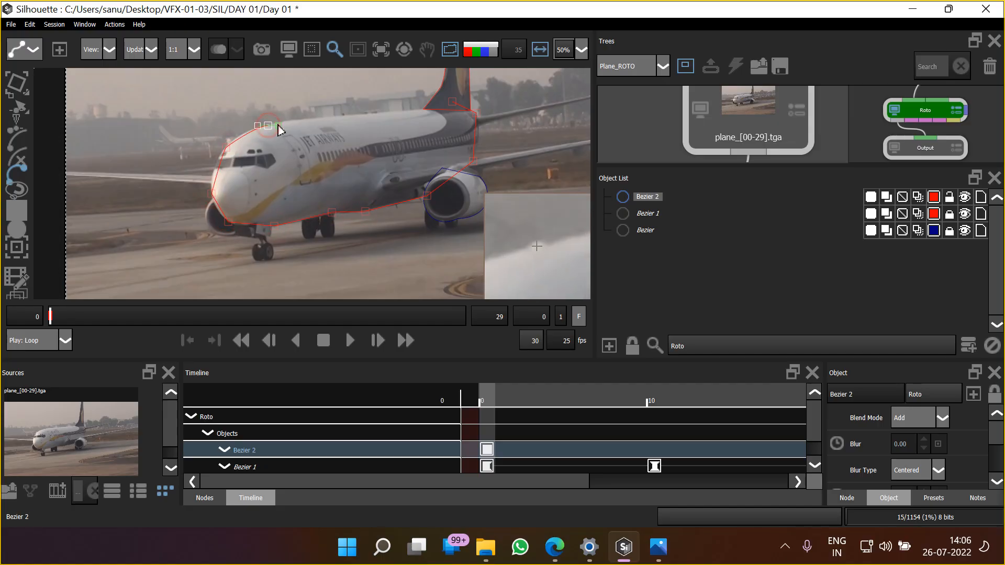
left_click(354, 116)
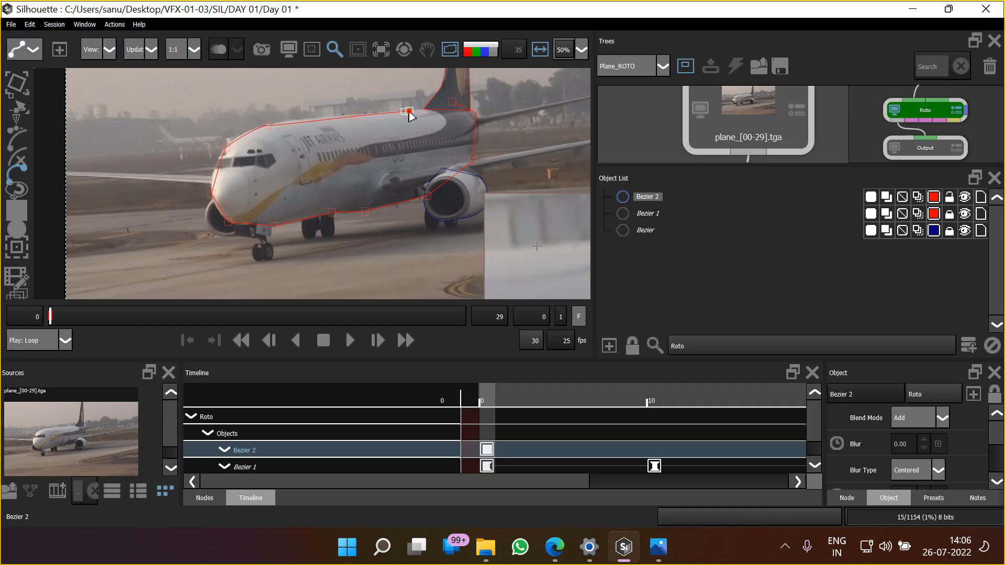
left_click(453, 101)
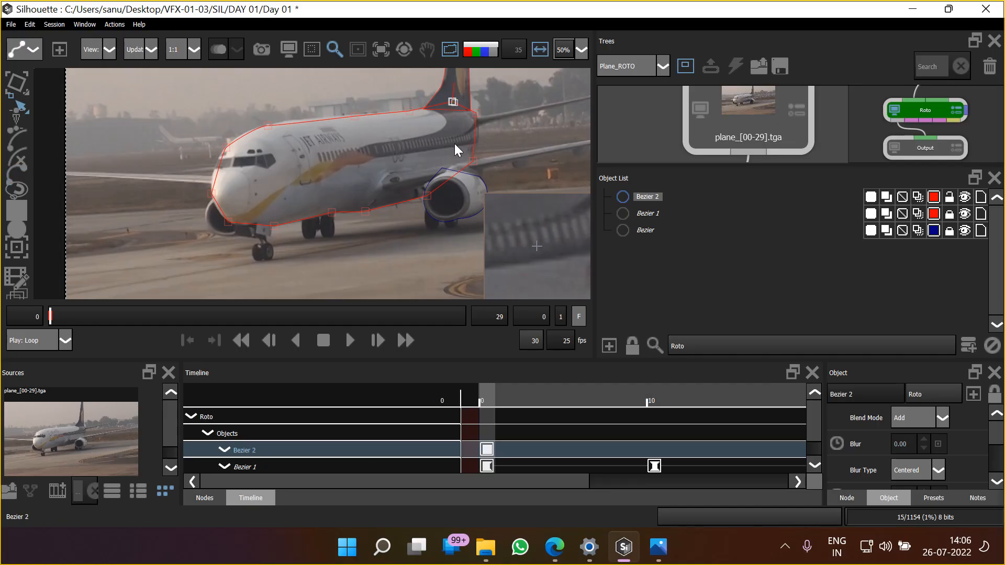
Try moving the fuselage shape's overlapping point down out of the fin in the alpha view, and undo the move
scroll(455, 143, "up", 3)
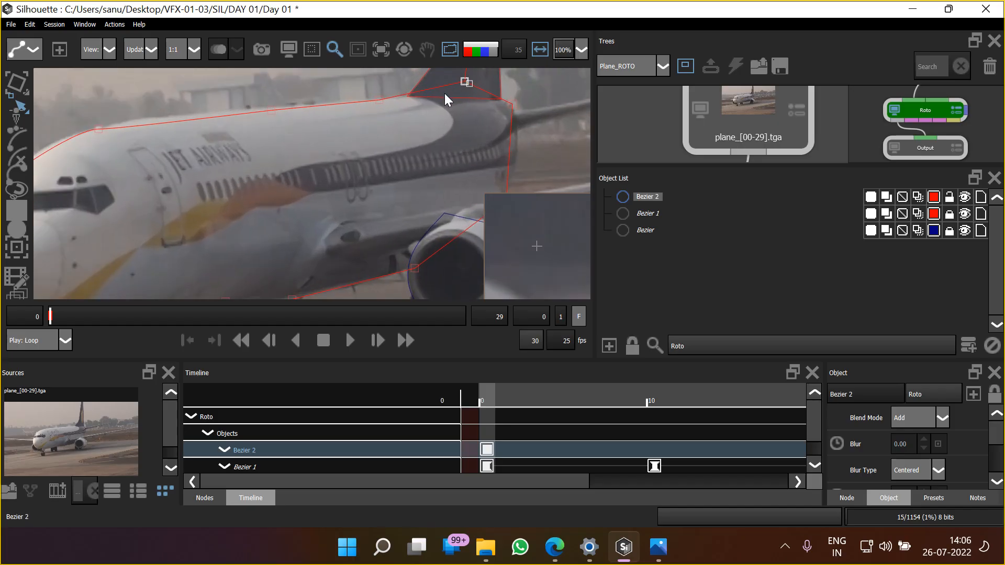
key("s")
key("a")
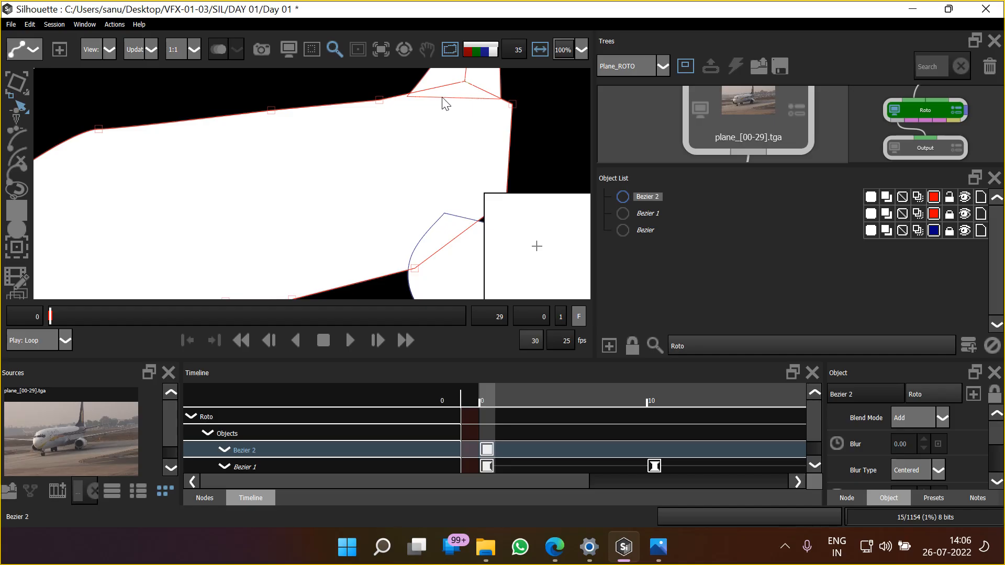
left_click_drag(429, 199, 387, 228)
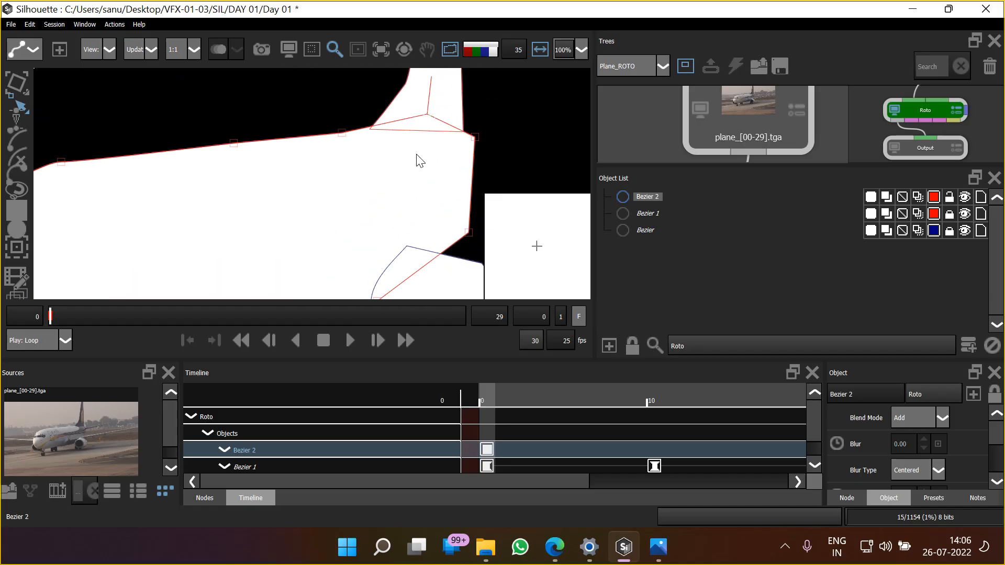
left_click_drag(427, 115, 428, 139)
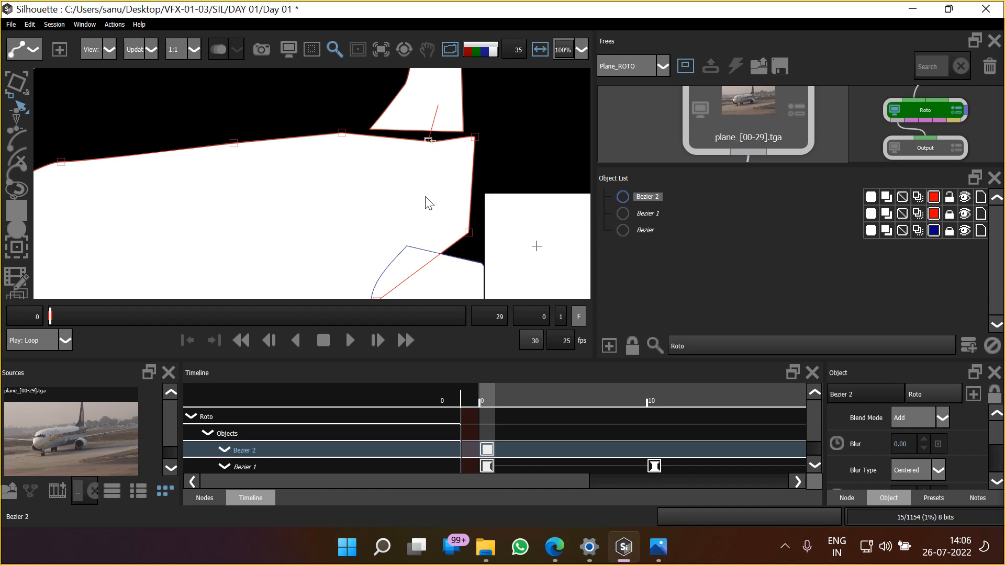
key("ctrl+z")
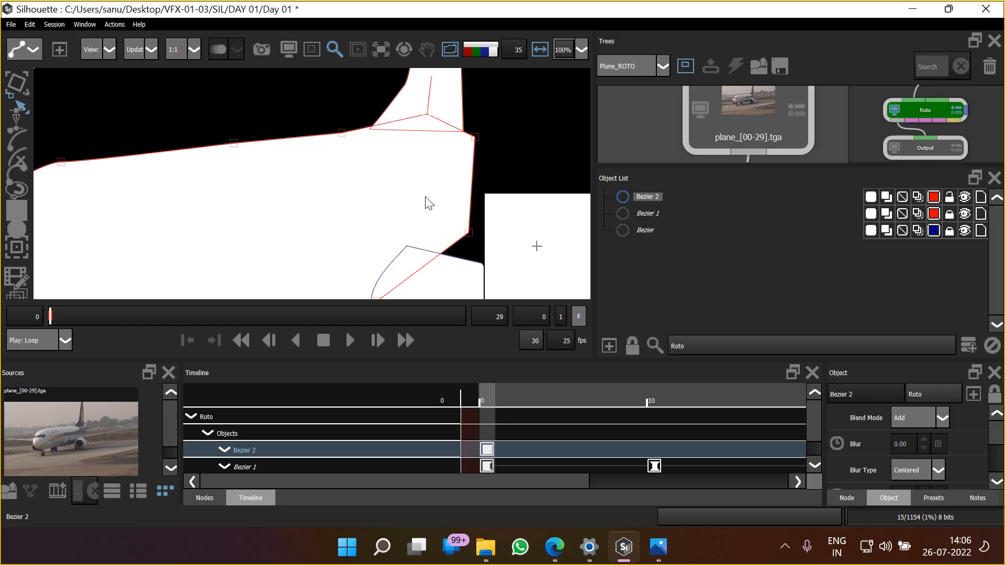
key("a")
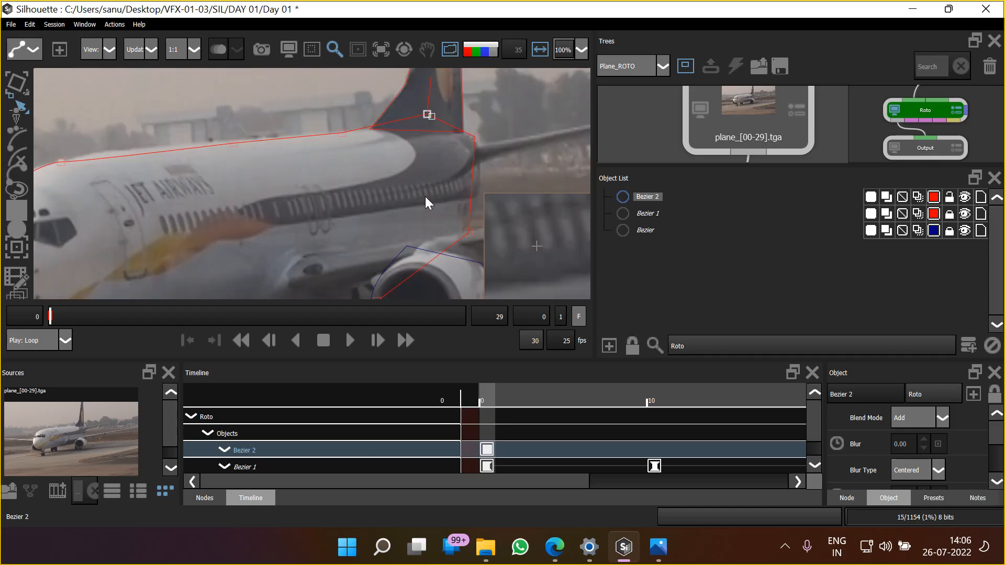
Convert the fuselage shape's two roof points, above the cockpit and mid-fuselage, to Cardinal
left_click_drag(304, 175, 433, 156)
left_click(189, 143)
right_click(190, 143)
left_click(240, 287)
left_click(361, 125)
right_click(360, 127)
left_click(398, 270)
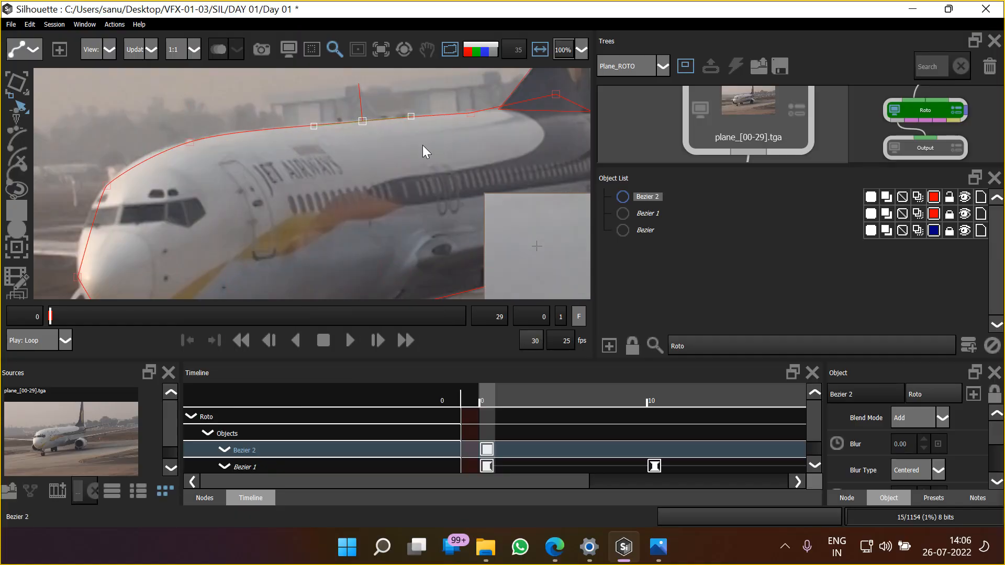
Convert the fuselage roof point ahead of the tail fin to Corner and move it to the fin's front base
scroll(483, 134, "up", 3)
left_click_drag(467, 128, 300, 180)
scroll(300, 180, "up", 1)
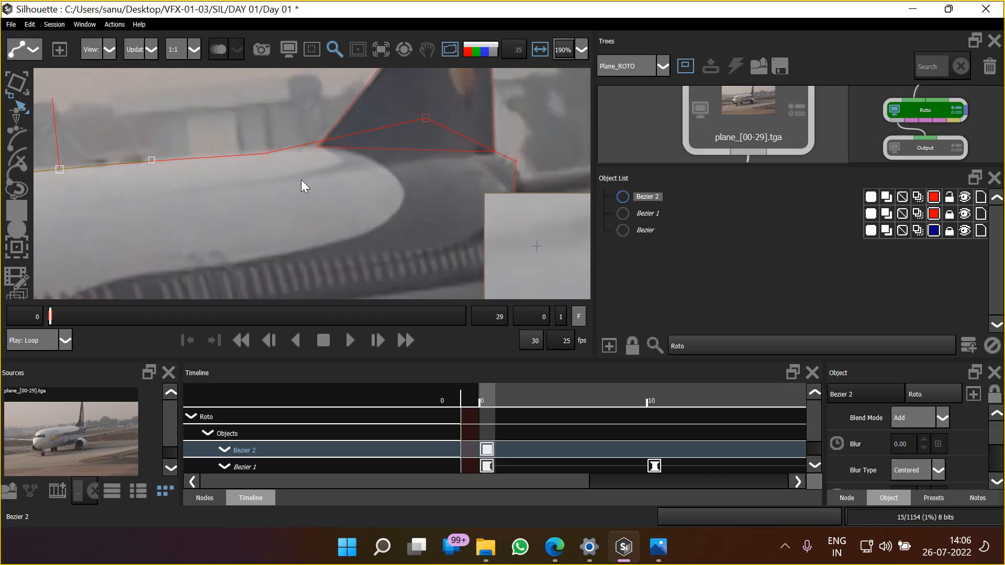
left_click(266, 155)
right_click(267, 157)
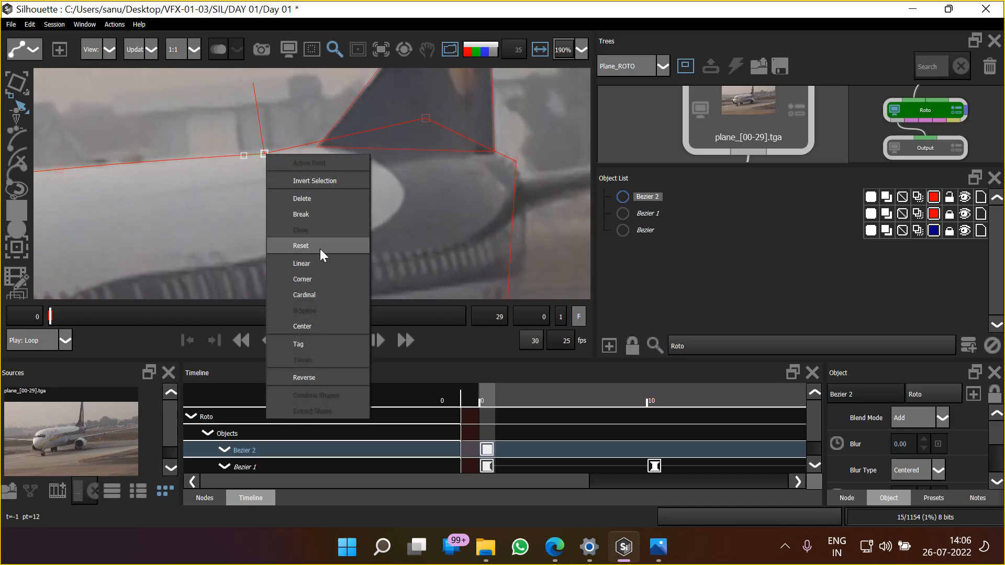
left_click(313, 279)
left_click_drag(265, 154, 327, 149)
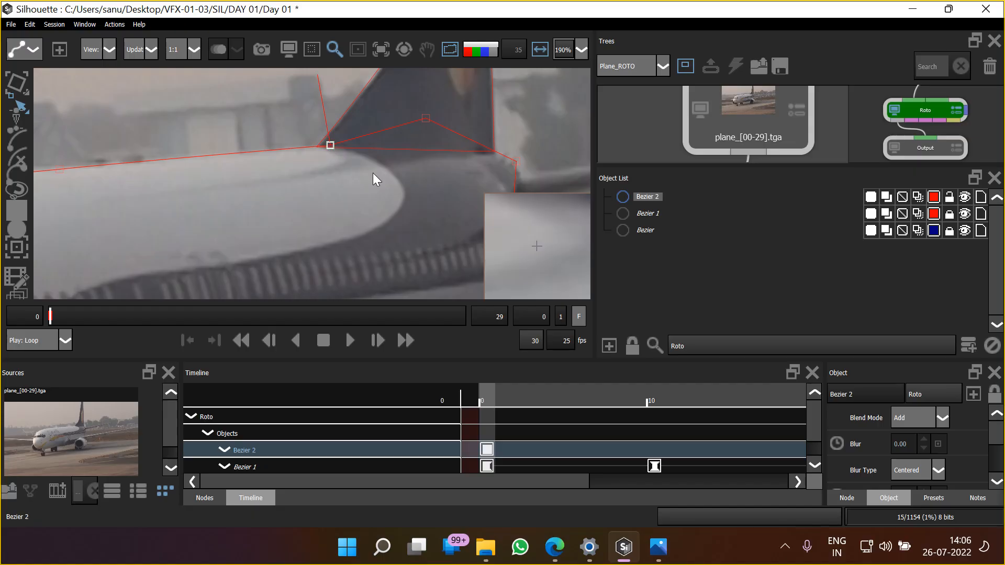
Convert the fuselage shape's rear point to Cardinal, lower it along the tail end, and move the point inside the fin toward its rear base
scroll(409, 168, "down", 2)
left_click_drag(409, 167, 362, 147)
left_click(418, 124)
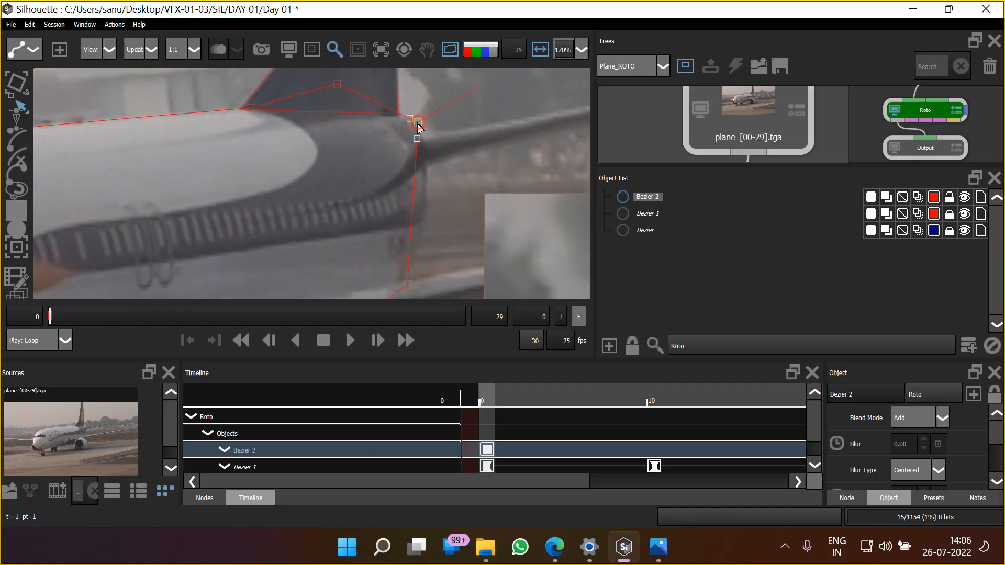
right_click(418, 126)
left_click(460, 264)
mouse_move(418, 123)
left_mouse_down()
mouse_move(418, 142)
mouse_move(424, 136)
mouse_move(415, 137)
left_mouse_up()
left_click_drag(336, 88, 378, 109)
left_click_drag(402, 207, 358, 167)
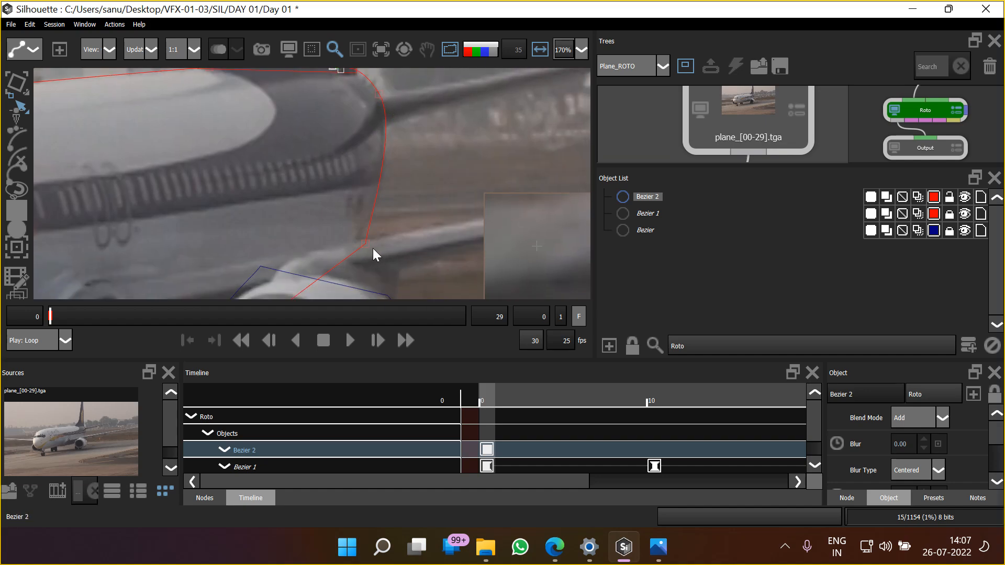
Convert the fuselage shape's lower tail point to Cardinal, shift it slightly down, and adjust its upper handle to follow the tail curve
left_click(363, 243)
right_click(366, 263)
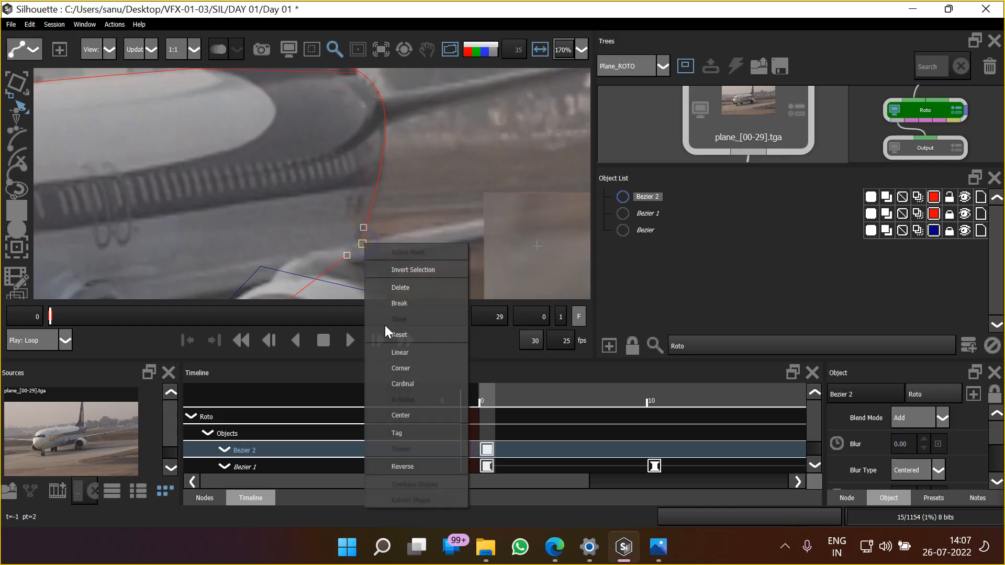
left_click(390, 383)
left_click_drag(362, 245, 358, 251)
left_click_drag(388, 199, 375, 217)
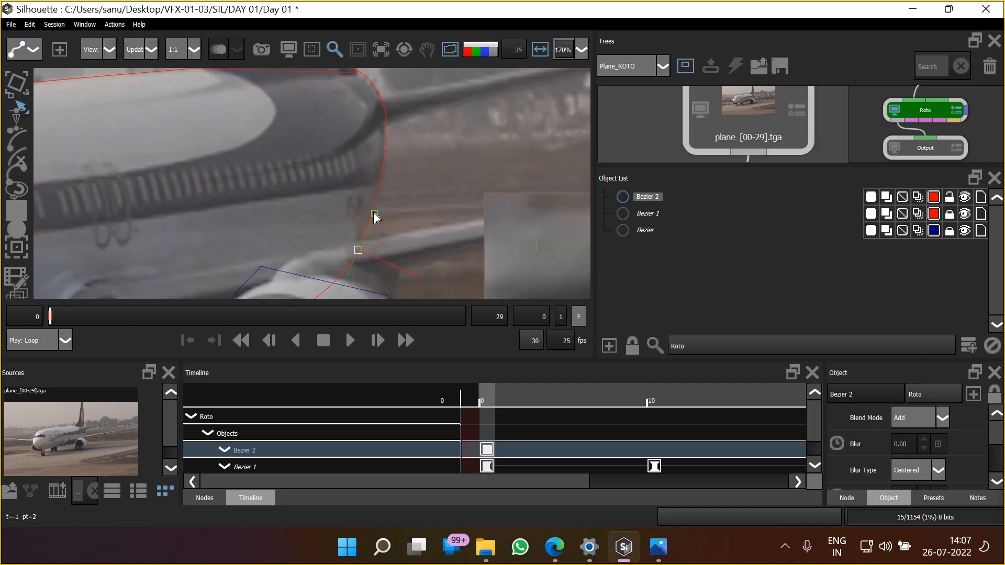
Adjust the fuselage shape's point at the edge of the engine intake to sit on the wing-root underside
left_click_drag(287, 244, 347, 124)
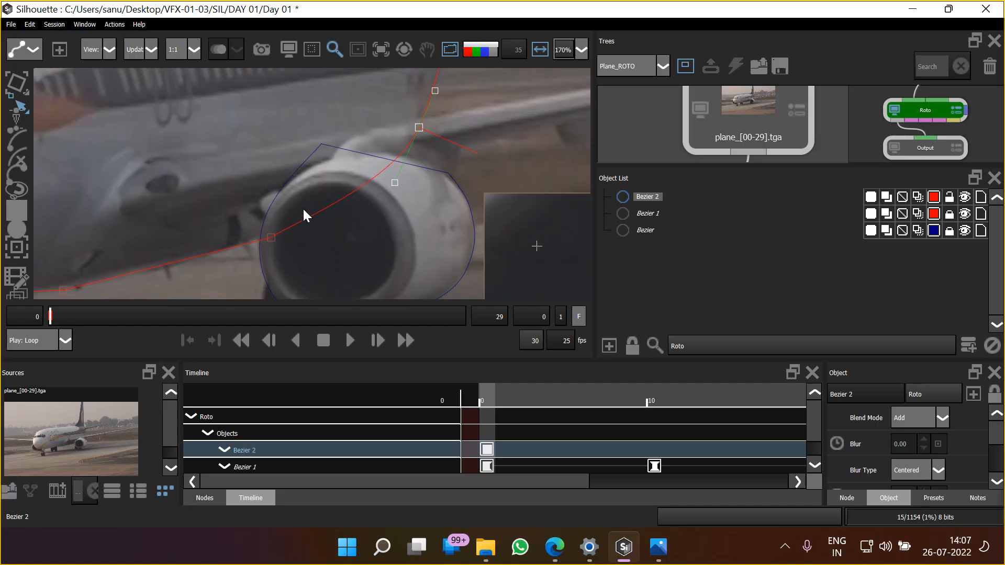
scroll(301, 215, "down", 2)
left_click_drag(301, 217, 328, 203)
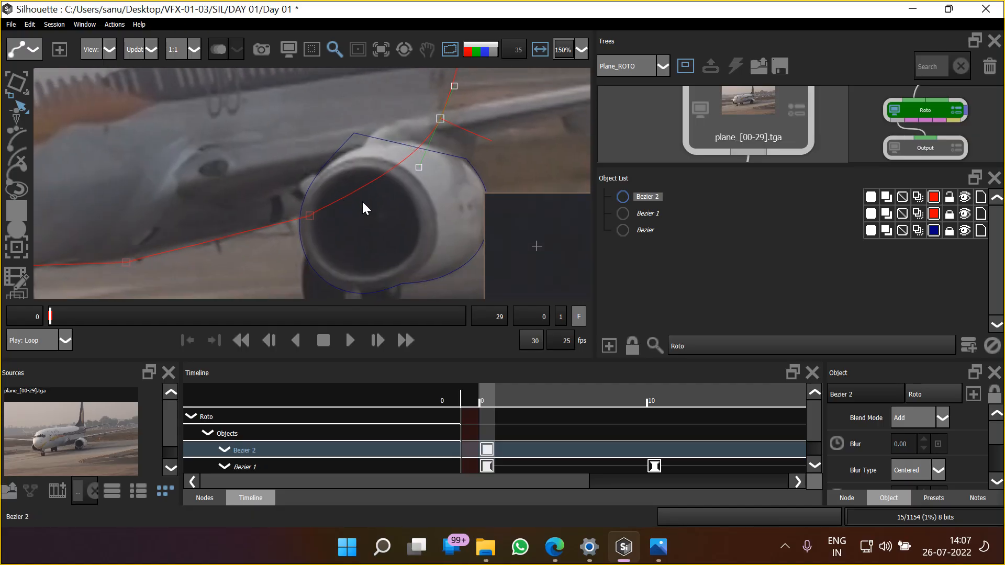
left_click(309, 216)
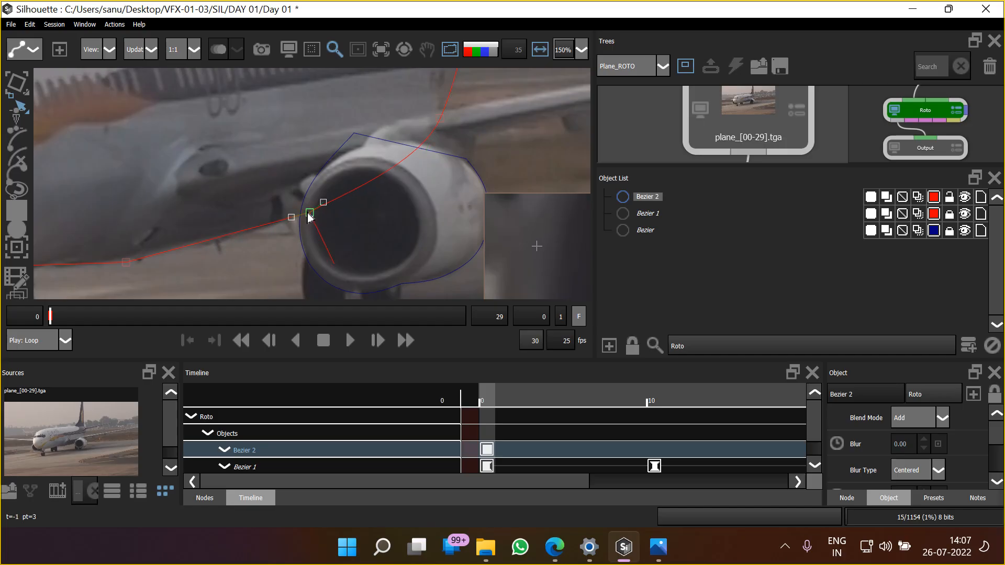
left_click_drag(306, 213, 308, 215)
Convert the fuselage shape's belly point between the engine and the main landing gear to Cardinal
left_click_drag(229, 213, 335, 175)
left_click(233, 224)
right_click(233, 224)
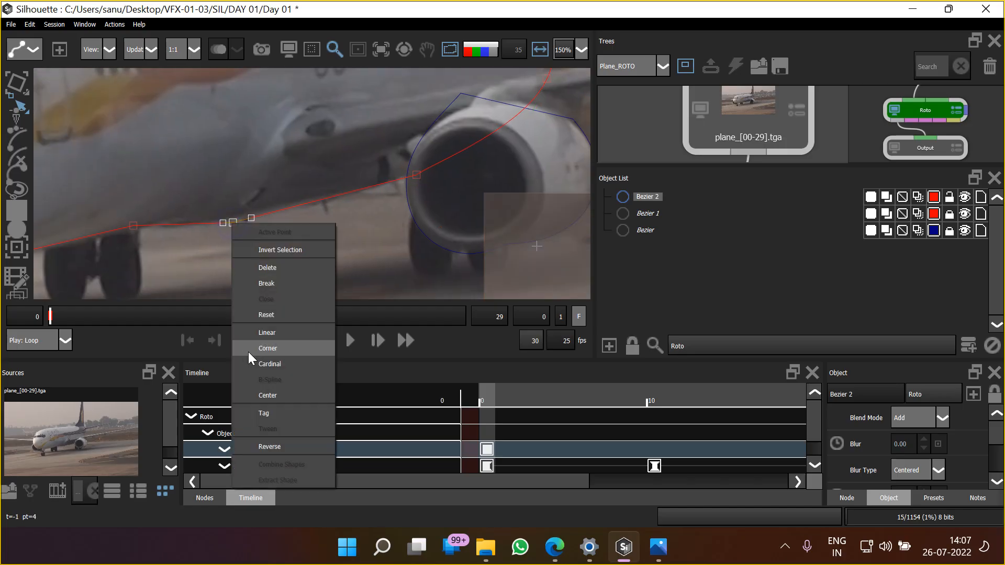
left_click(276, 364)
left_click(234, 240)
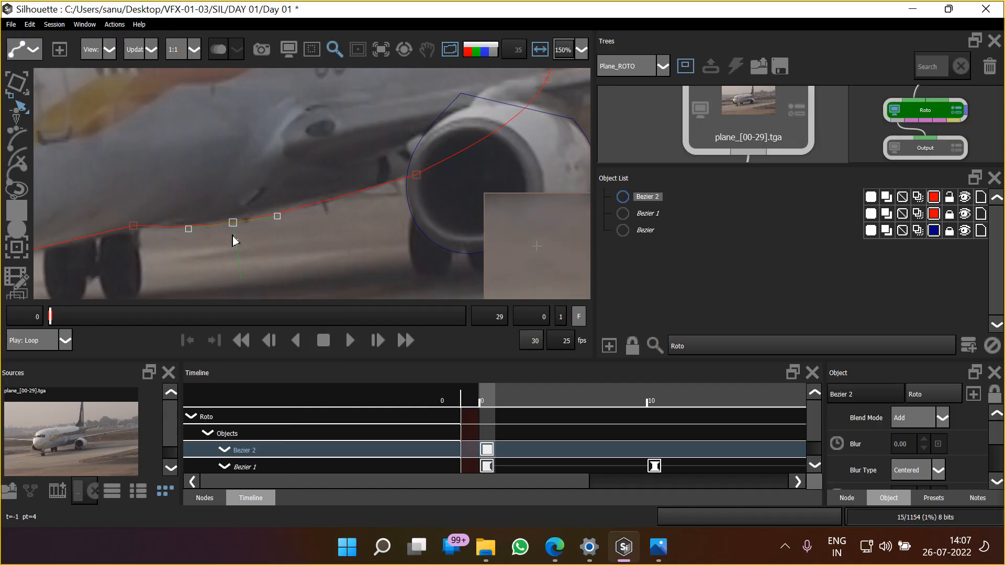
Convert the fuselage shape's two lower front points, above the nose gear and under the nose, to Cardinal
left_click_drag(178, 244, 311, 194)
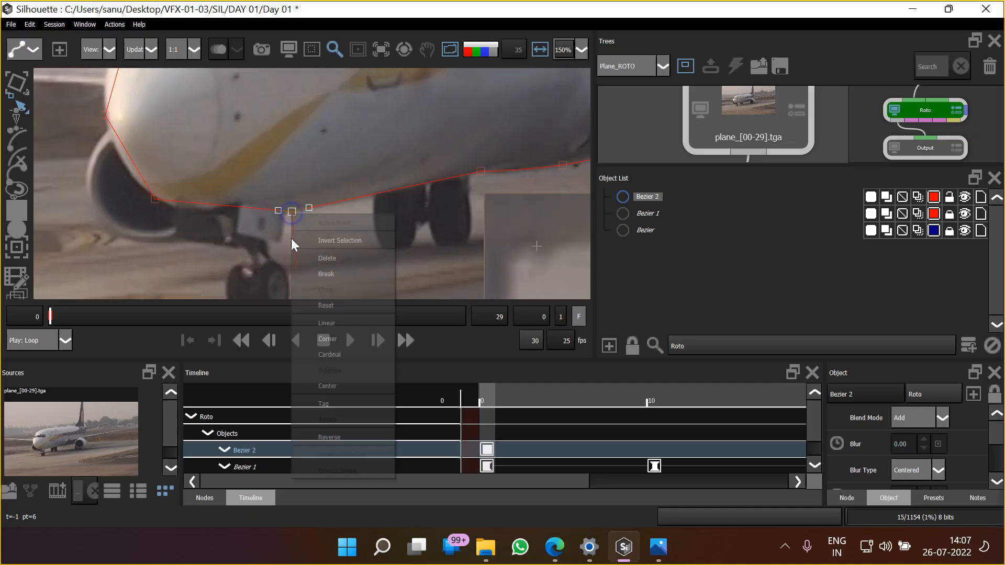
right_click(292, 213)
left_click(335, 355)
left_click_drag(170, 246, 235, 270)
left_click(221, 224)
right_click(222, 224)
left_click(263, 363)
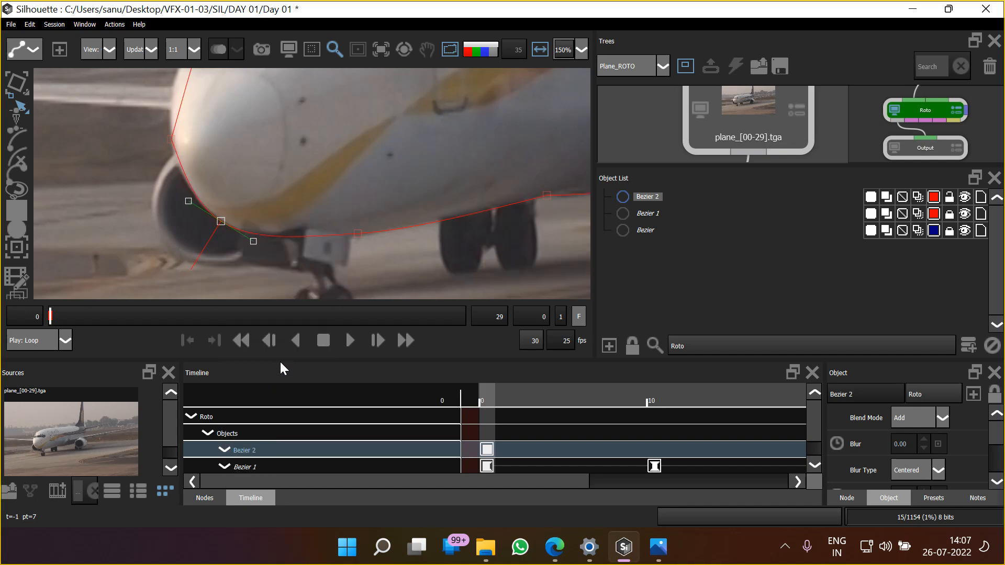
Convert the fuselage shape's nose tip point to Cardinal and nudge it slightly up
left_click_drag(201, 162, 224, 272)
left_click(195, 250)
right_click(195, 250)
left_click(243, 388)
key("Up")
key("Up")
key("Up")
key("Up")
key("Up")
key("Up")
key("Up")
key("Up")
Convert the fuselage point just above the cockpit windows to Cardinal, nudge it outward up and left, and lengthen the nose tip's upper handle
left_click_drag(255, 141, 259, 175)
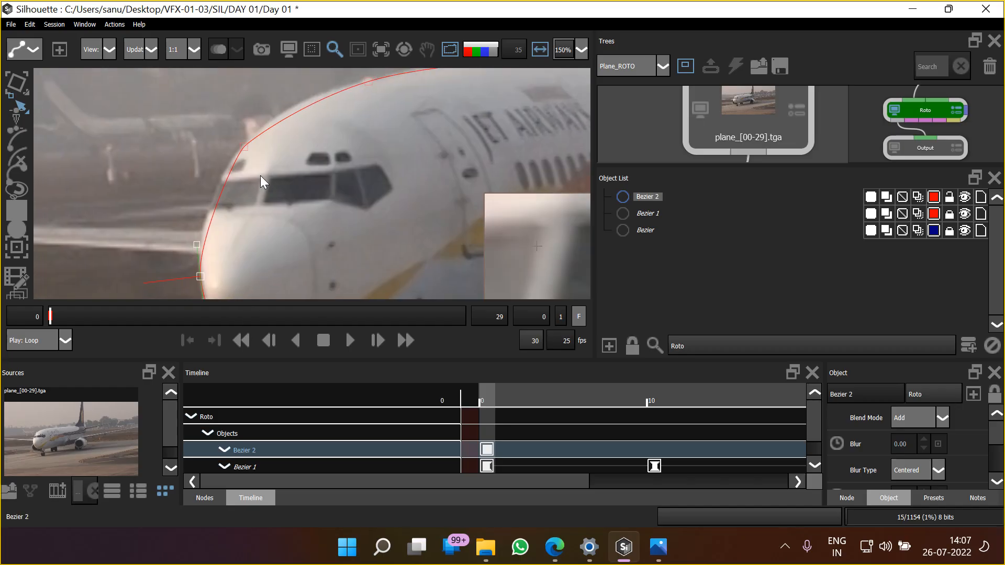
left_click(244, 148)
right_click(244, 148)
left_click(303, 289)
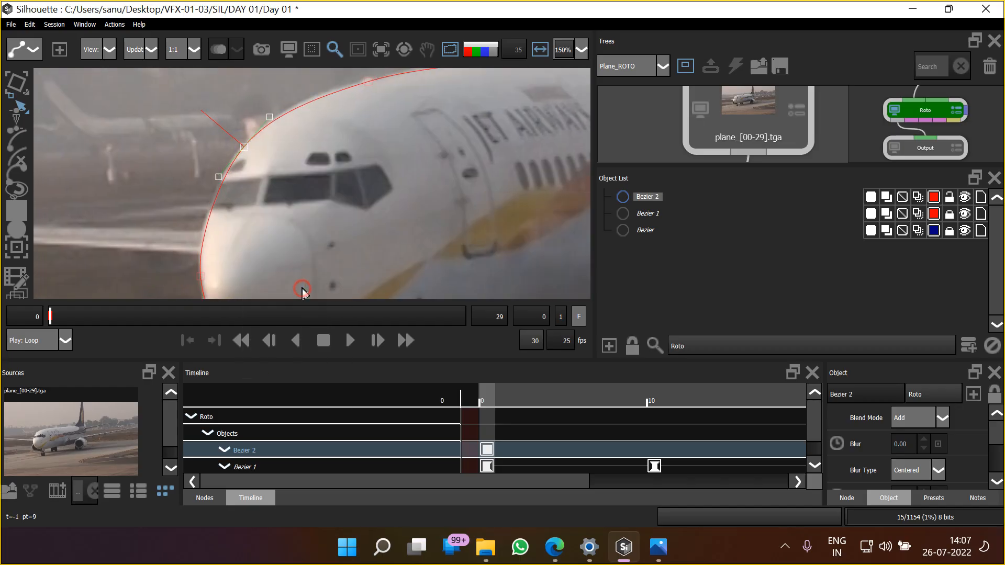
key("Left")
key("Left")
key("Left")
key("Up")
key("Up")
key("Up")
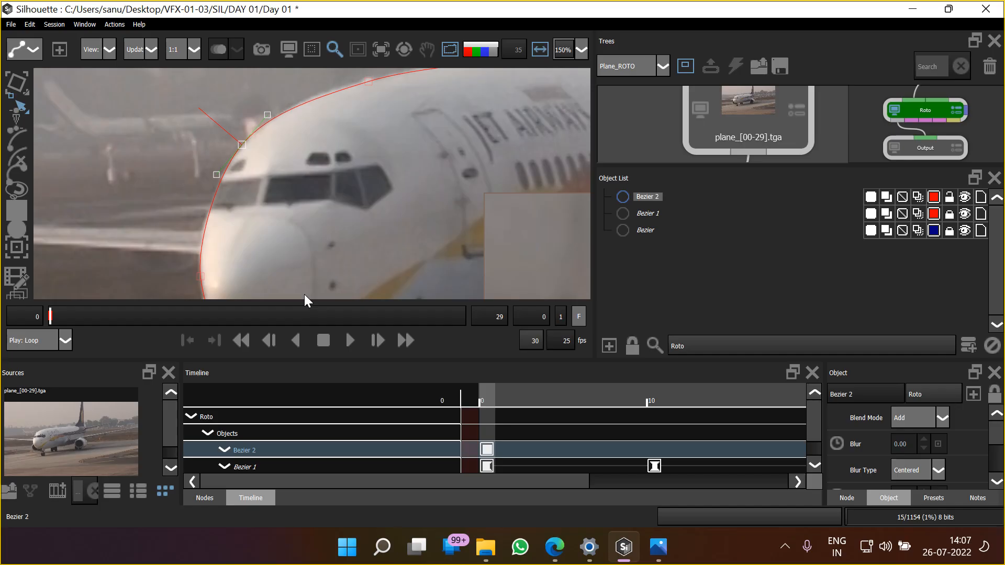
left_click(200, 276)
left_click_drag(196, 245, 194, 238)
Convert the fuselage roof point behind the cockpit to Cardinal and nudge it slightly up to the roof edge
left_click_drag(343, 127, 289, 225)
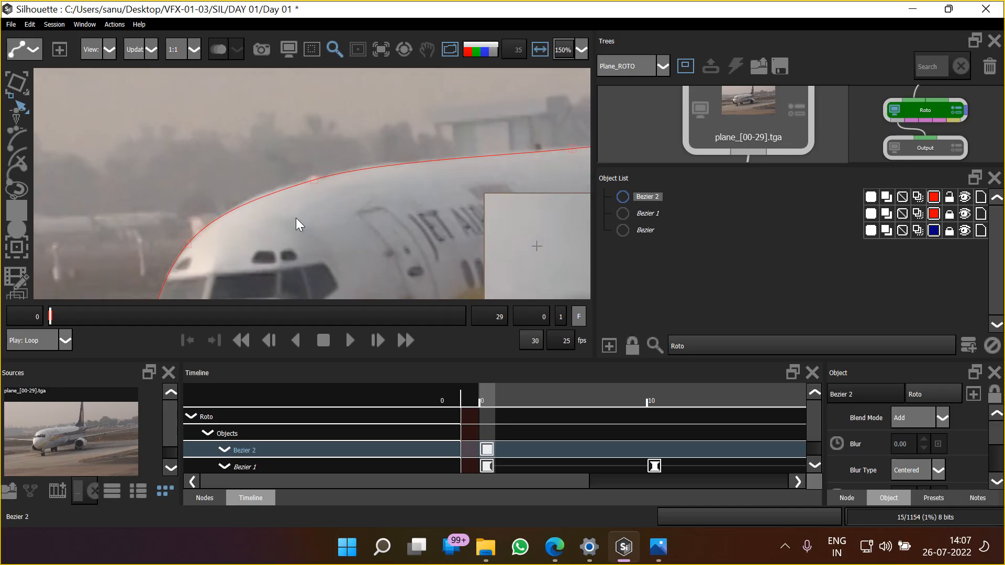
left_click(314, 180)
right_click(314, 179)
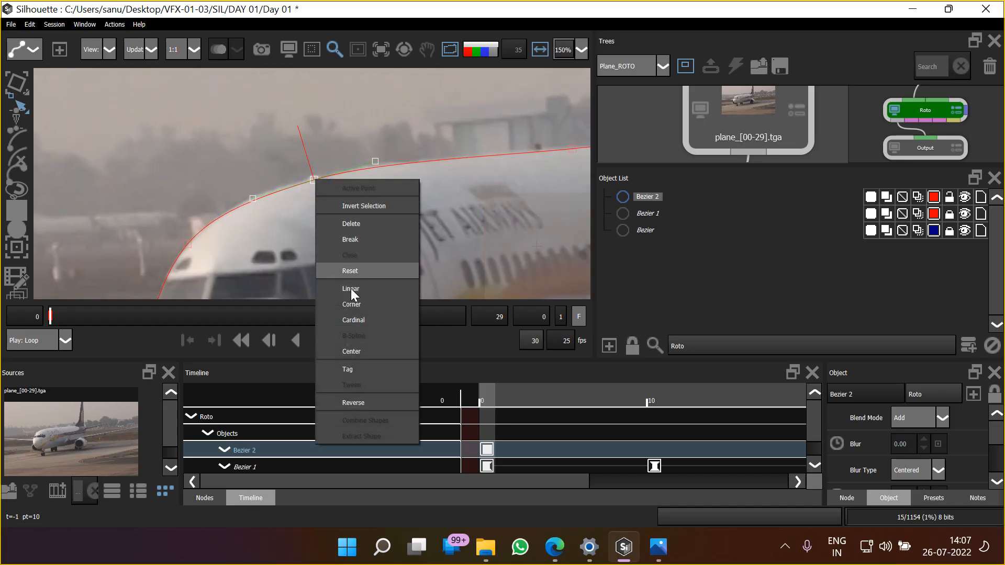
left_click(359, 321)
key("Up")
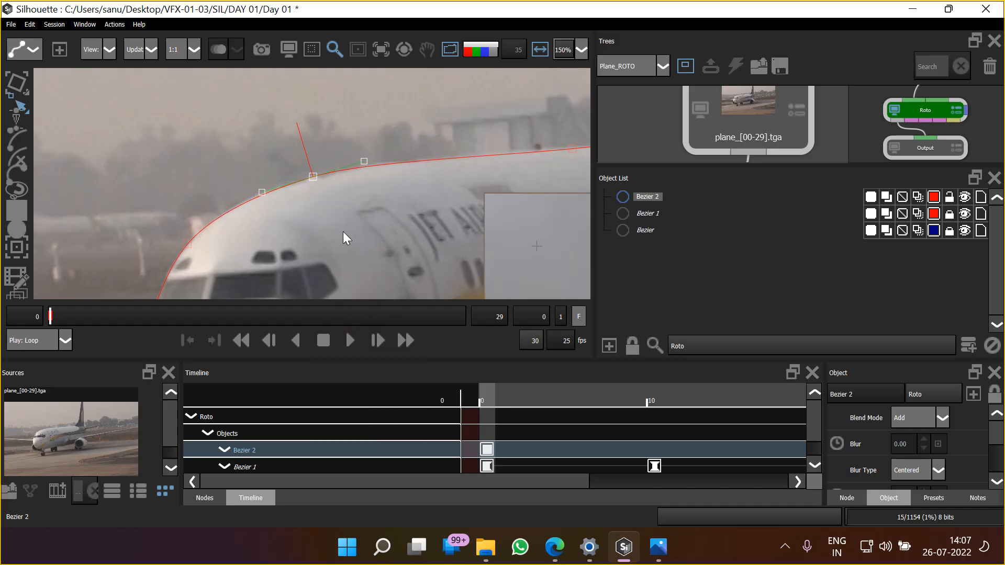
Examine the combined plane shapes in the colour overlay and alpha views, with the shape outlines toggled off and on
scroll(346, 218, "down", 5)
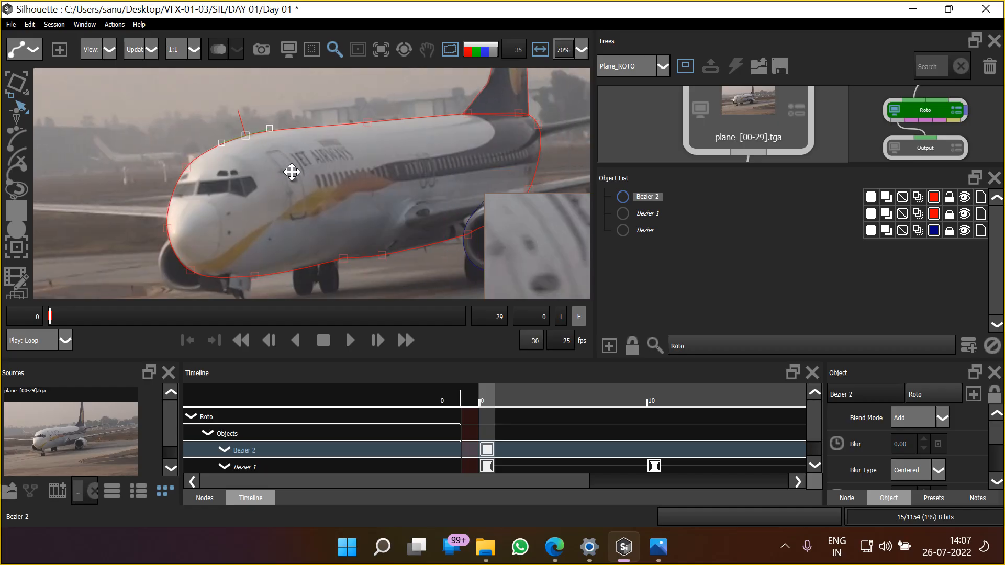
scroll(292, 172, "down", 3)
left_click(328, 189)
key("s")
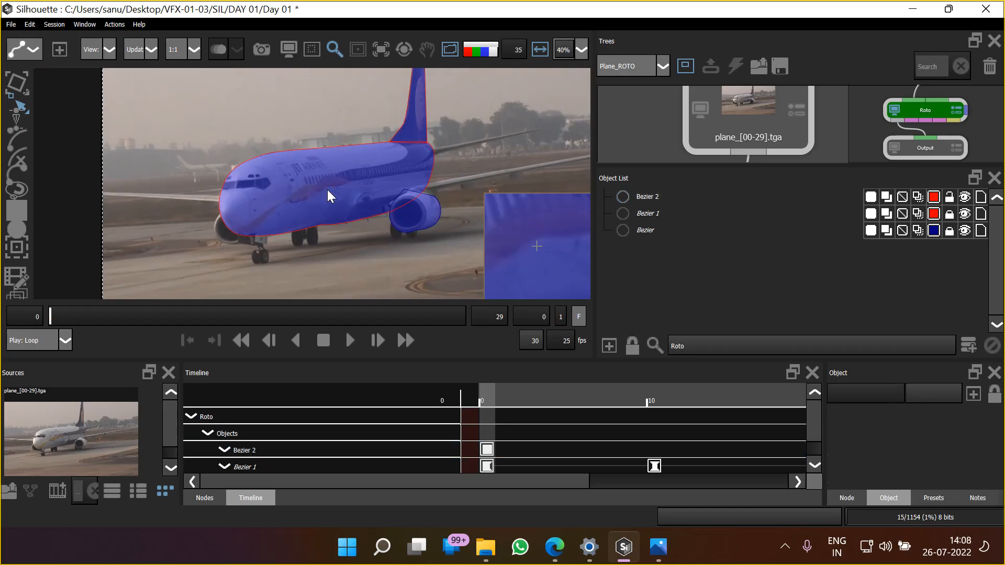
key("a")
left_click(365, 269)
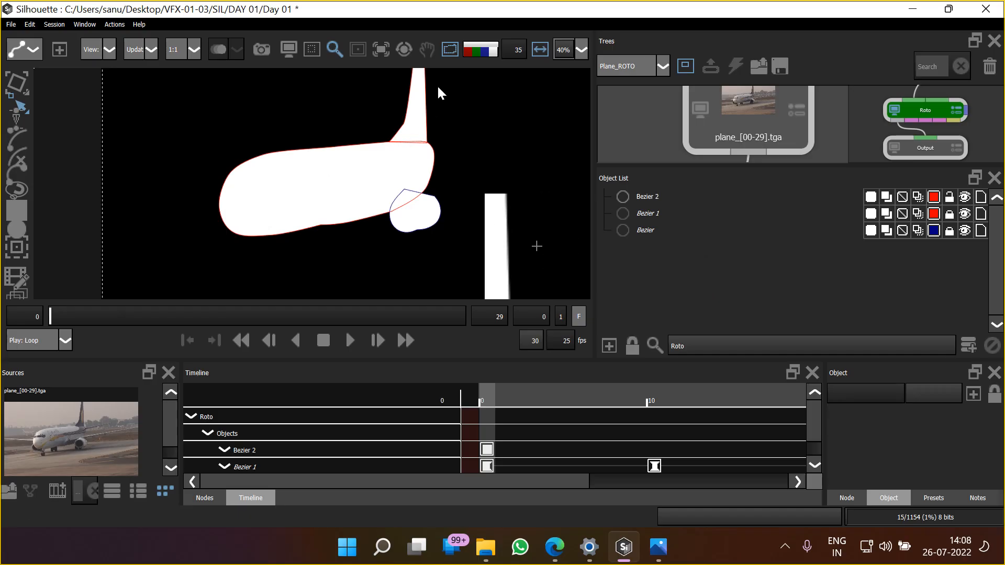
left_click(448, 52)
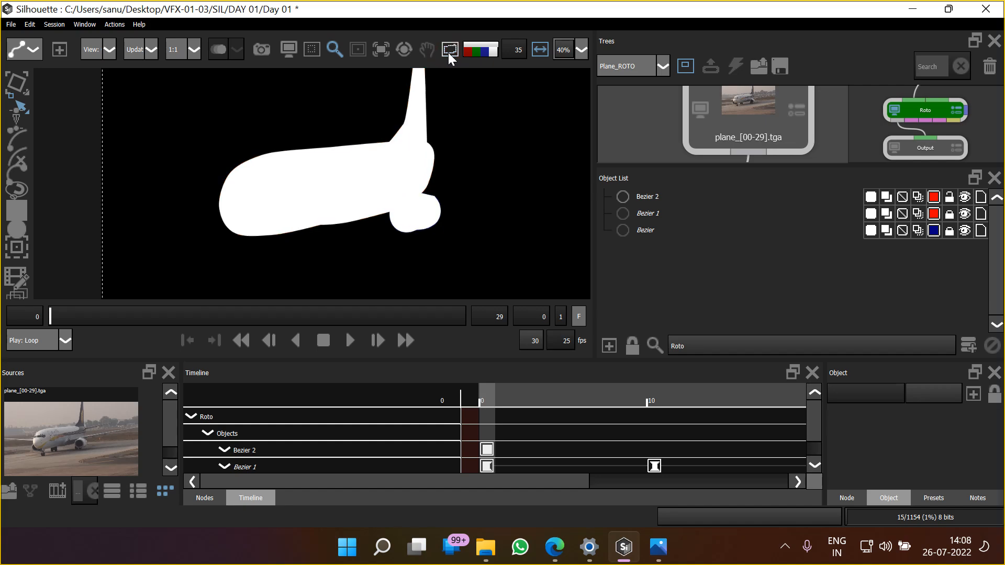
left_click(447, 52)
left_click(448, 52)
left_click(448, 52)
left_click_drag(345, 146, 343, 159)
key("a")
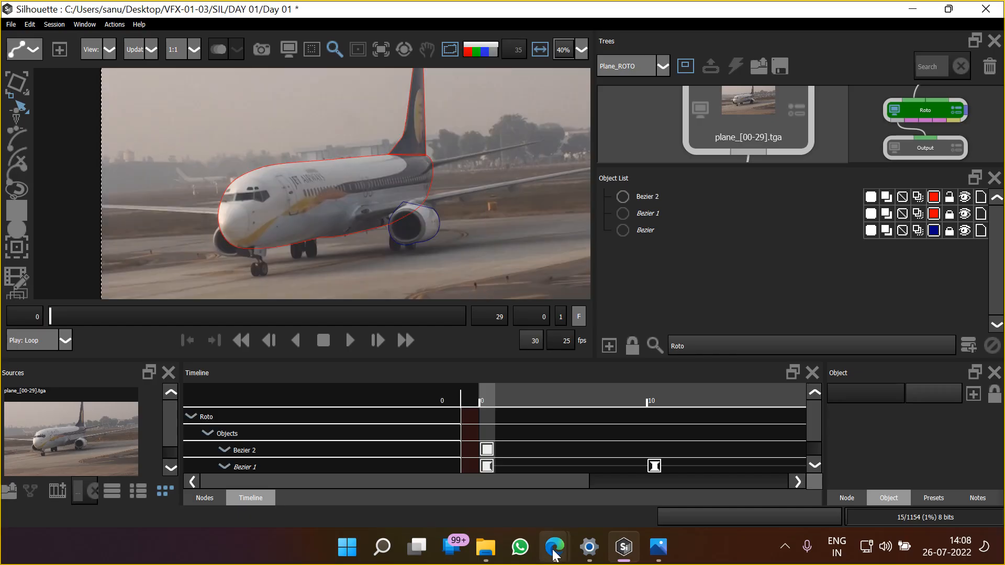
Switch to the Google Meet call in the browser to read the in-call messages
mouse_move(555, 547)
left_click(443, 481)
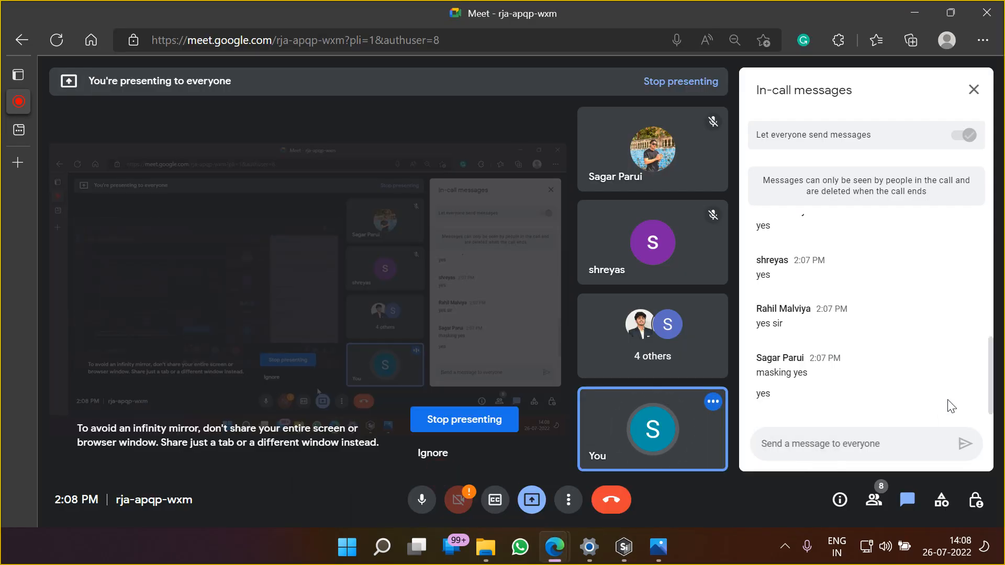
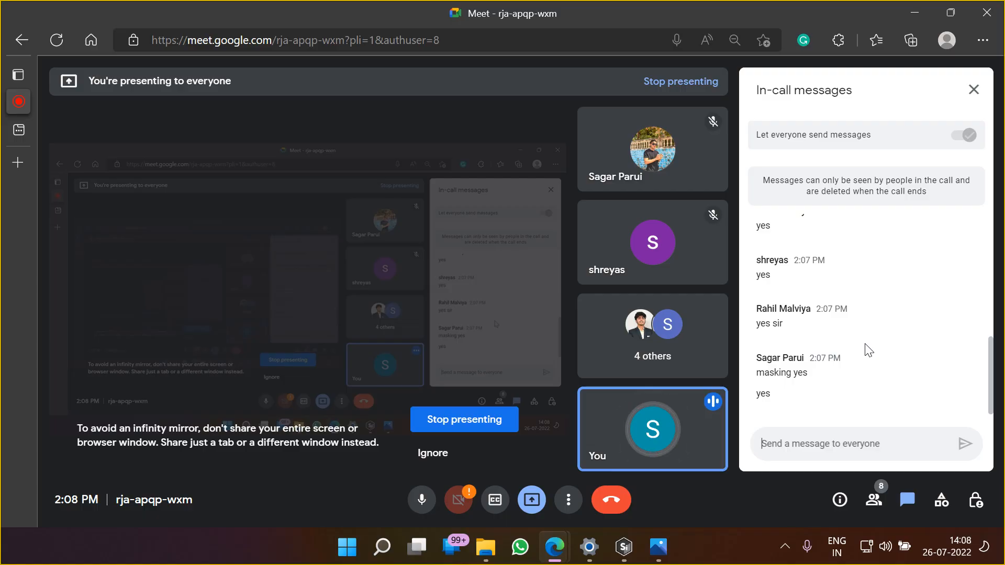
Check the remaining Meet chat replies, return to Silhouette and select the fuselage shape for transforming
scroll(868, 351, "up", 1)
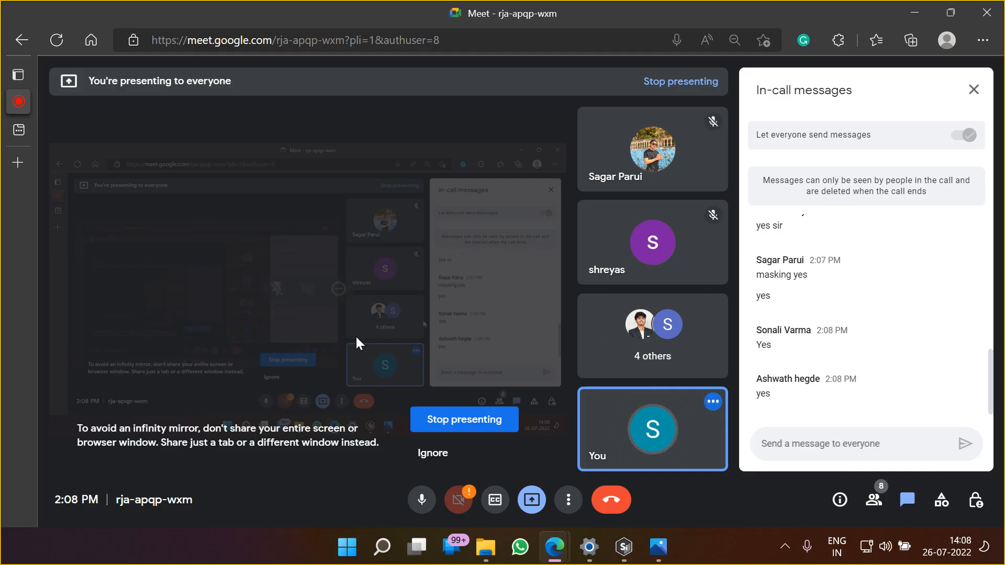
key("alt+Tab")
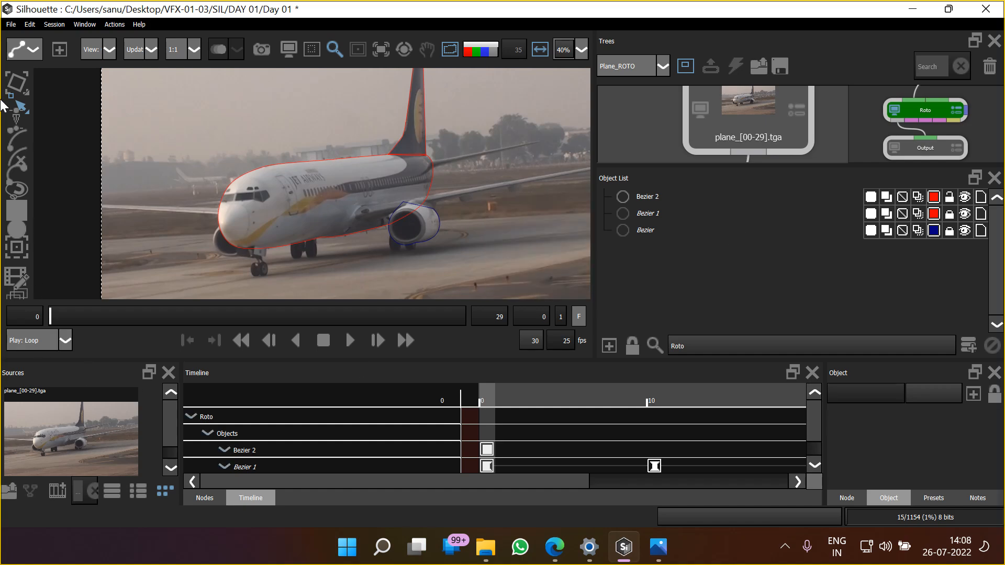
left_click(16, 82)
left_click(237, 181)
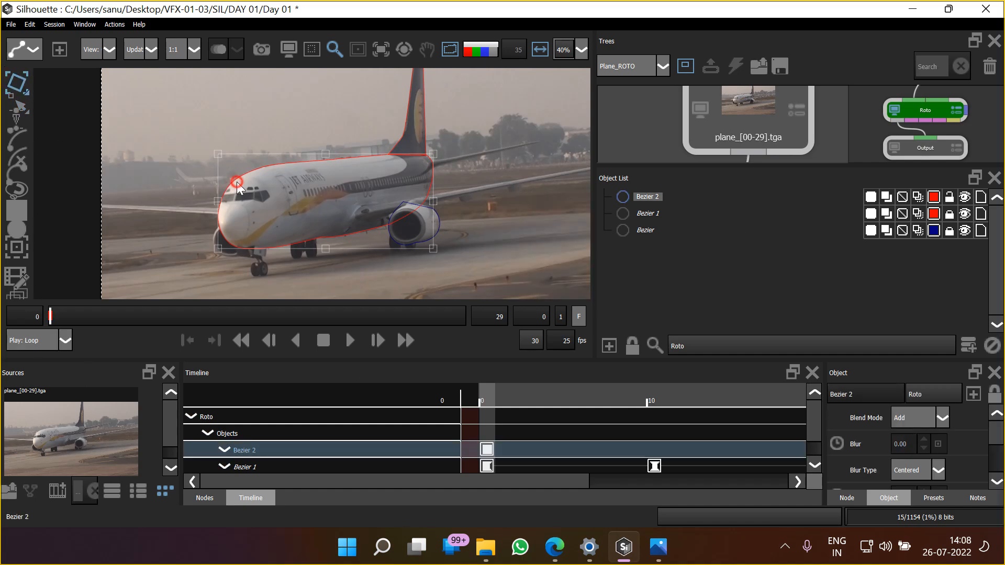
left_click_drag(139, 260, 158, 256)
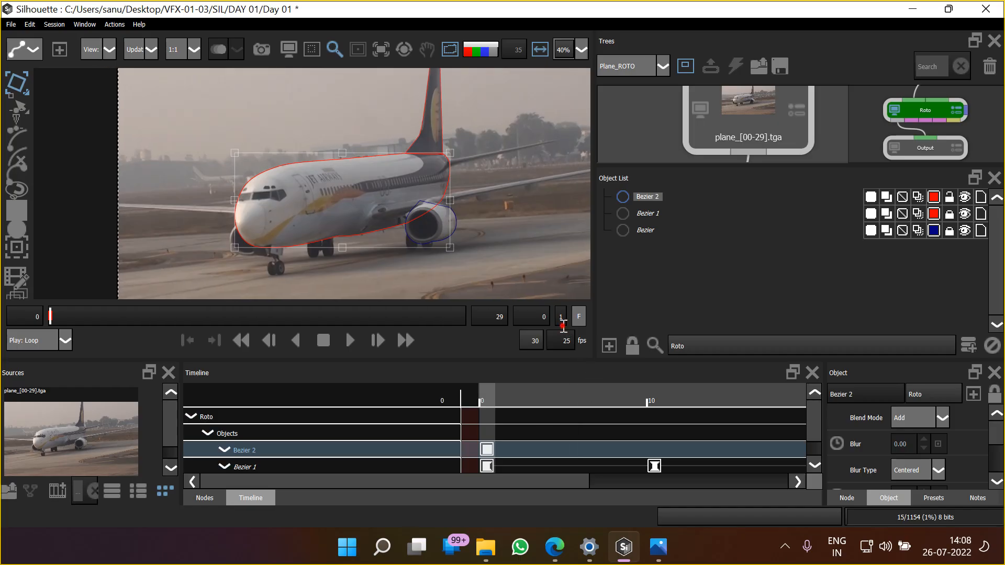
Set the frame increment to 10 and advance to frame 10
type("10")
left_click_drag(356, 247, 345, 255)
key("Right")
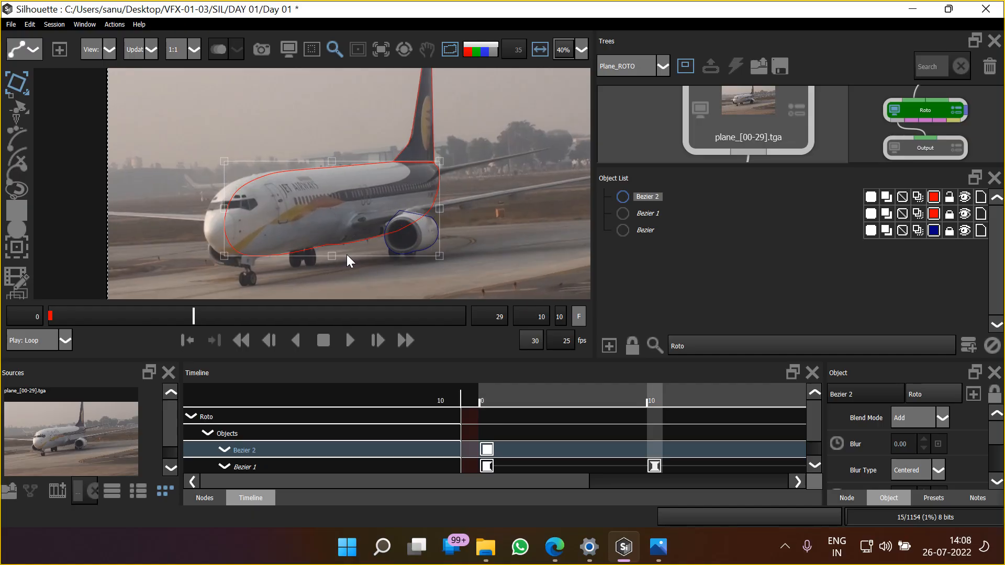
scroll(350, 203, "up", 2)
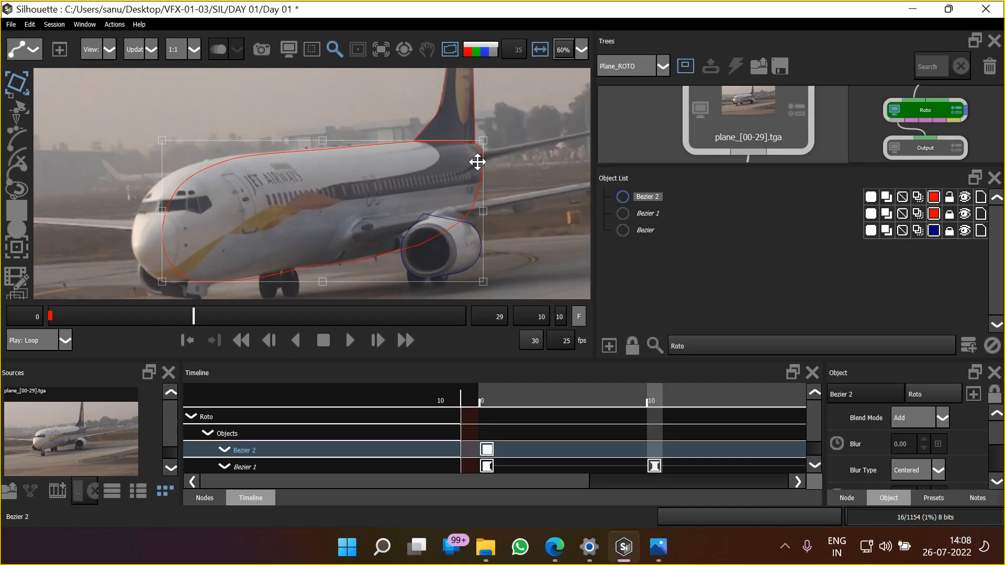
Try stretching the fuselage shape horizontally to the plane's nose at frame 10, comparing it with frame 0 in the overlay
left_click_drag(261, 203, 301, 191)
left_click_drag(199, 198, 168, 204)
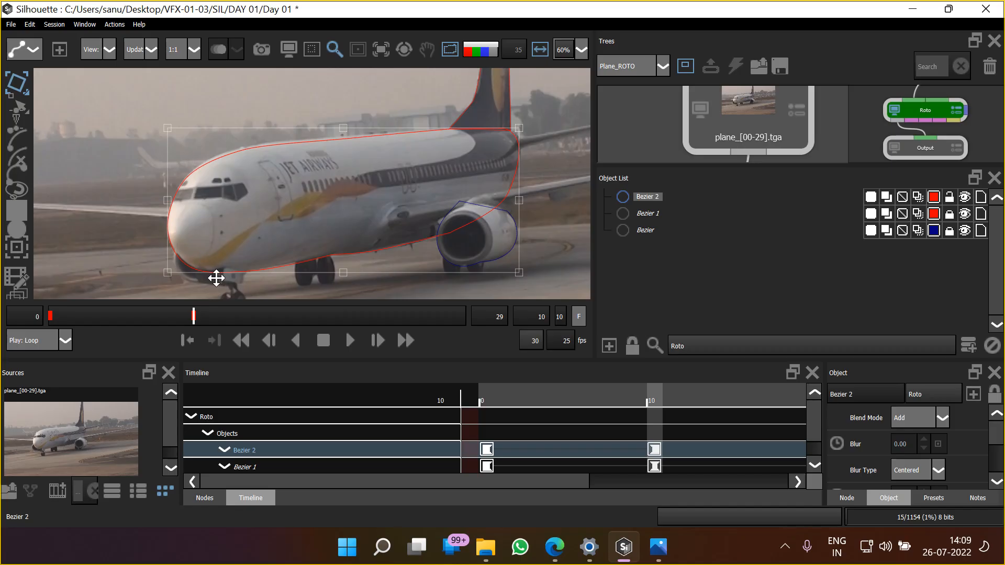
key("ctrl+z")
left_click_drag(199, 202, 169, 208)
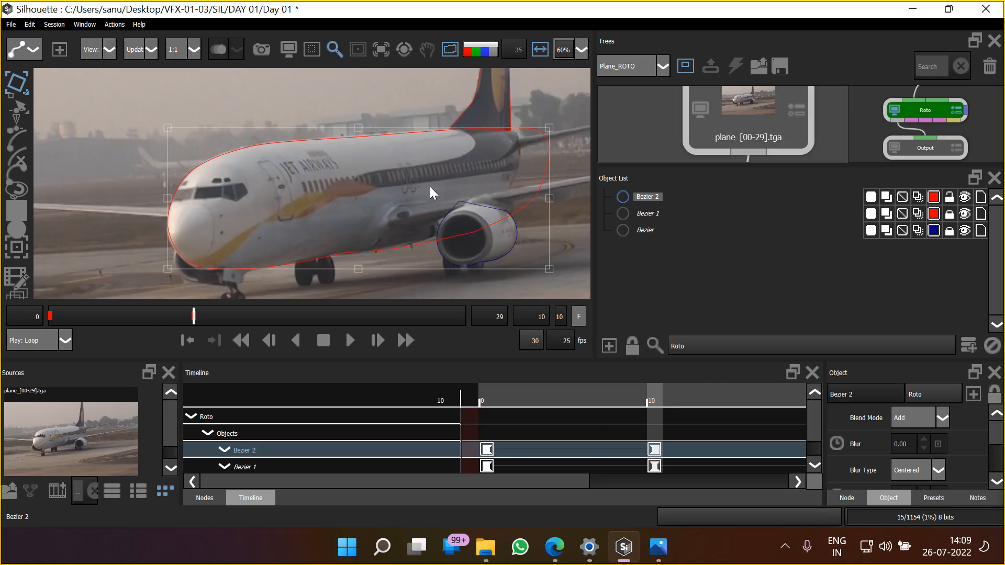
key("Home")
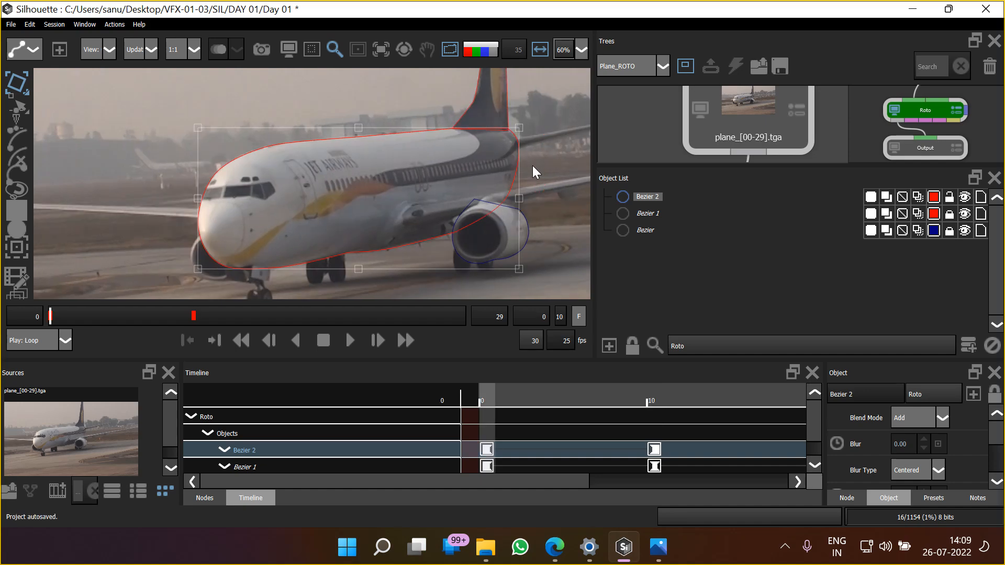
key("End")
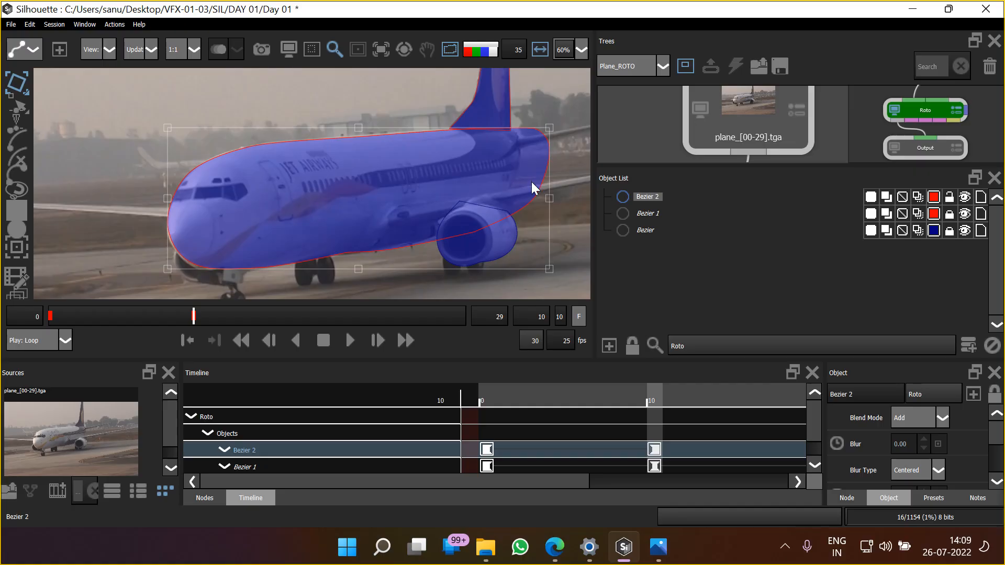
key("a")
key("a")
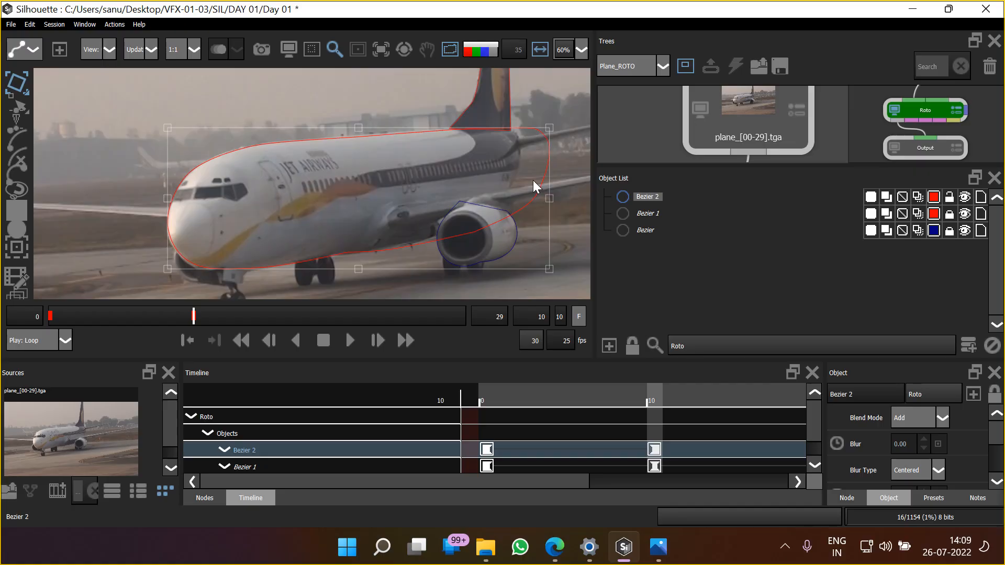
key("ctrl+z")
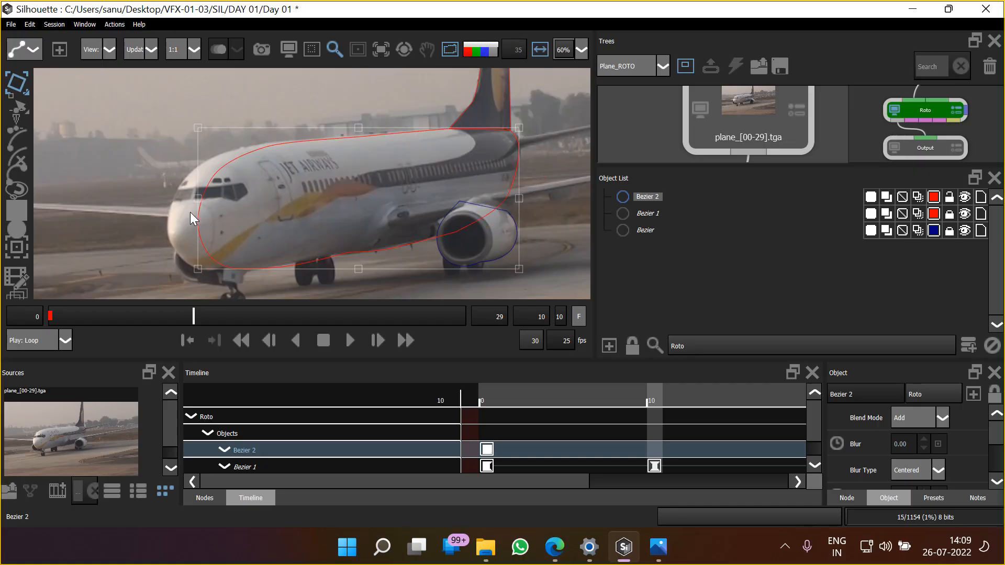
Stretch only the nose side of the fuselage shape out to the plane's nose at frame 10 and fine-tune the corner fit
left_click_drag(198, 199, 166, 201)
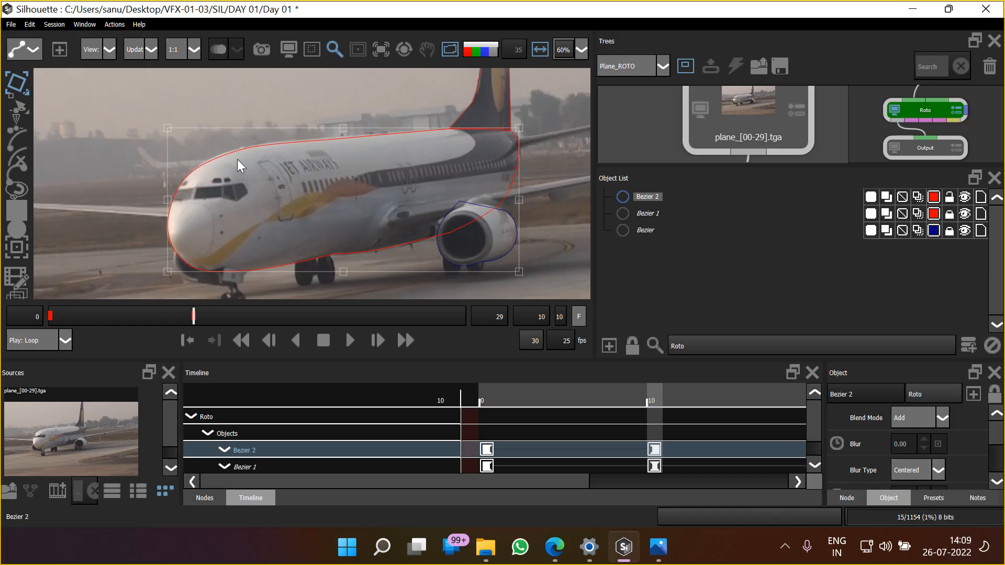
left_click_drag(165, 128, 168, 123)
left_click_drag(518, 269, 525, 272)
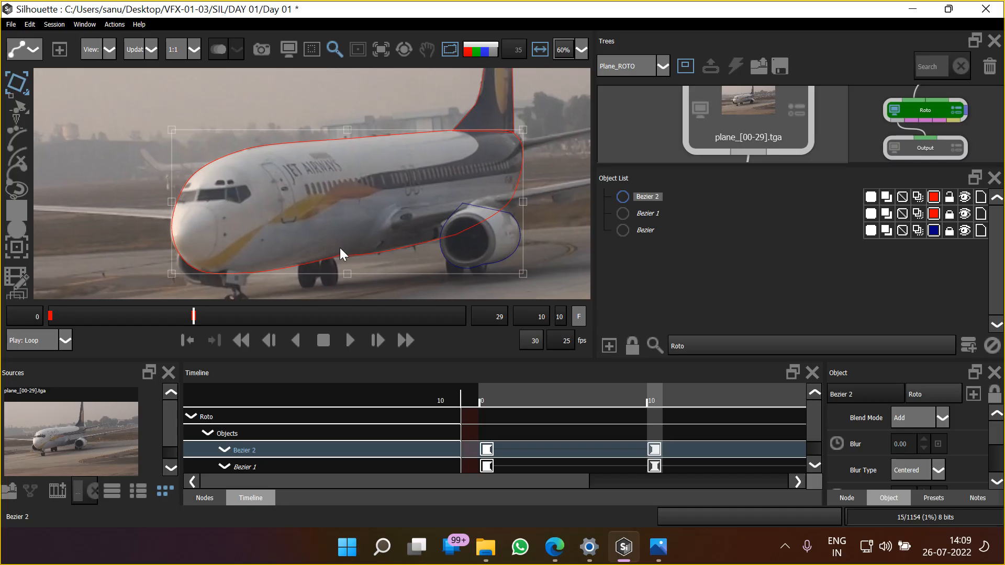
Move to frame 20 and nudge the whole fuselage shape slightly left and up
key("x")
key("Left")
key("Left")
key("Left")
key("Left")
key("Left")
key("Up")
key("Up")
key("Up")
key("Up")
key("Up")
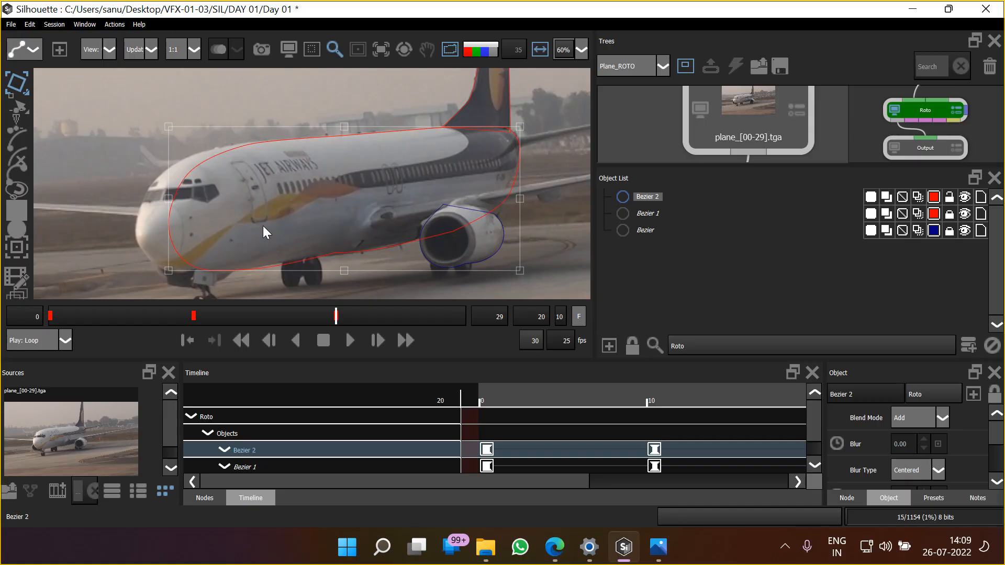
Stretch the fuselage shape's nose side to the plane's nose at frame 20 and adjust its upper edge and corners to the roof
left_click_drag(520, 272, 497, 282)
key("ctrl+z")
left_click_drag(168, 198, 135, 202)
left_click_drag(133, 128, 135, 128)
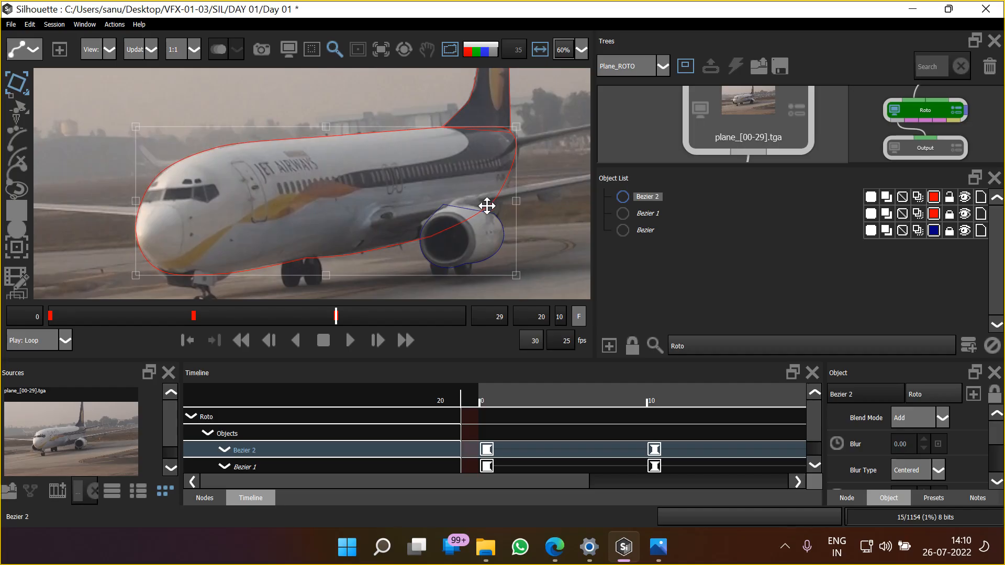
left_click_drag(517, 127, 522, 133)
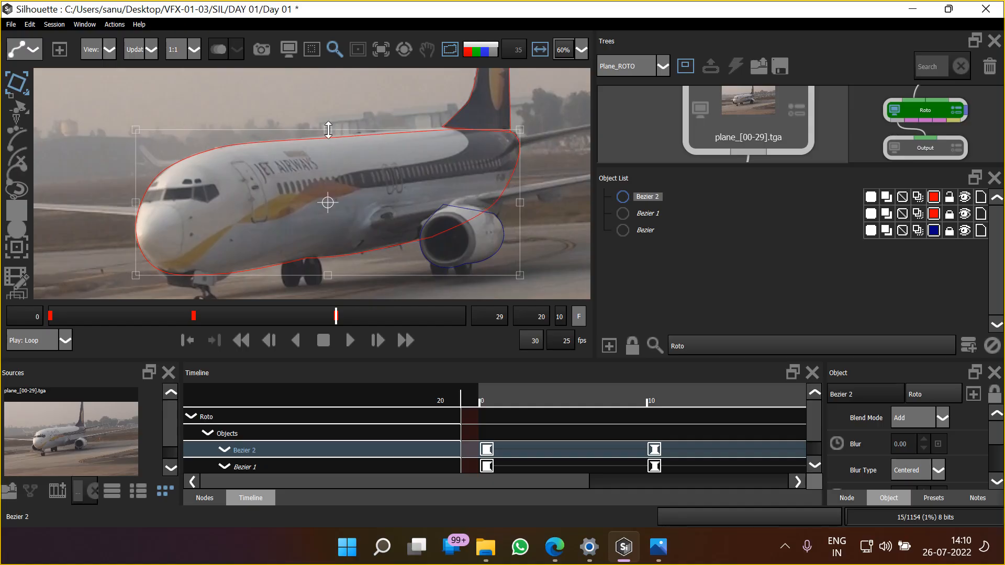
left_click_drag(330, 129, 328, 126)
left_click_drag(135, 128, 135, 132)
mouse_move(247, 246)
left_mouse_down()
mouse_move(249, 228)
mouse_move(254, 243)
left_mouse_up()
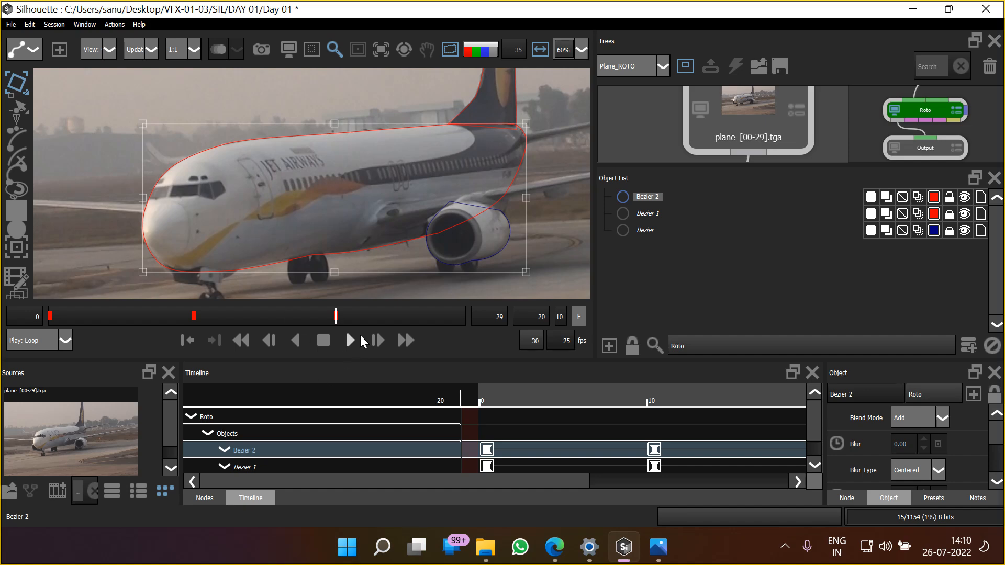
At frame 30, nudge the fuselage shape left, stretch it to the plane's nose and raise its lower edge slightly
key("Home")
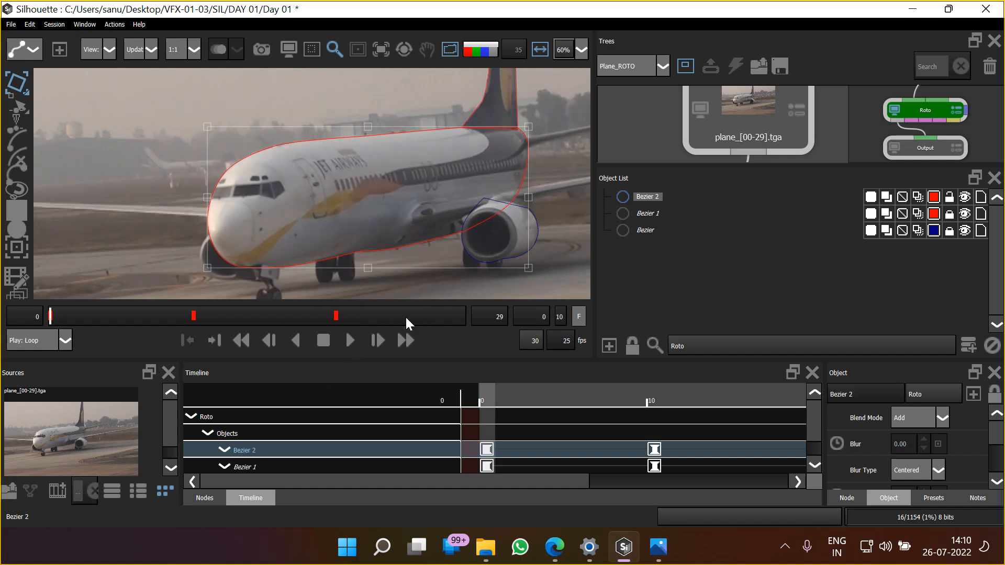
left_click_drag(405, 316, 508, 314)
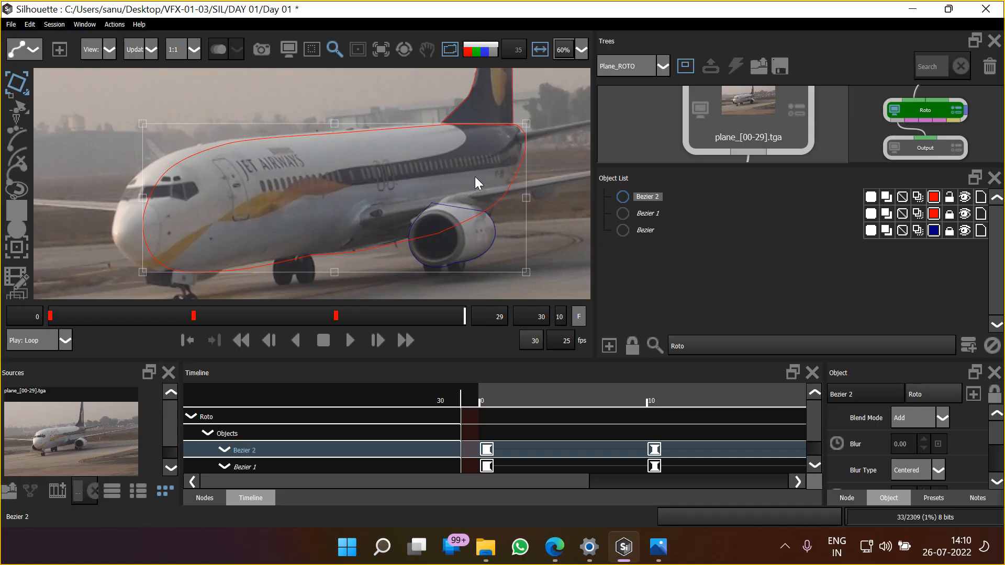
key("Left")
key("Left")
key("Left")
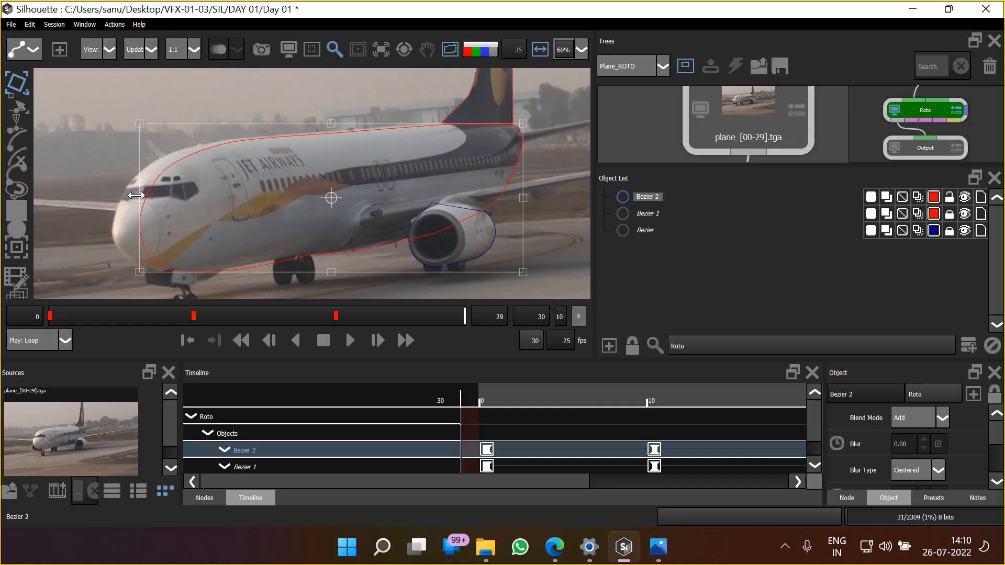
left_click_drag(138, 197, 111, 197)
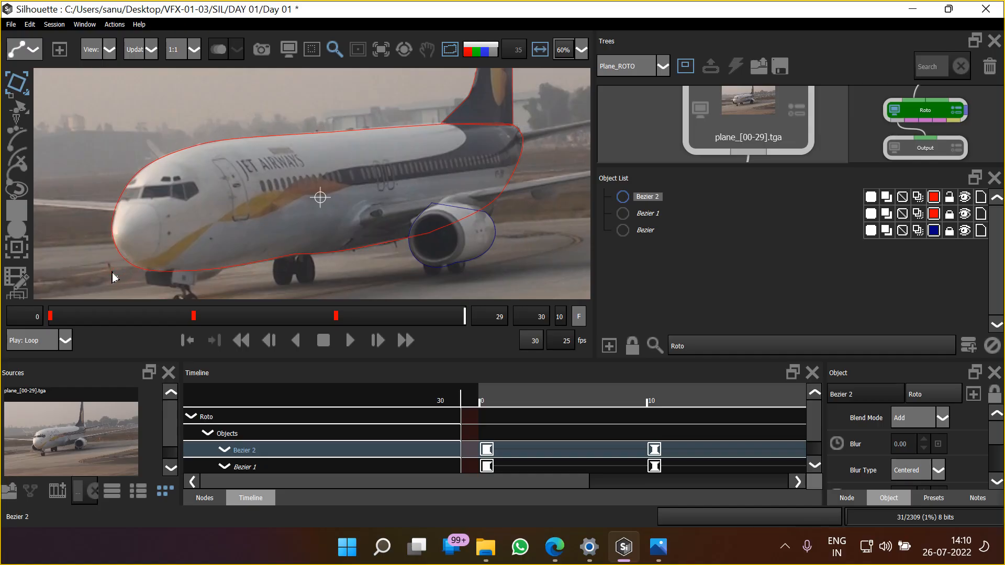
left_click_drag(112, 272, 112, 270)
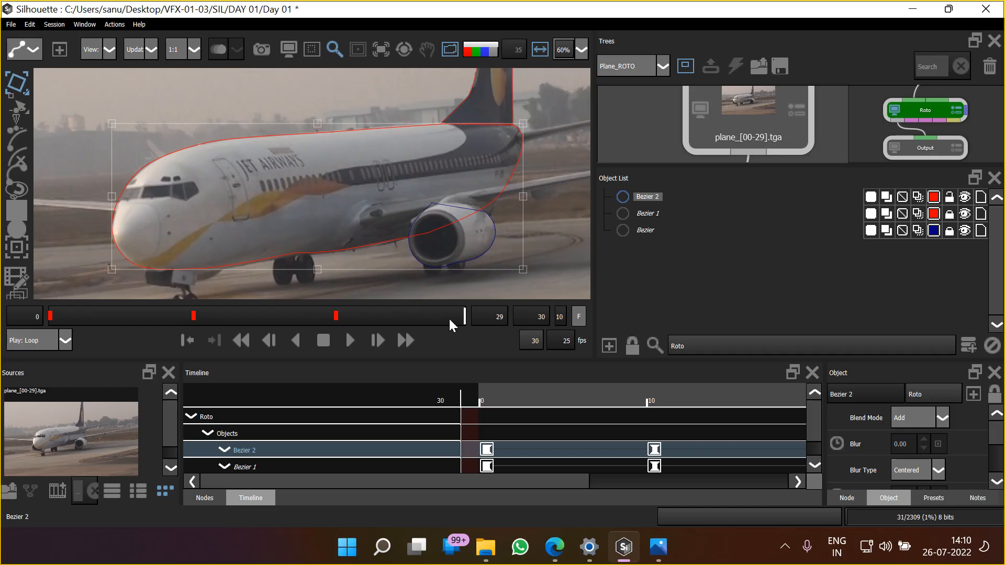
Return to frame 0, set the frame increment to 1 and step through the animation to frame 15
left_click_drag(428, 319, 43, 349)
double_click(562, 318)
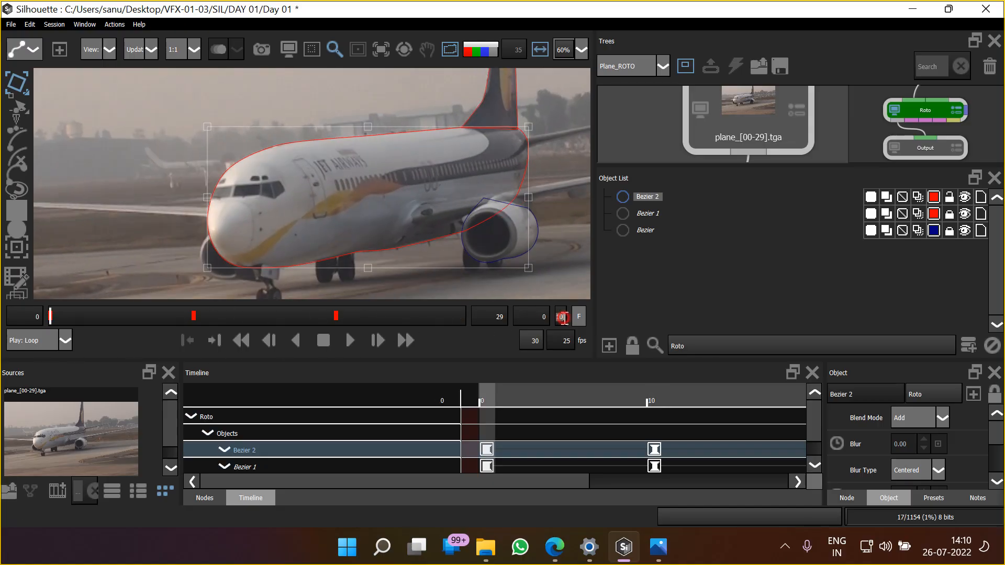
type("1")
left_click_drag(305, 194, 308, 199)
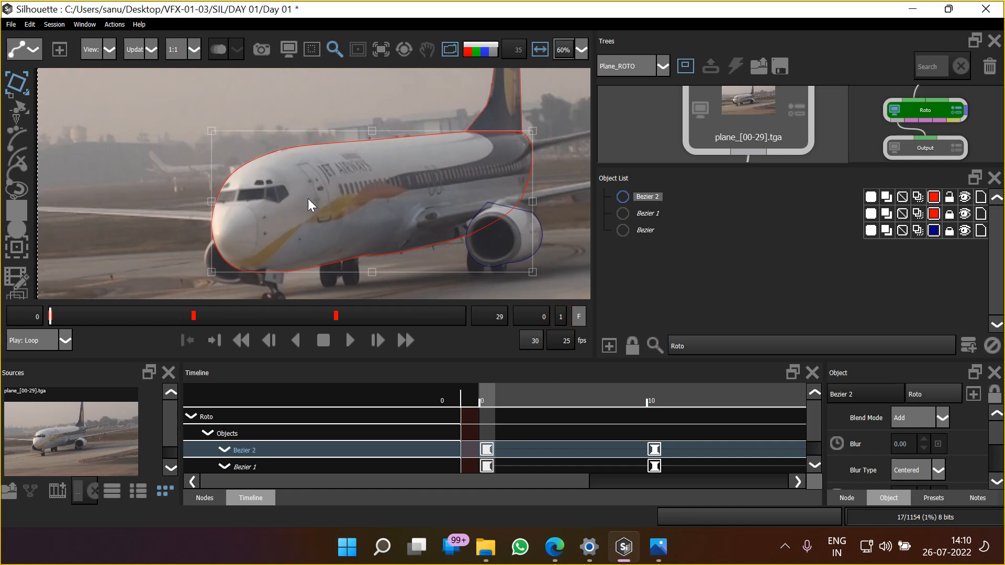
key("Right")
key("Right")
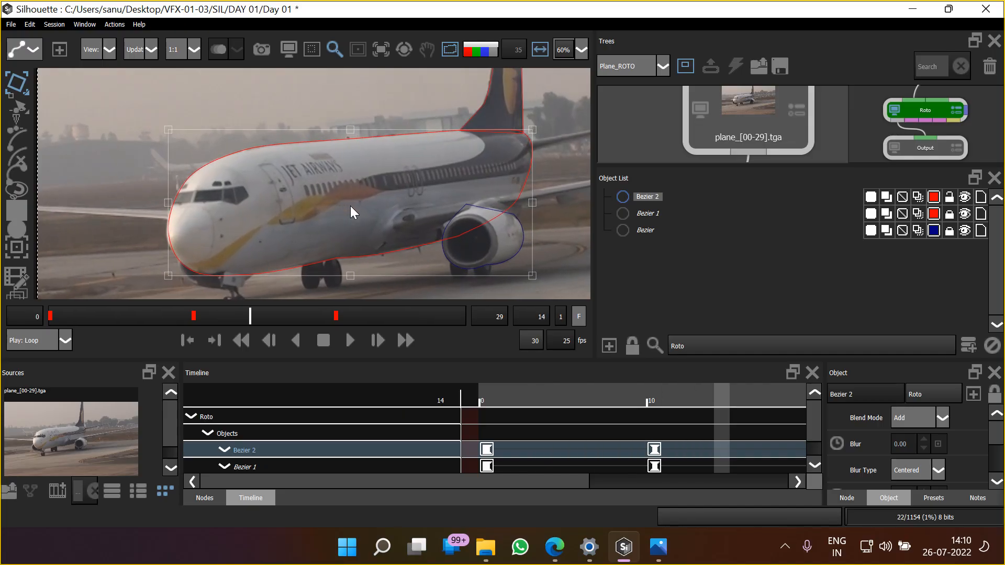
key("Left")
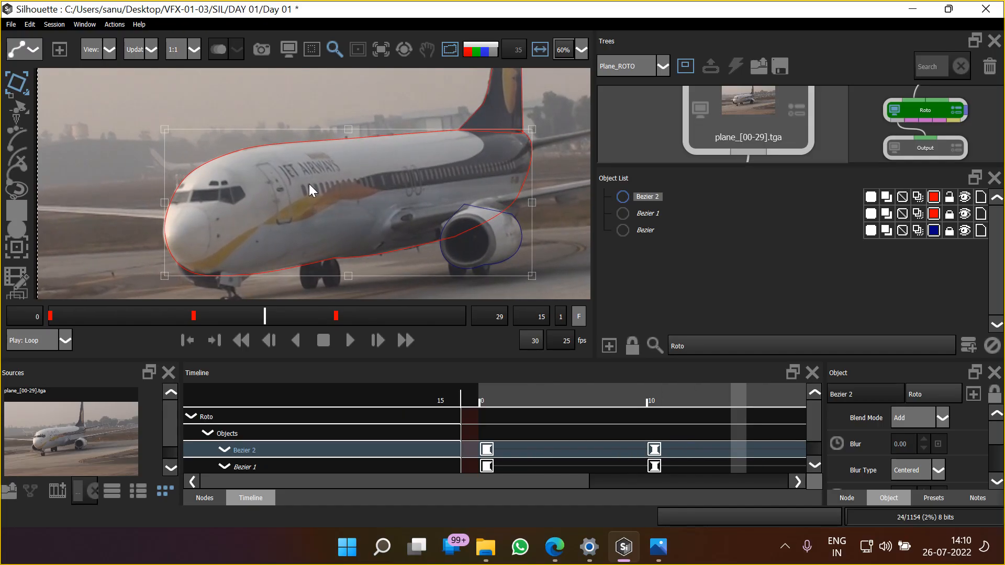
At frame 15, stretch the fuselage shape slightly outward at the nose and refine its lower nose corner
scroll(133, 216, "up", 2)
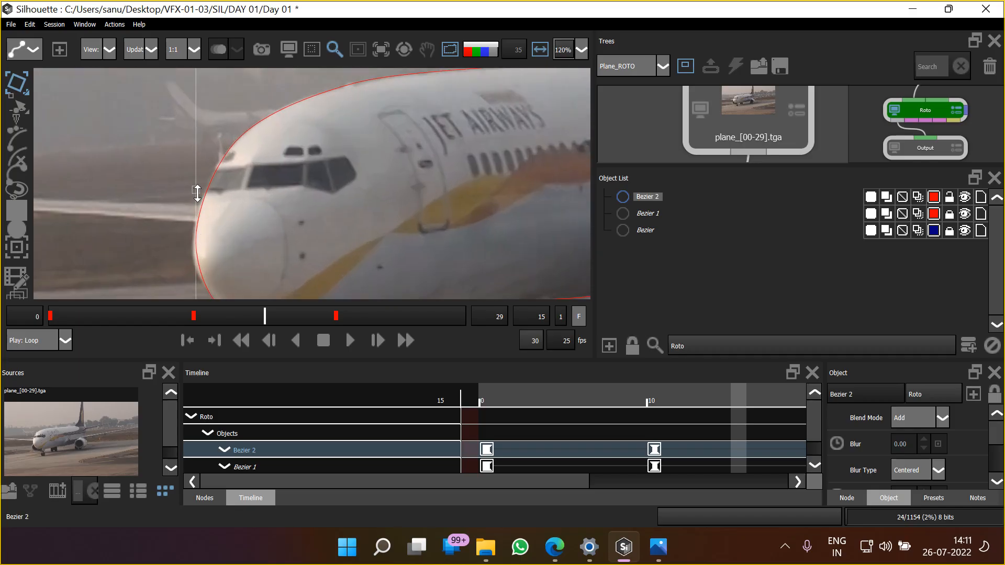
left_click_drag(196, 191, 192, 191)
scroll(325, 200, "down", 4)
left_click_drag(319, 220, 321, 222)
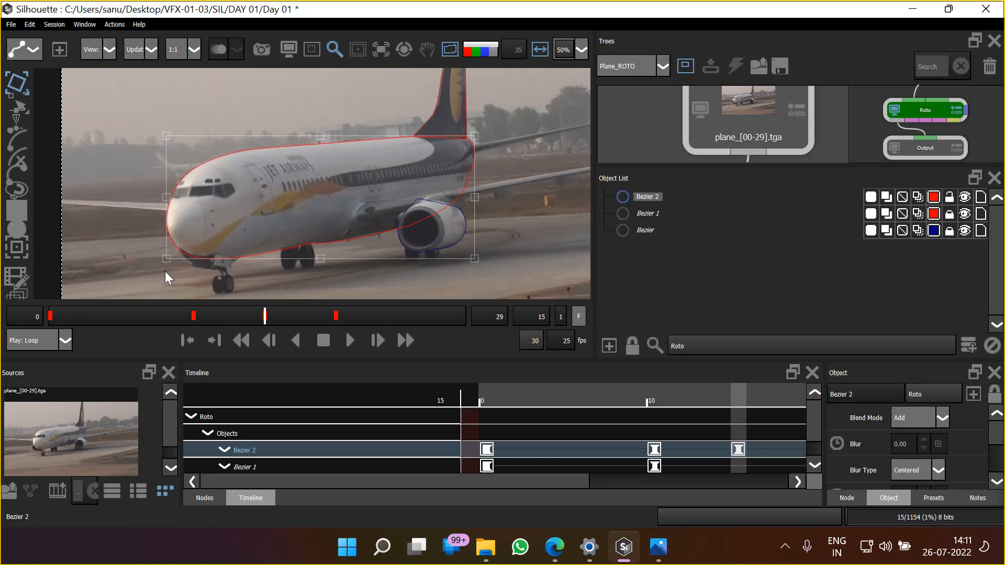
left_click_drag(163, 264, 161, 262)
Fine-tune the fuselage shape's lower nose corner at frames 25 and 29
left_click_drag(251, 229, 254, 237)
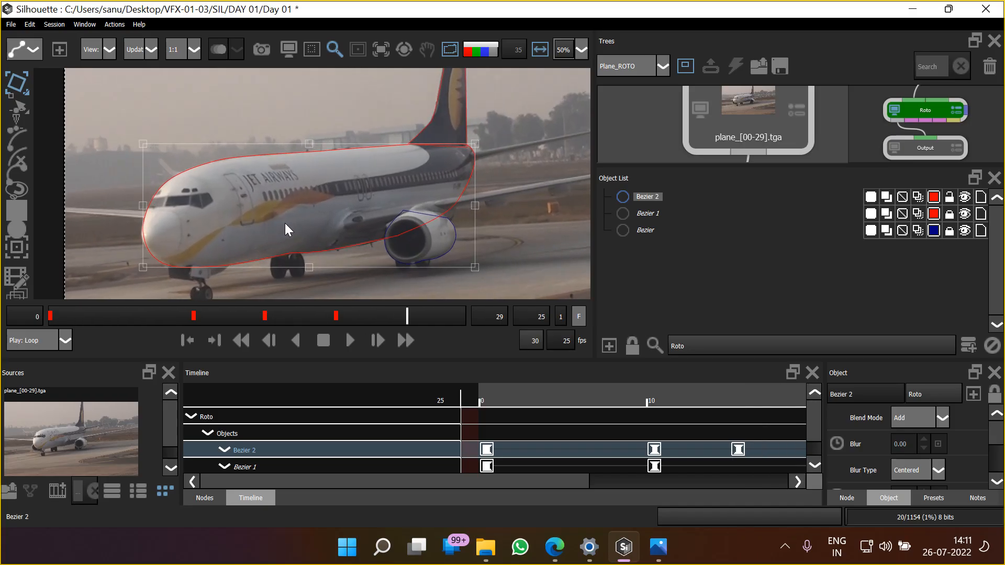
left_click_drag(139, 267, 139, 268)
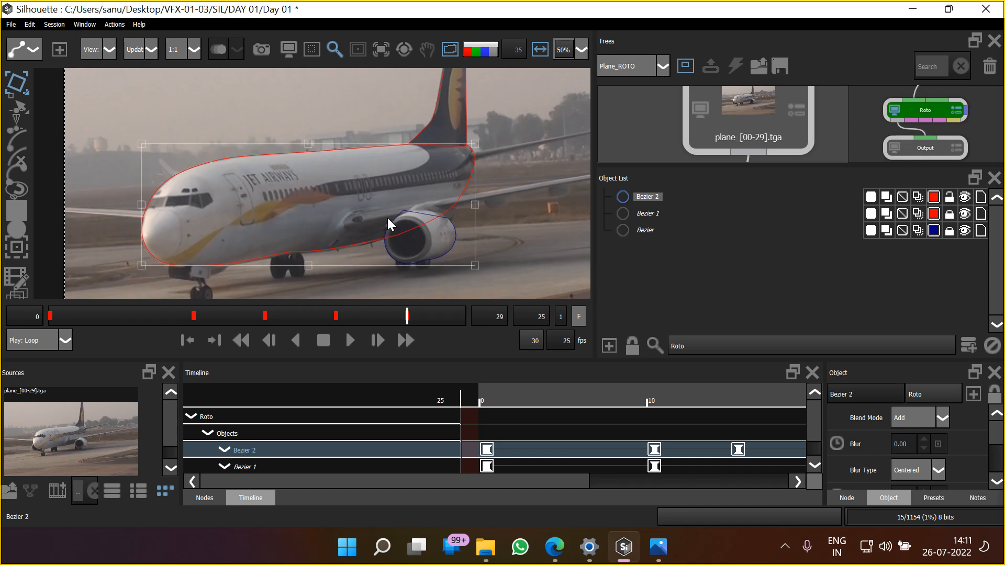
key("space")
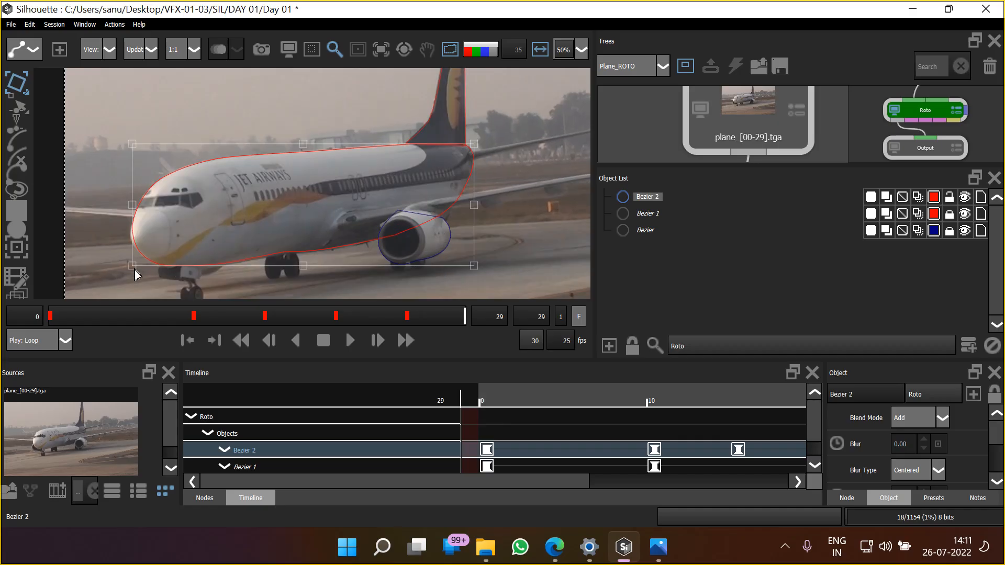
left_click_drag(130, 268, 127, 269)
left_click_drag(318, 218, 328, 224)
Deselect the fuselage shape and play back the combined plane matte in the alpha view
left_click(681, 293)
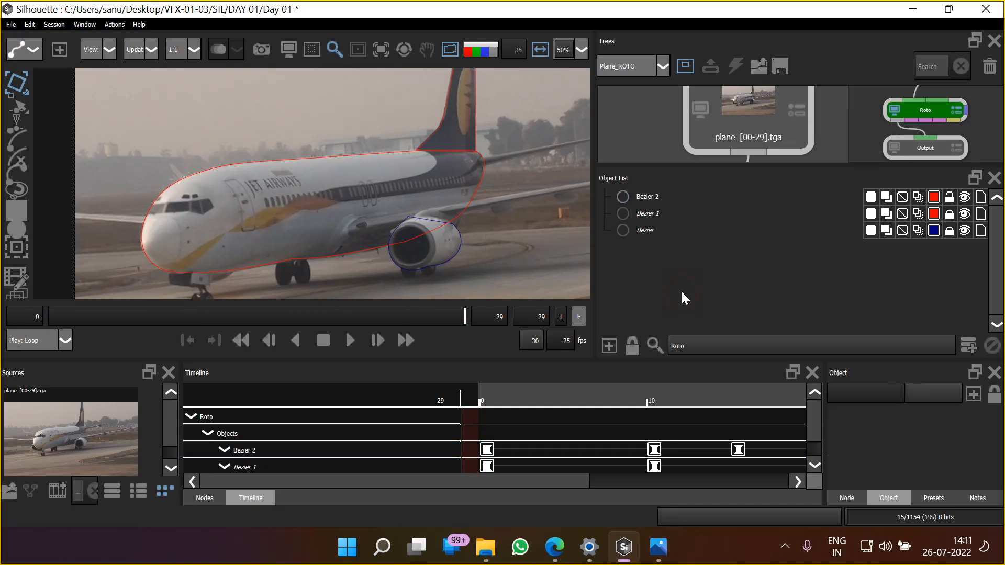
key("a")
key("a")
left_click(458, 49)
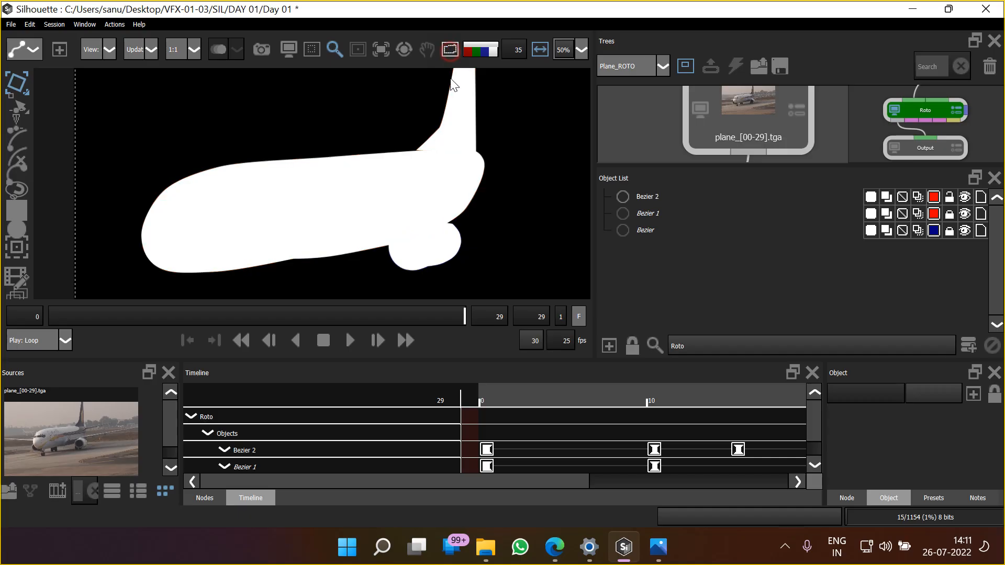
left_click(344, 339)
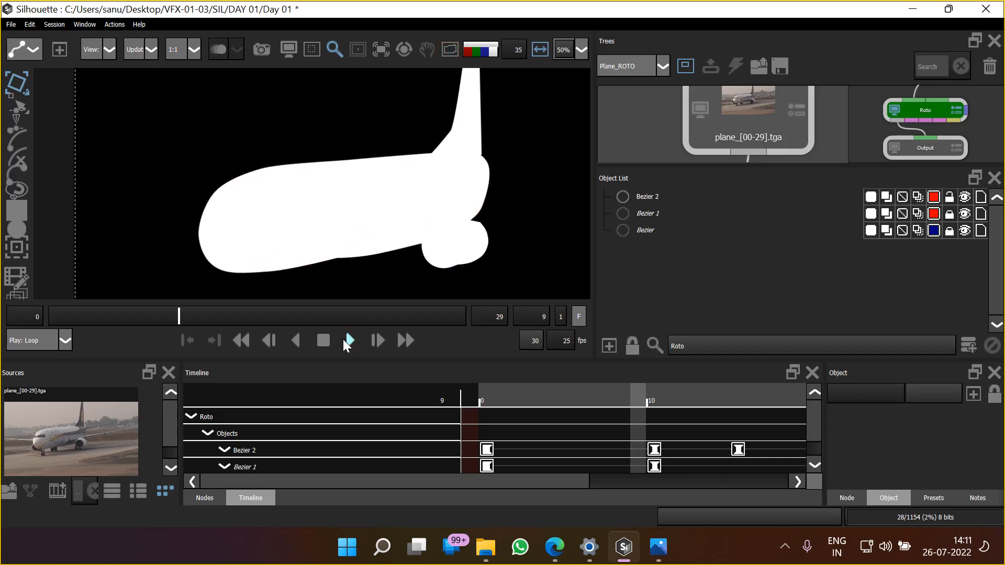
Stop the matte playback, return to frame 0 and save the project
left_click(324, 341)
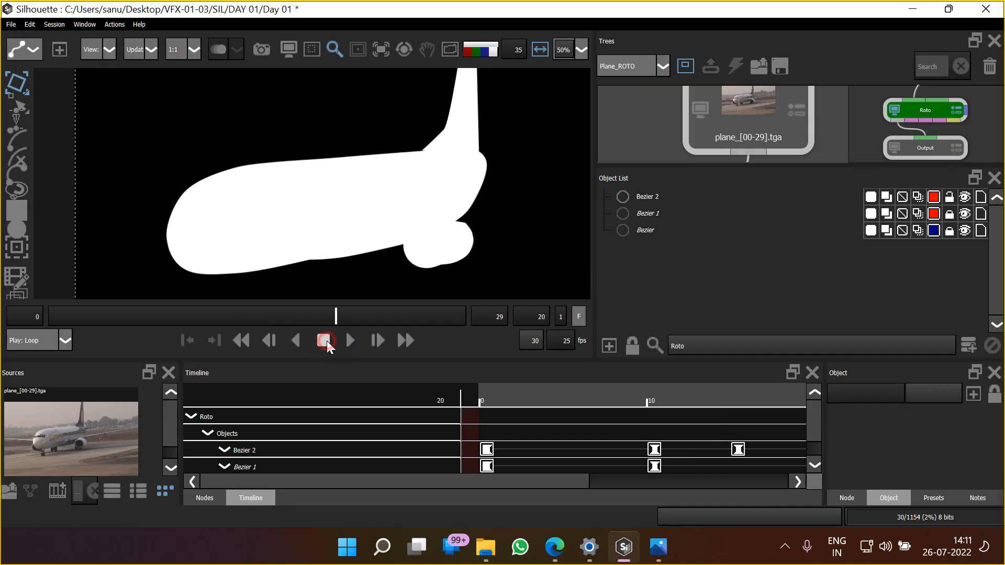
left_click(244, 344)
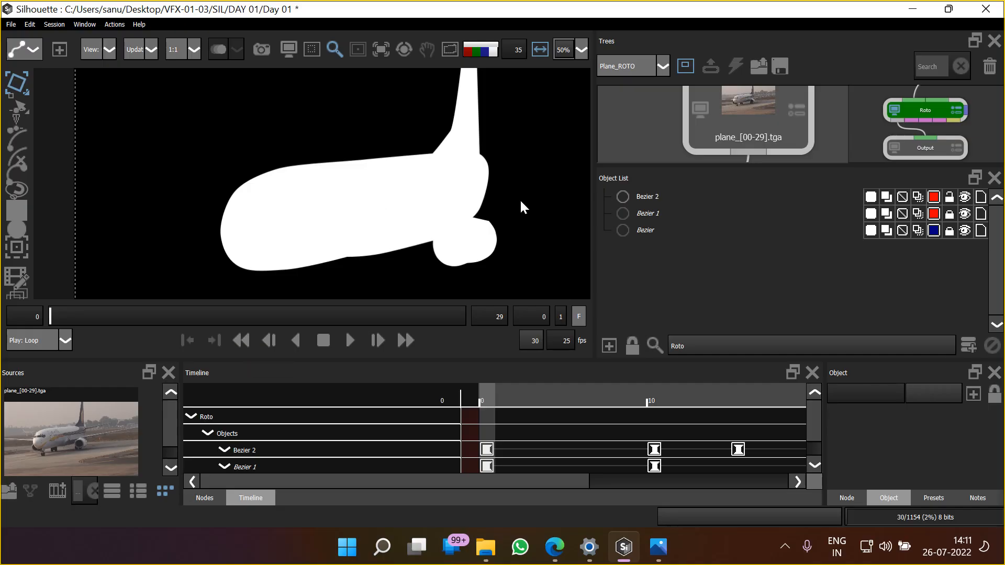
key("ctrl+s")
Open the chapter_01_simple roto_v01 project from the 01. Introduction folder inside CCW's 4. Silhouette folder
left_click(11, 24)
mouse_move(81, 203)
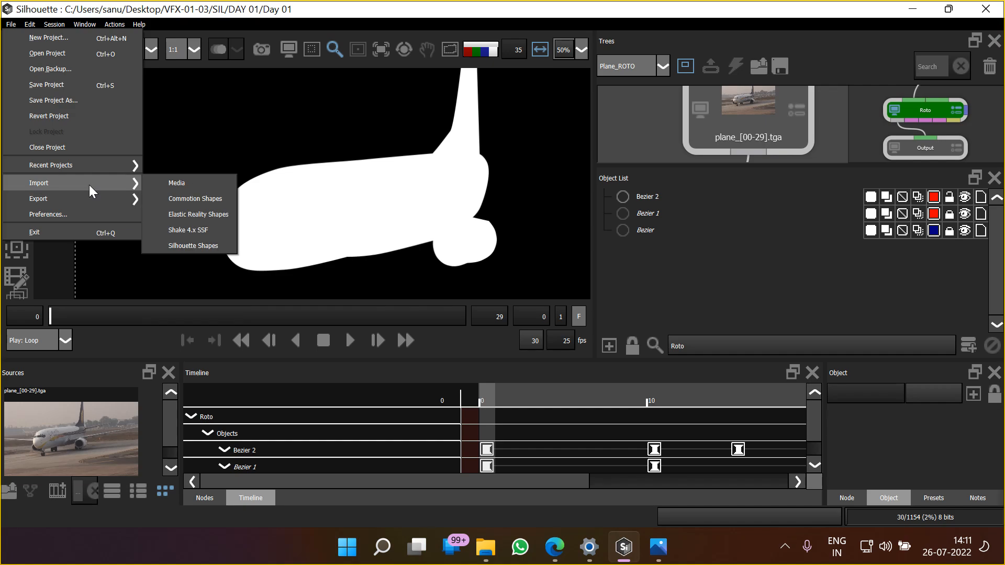
mouse_move(104, 165)
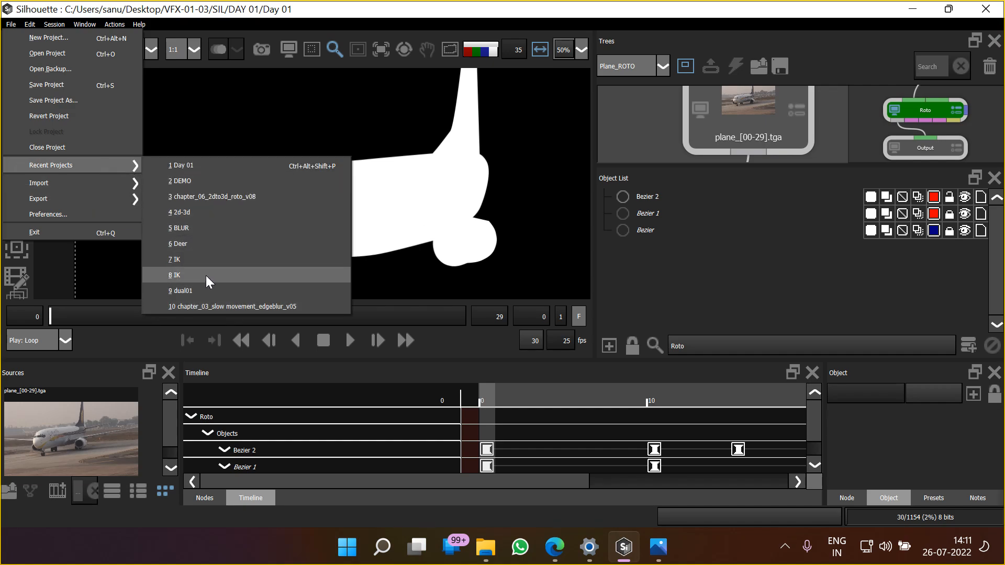
left_click(67, 55)
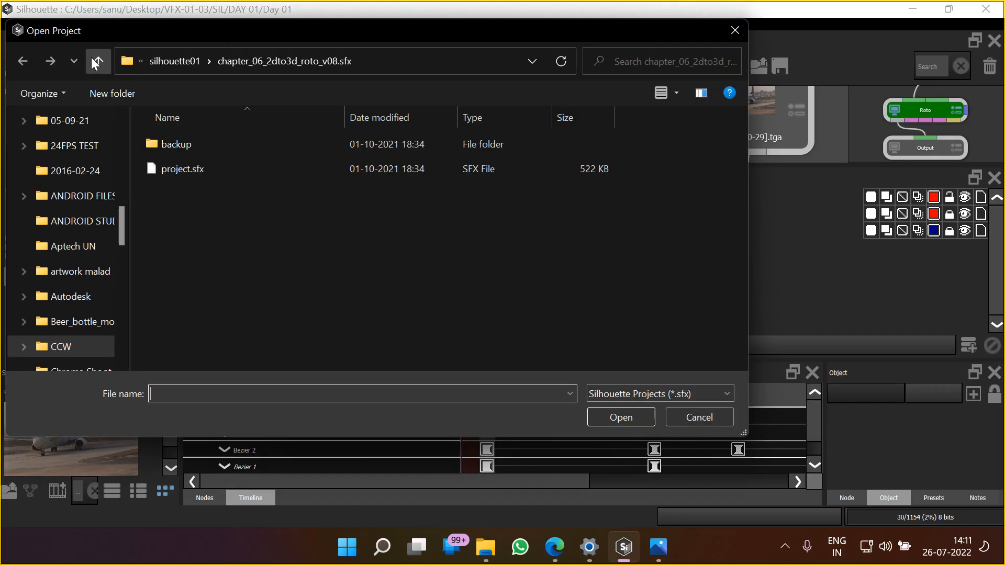
left_click(168, 61)
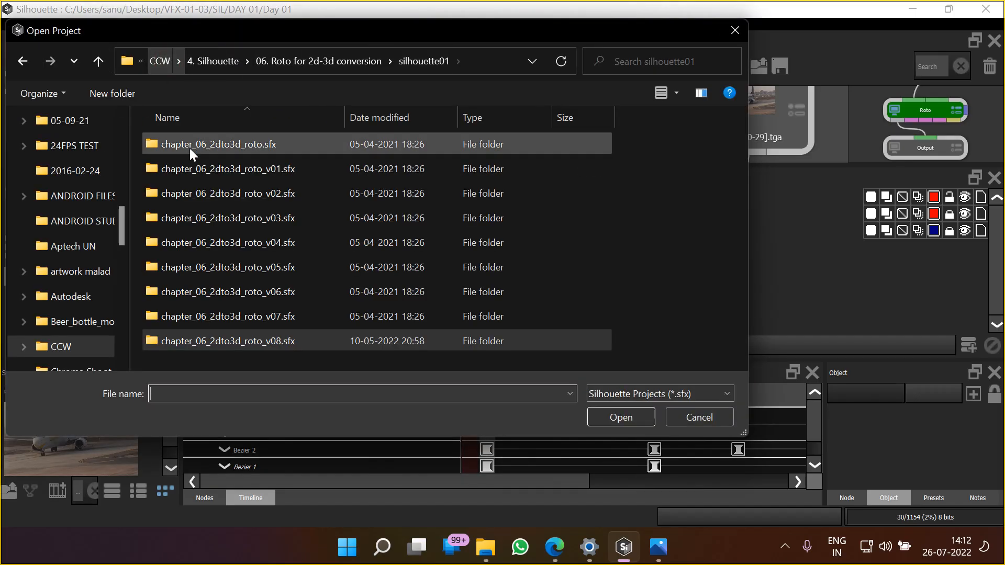
left_click(200, 60)
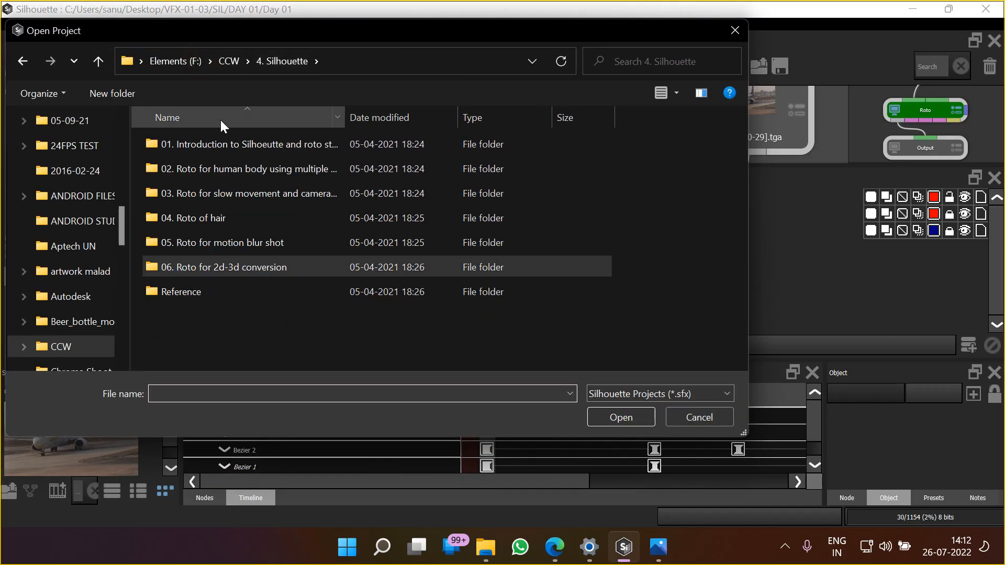
double_click(215, 143)
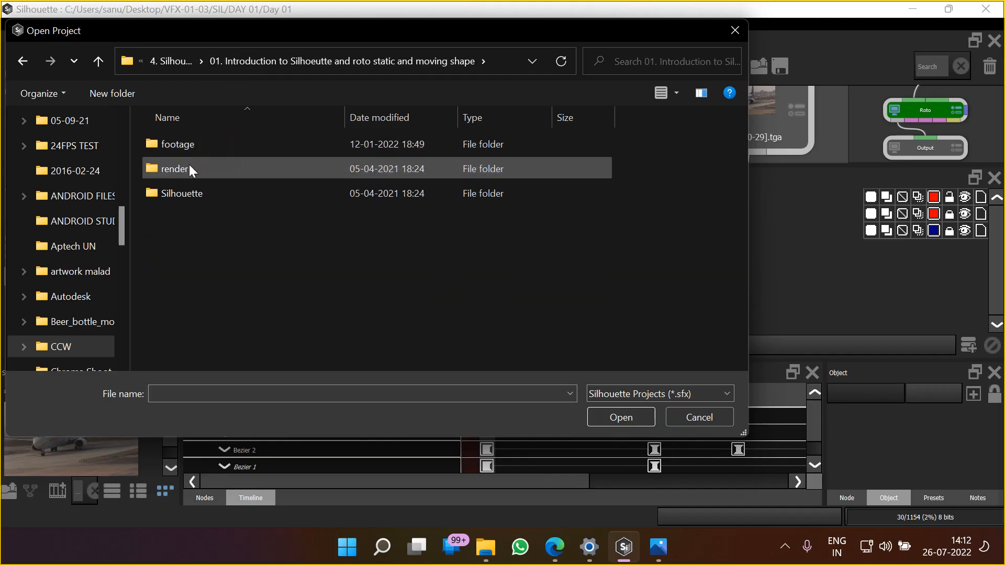
double_click(183, 192)
double_click(211, 170)
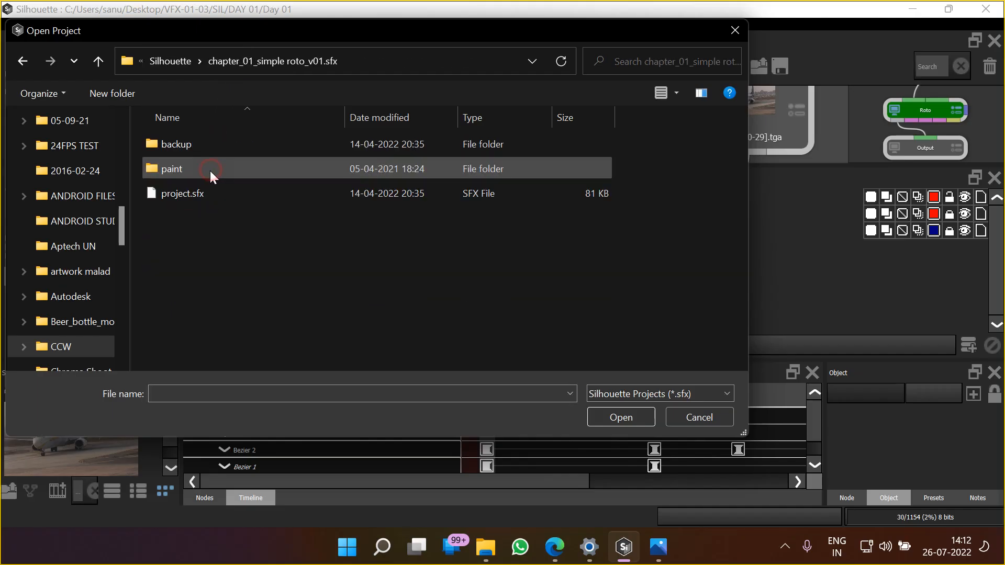
left_click(194, 194)
double_click(193, 194)
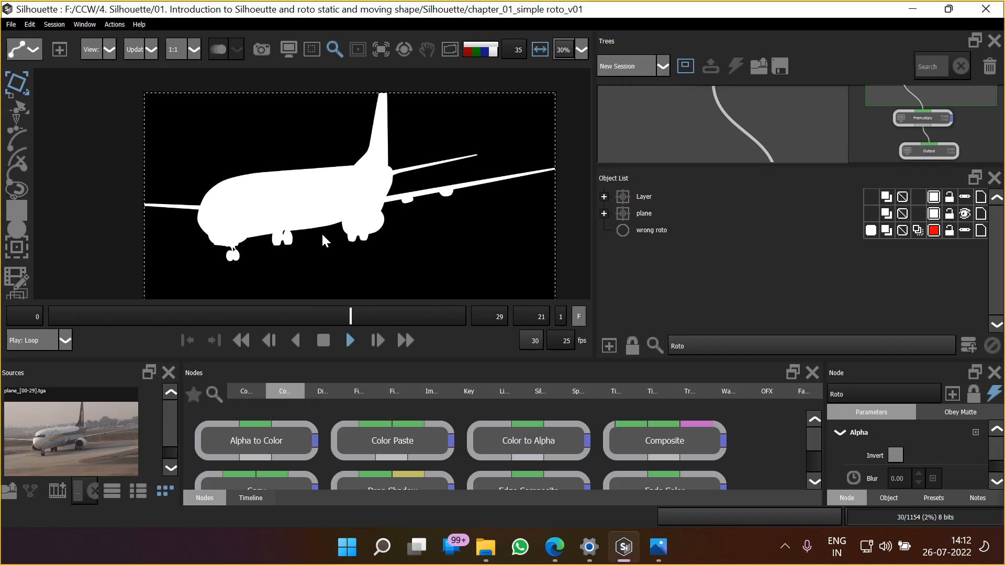
Switch from the alpha view to the footage, show the shape outlines and stop playback
key("a")
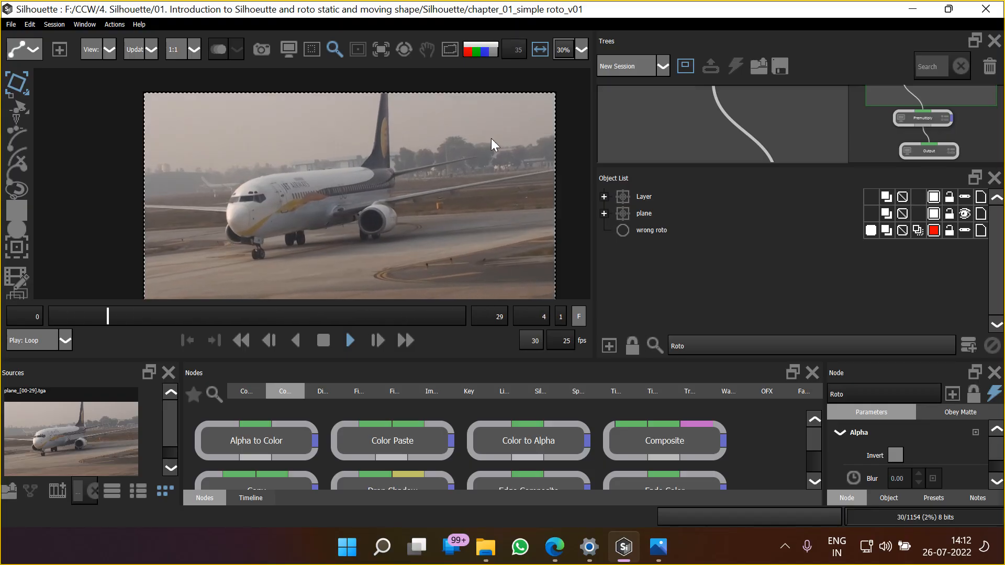
left_click(449, 49)
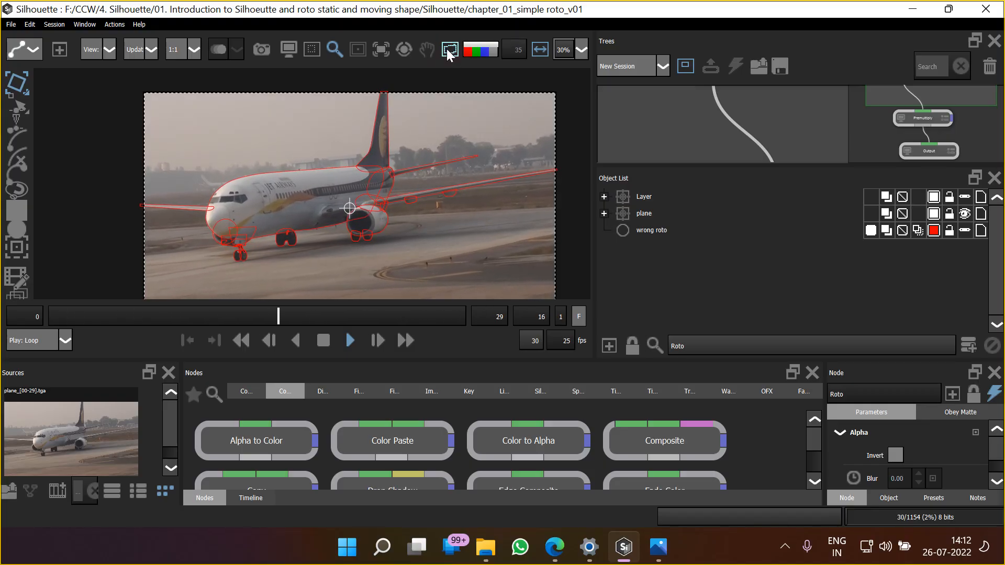
left_click(324, 340)
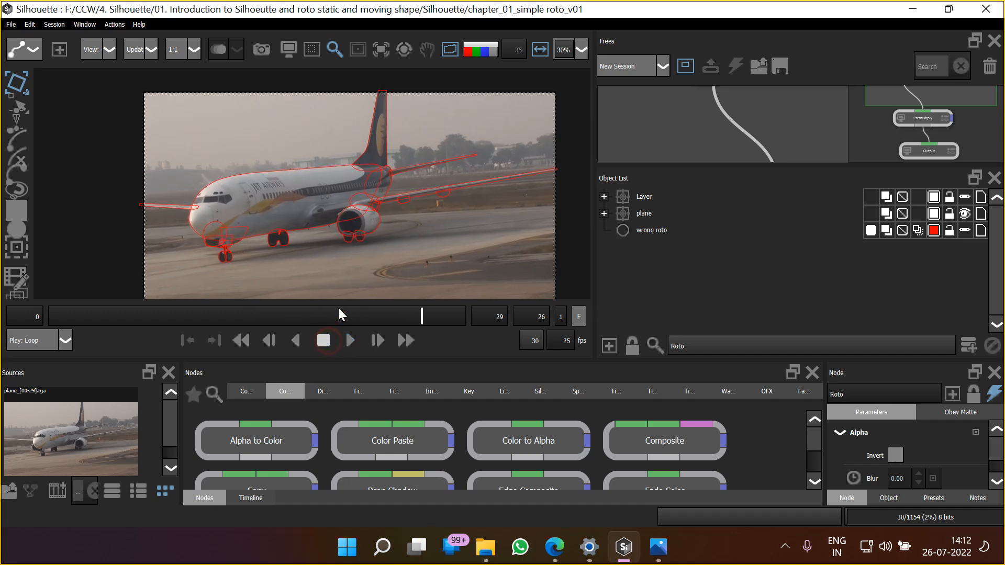
Examine up close how separate shapes cover the plane's engine, fuselage and lower nose at frame 26
scroll(350, 240, "up", 5)
left_click(441, 201)
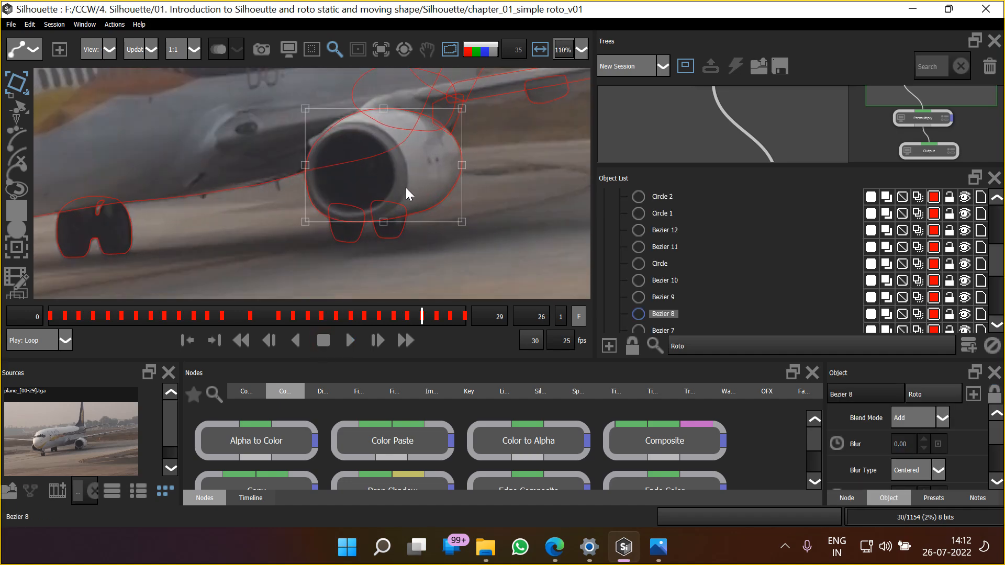
left_click_drag(479, 179, 417, 274)
scroll(417, 274, "down", 4)
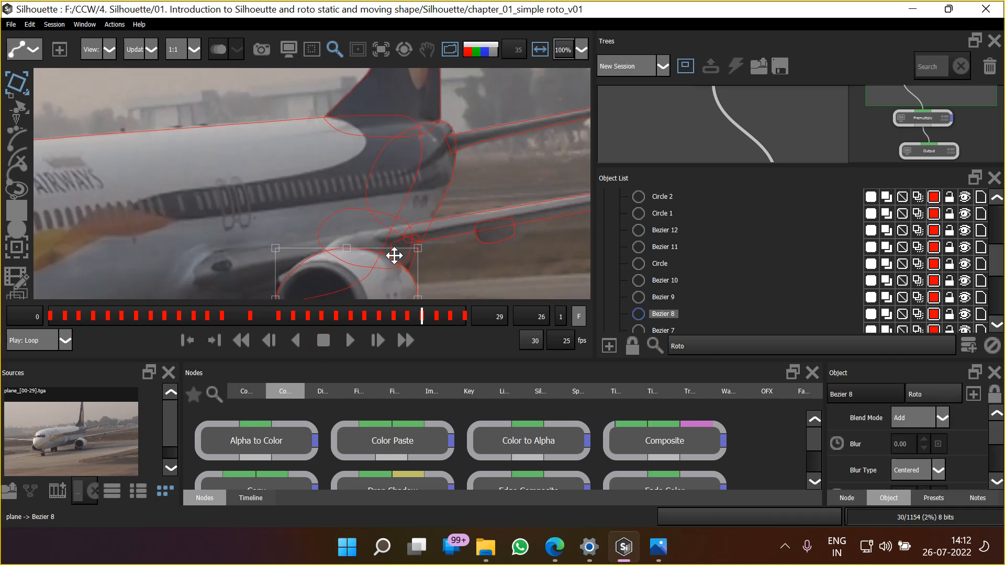
left_click(152, 176)
scroll(197, 225, "down", 1)
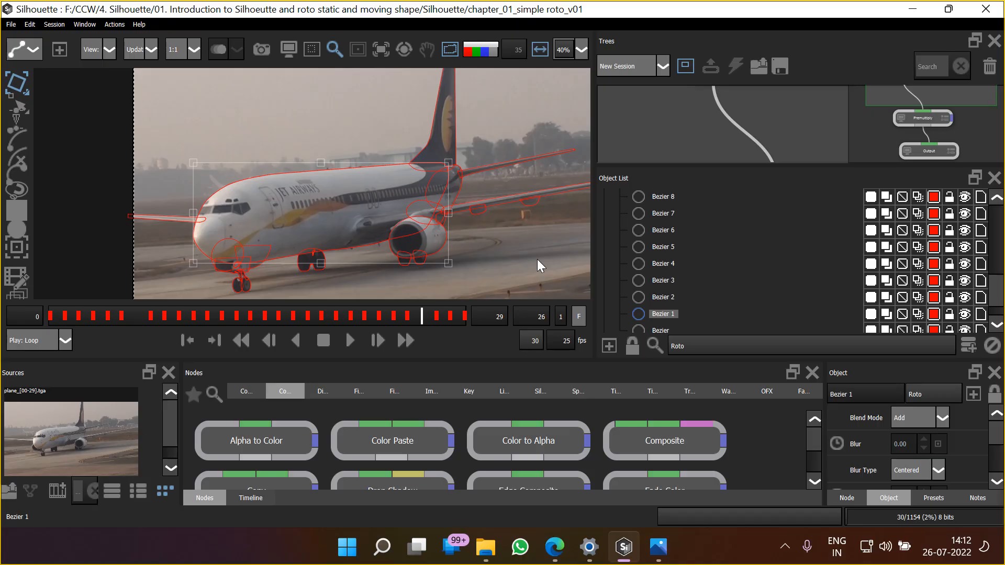
left_click(202, 286)
scroll(186, 287, "up", 5)
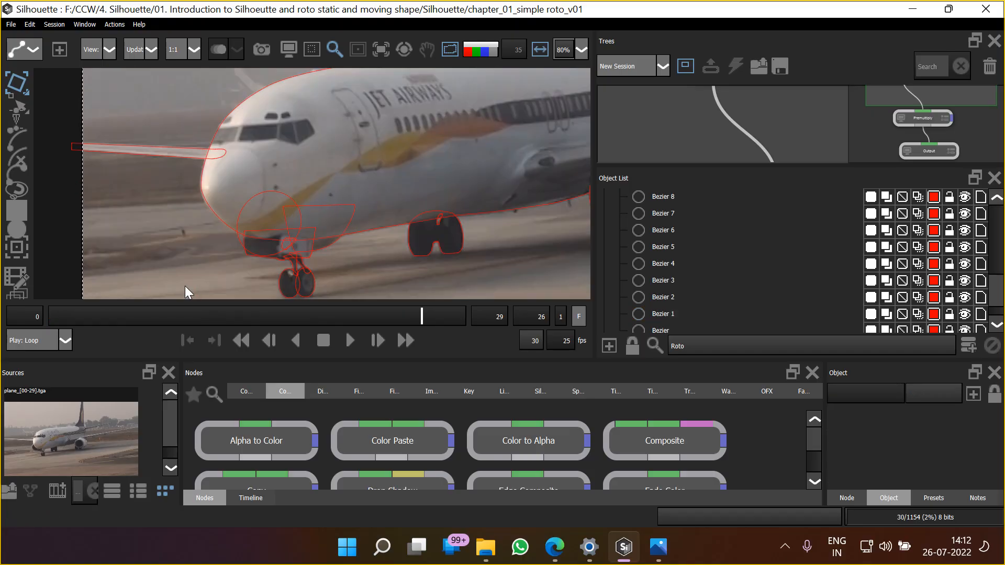
left_click(260, 178)
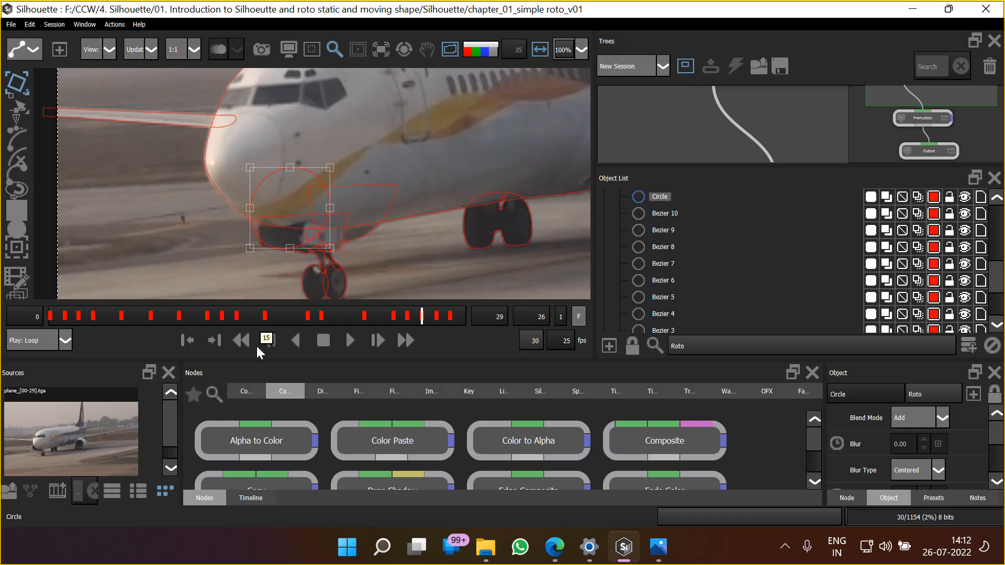
Play back the animation with the nose circle selected, then return to frame 0
left_click(350, 341)
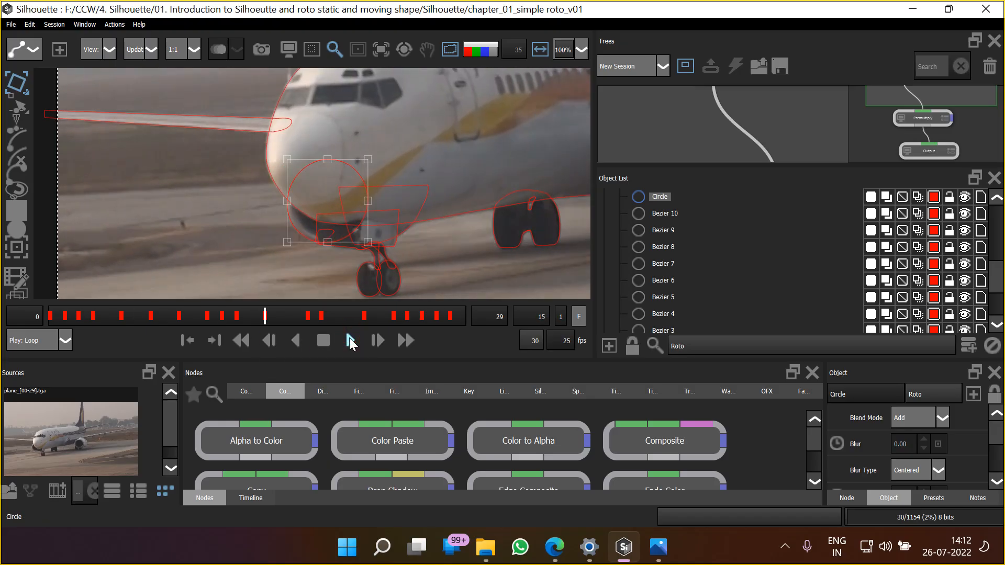
scroll(208, 194, "down", 3)
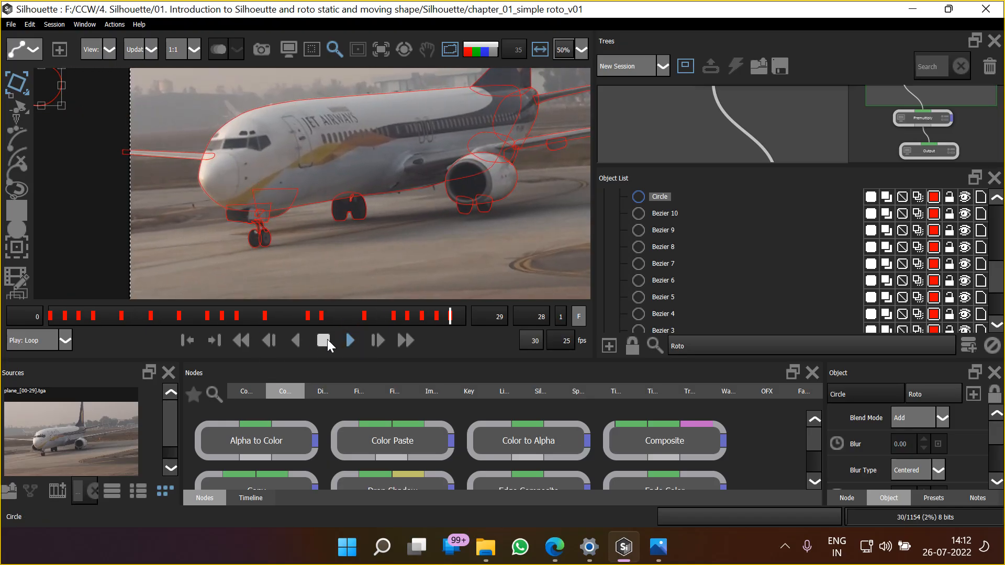
left_click(239, 341)
Show the timeline and enlarge it to examine the keyframes of all the plane shapes
left_click(253, 498)
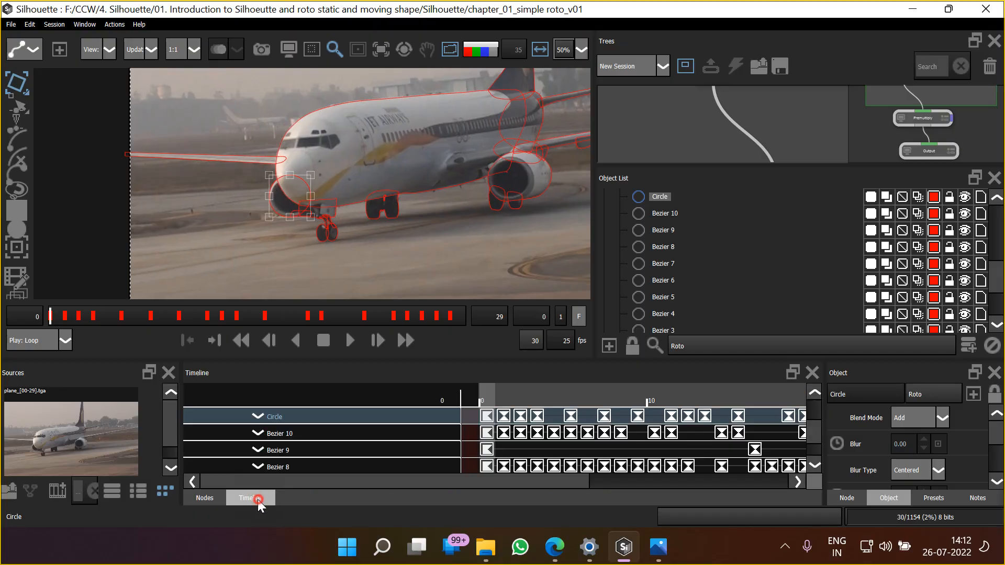
left_click_drag(372, 363, 360, 201)
left_click_drag(389, 479, 306, 512)
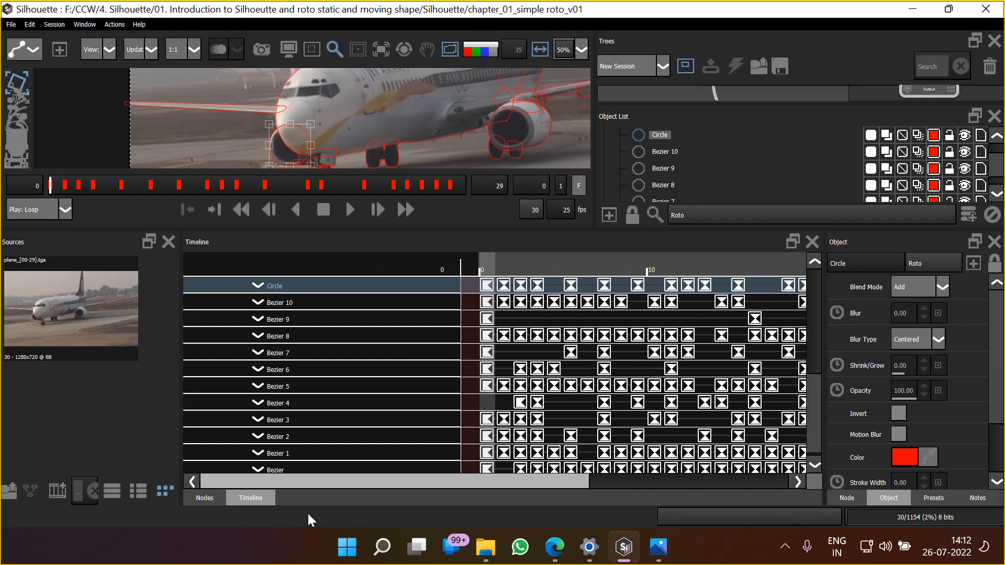
Reopen the recent Day 01 project and examine its shapes' keyframes in the timeline for comparison
left_click(12, 24)
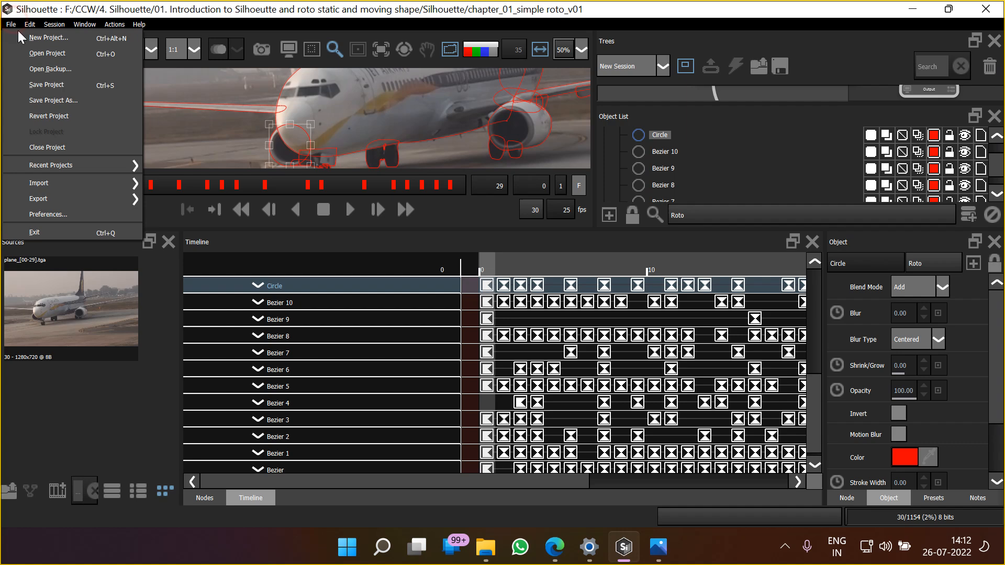
mouse_move(106, 166)
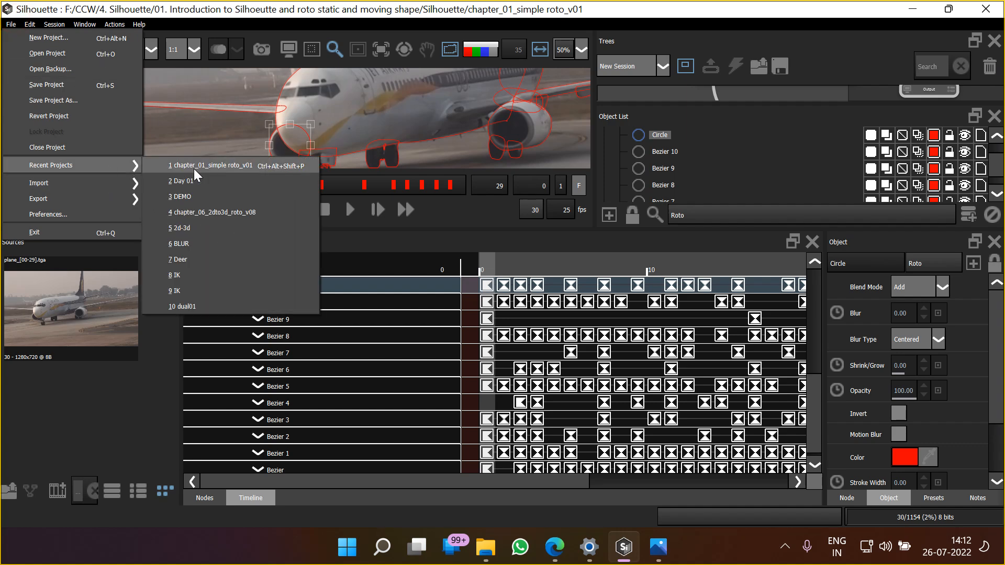
left_click(189, 181)
left_click(257, 500)
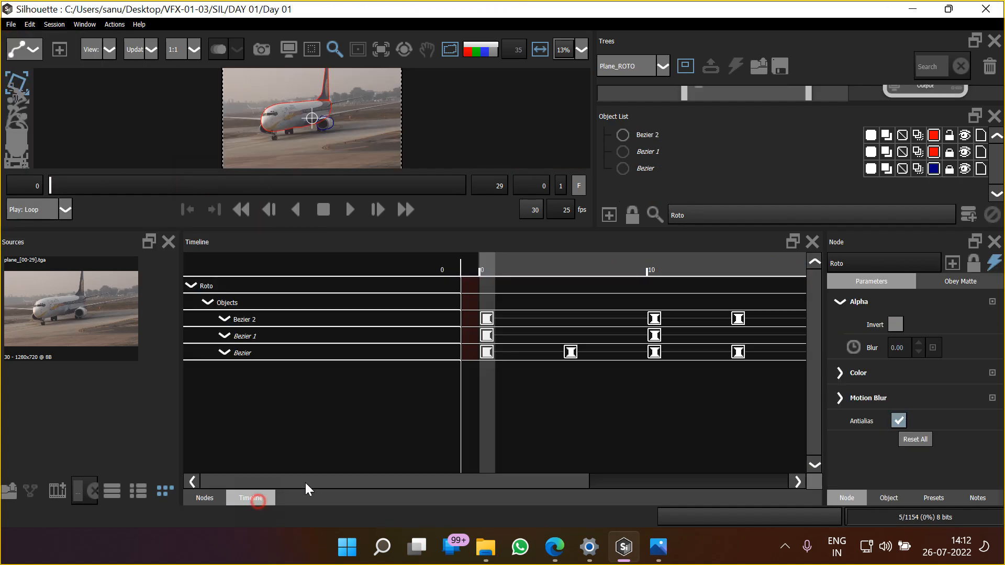
left_click_drag(531, 480, 775, 472)
left_click_drag(713, 468, 482, 484)
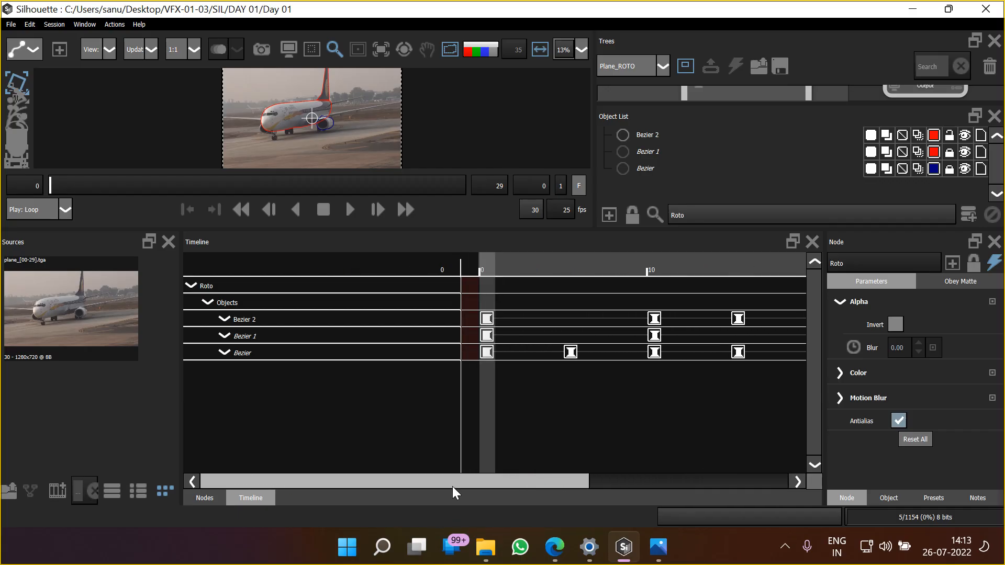
left_click_drag(466, 482, 490, 486)
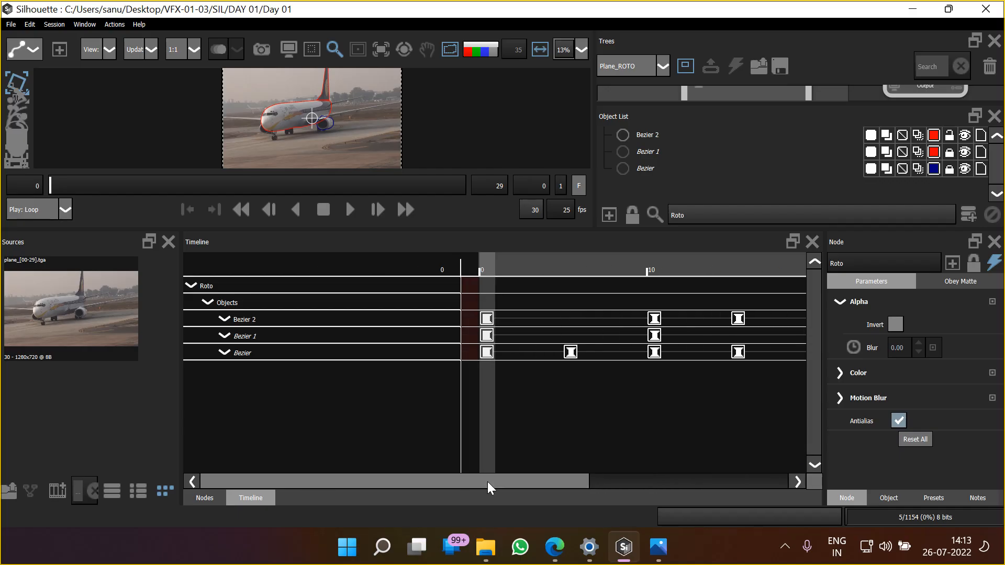
Reopen the recent chapter_01_simple roto_v01 project and show its timeline
left_click(11, 25)
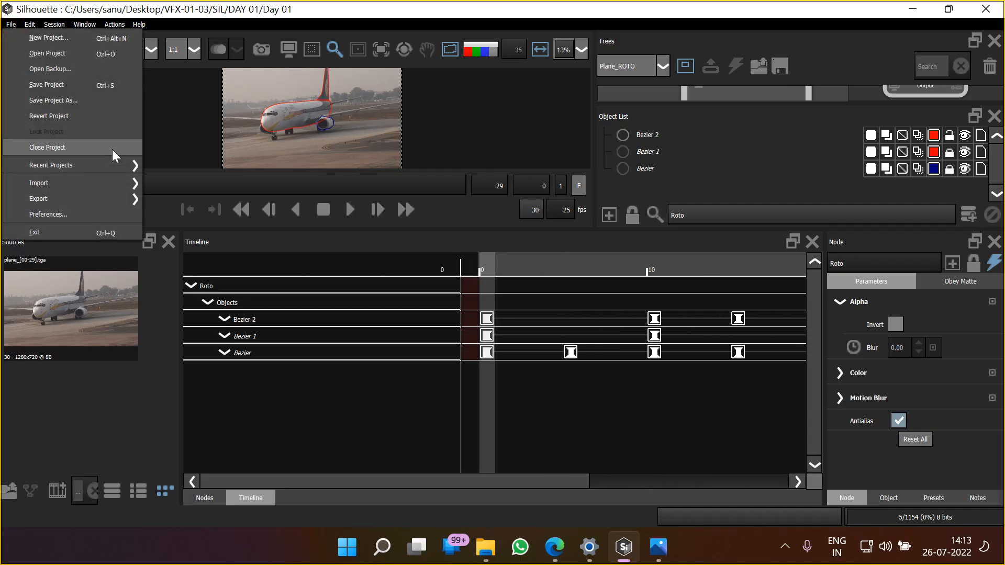
mouse_move(120, 165)
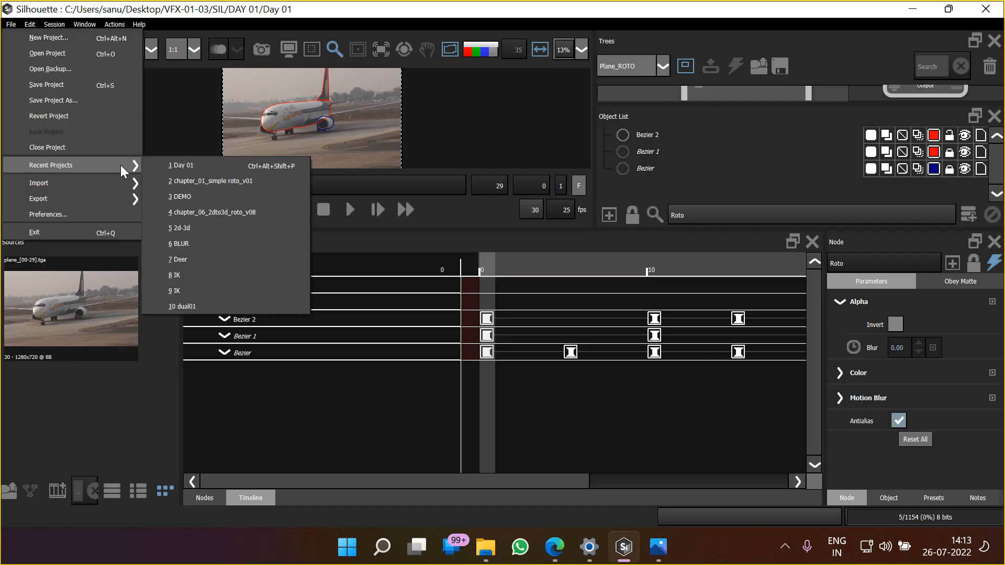
left_click(199, 181)
left_click(253, 498)
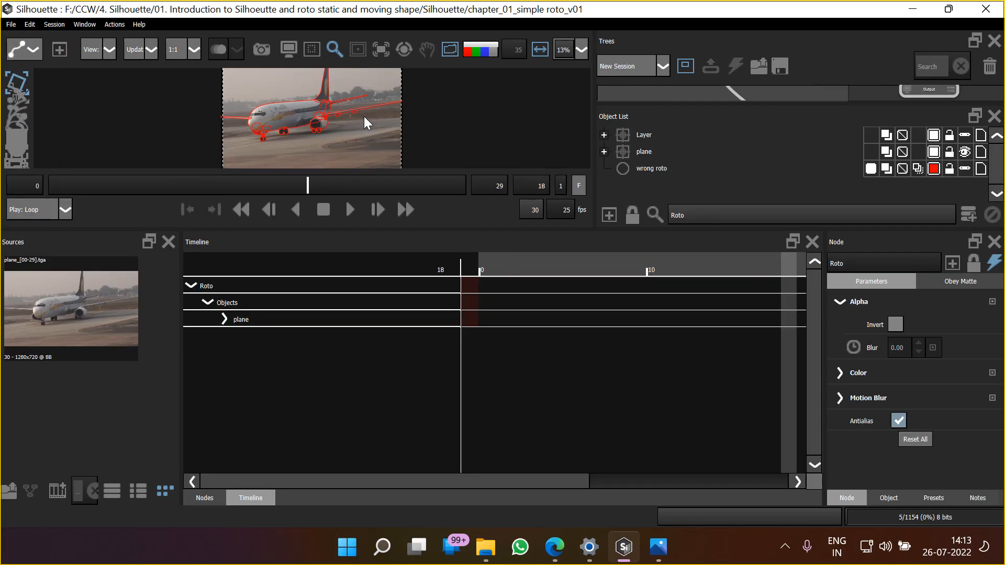
Select the fuselage shape and examine its keyframes alongside those of the other plane shapes
left_click(299, 125)
left_click_drag(494, 486, 733, 468)
left_click_drag(571, 477, 357, 485)
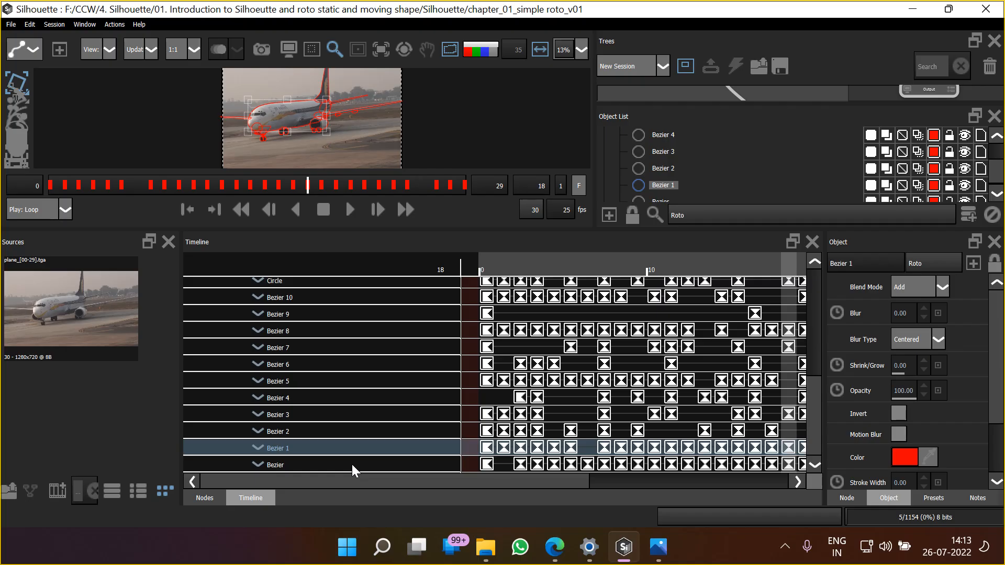
Enlarge the viewer again, deselect the fuselage shape and play from frame 0 with the matte overlay shown and outlines hidden
left_click_drag(349, 230, 342, 357)
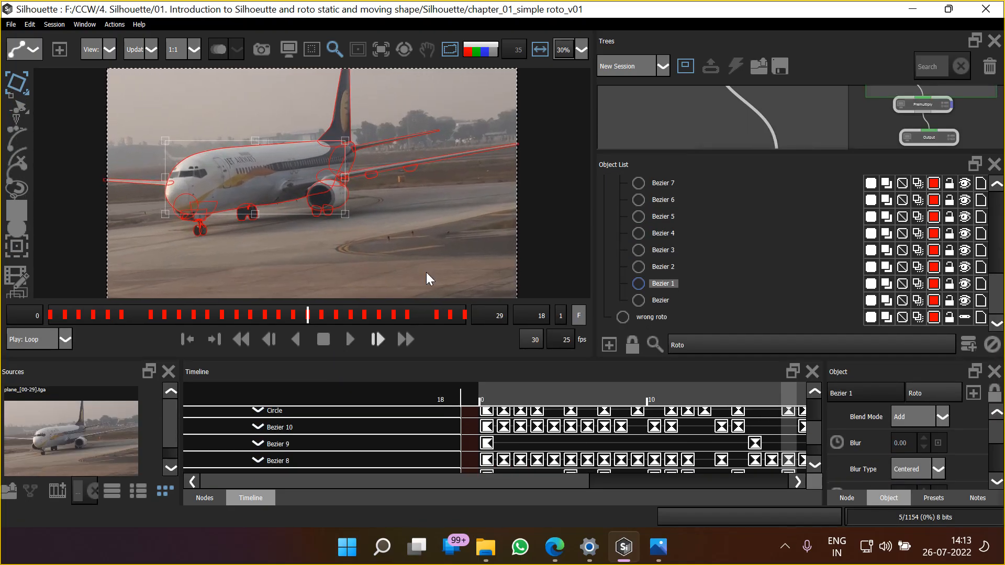
left_click(465, 231)
left_click_drag(311, 322, 20, 341)
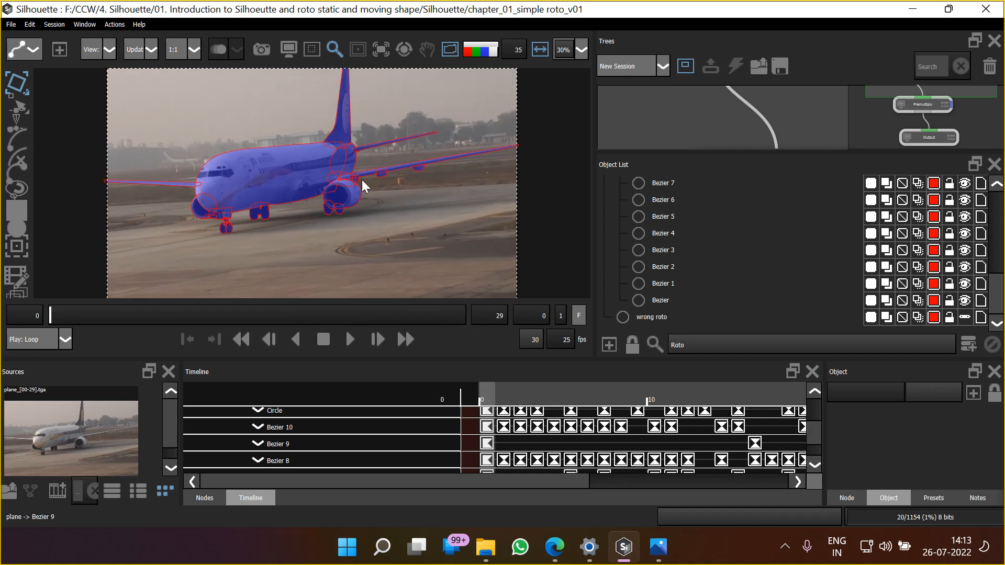
left_click(451, 52)
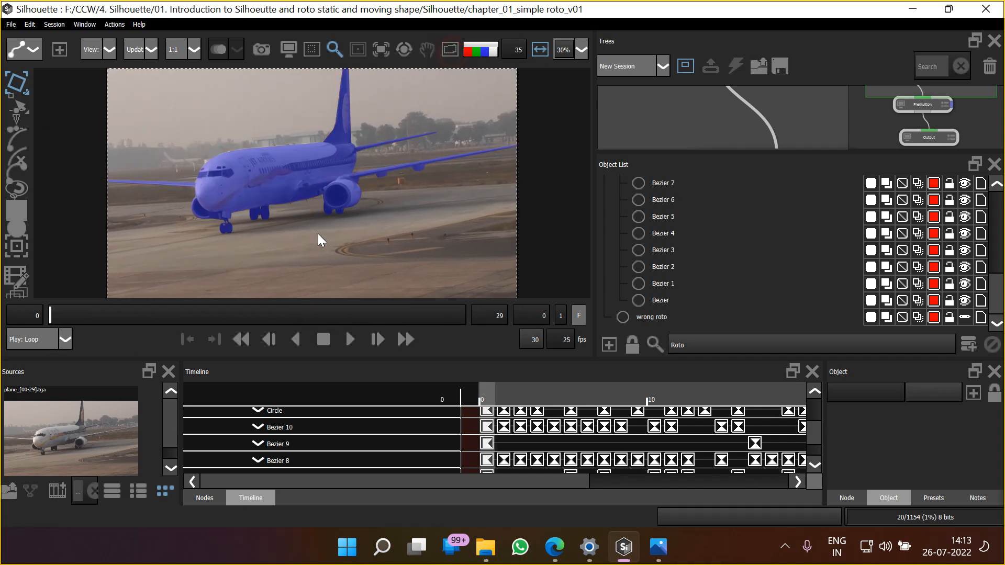
left_click(353, 343)
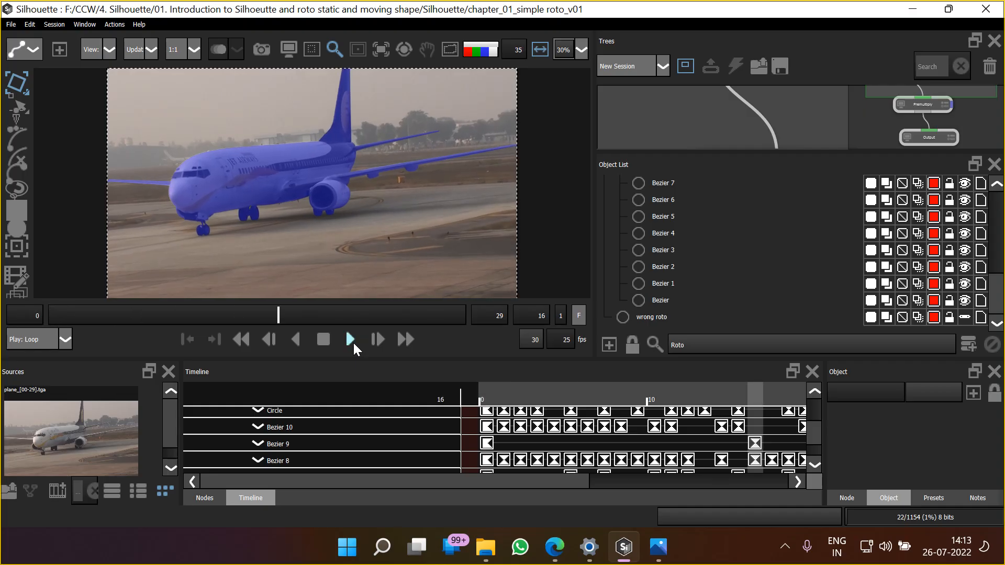
Stop playback, check the plane's alpha matte, and return to the colour view with the overlay off and shape outlines shown
scroll(315, 209, "down", 2)
scroll(314, 209, "up", 2)
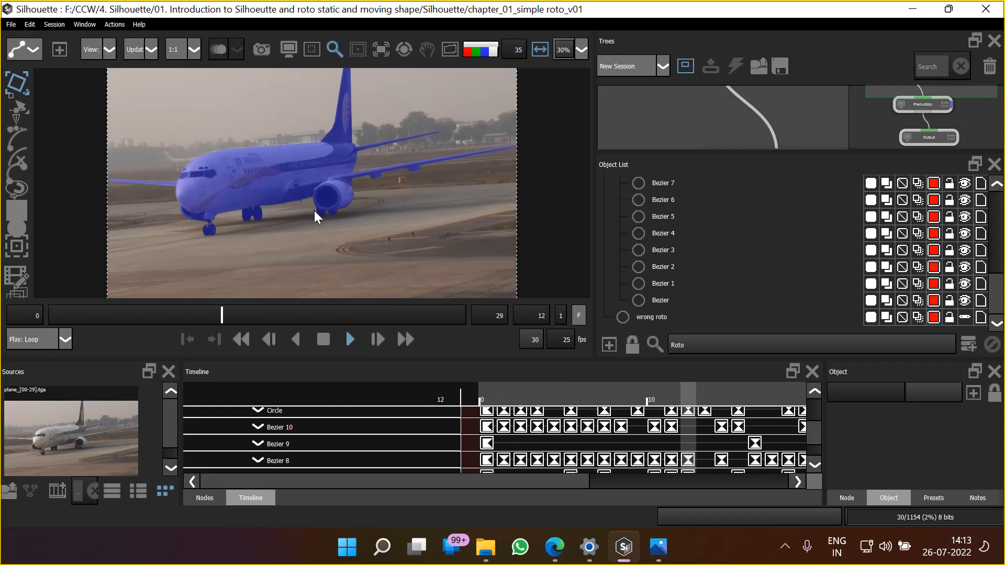
left_click(325, 342)
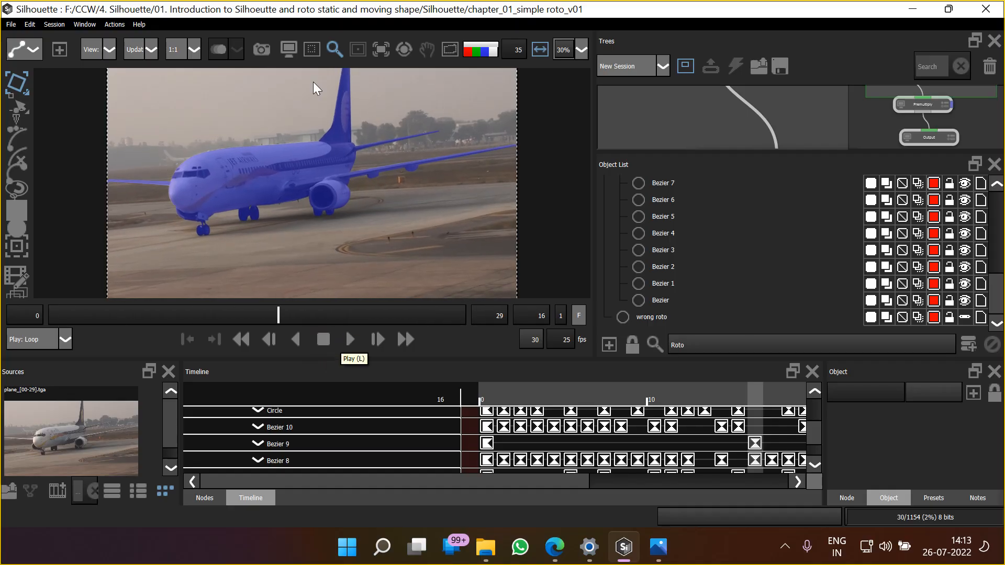
key("a")
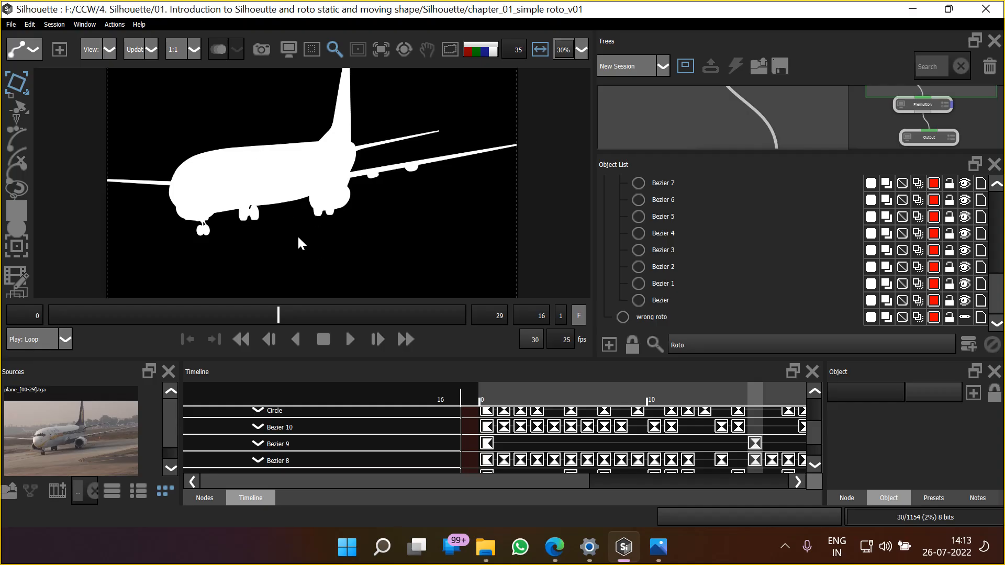
key("a")
left_click(450, 49)
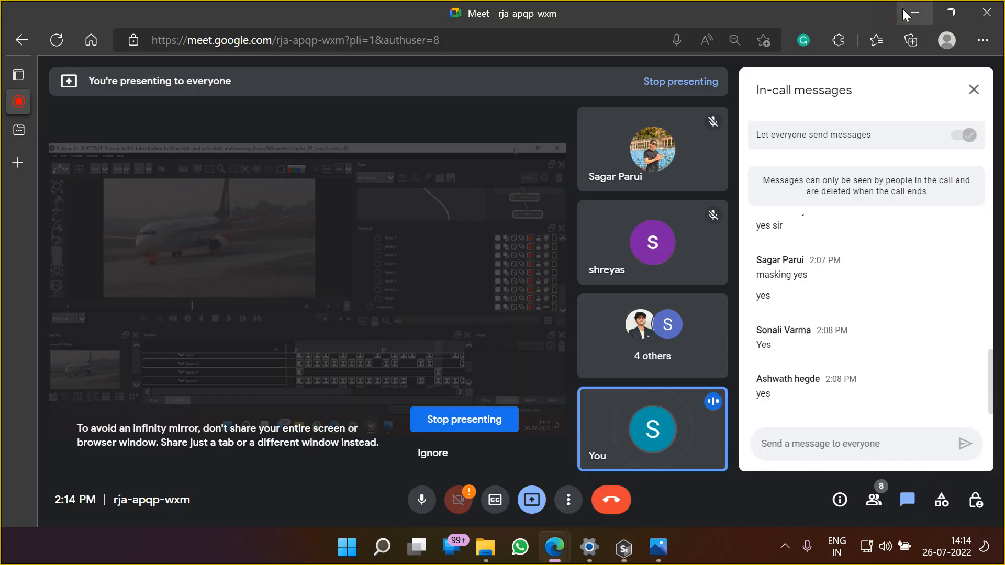
Minimize Silhouette and launch Adobe After Effects 2022 from the installed applications
left_click(902, 8)
left_click(902, 9)
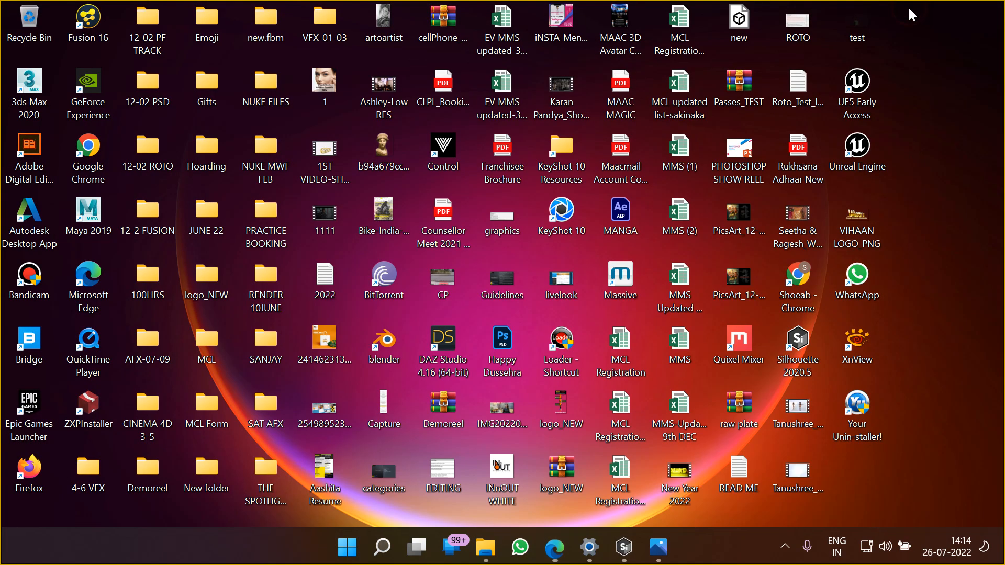
left_click(340, 544)
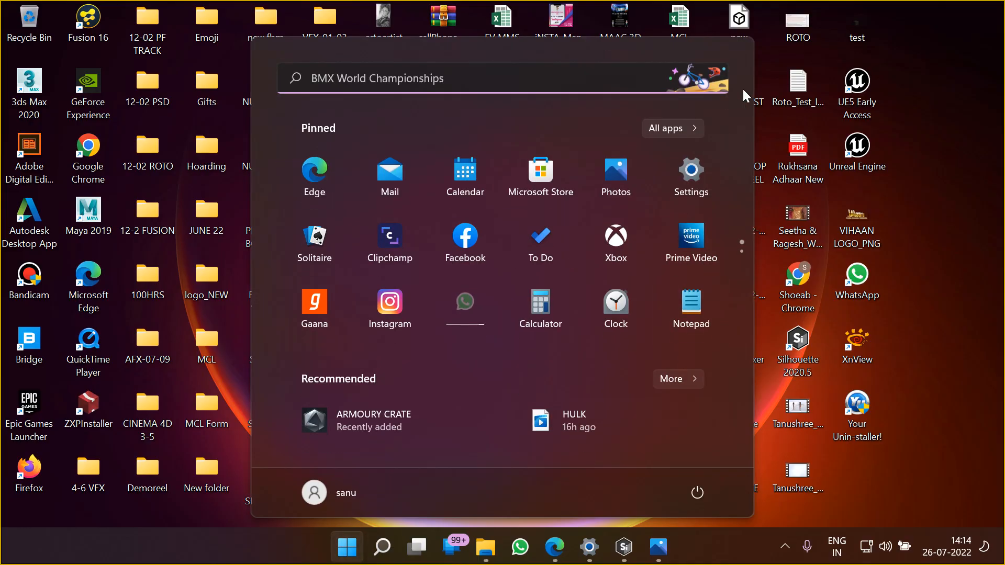
left_click(675, 130)
scroll(447, 352, "down", 5)
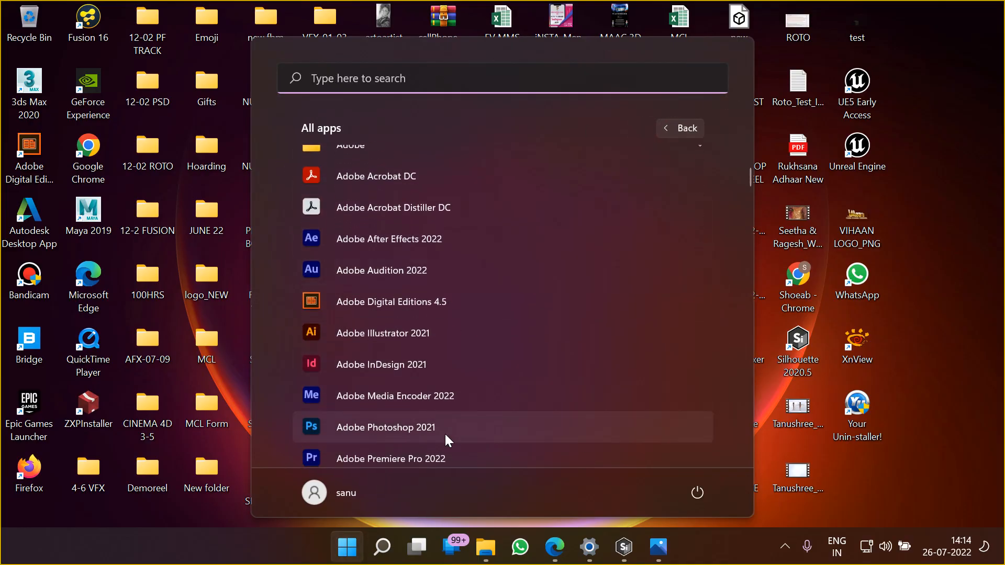
scroll(420, 305, "up", 3)
left_click(419, 233)
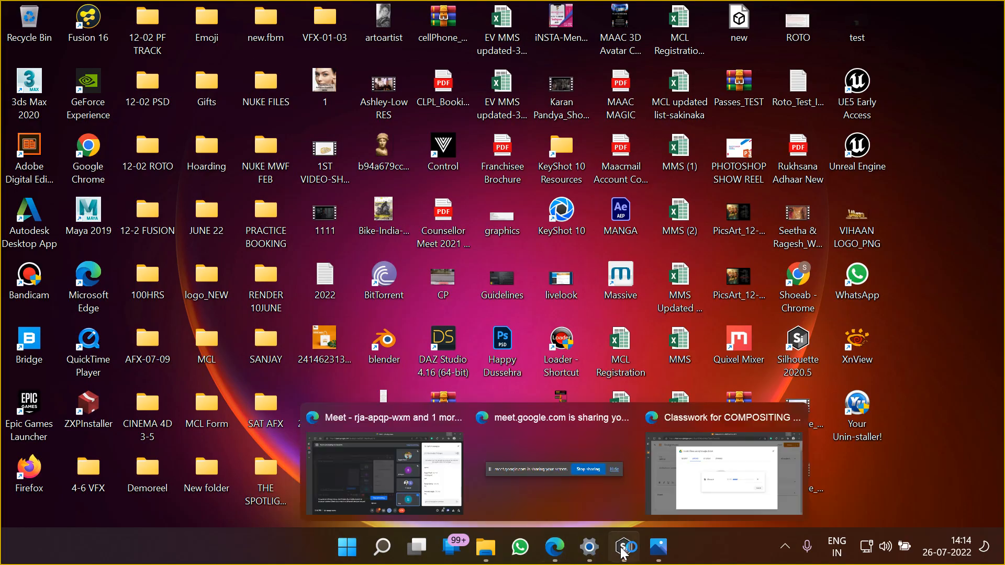
Switch back to Silhouette, select the plane_[00-29].tga source clip and enlarge the lower area to show its properties
left_click(607, 450)
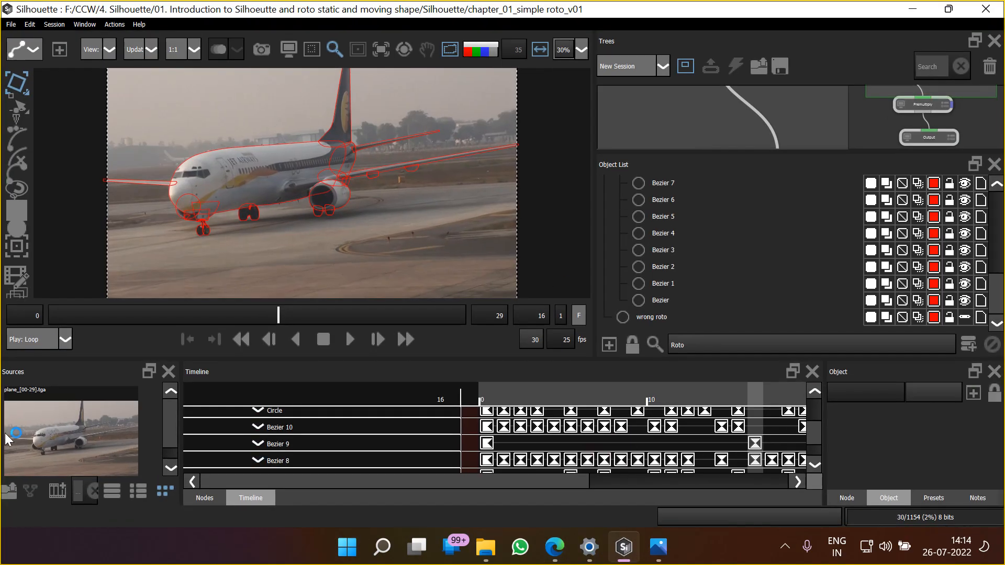
left_click(78, 437)
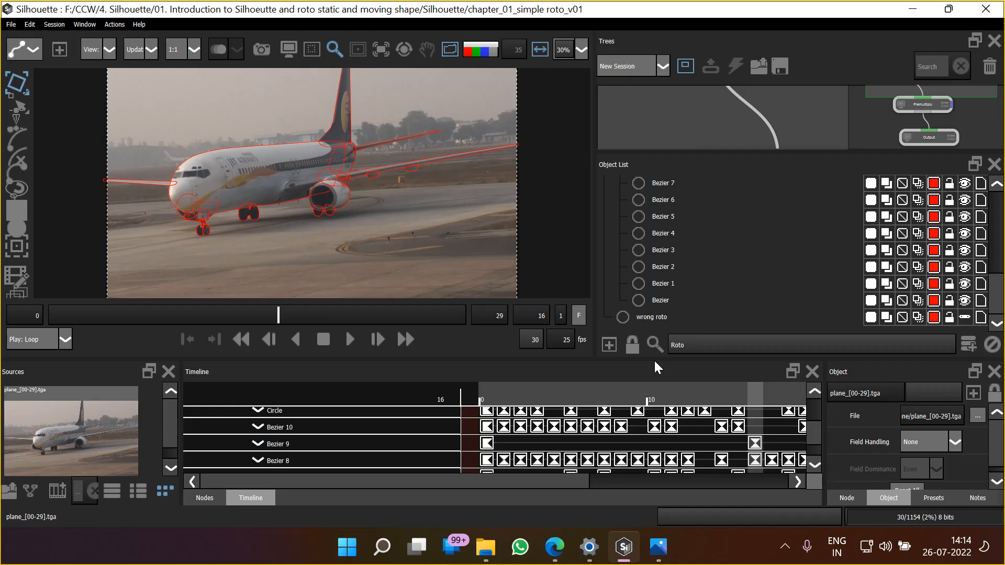
left_click_drag(656, 360, 635, 305)
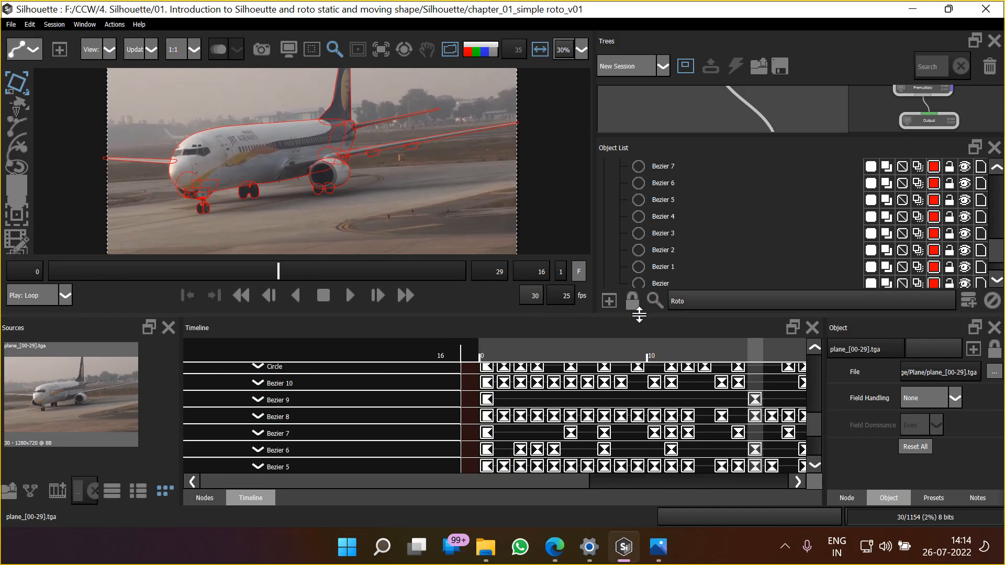
Enlarge the node tree, select the plane_[00-29].tga source node and examine its parameters
left_click_drag(749, 134, 742, 287)
scroll(674, 130, "down", 6)
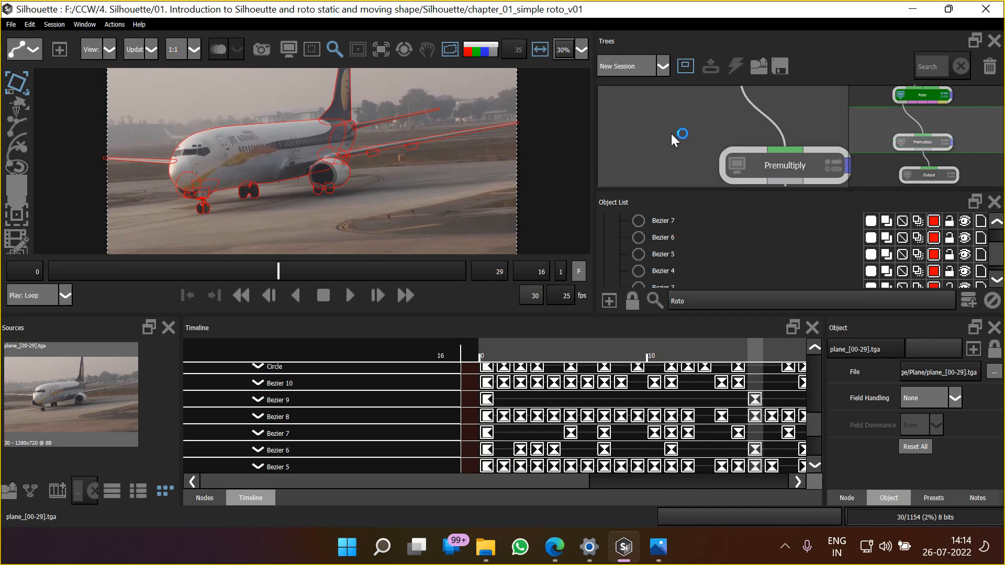
left_click_drag(673, 122, 632, 203)
left_click(747, 165)
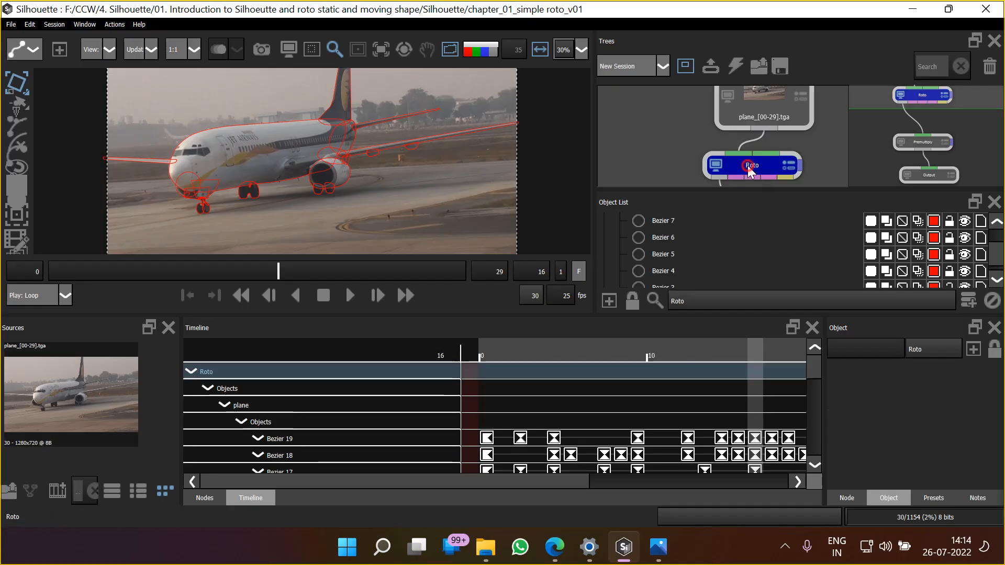
left_click(754, 102)
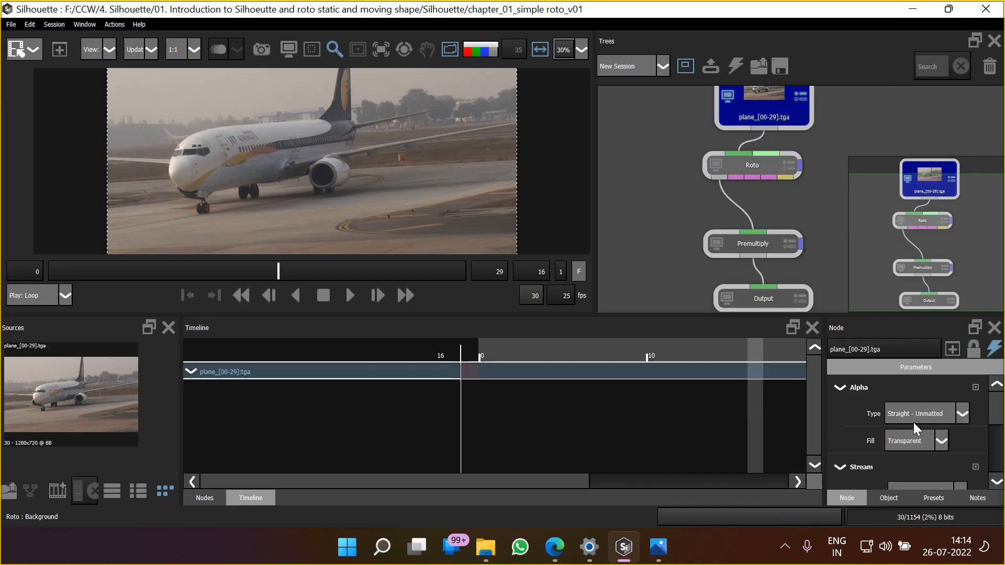
left_click_drag(996, 405, 996, 383)
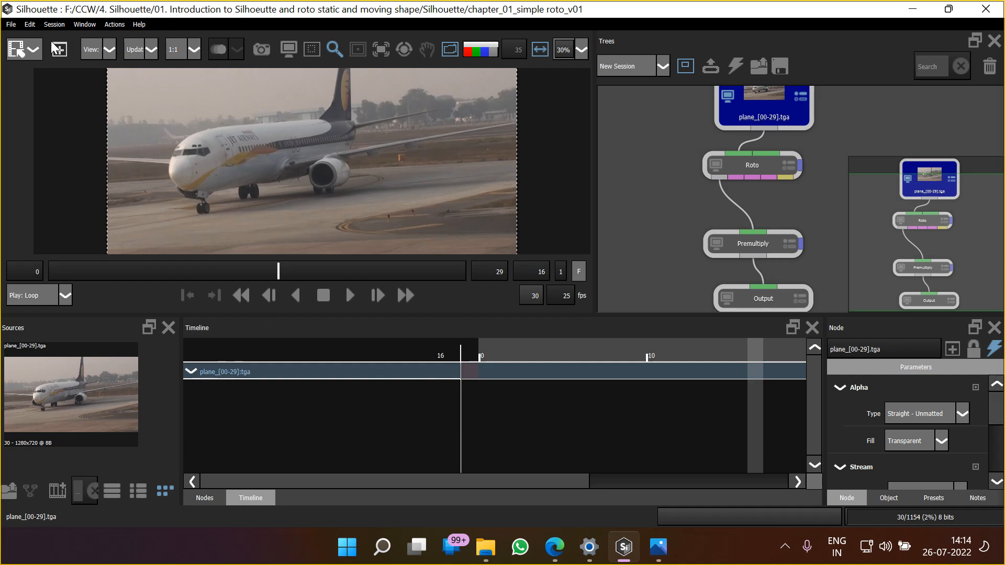
Examine the session settings for size, duration and frame rate, leaving them without changes
left_click(52, 22)
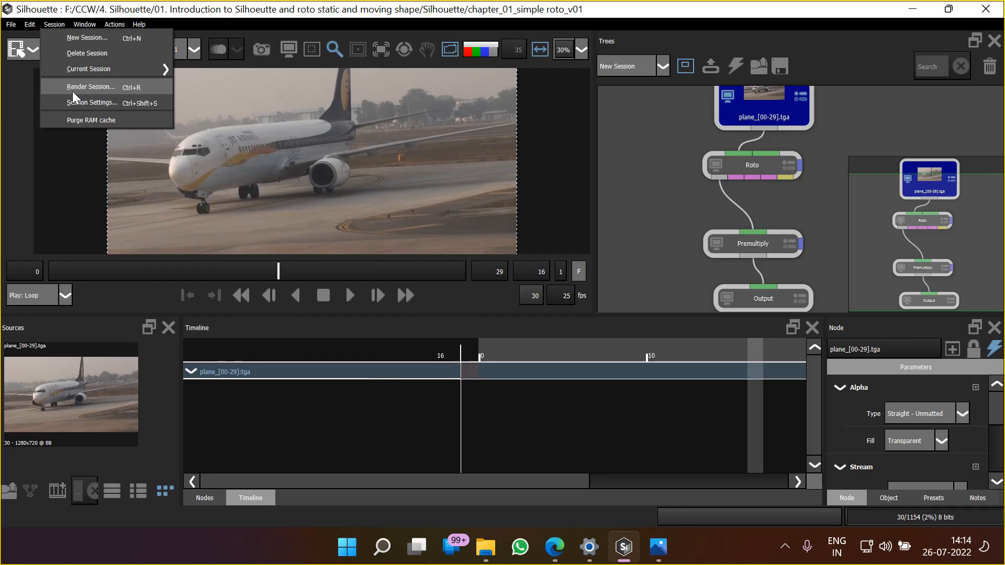
left_click(112, 105)
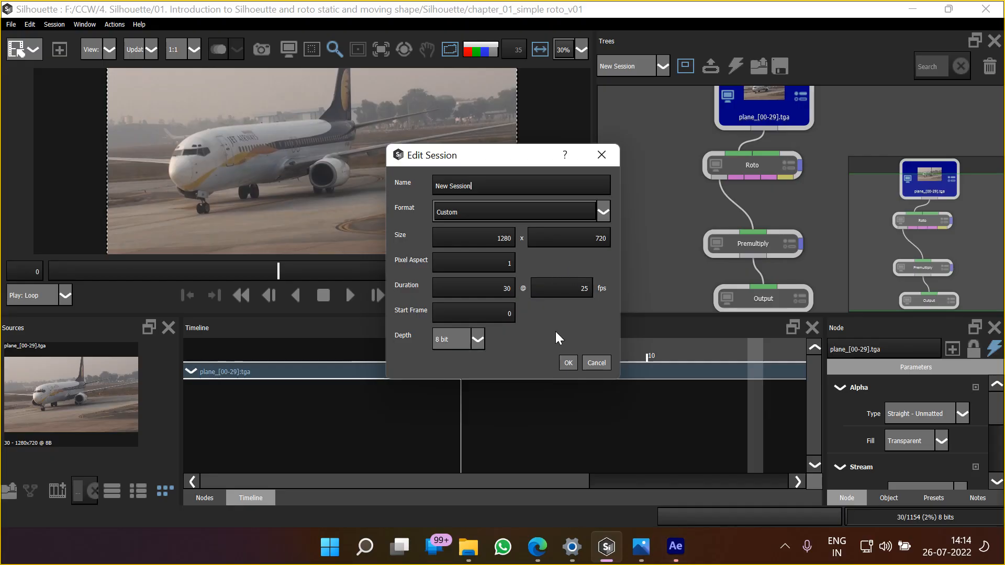
left_click(602, 363)
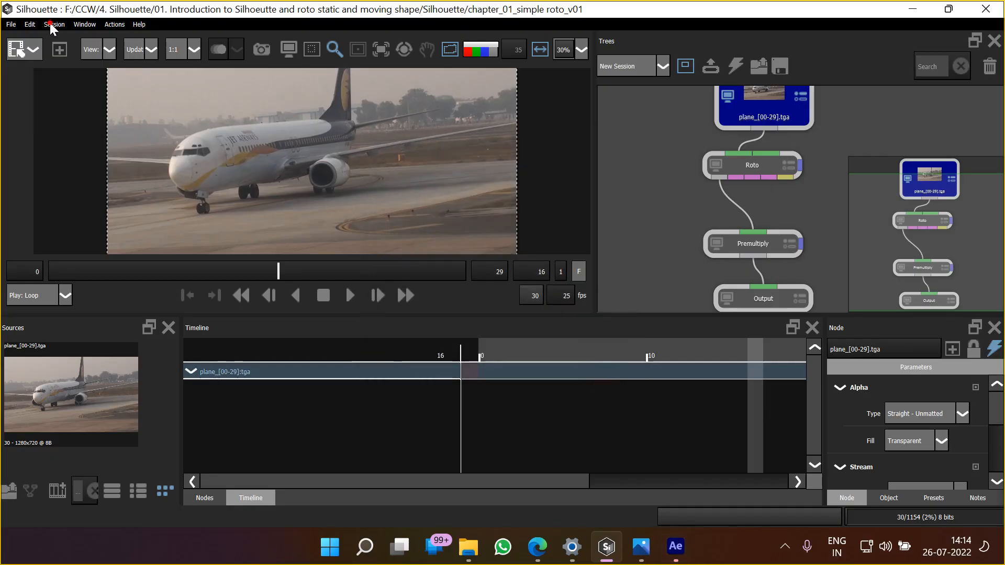
left_click(84, 24)
mouse_move(52, 23)
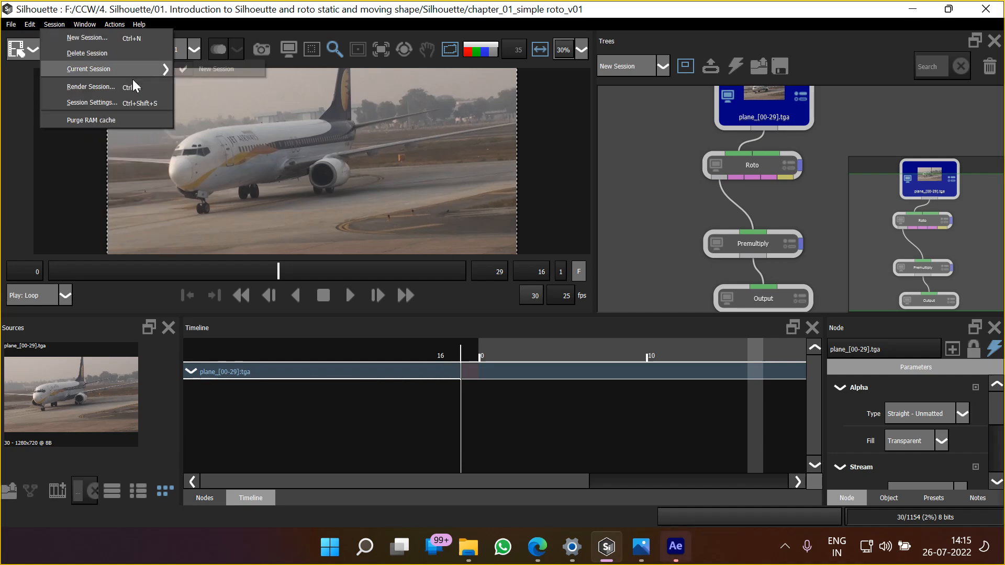
left_click(97, 105)
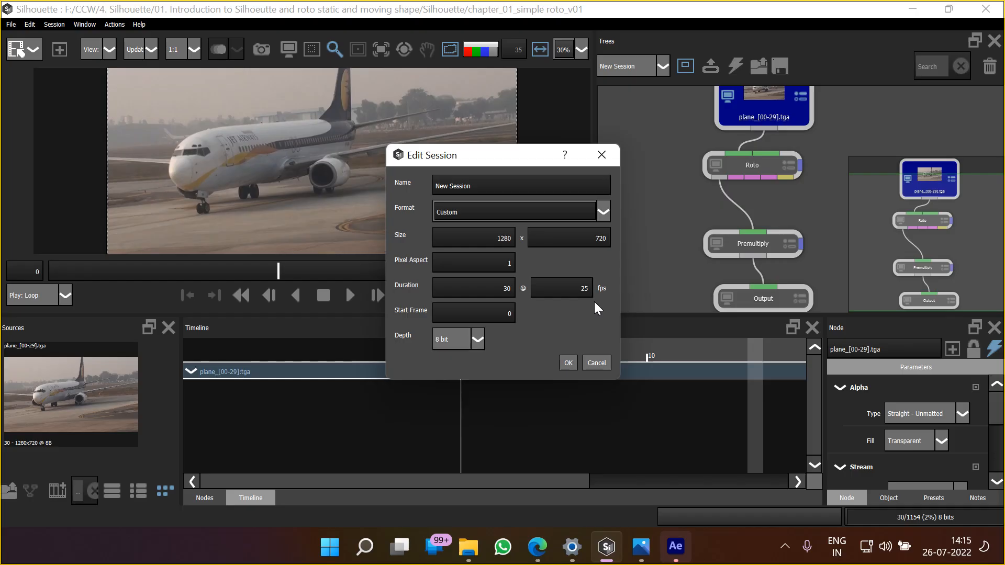
left_click(597, 365)
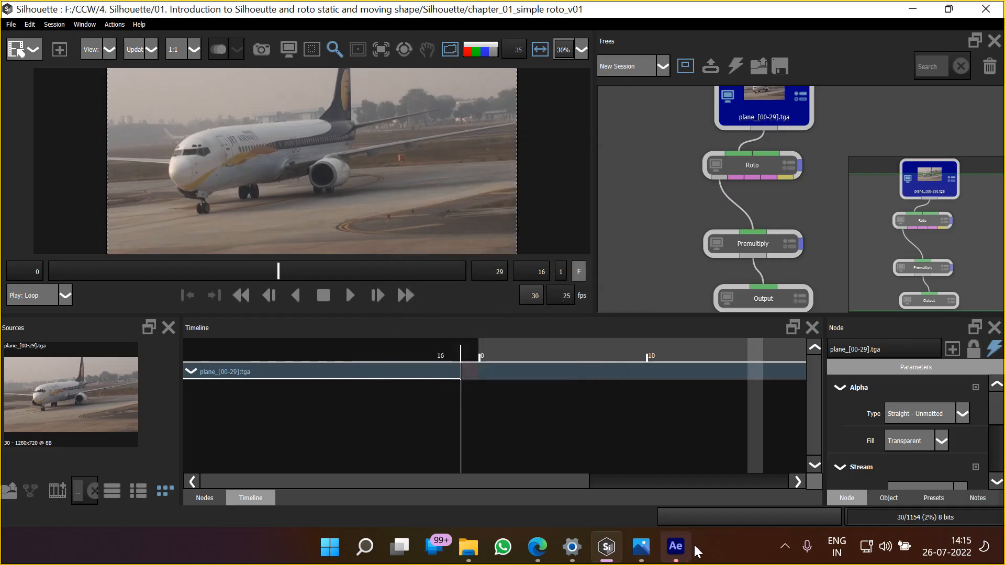
Switch to After Effects, create a new project and open the file import dialog
left_click(675, 546)
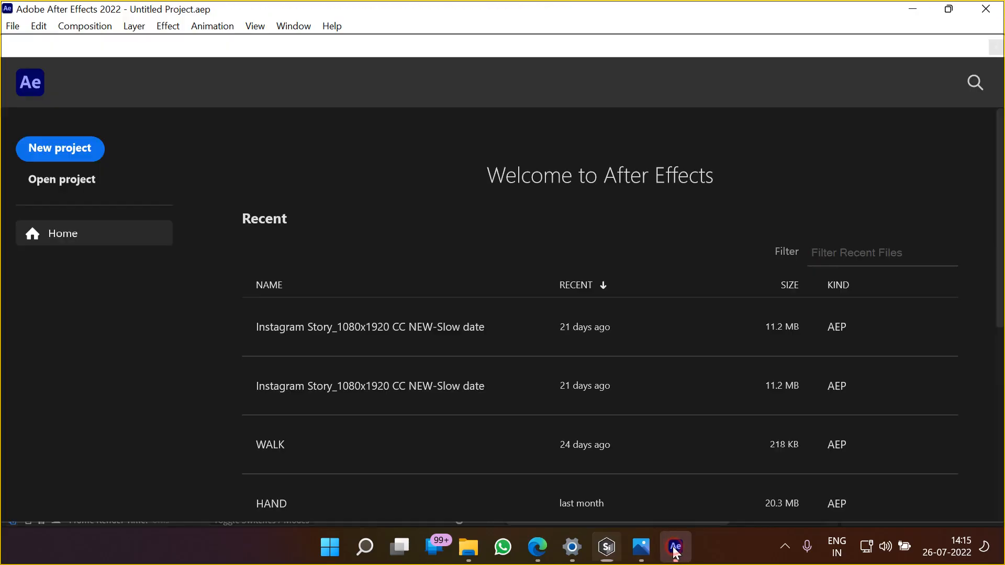
left_click(61, 150)
double_click(152, 240)
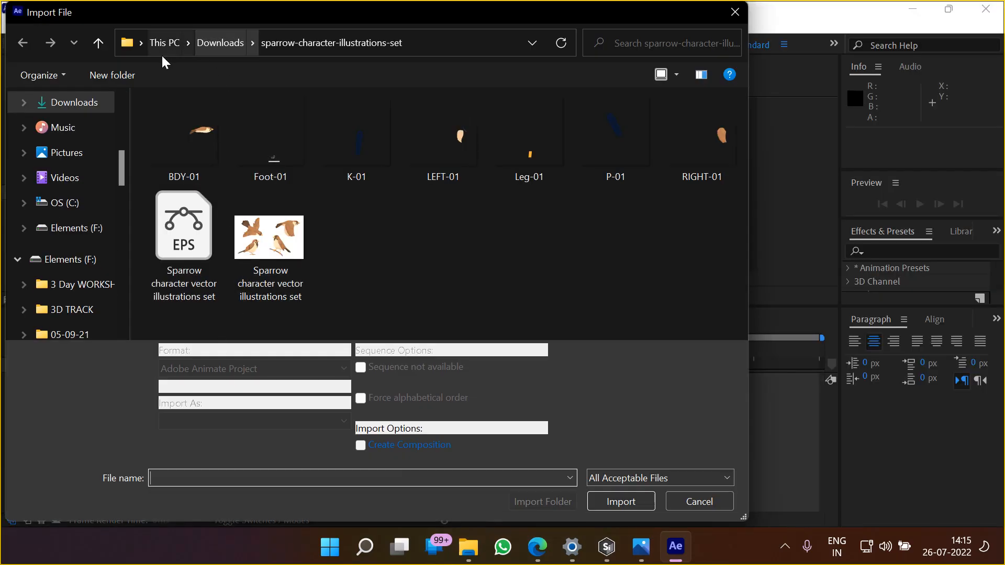
Browse drive F: to the footage/Plane folder of the first Silhouette chapter, inside CCW/4. Silhouette
left_click(71, 155)
left_click(71, 260)
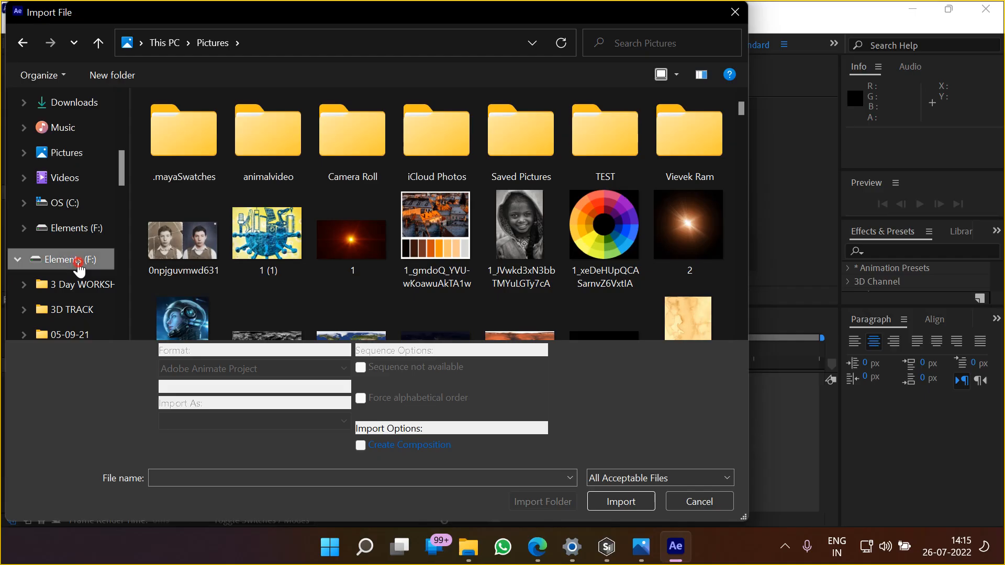
double_click(522, 262)
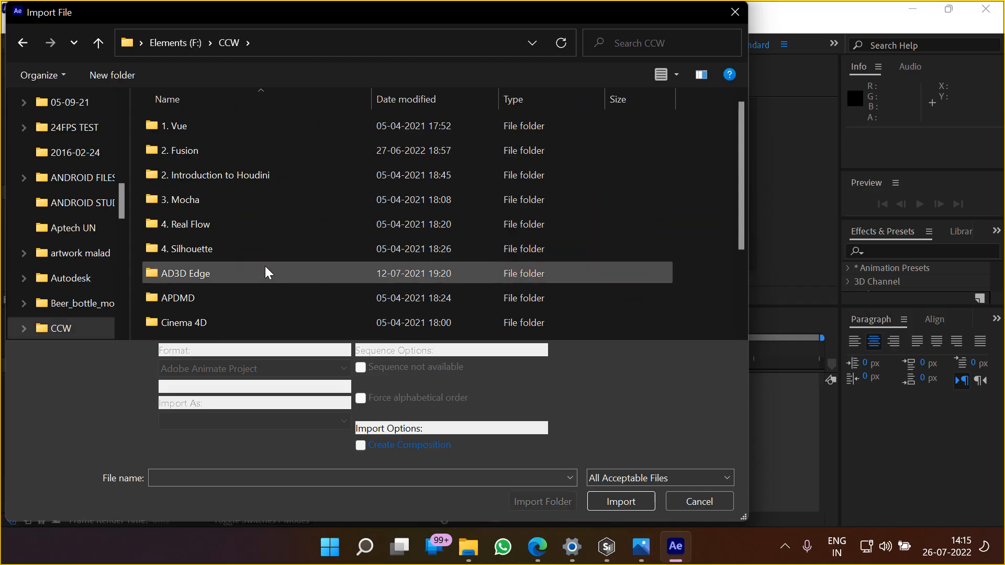
double_click(192, 250)
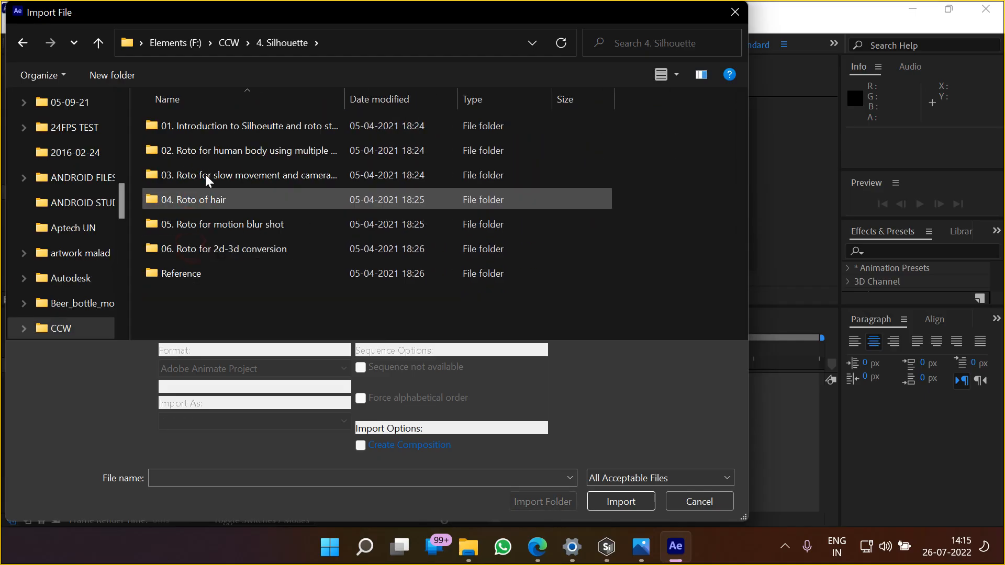
double_click(195, 126)
double_click(196, 128)
double_click(191, 128)
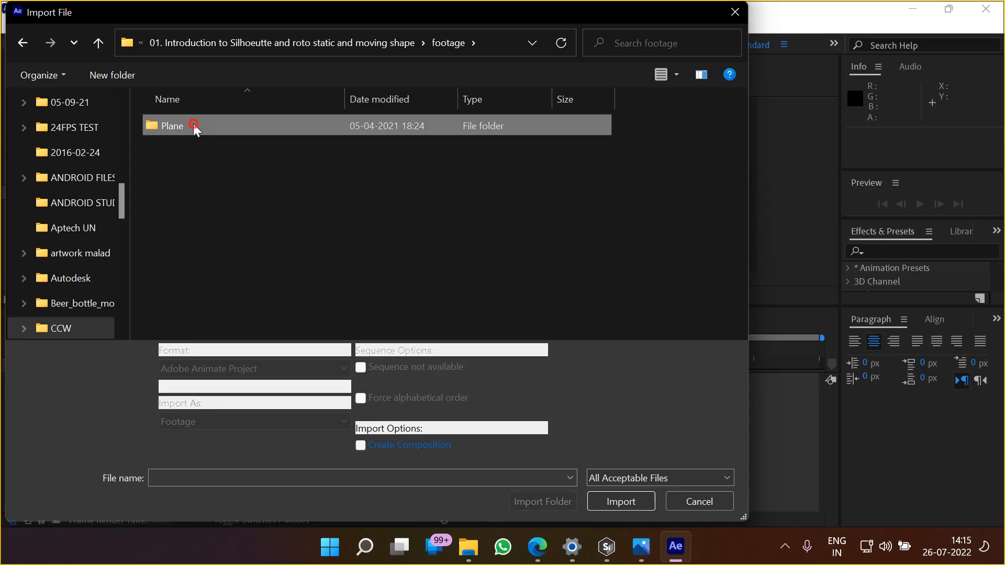
Import plane_00 as a Targa sequence with the alpha interpreted as Straight (Unmatted)
left_click(186, 132)
left_click(393, 368)
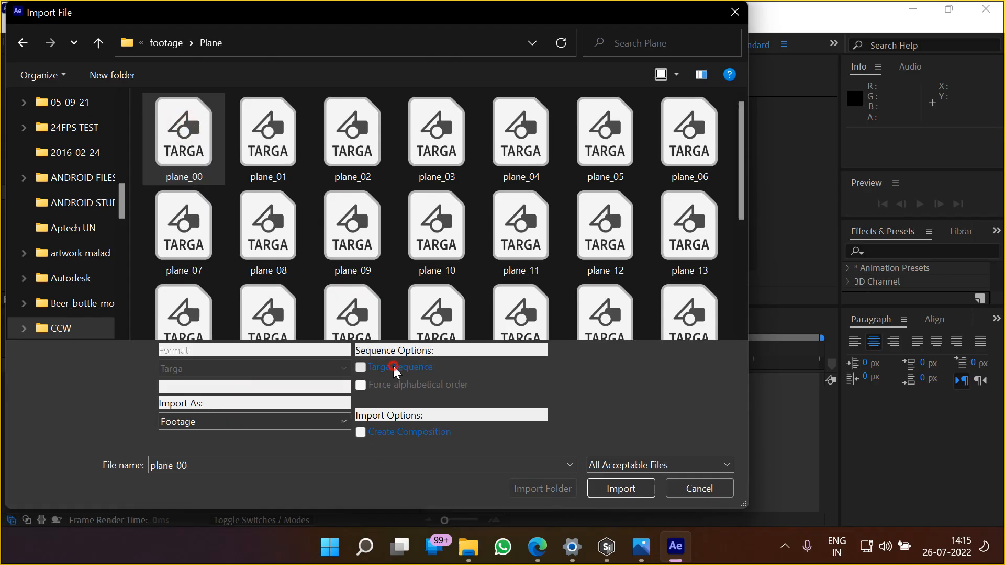
left_click(622, 490)
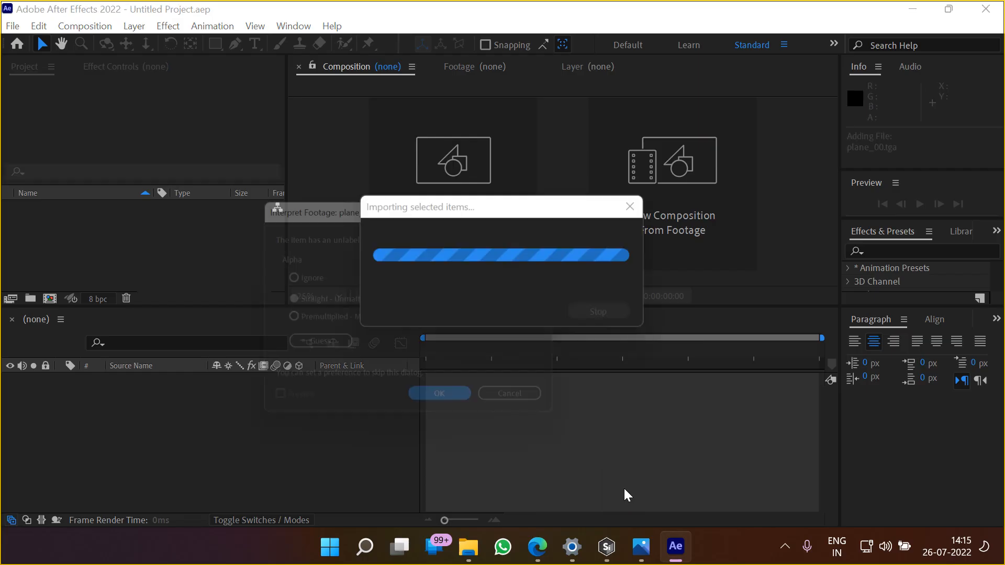
left_click(444, 410)
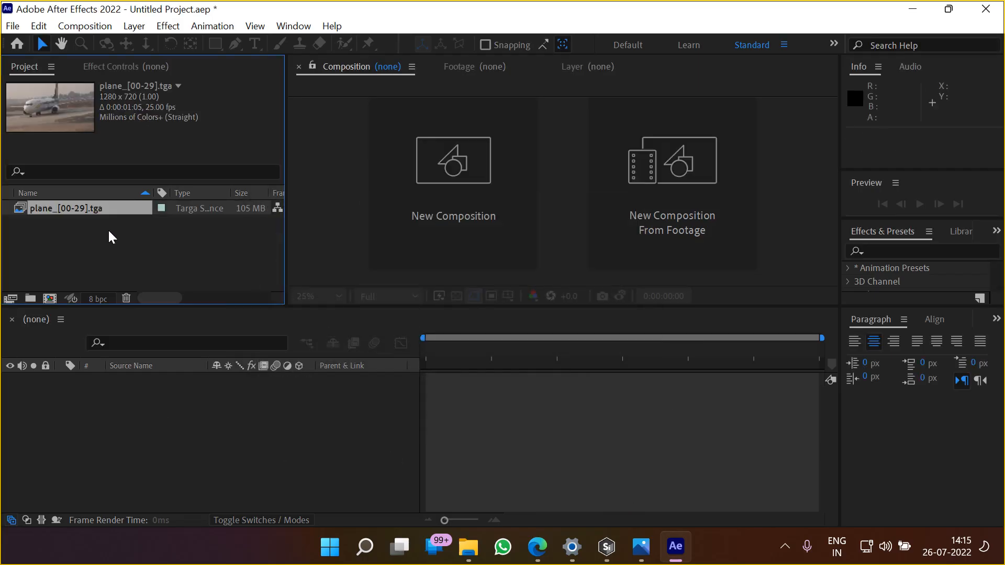
Examine the assumed frame rate in the plane sequence's main footage interpretation settings and accept them
right_click(78, 213)
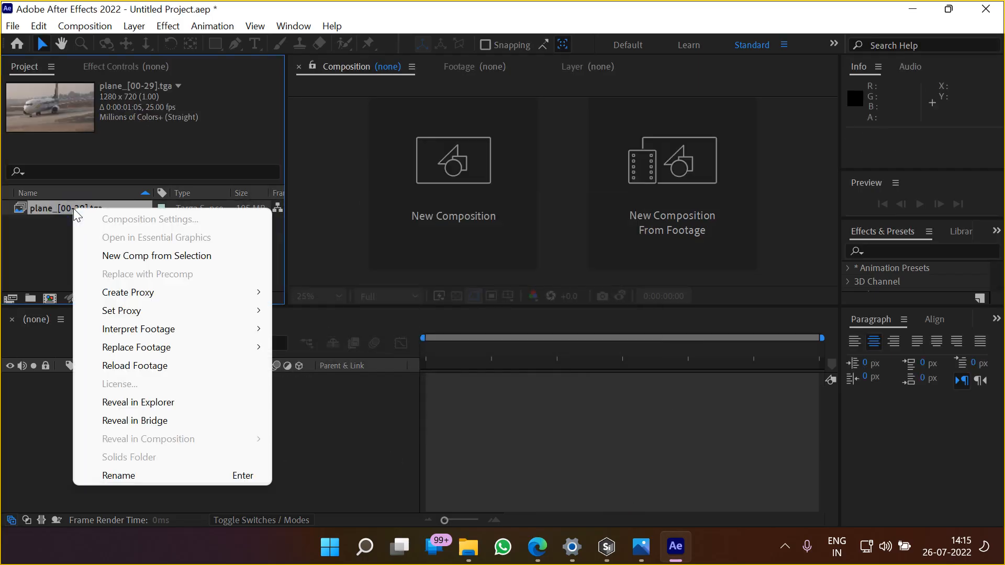
mouse_move(125, 331)
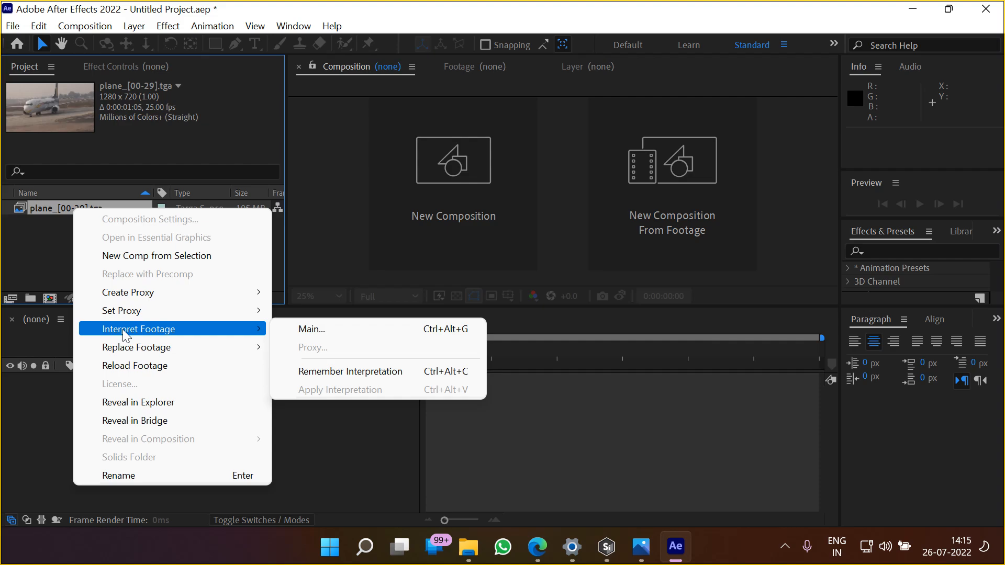
left_click(317, 330)
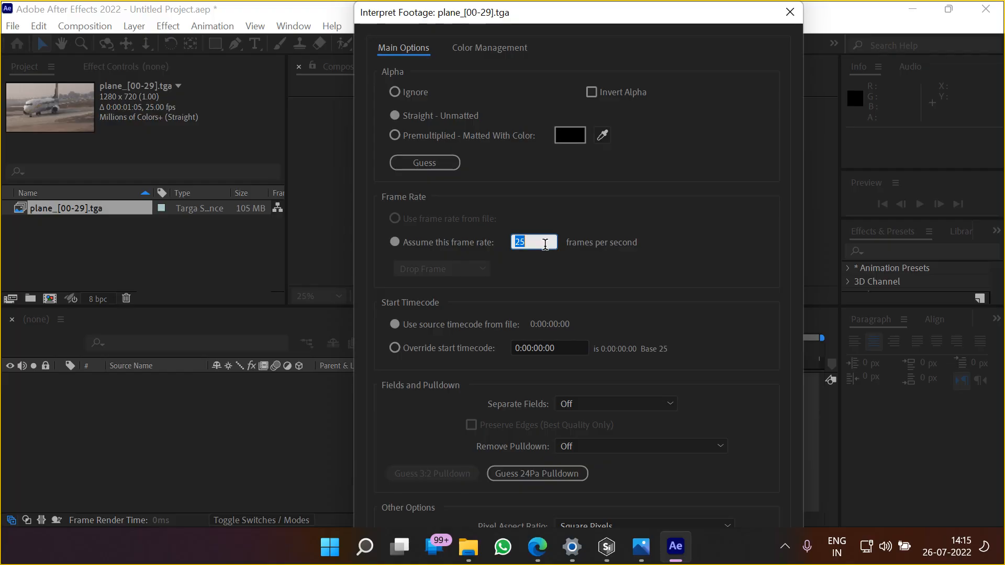
left_click_drag(463, 23, 426, 28)
key("Return")
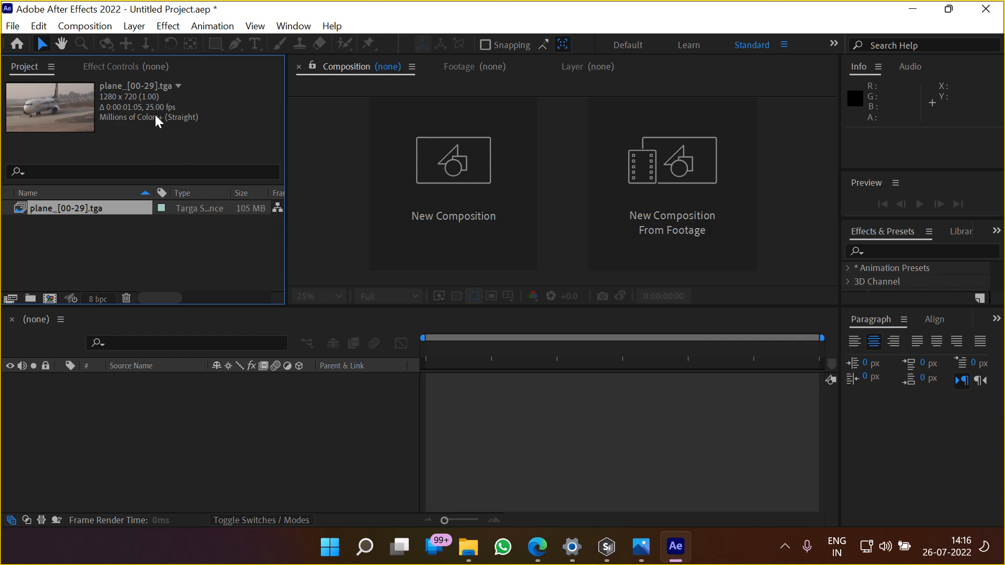
Examine the sequence footage frame rate in the Import preferences and leave the preferences without changing them
left_click(39, 27)
mouse_move(84, 466)
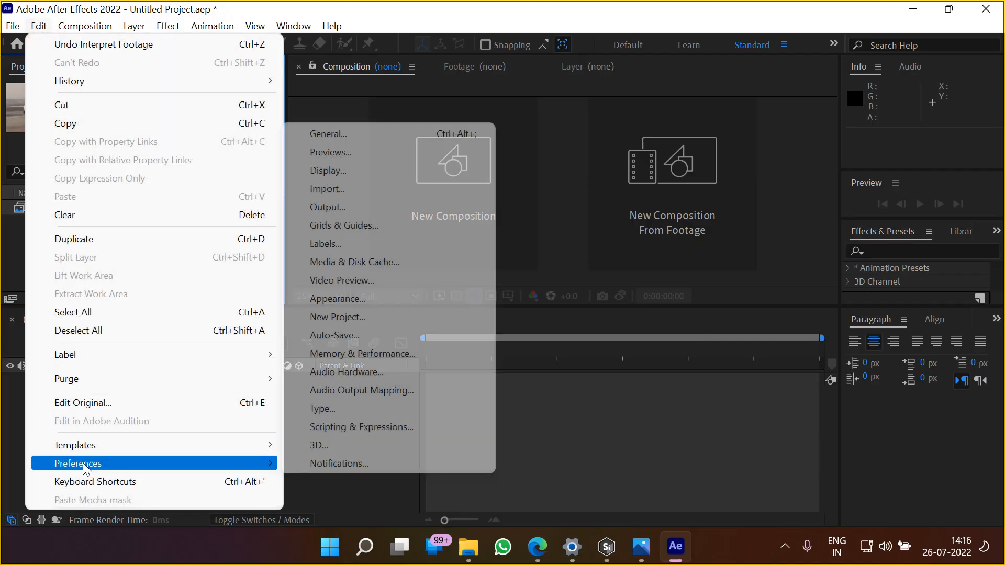
left_click(352, 189)
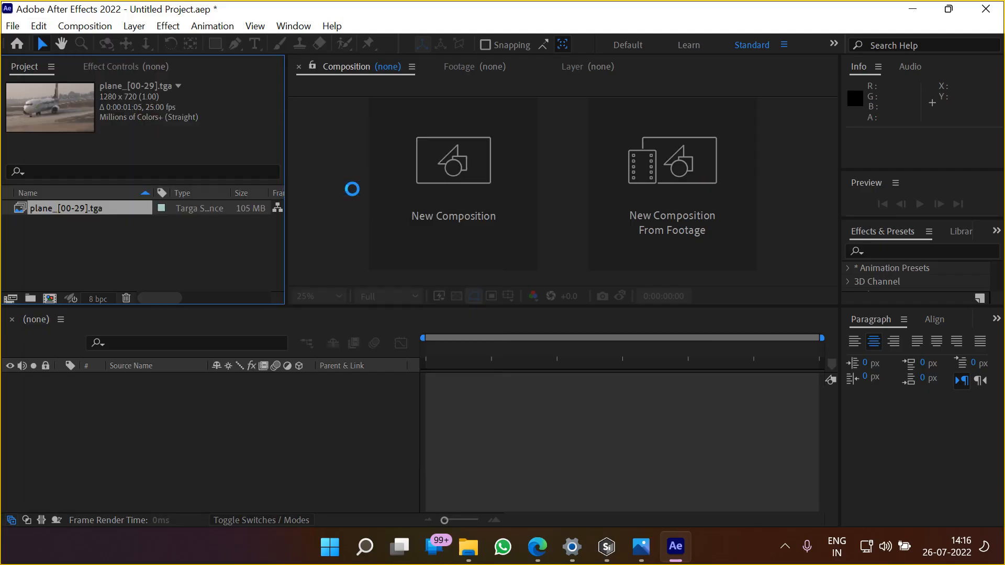
left_click_drag(529, 108, 442, 71)
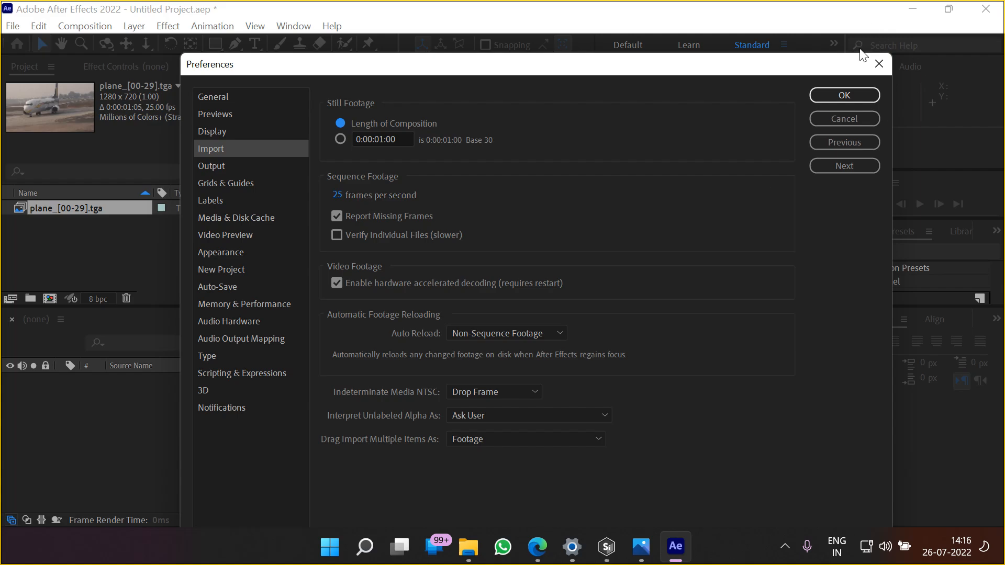
left_click(879, 64)
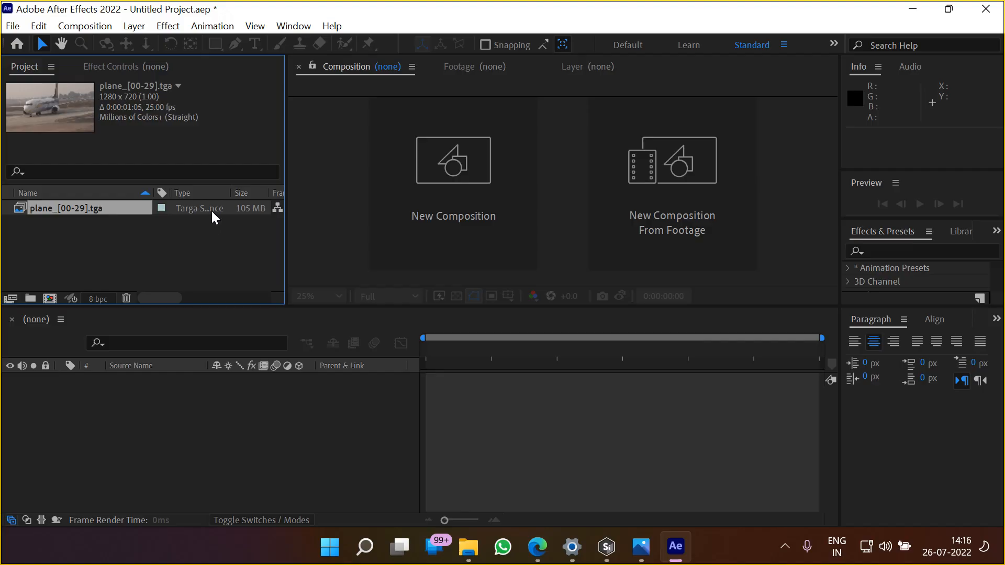
Recheck the assumed frame rate in the plane sequence's main footage interpretation settings without changing it
right_click(70, 213)
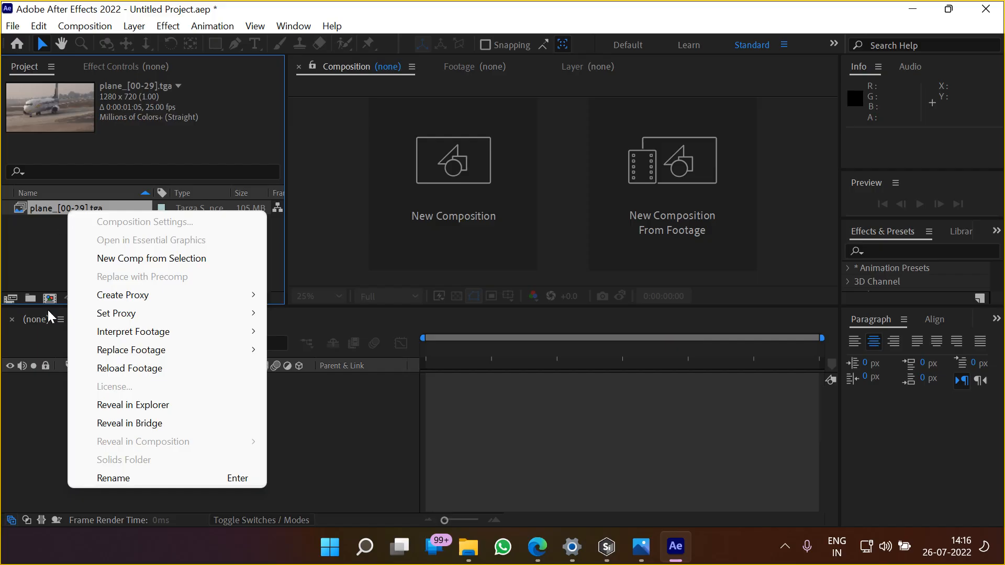
mouse_move(120, 338)
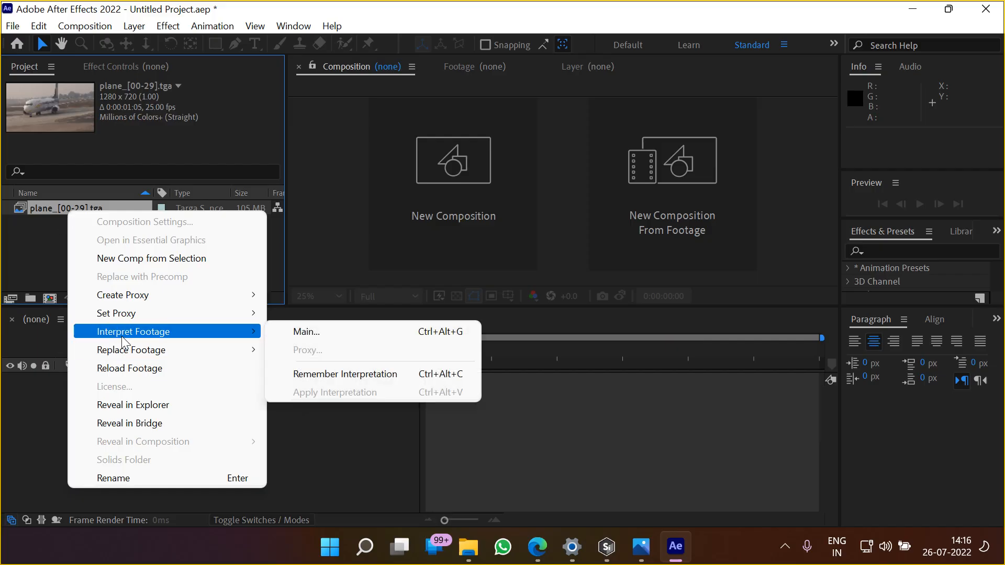
left_click(282, 339)
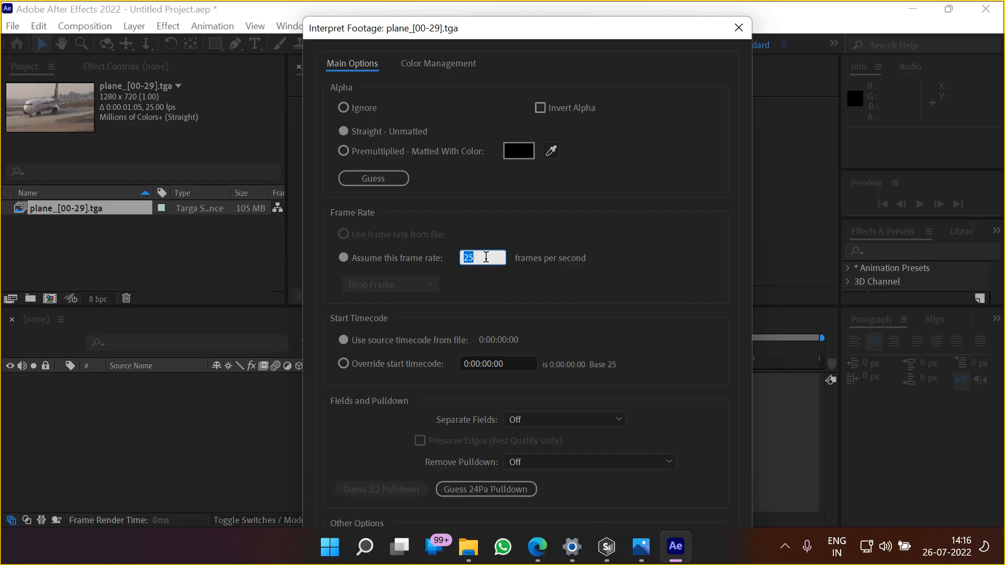
left_click(738, 28)
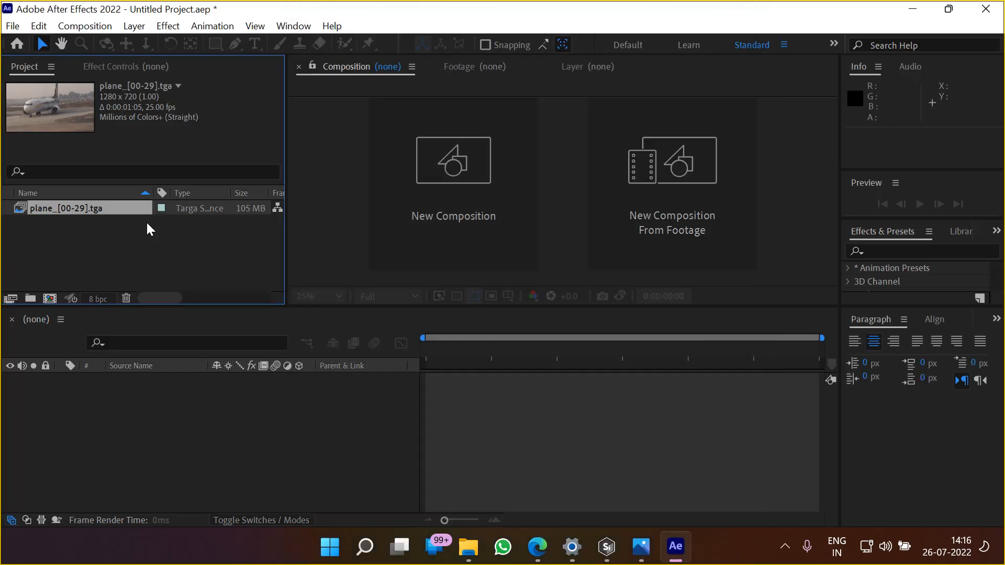
Create a new composition from the plane_[00-29].tga sequence, view it at 100%, and deselect its layer
left_click_drag(67, 210, 47, 306)
scroll(556, 217, "up", 4)
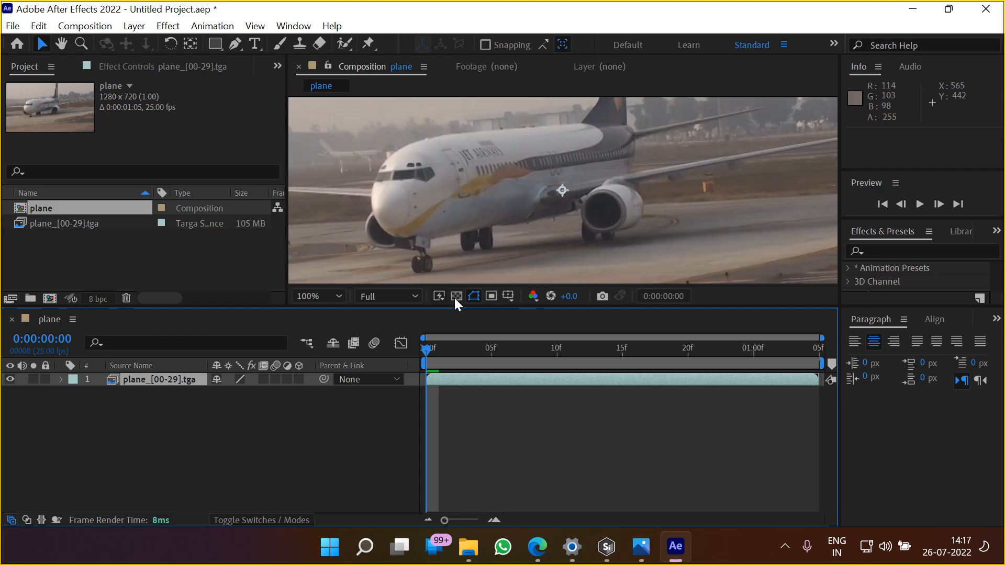
left_click(205, 449)
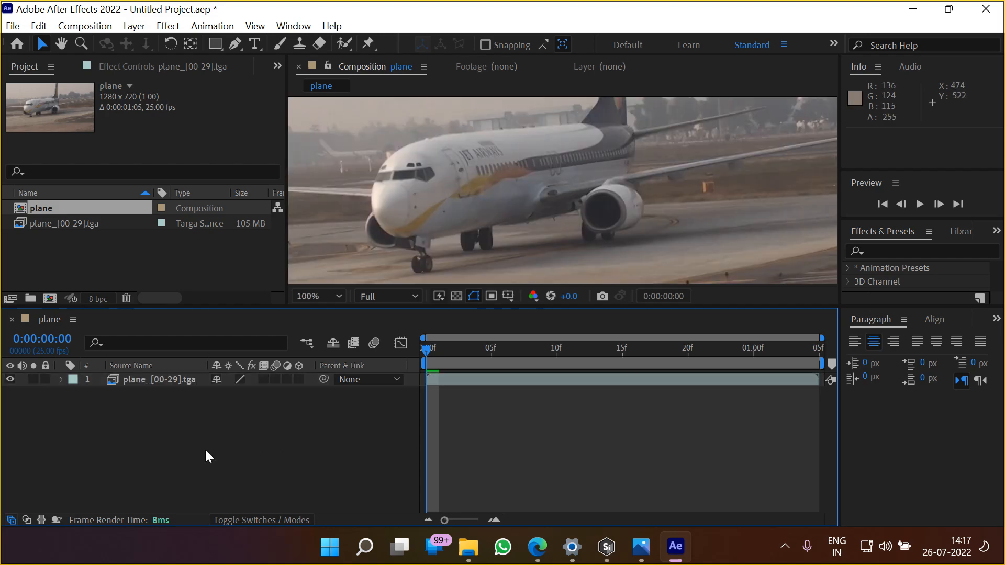
Add an orange 1280 x 720 px solid named Orange Solid 1 to the plane composition
right_click(158, 458)
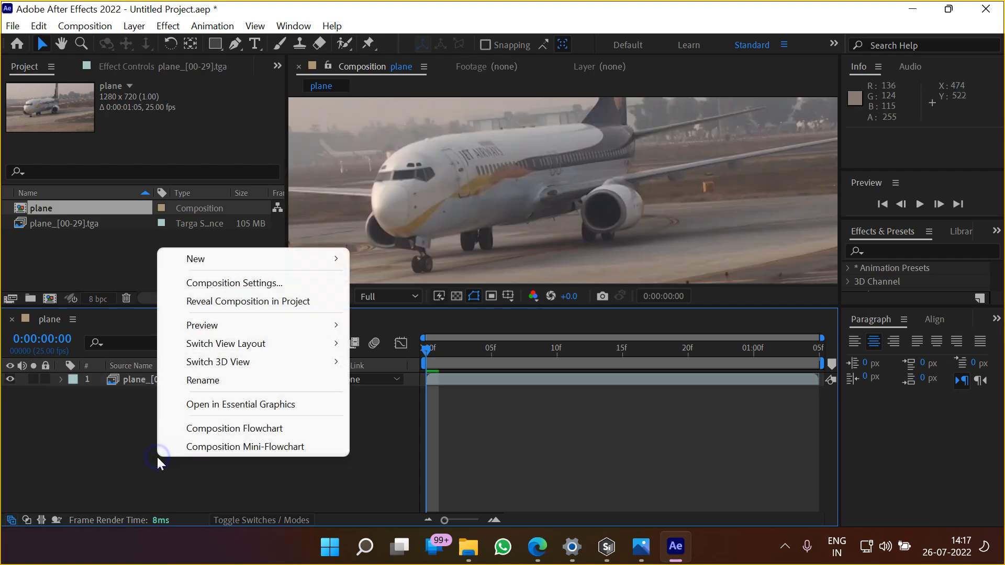
mouse_move(314, 259)
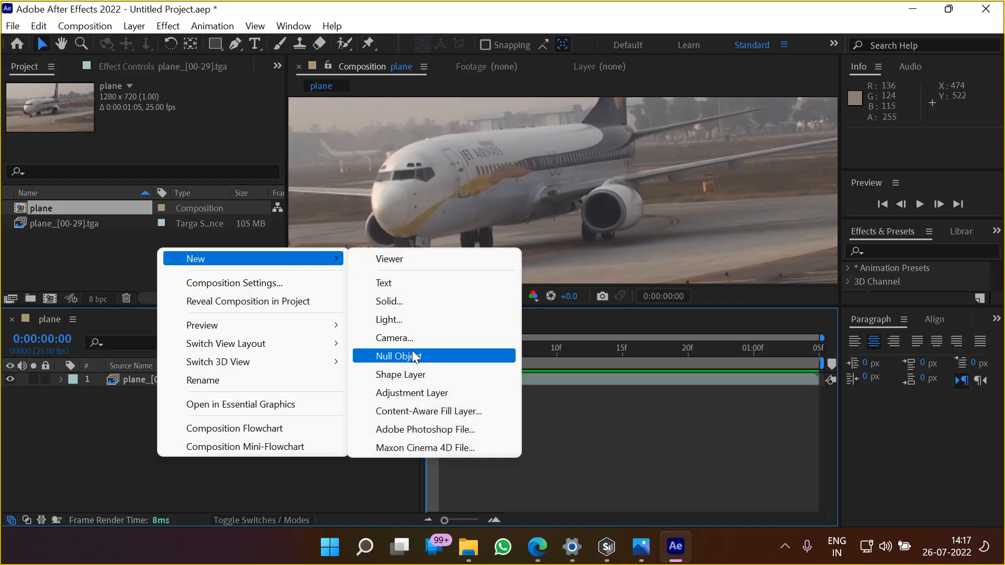
left_click(402, 300)
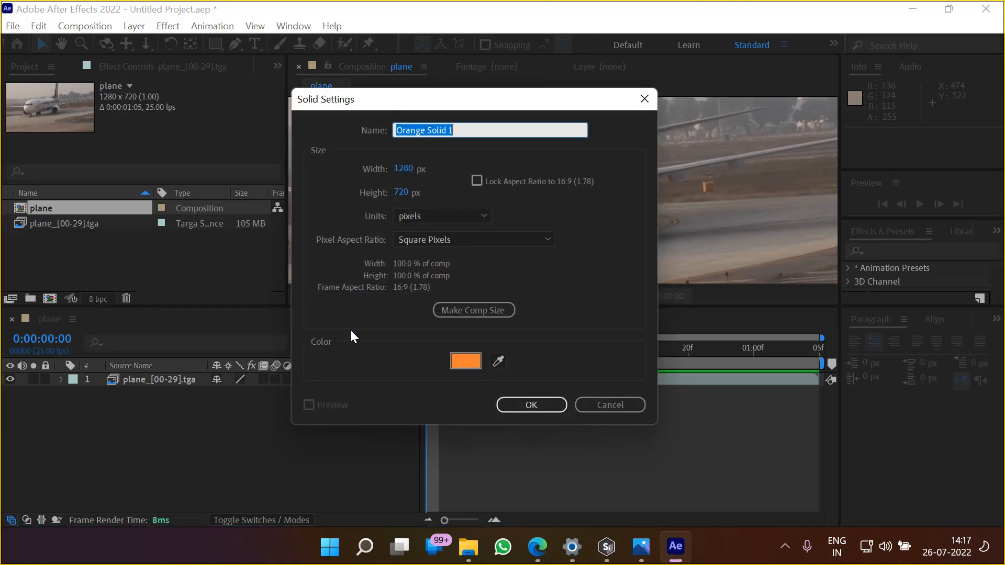
left_click(538, 406)
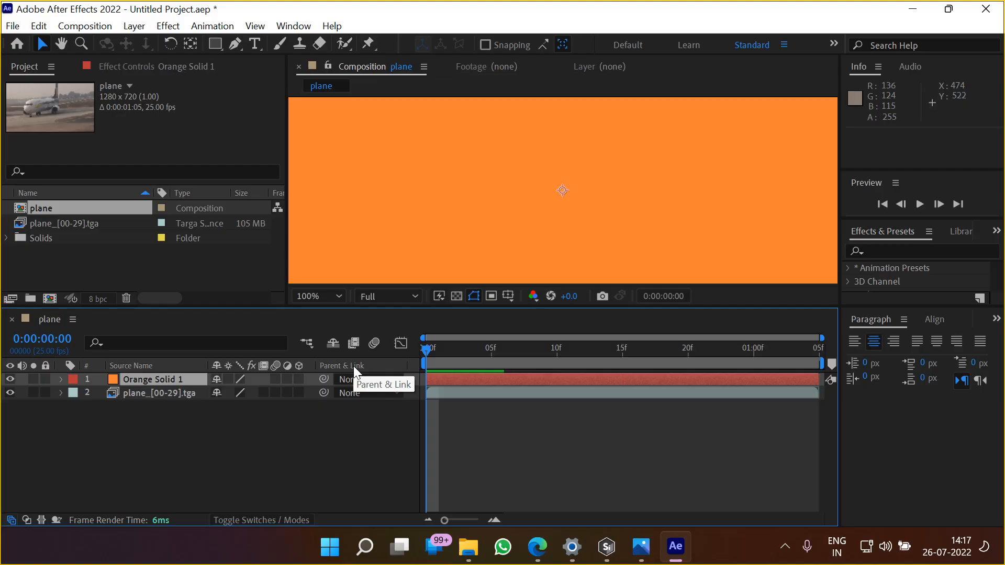
Switch to Silhouette, show the Roto node's shapes with Bezier 19 selected, and enlarge the object list
left_click(605, 547)
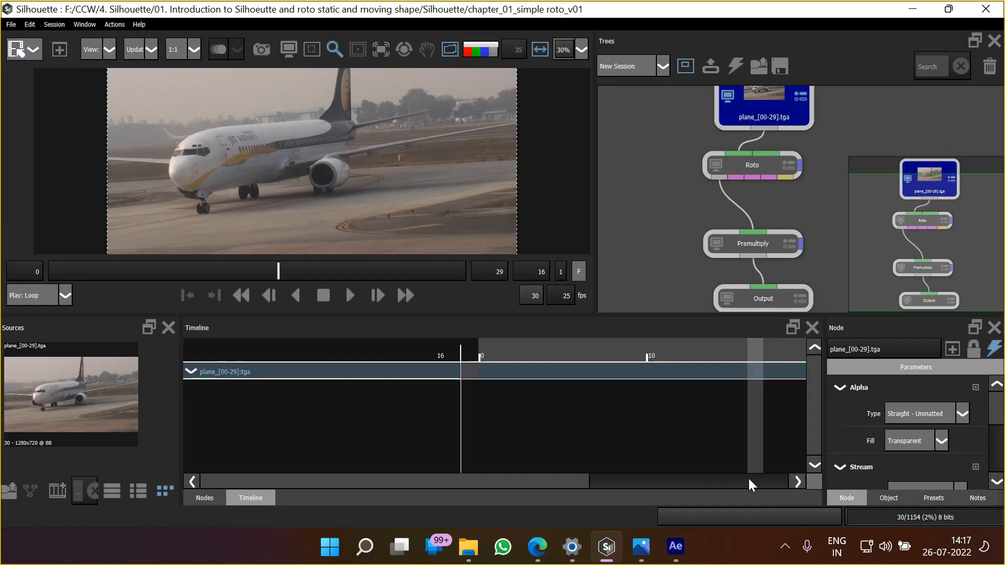
left_click(736, 159)
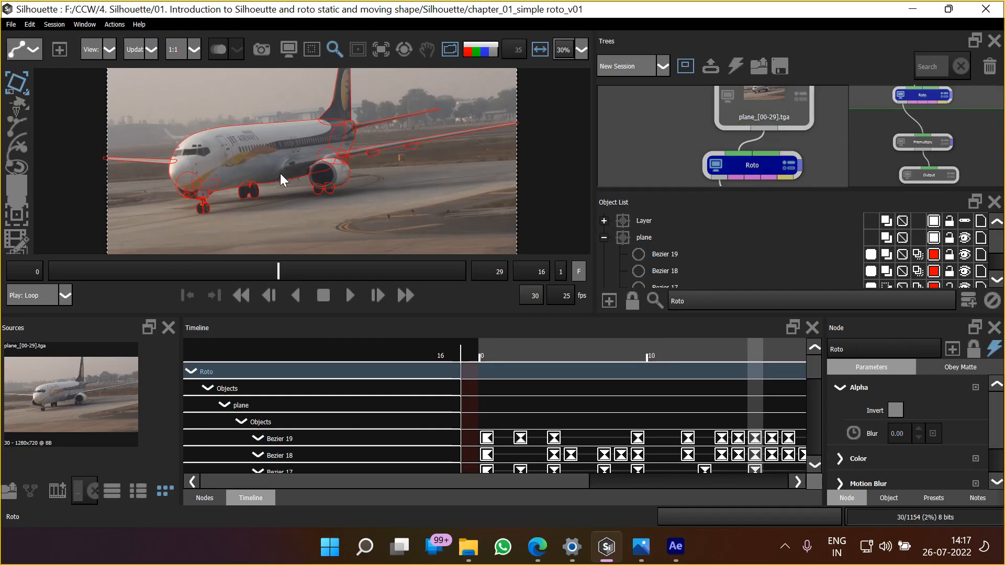
left_click(605, 220)
left_click(658, 254)
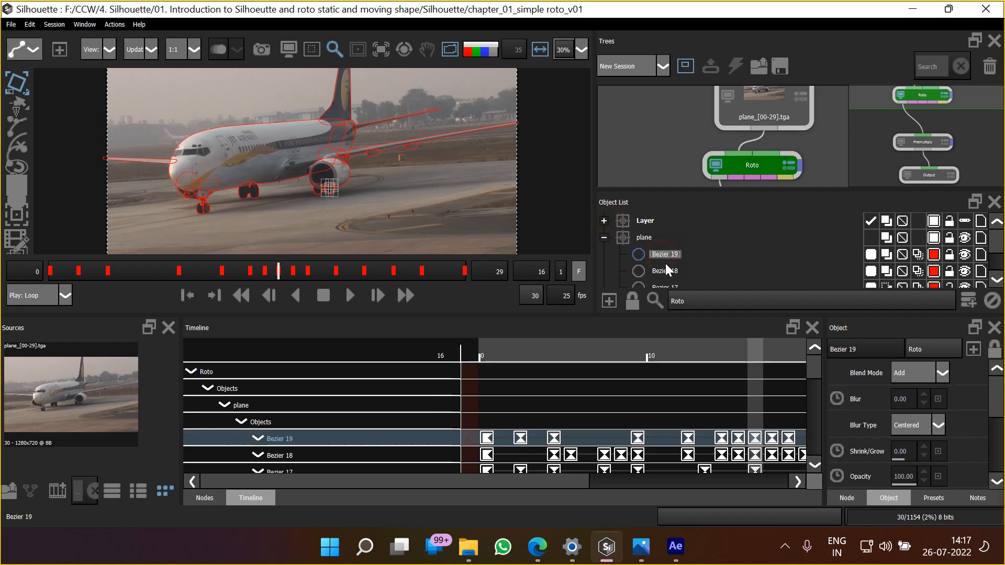
left_click_drag(684, 313, 680, 357)
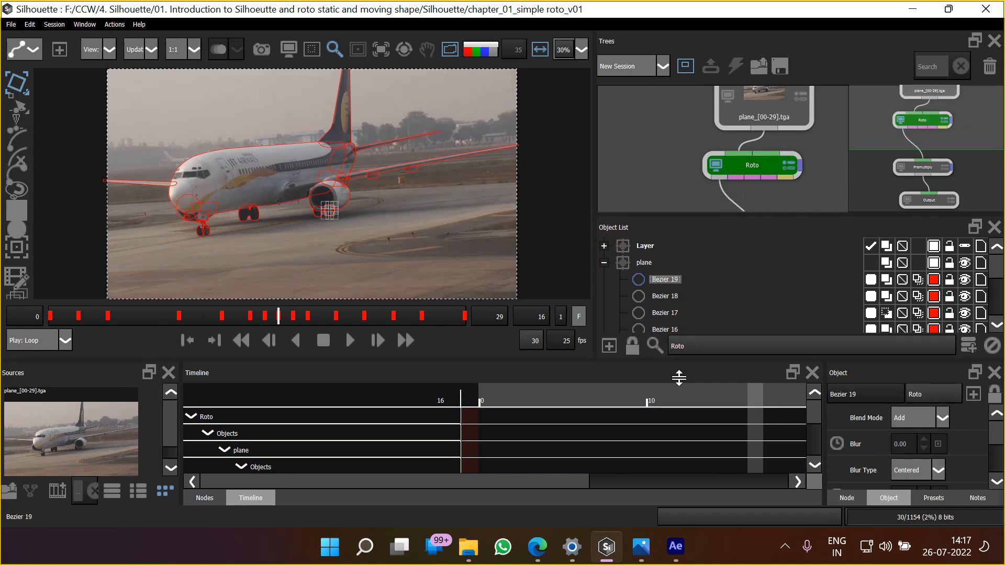
Compare the plane layer with its Bezier 19 shape and examine the export formats available for the layer
left_click(639, 263)
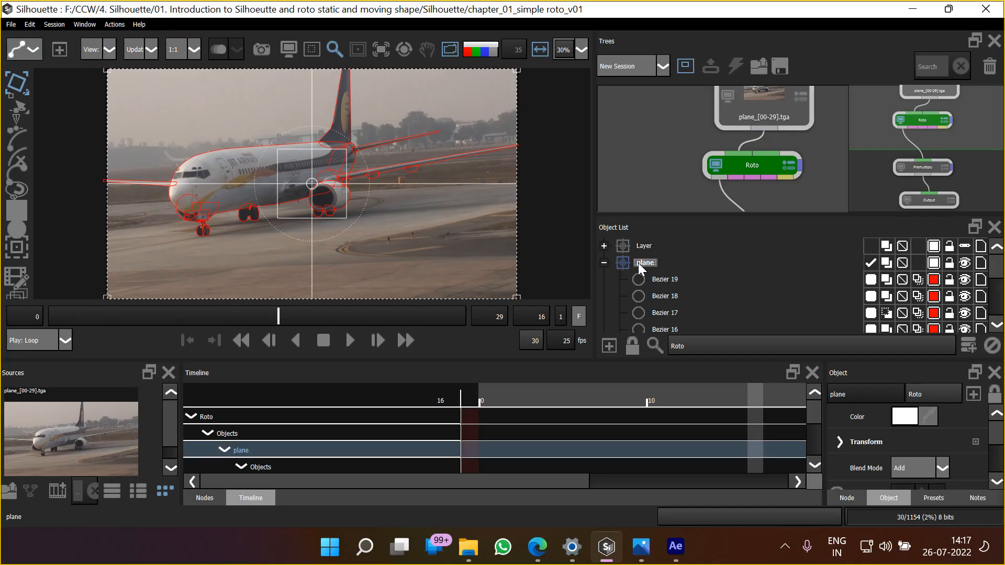
left_click(666, 279)
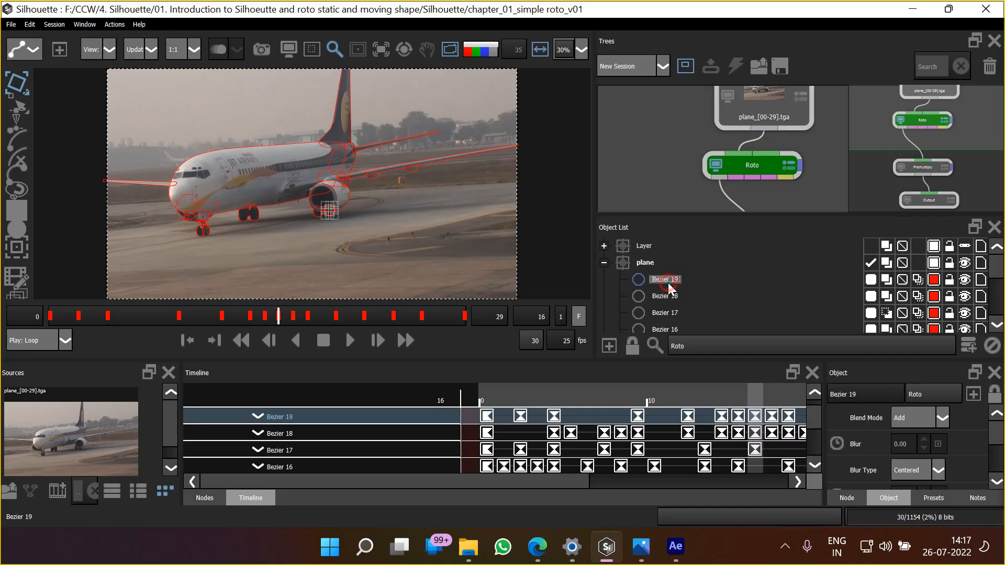
left_click(646, 262)
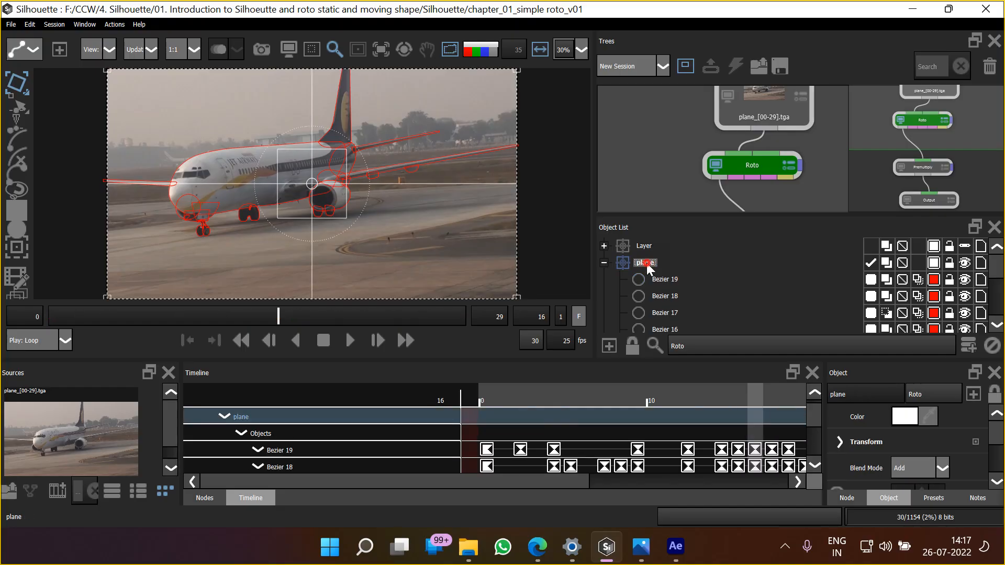
left_click(11, 24)
mouse_move(83, 199)
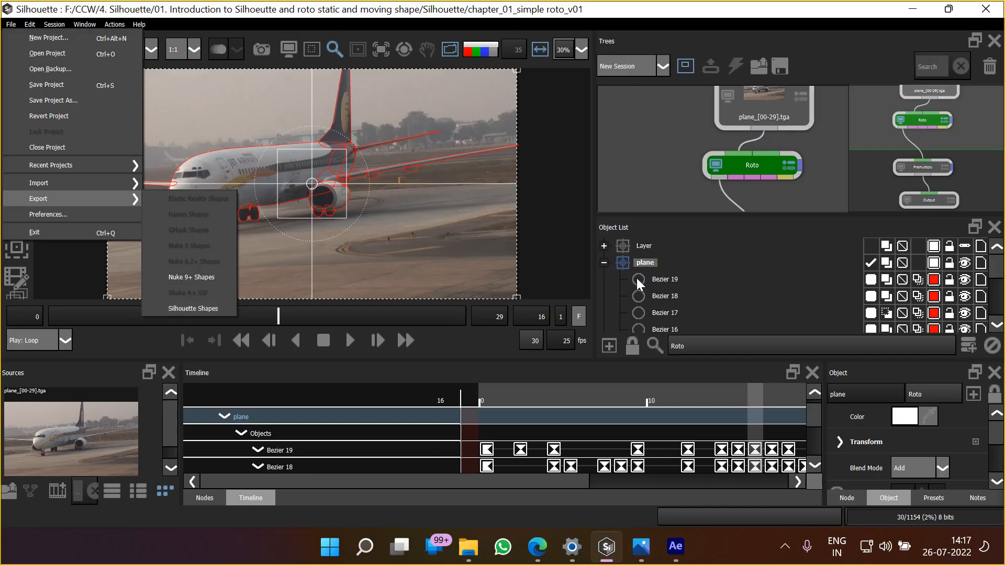
Examine the export formats available for Bezier 19 and the Silhouette Shapes export dialog without saving a file
left_click(664, 278)
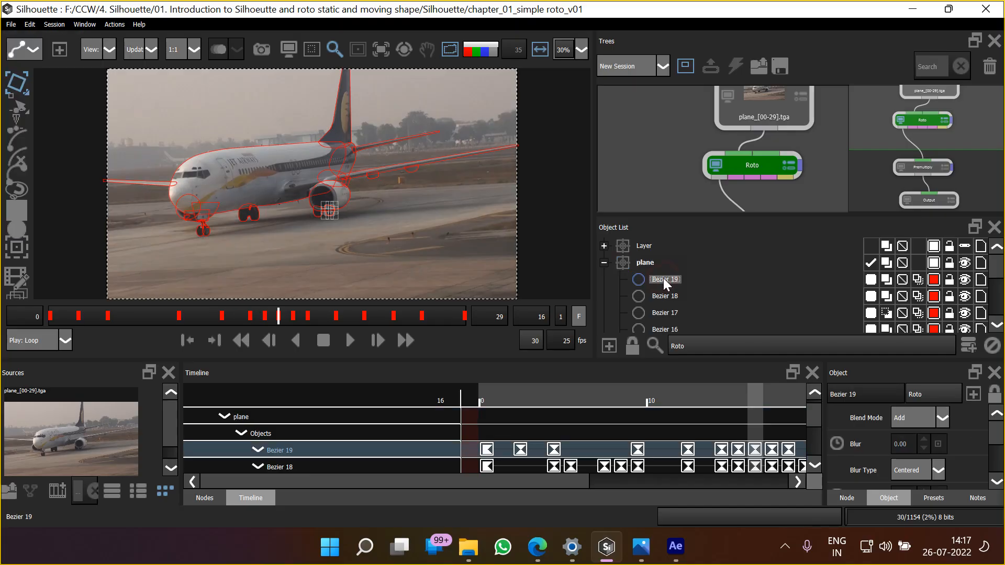
left_click(11, 25)
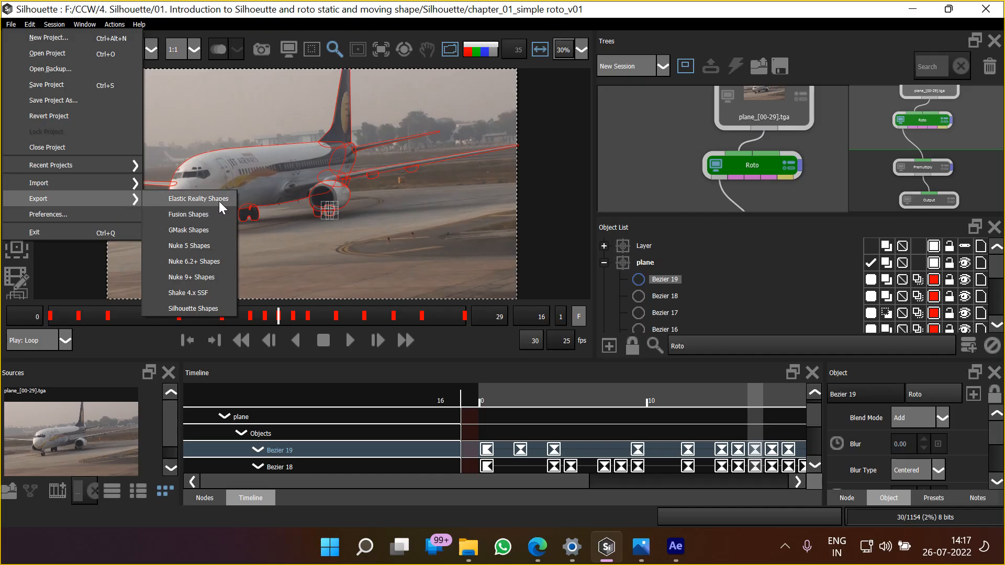
left_click(202, 309)
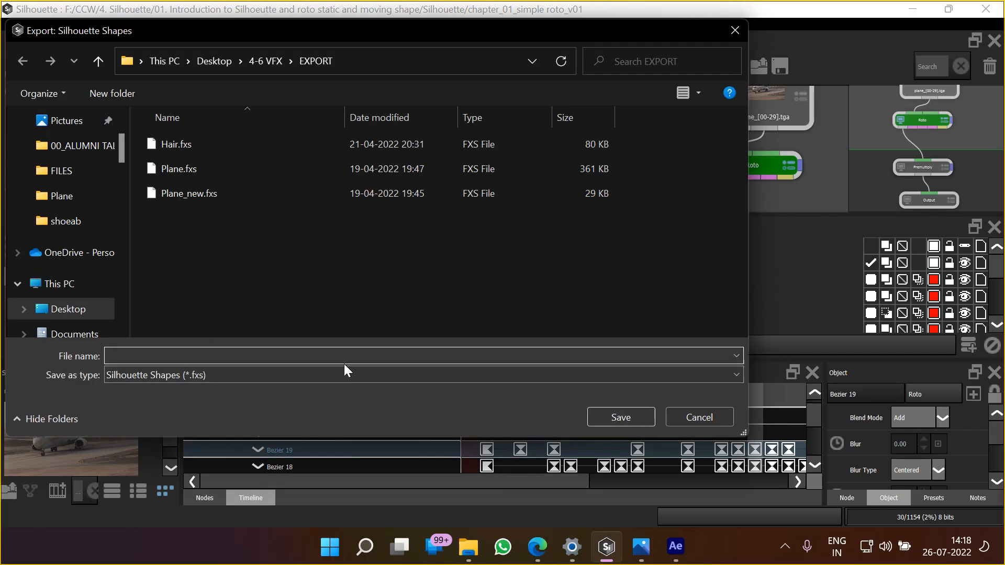
left_click(701, 417)
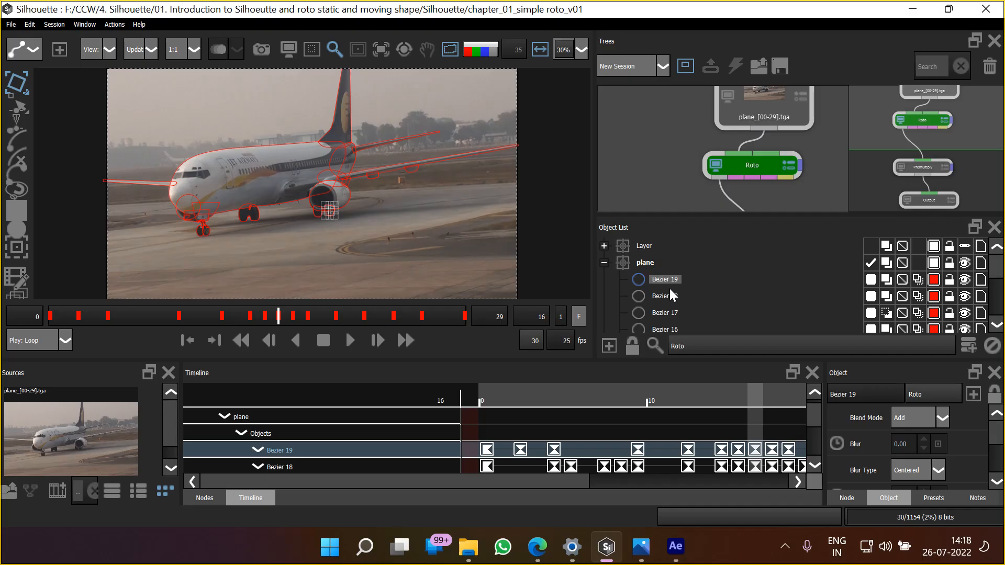
Check the export formats for the plane layer once more and open the recent project Day 01
left_click(644, 262)
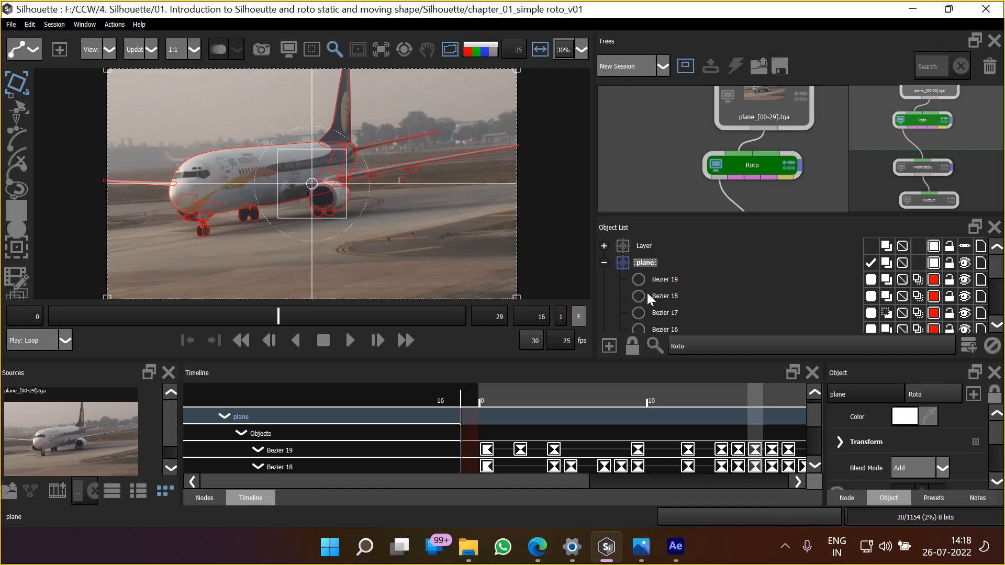
left_click(10, 24)
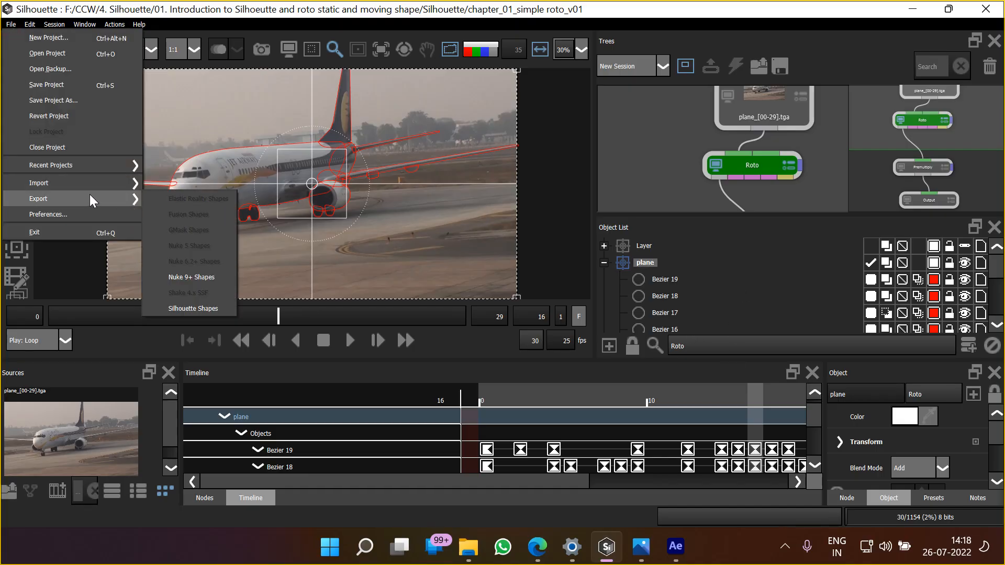
mouse_move(72, 164)
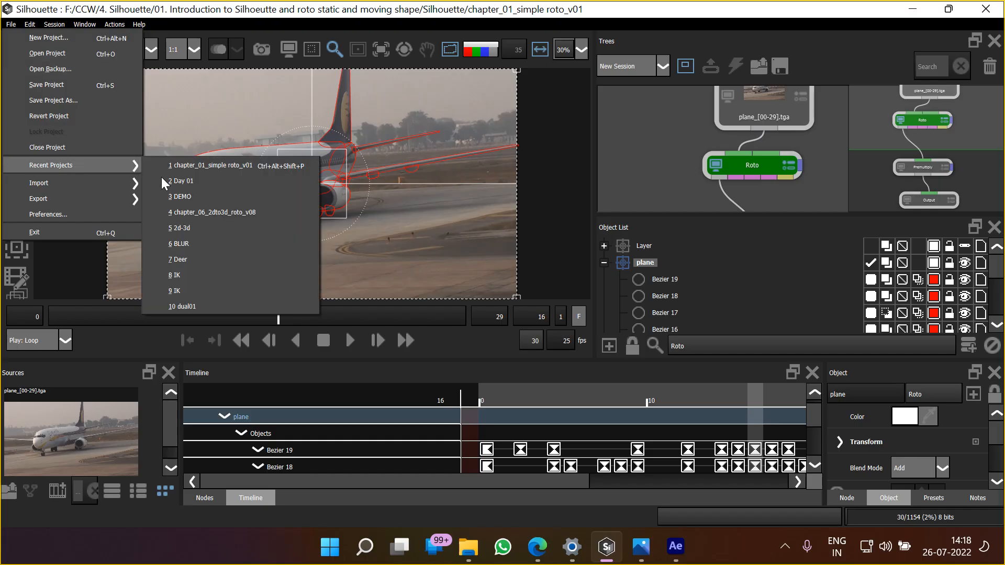
left_click(217, 179)
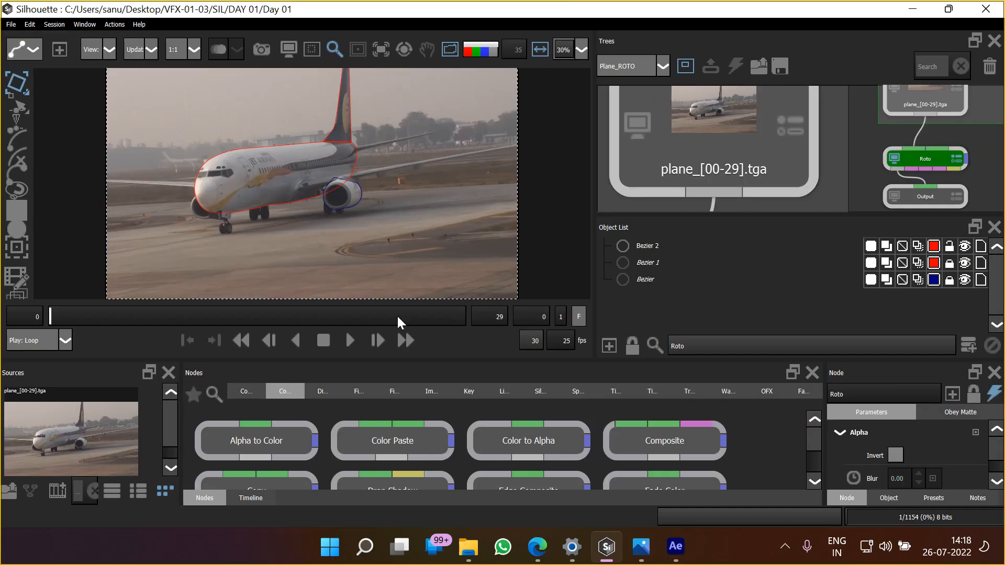
Unlock the Bezier 1 and Bezier shapes in the Roto node's object list
left_click(659, 247)
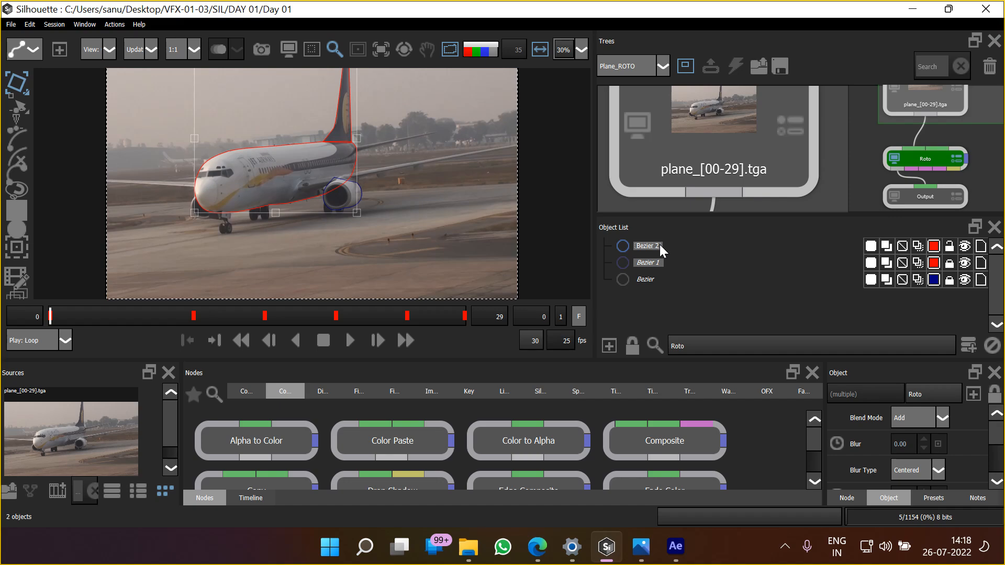
left_click(641, 302)
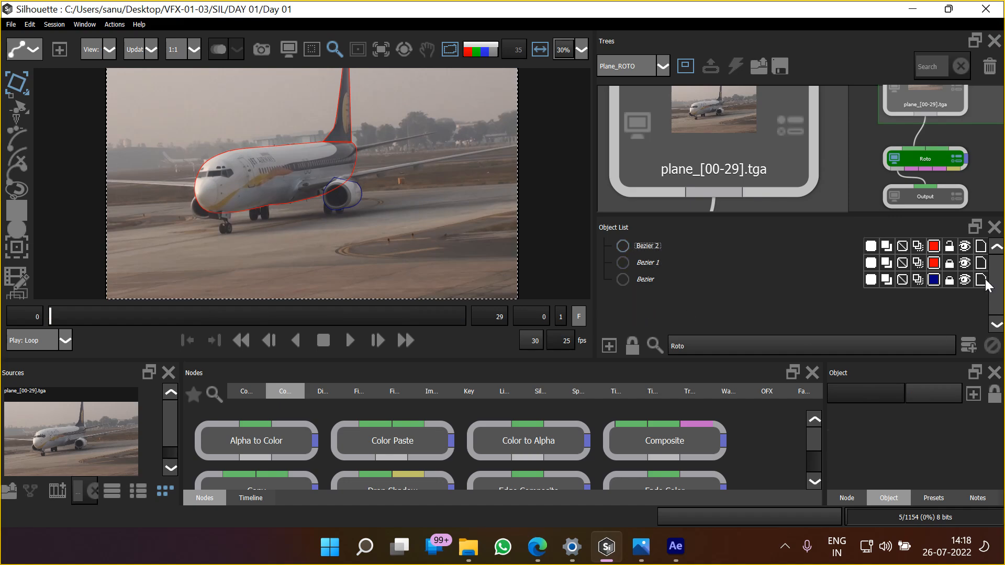
left_click(949, 263)
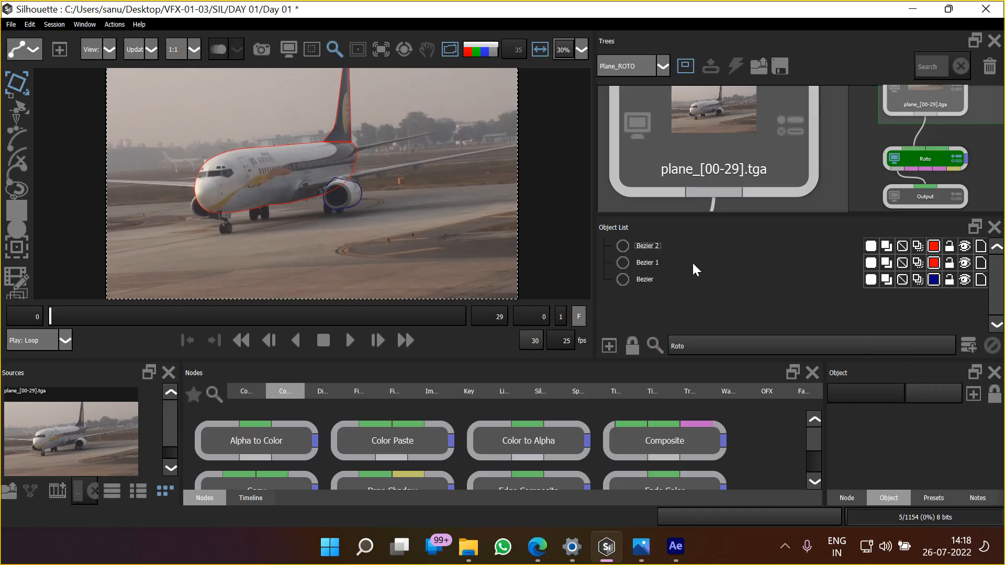
Add a layer to the Roto node, move all three Bezier shapes into it, and collapse the layer
left_click(967, 346)
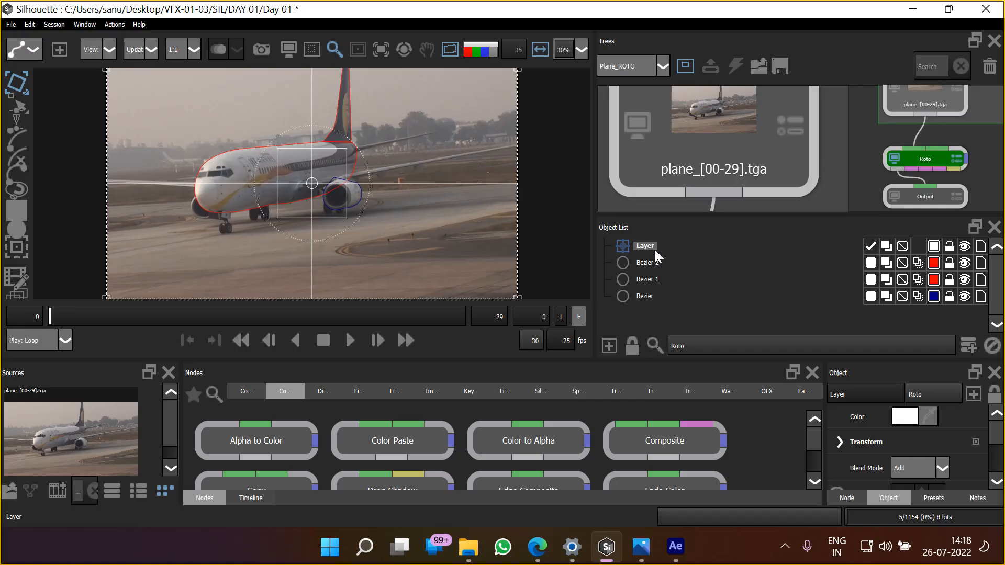
left_click_drag(640, 308, 640, 256)
left_click(646, 295, "ctrl")
left_click(603, 245)
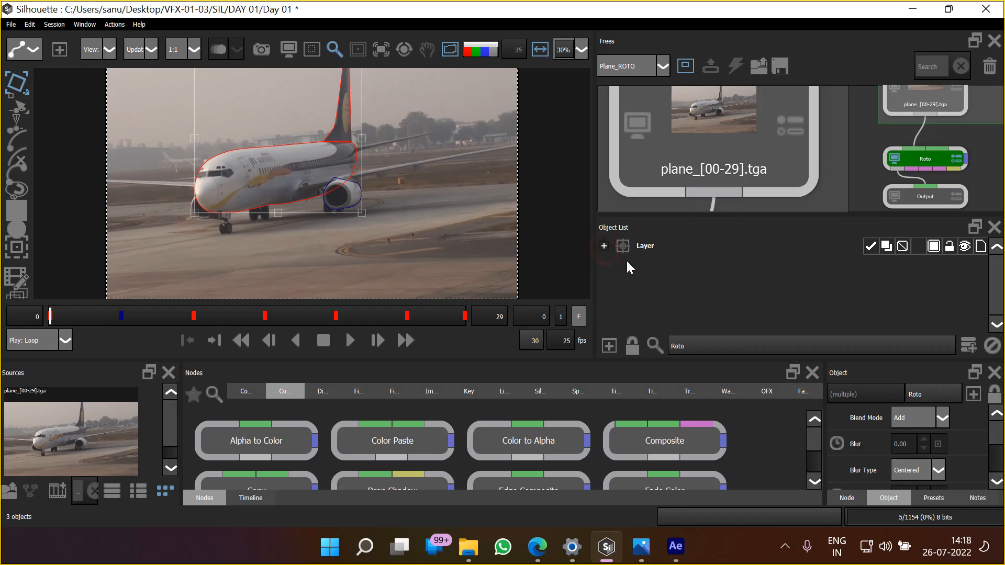
Open the recent project chapter_01_simple roto_v01, saving the changes to the current project
left_click(639, 278)
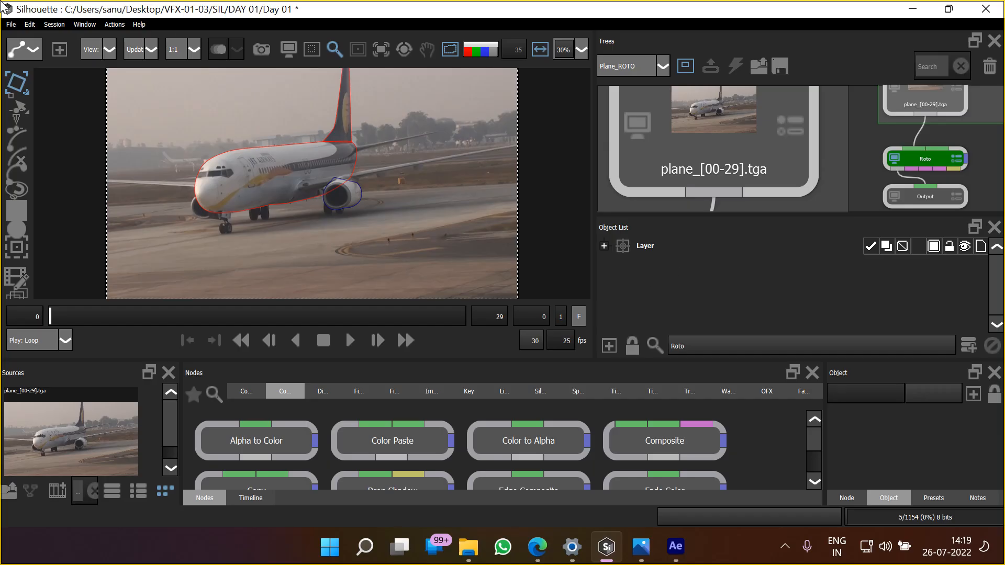
left_click(13, 25)
mouse_move(93, 163)
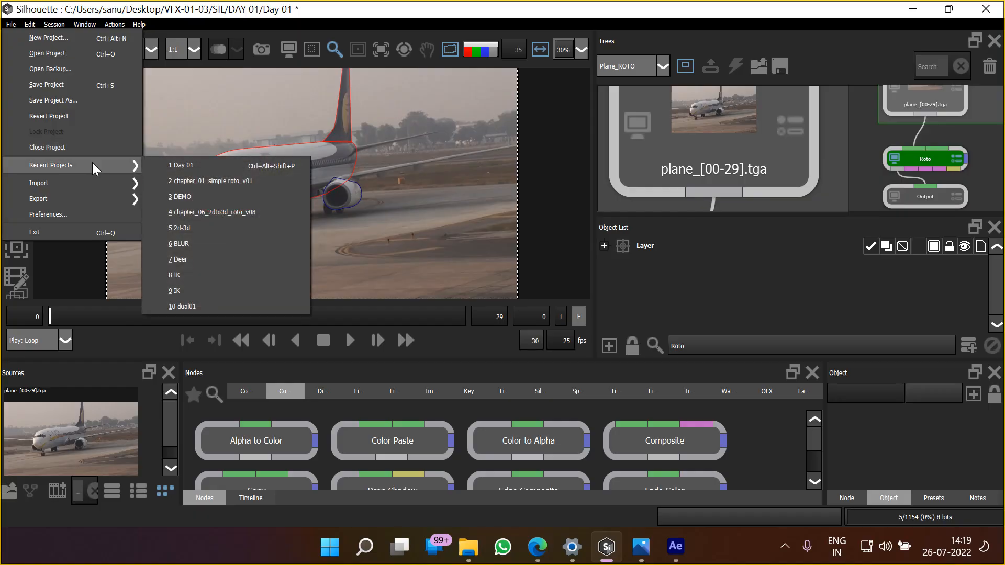
left_click(217, 181)
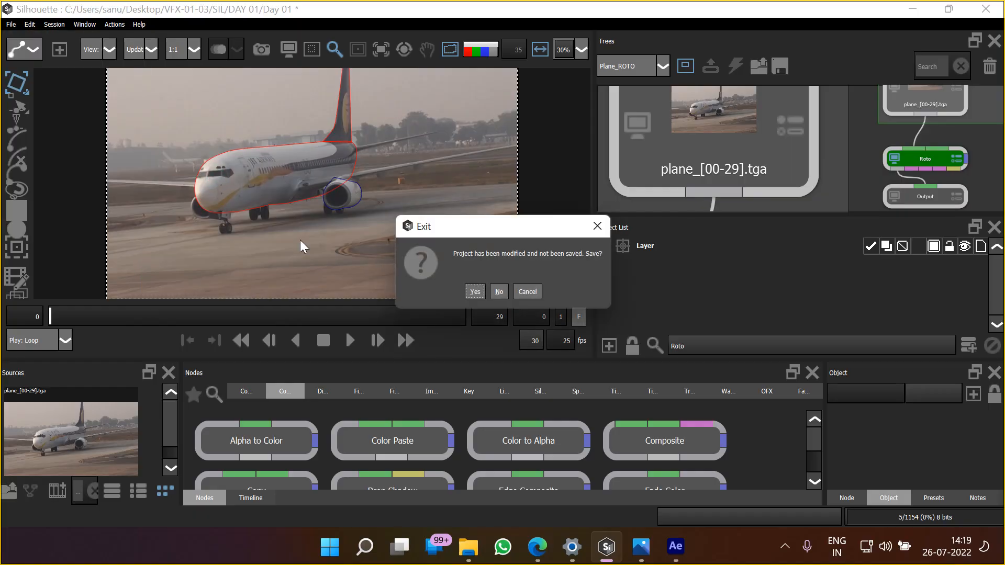
left_click(473, 291)
Select the plane layer and start exporting it as Silhouette Shapes
left_click(643, 262)
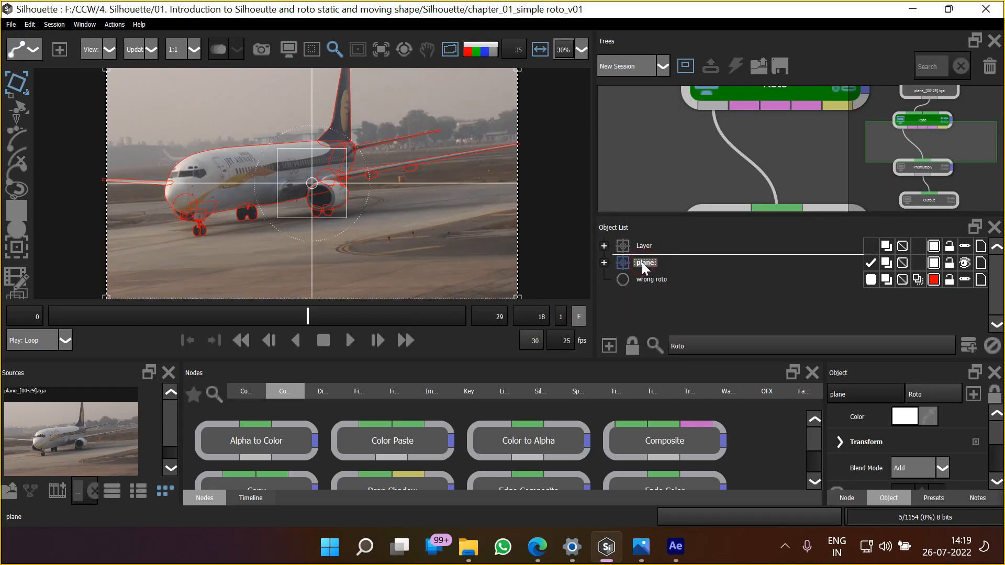
left_click(10, 26)
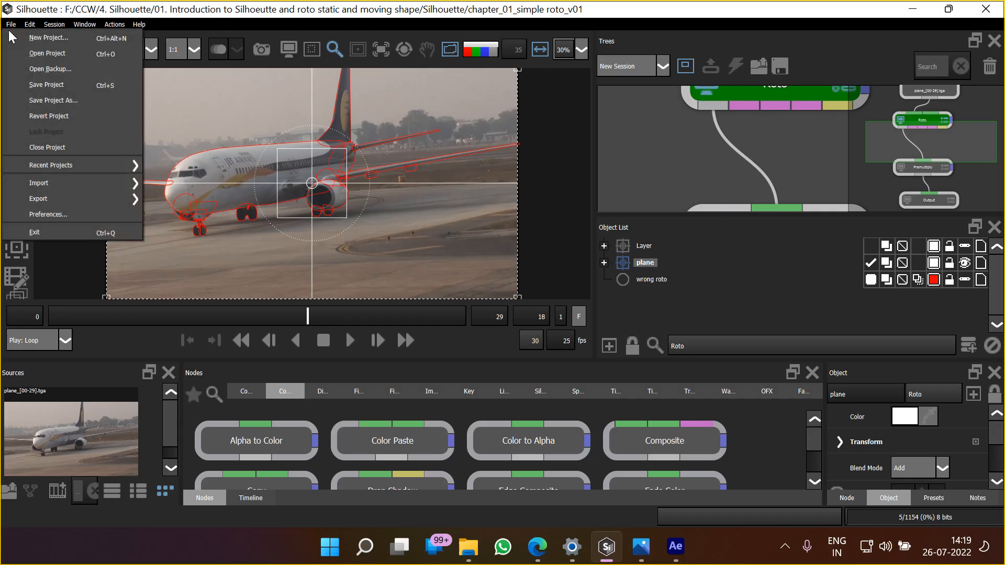
mouse_move(75, 202)
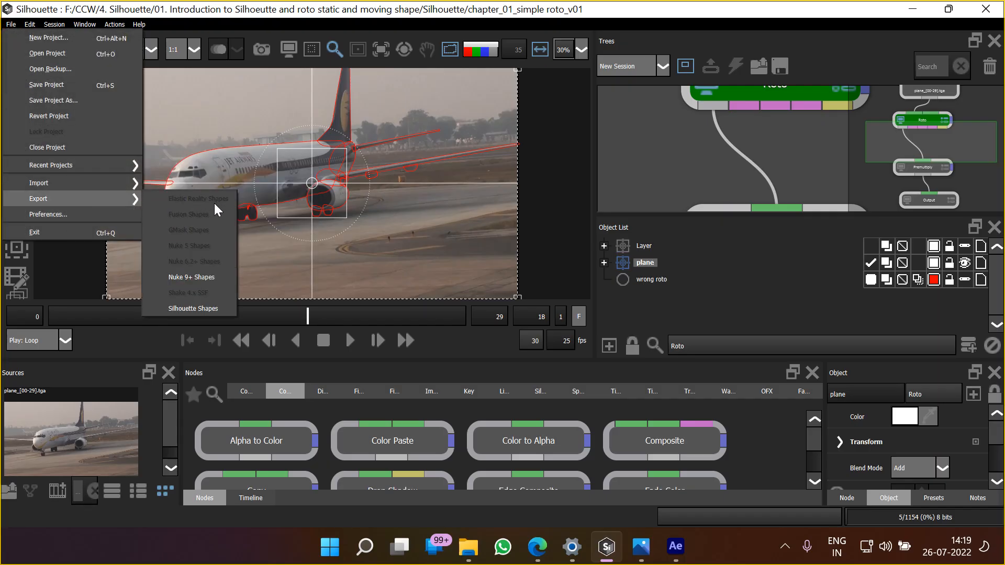
left_click(212, 308)
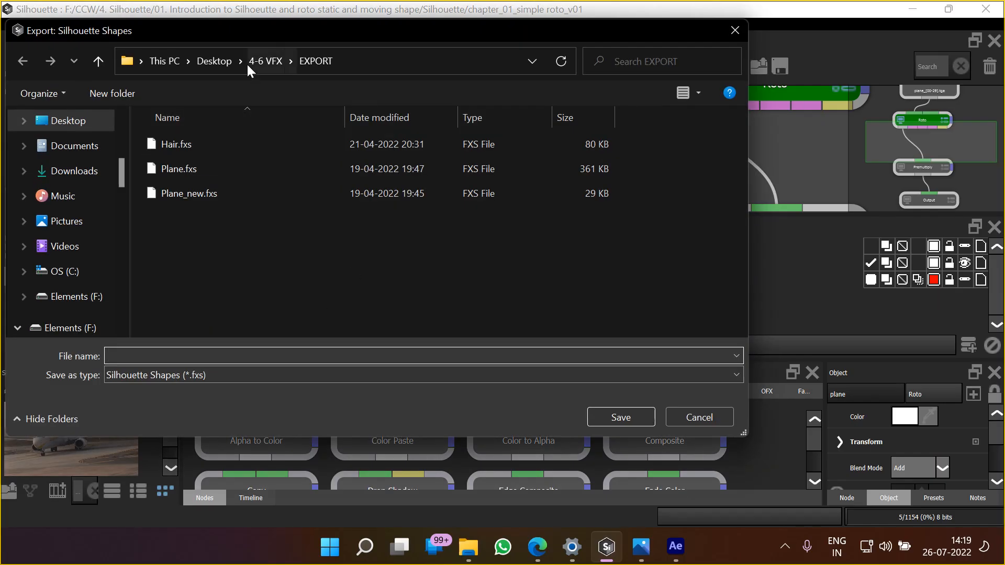
Create a folder named Export inside the VFX-01-03 folder on the Desktop
left_click(205, 61)
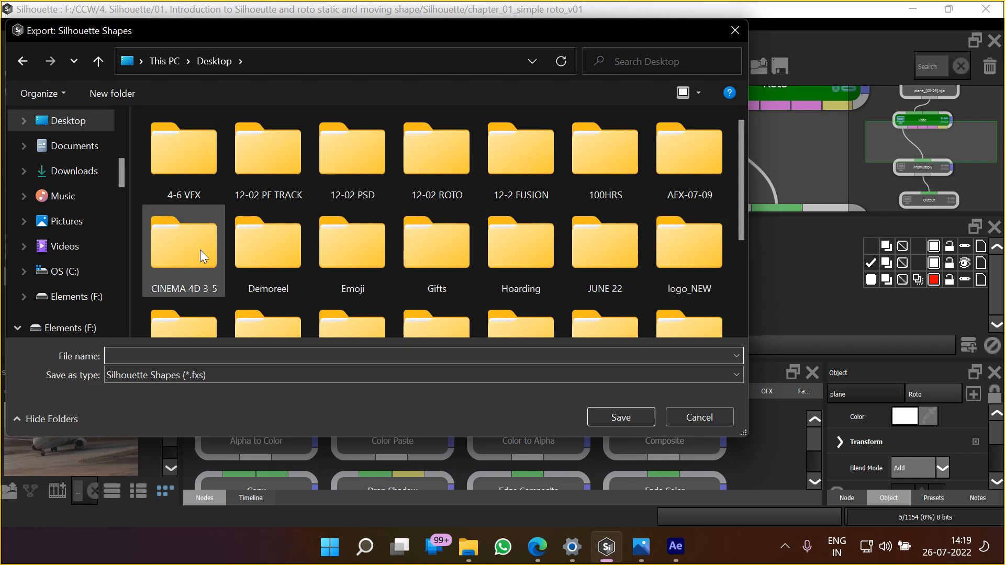
double_click(439, 158)
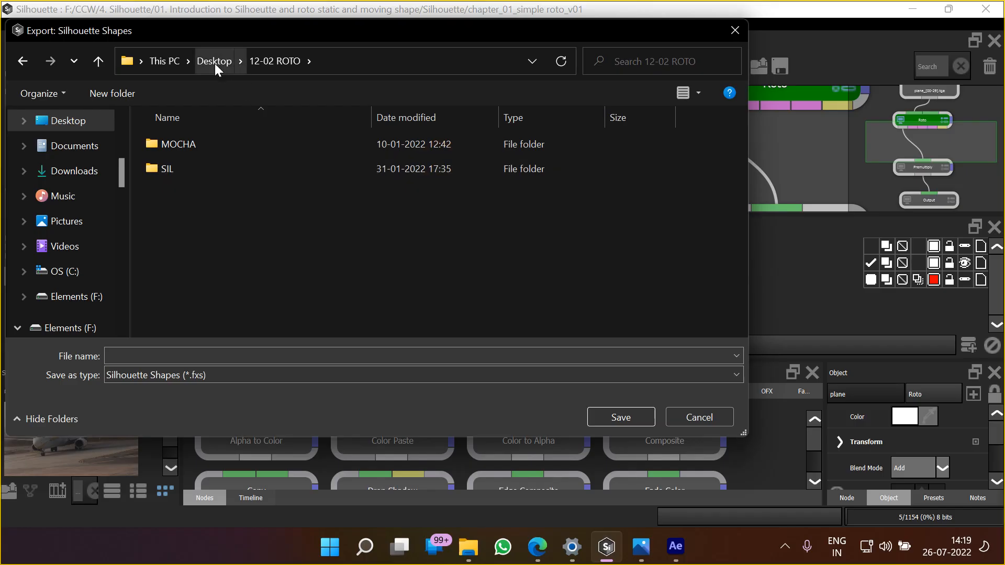
left_click(223, 67)
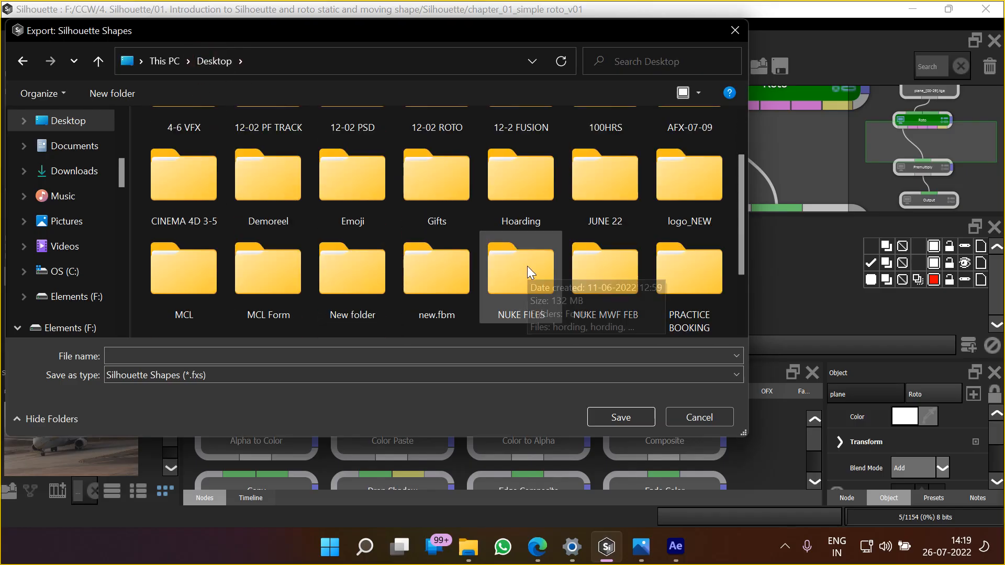
double_click(594, 181)
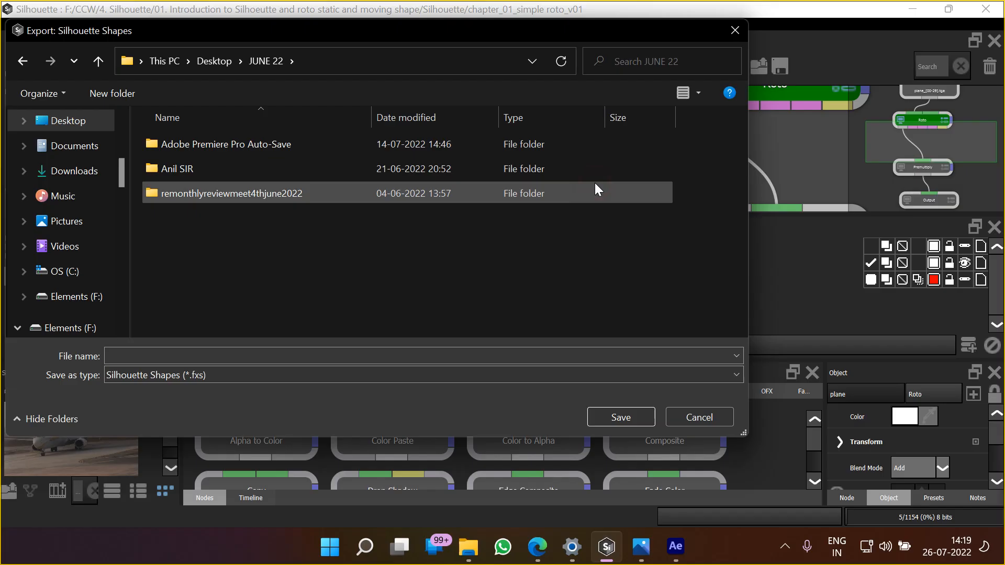
left_click(213, 63)
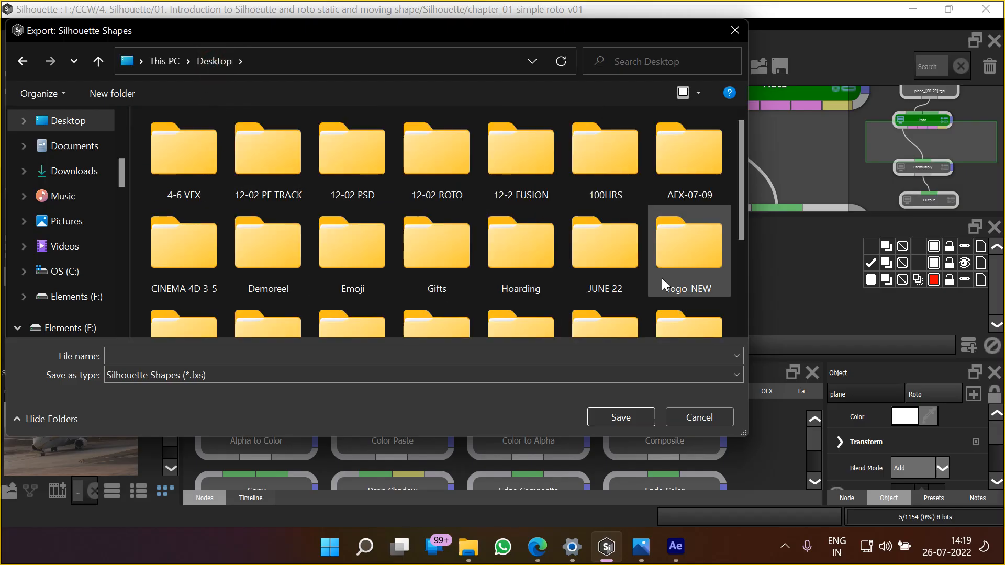
scroll(314, 286, "down", 1)
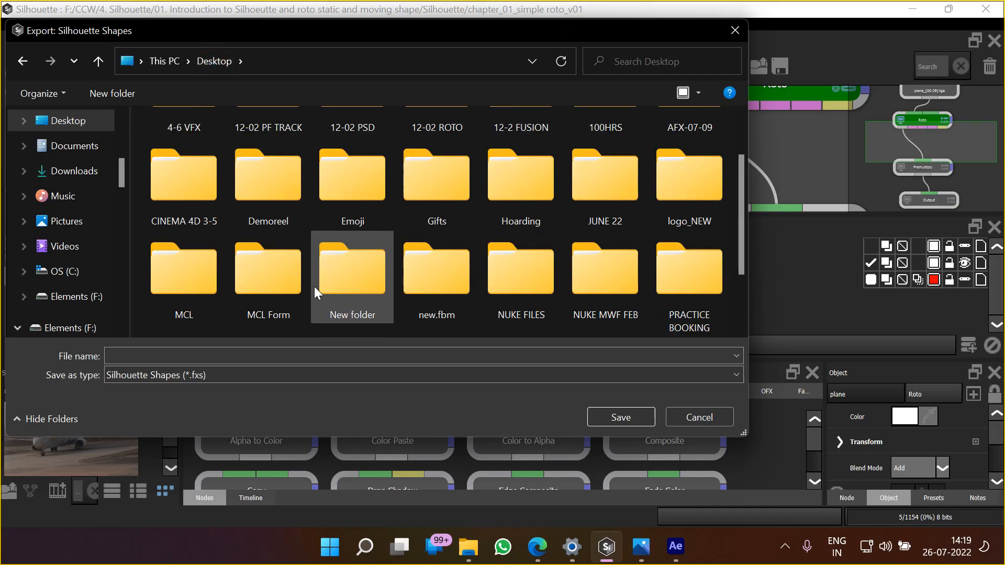
scroll(314, 287, "down", 1)
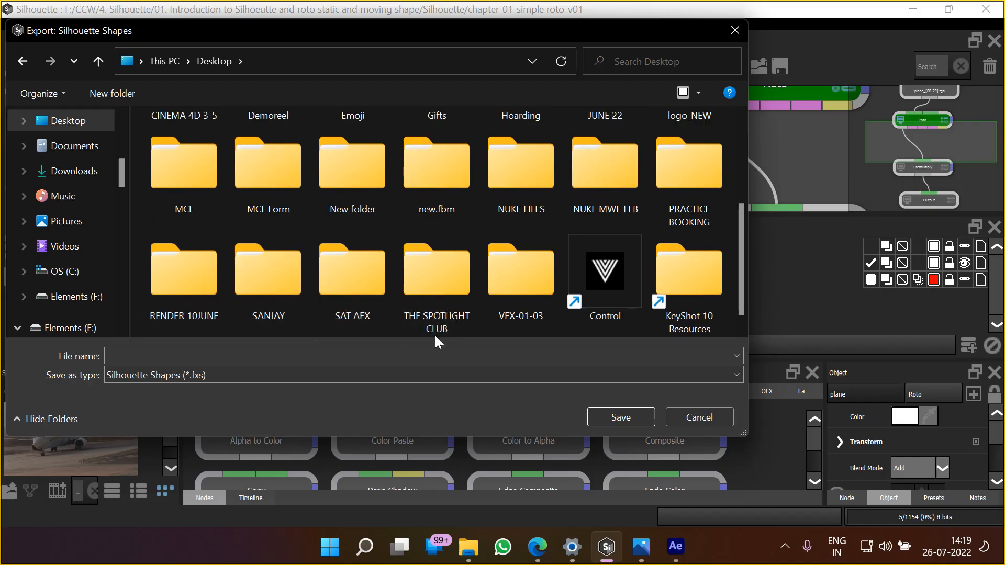
double_click(516, 286)
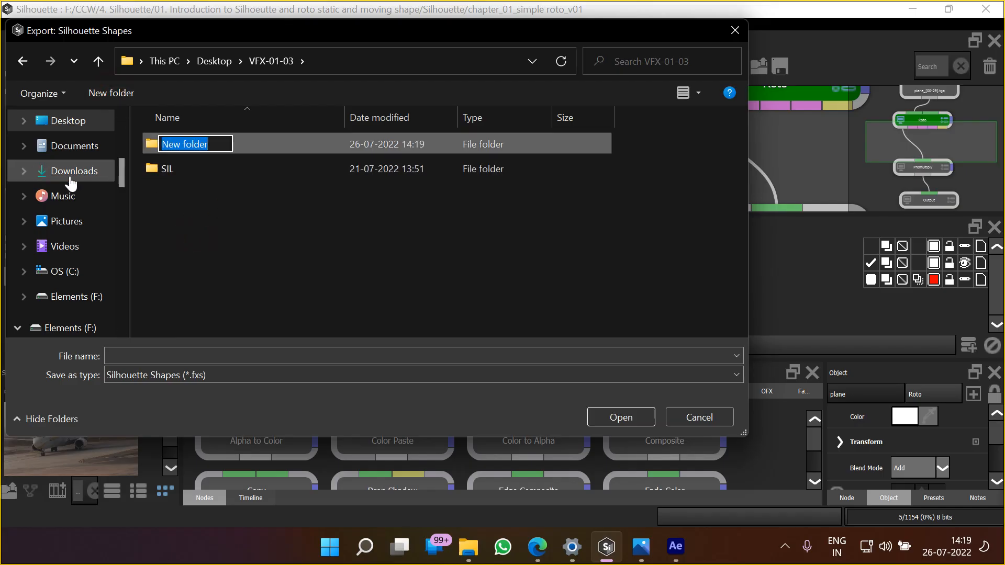
type("Export")
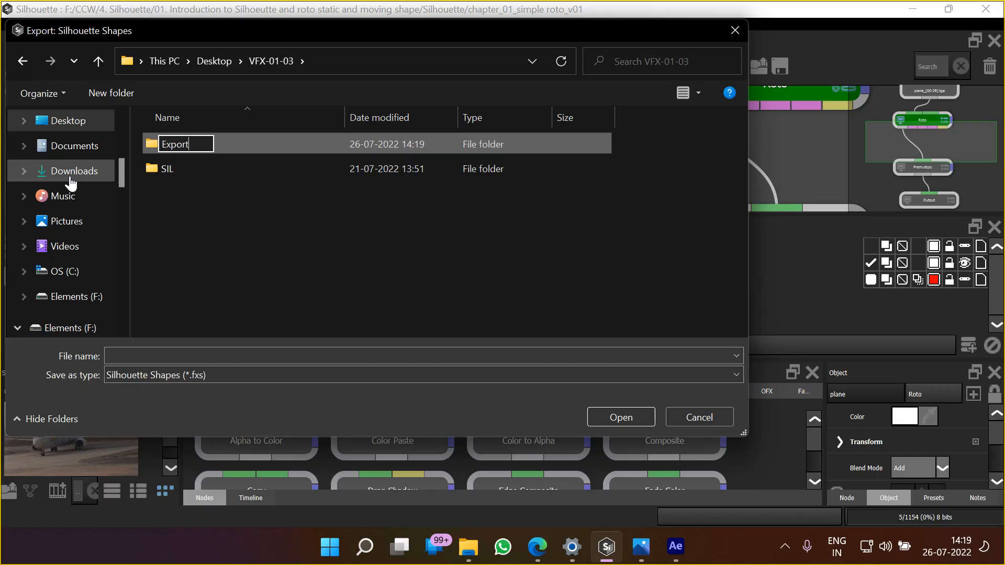
Save the exported shapes in the new Export folder as Plane in Silhouette Shapes (*.fxs) format
left_click(162, 202)
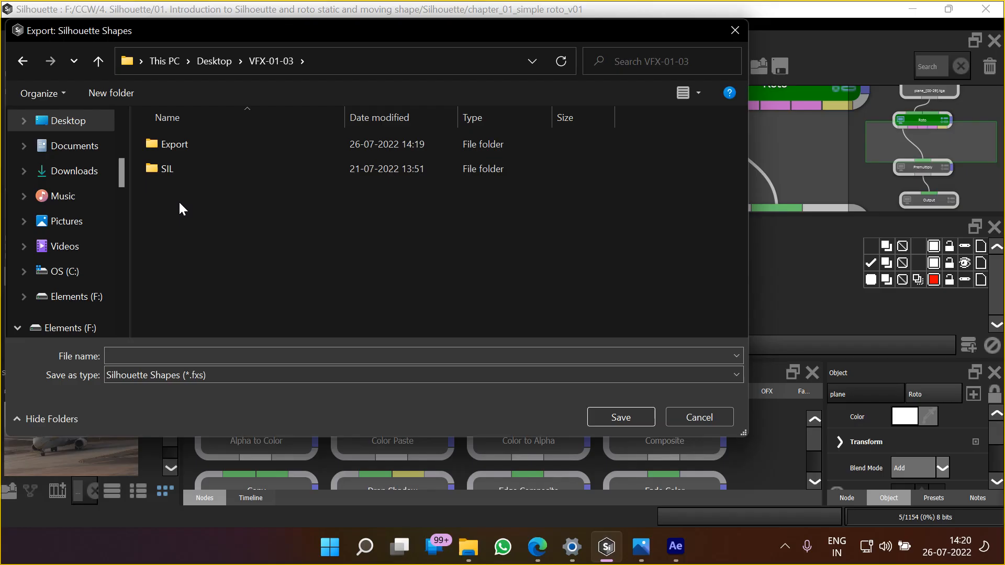
double_click(178, 145)
left_click(225, 353)
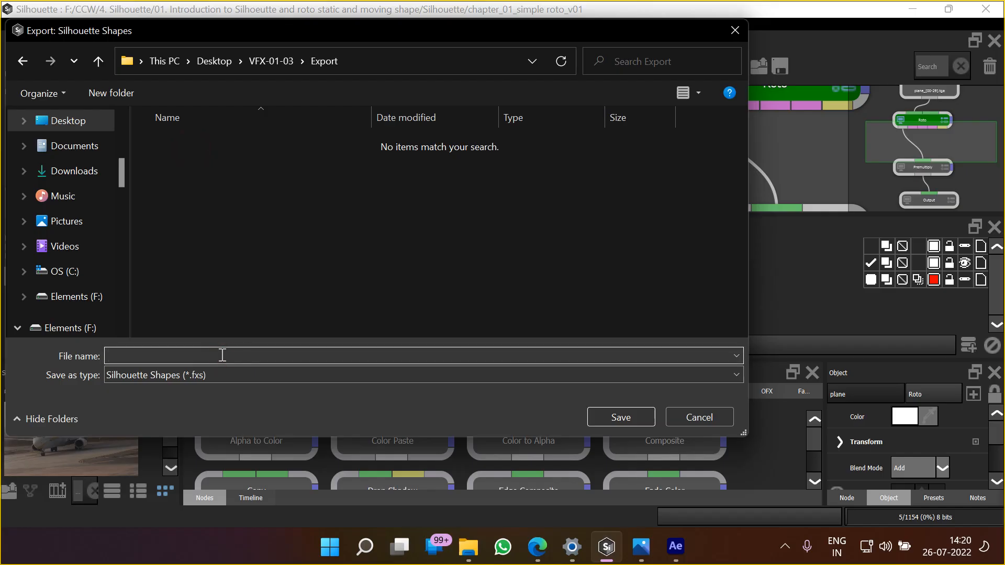
type("Plane")
left_click(608, 417)
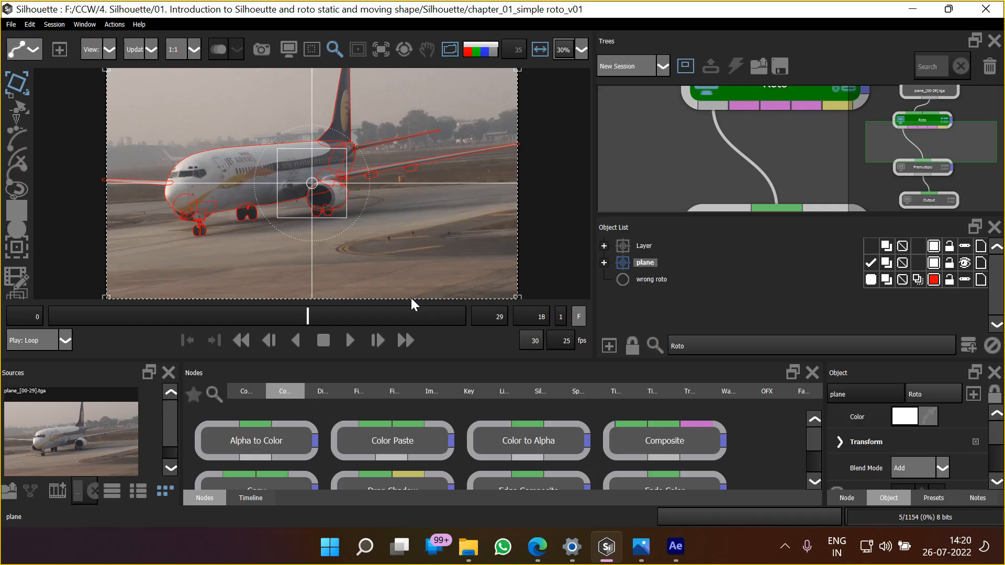
Switch to After Effects and import Plane.fxs from Desktop > VFX-01-03 > Export as Silhouette 5+ Shapes onto Orange Solid 1
left_click(679, 555)
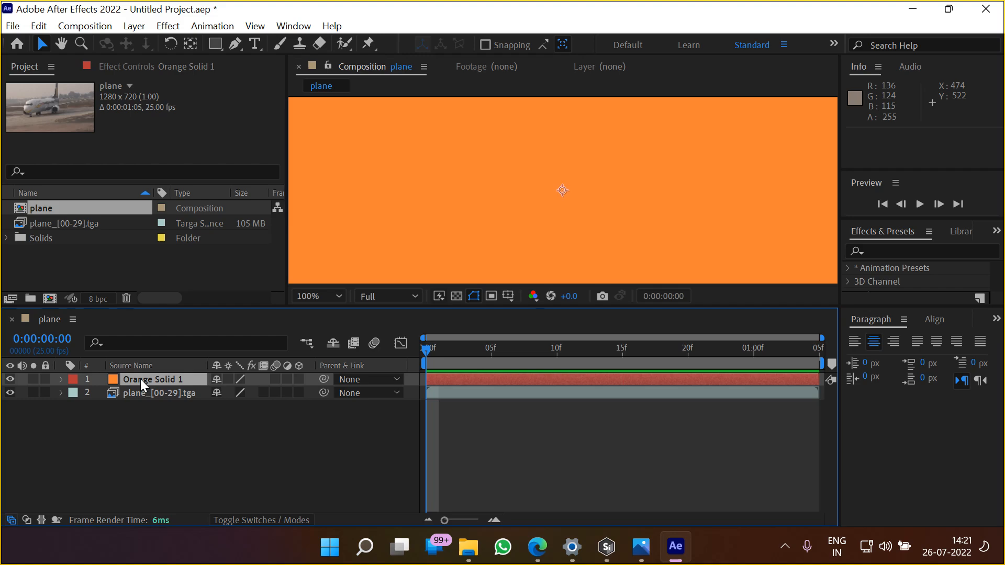
left_click(13, 26)
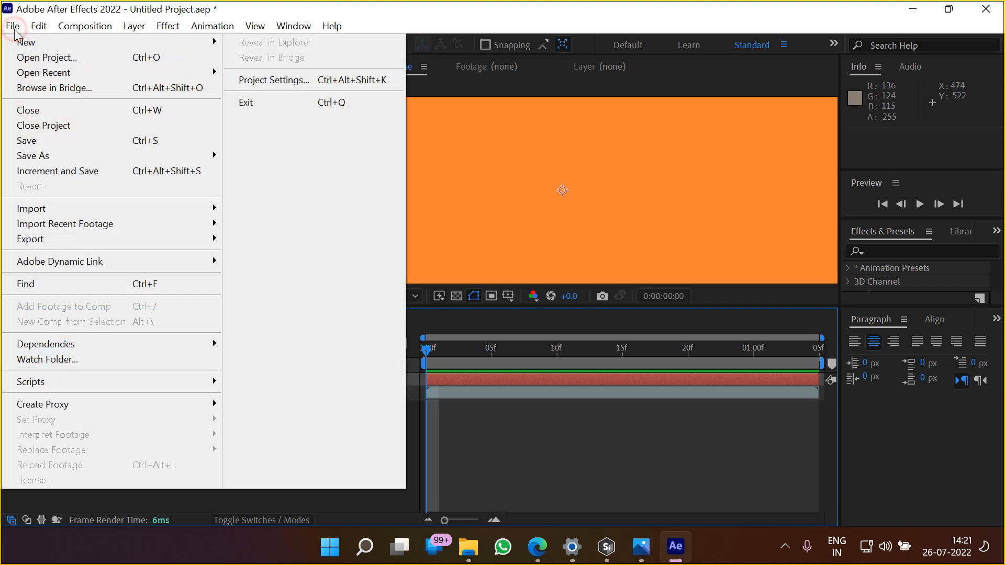
mouse_move(127, 207)
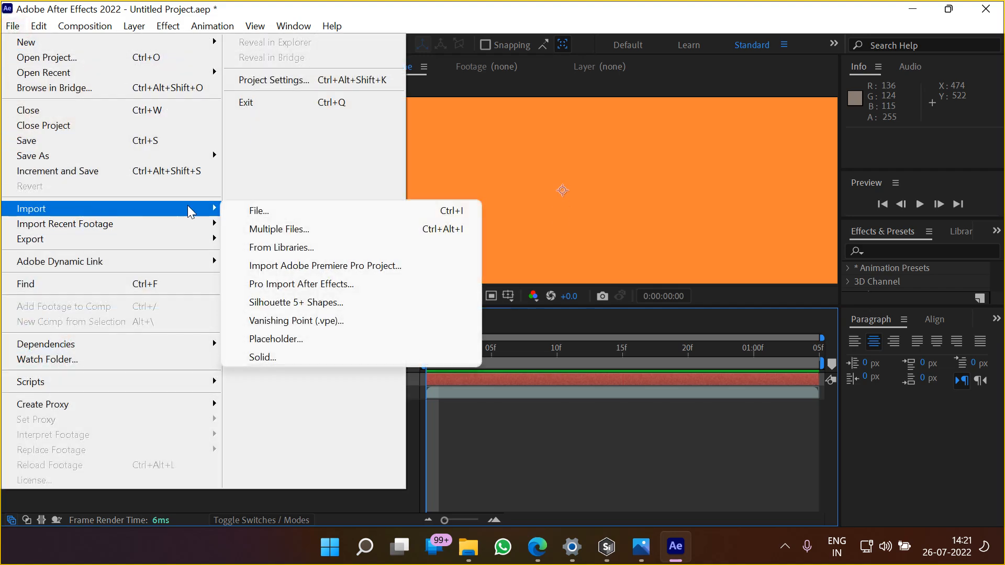
left_click(321, 302)
scroll(72, 177, "up", 8)
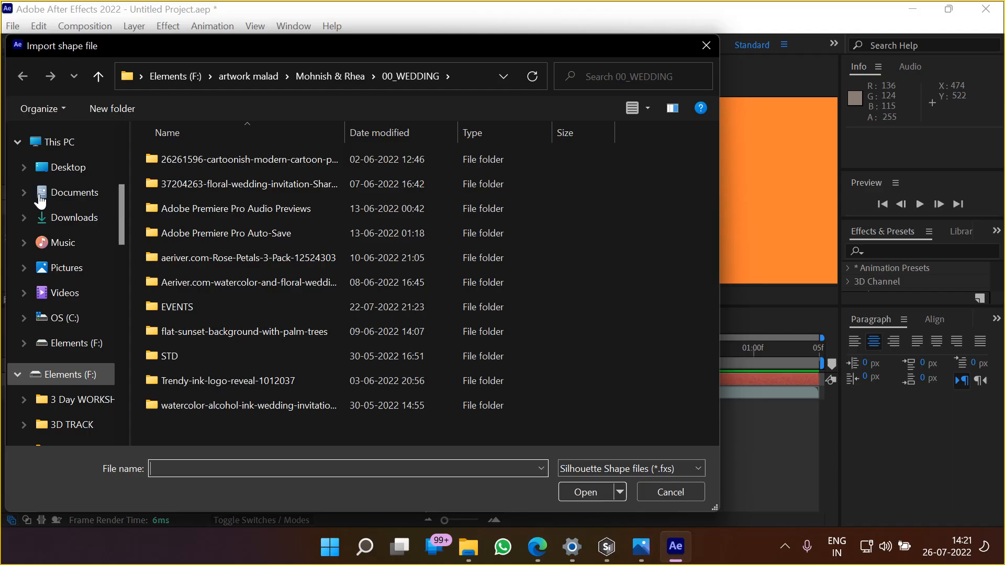
left_click(67, 167)
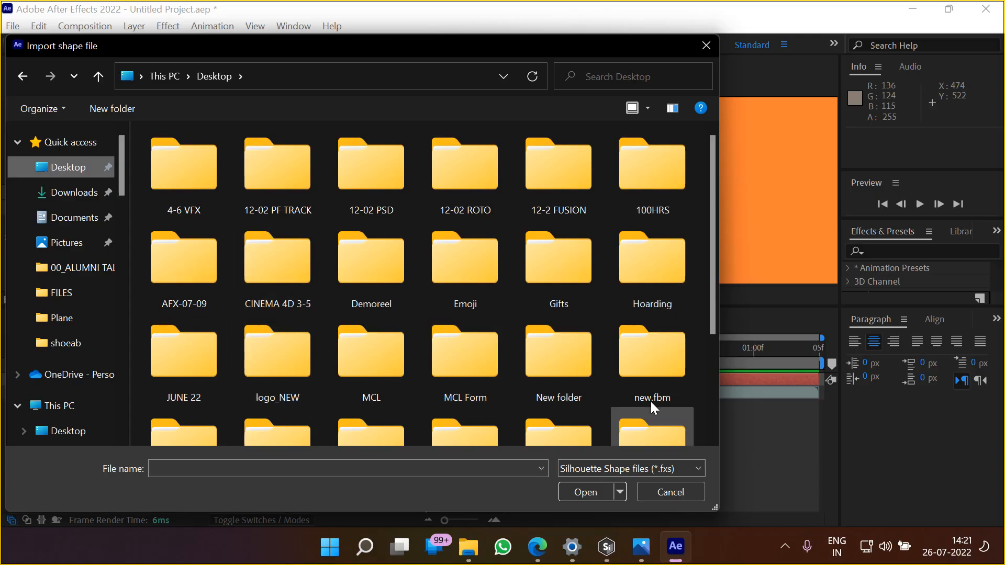
scroll(595, 419, "down", 3)
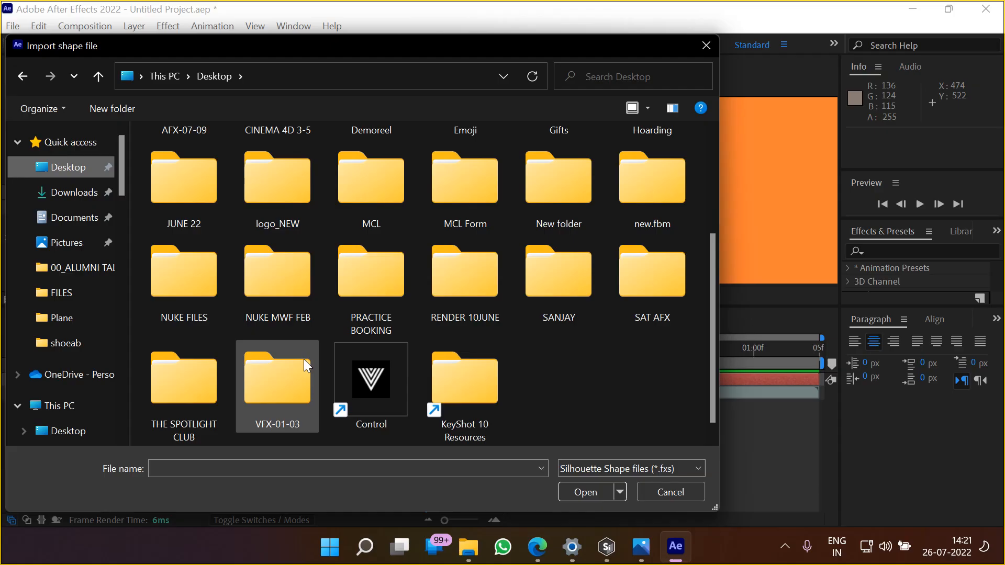
double_click(277, 379)
double_click(206, 165)
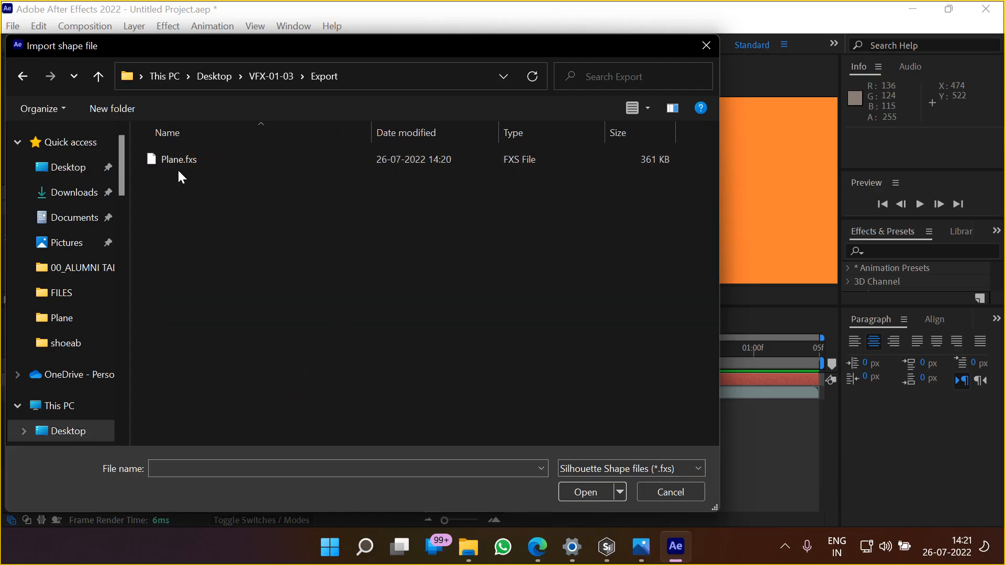
left_click(177, 166)
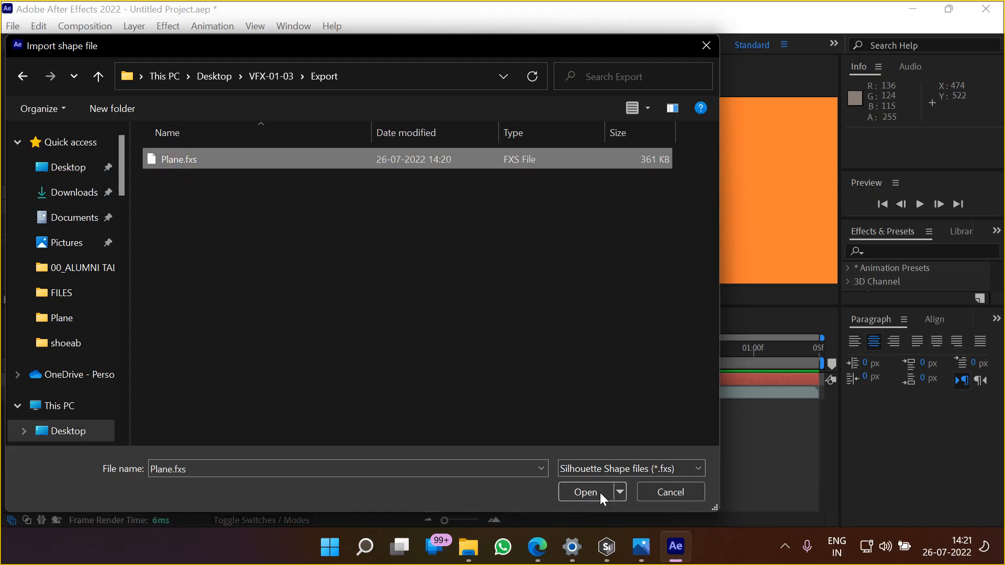
left_click(584, 492)
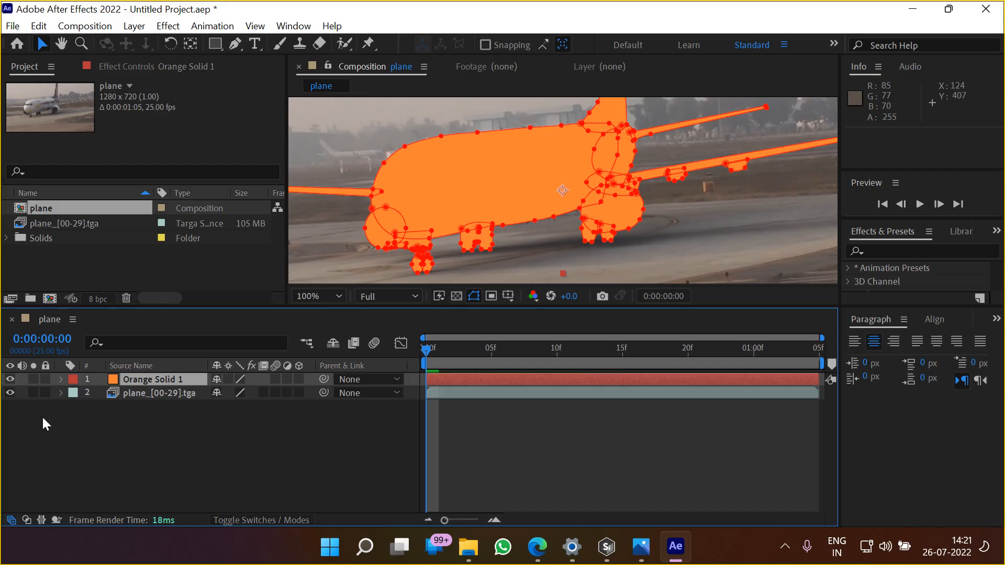
Examine the imported masks and their keyframes on Orange Solid 1, and collapse the layer
left_click(61, 379)
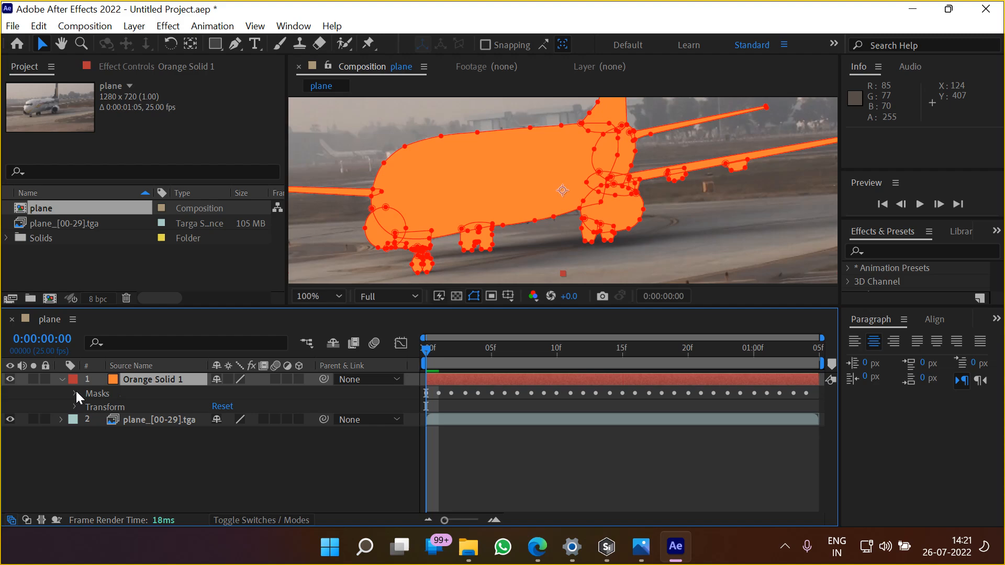
left_click(75, 394)
scroll(173, 419, "down", 8)
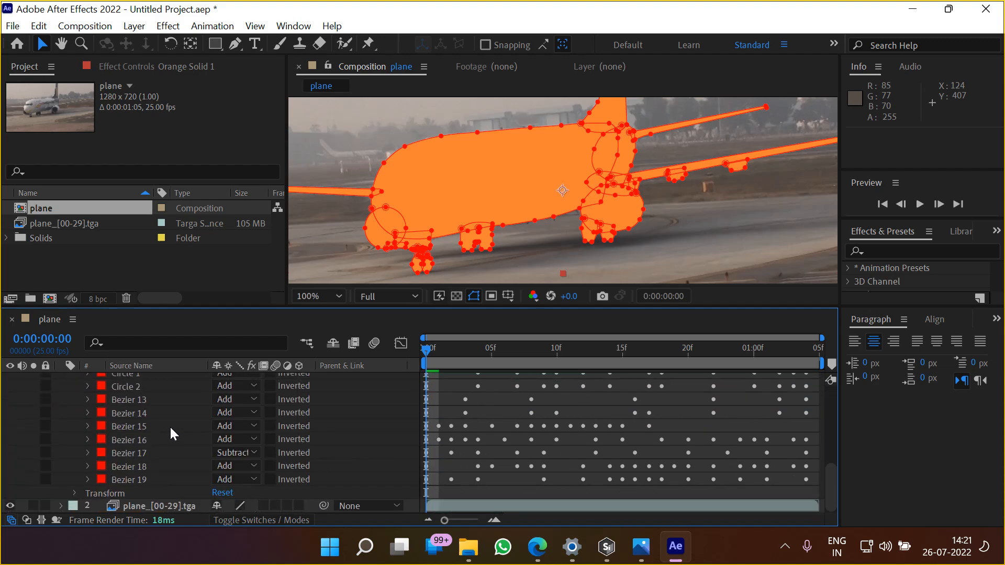
scroll(169, 426, "up", 8)
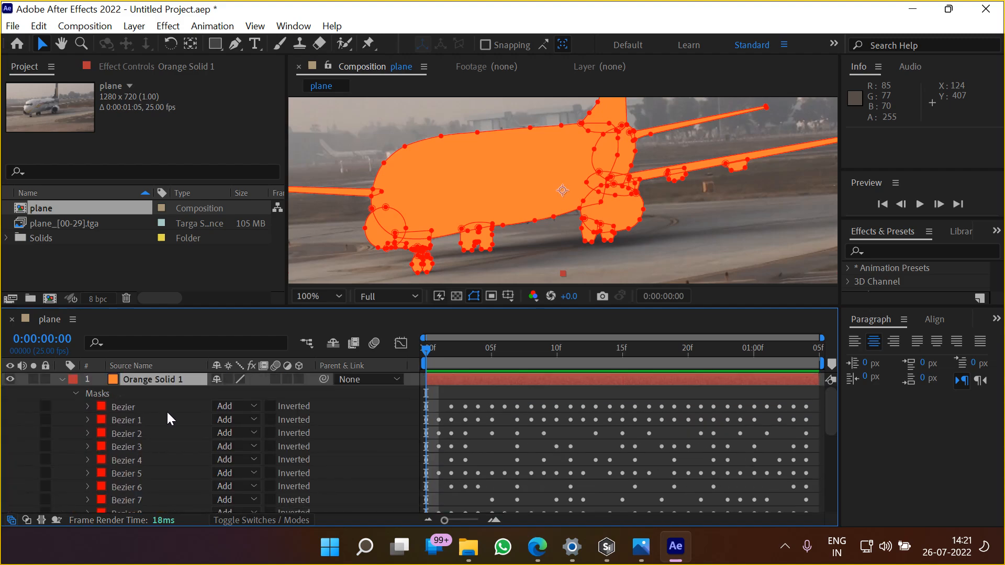
left_click(63, 380)
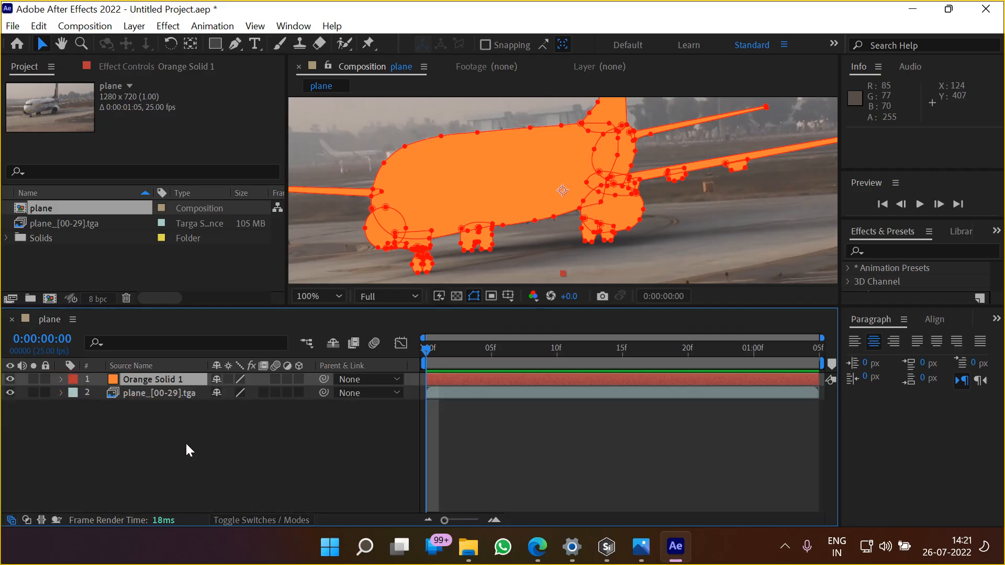
Hide the Parent & Link column, show the blending mode column, and set Orange Solid 1 to Overlay
right_click(365, 372)
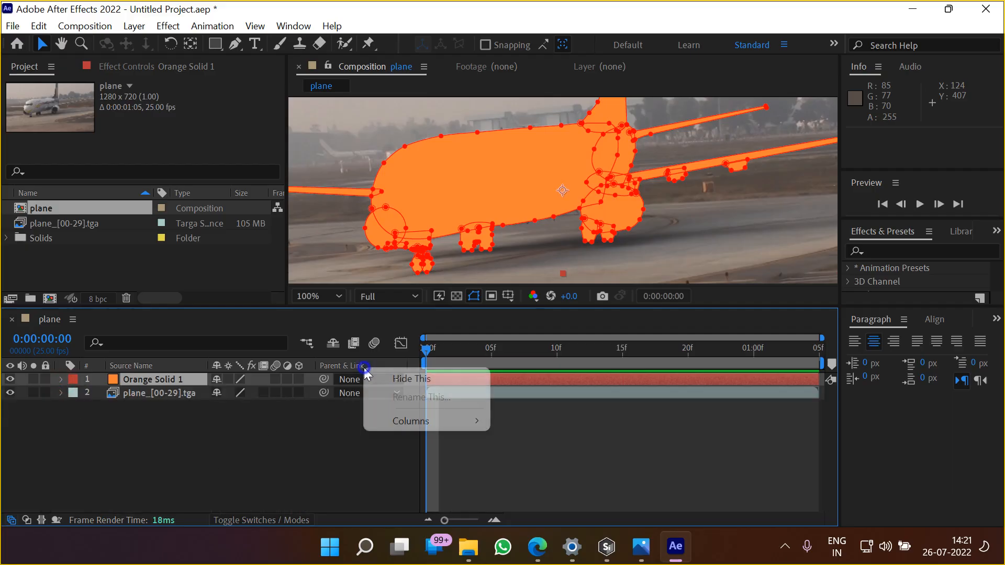
left_click(390, 379)
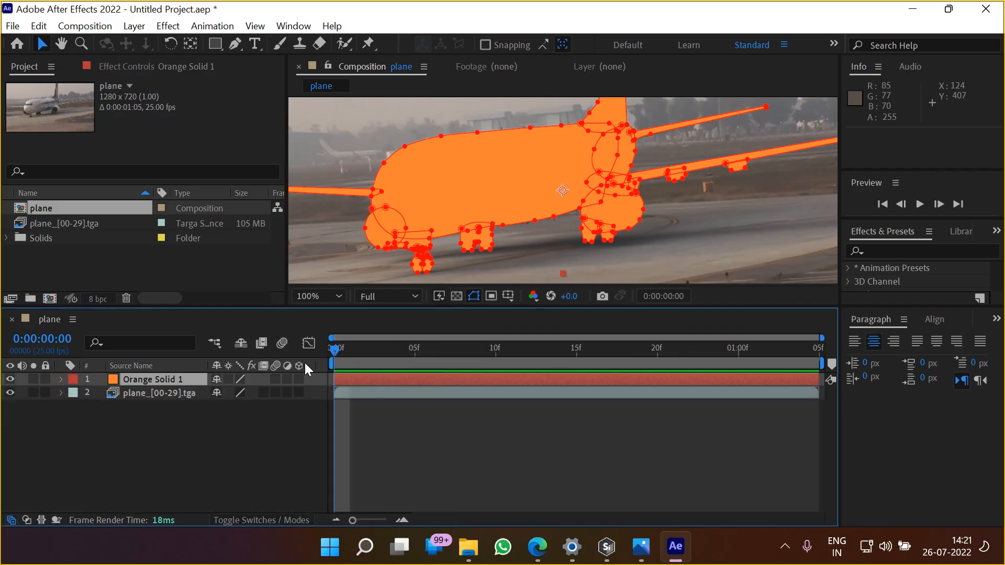
left_click(25, 518)
left_click(346, 379)
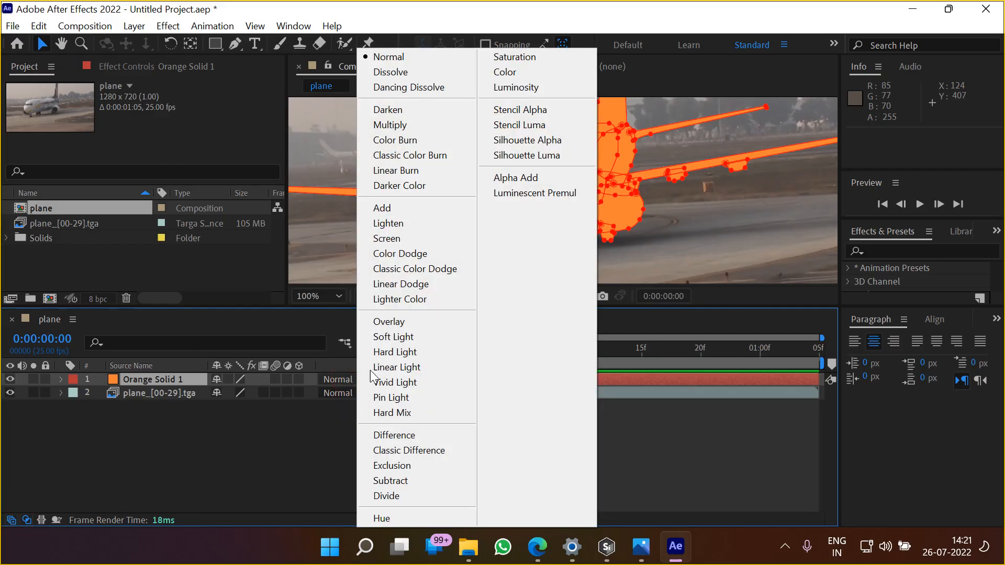
left_click(408, 321)
left_click(303, 458)
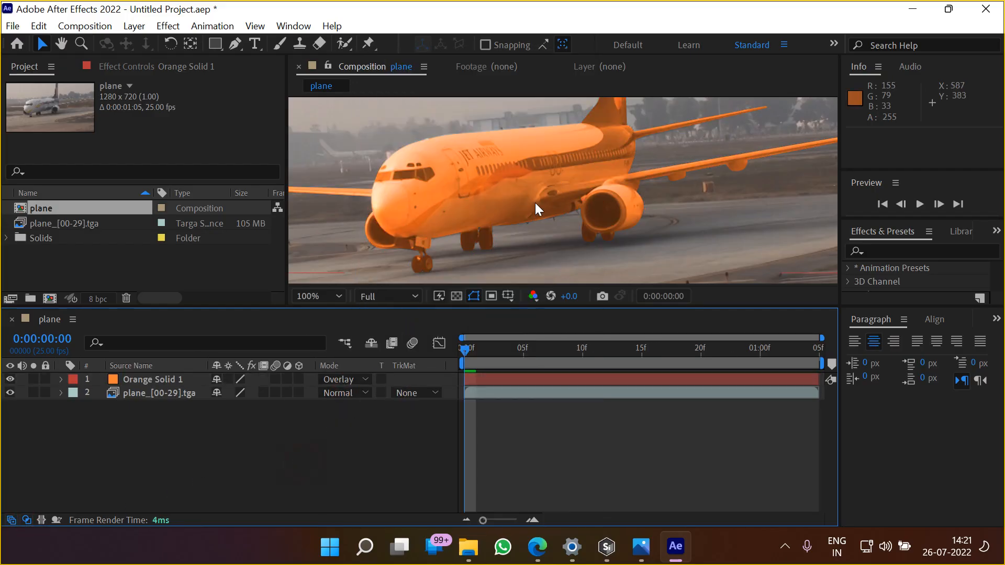
Preview the orange overlay on the whole plane during playback, and return to the first frame
scroll(532, 203, "down", 2)
key("space")
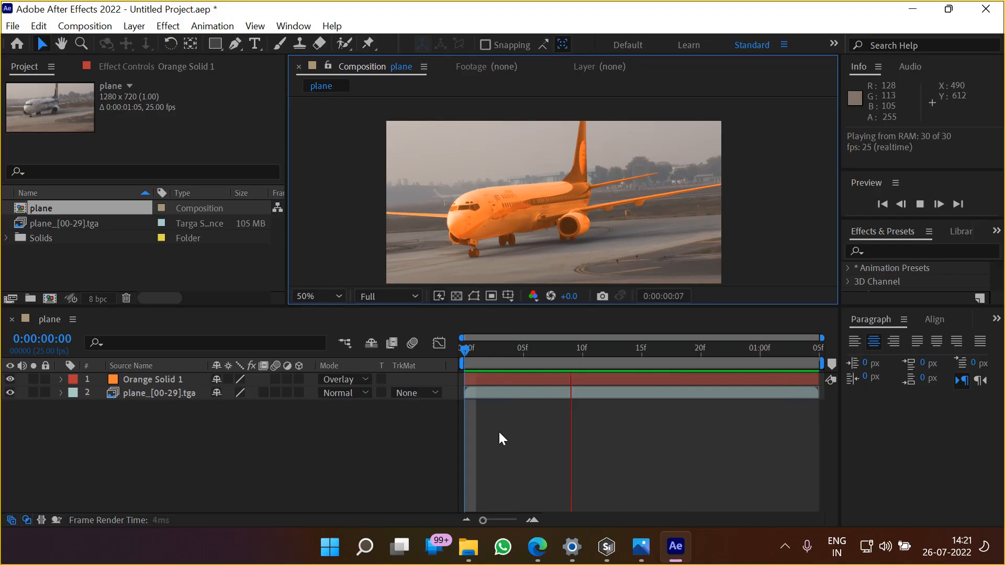
key("space")
left_click_drag(698, 353, 442, 365)
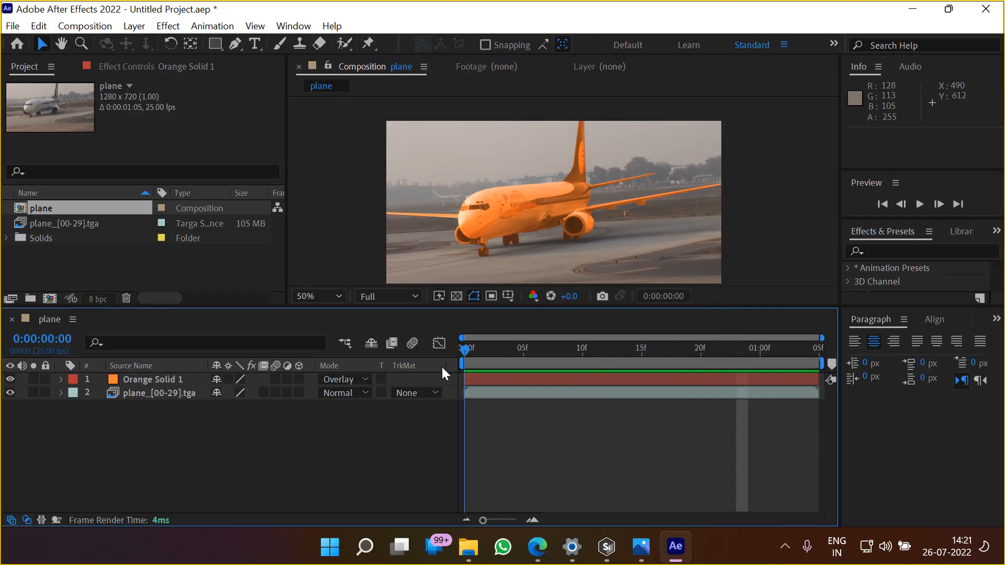
Hide Orange Solid 1 and add a new adjustment layer to the plane composition
left_click(11, 380)
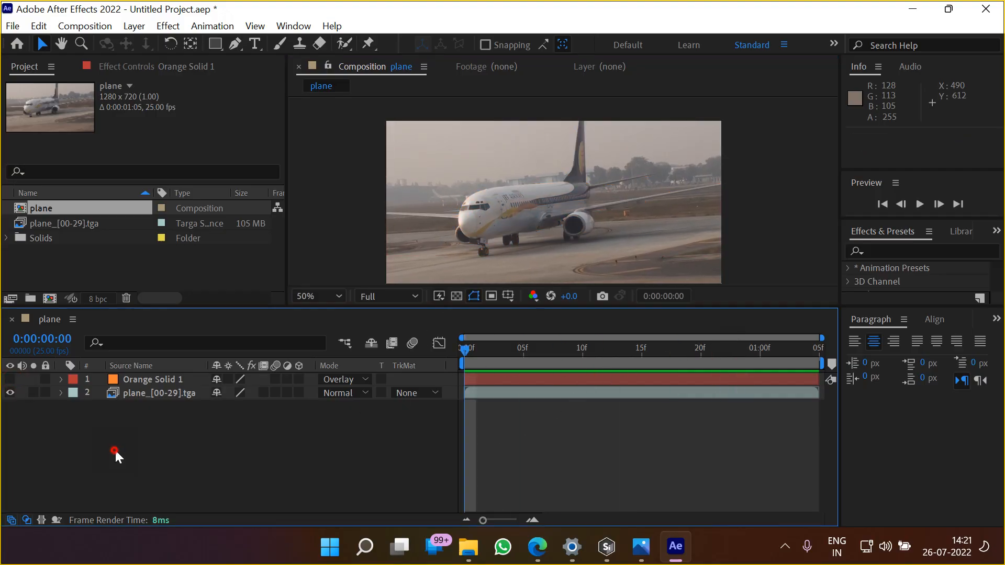
right_click(115, 447)
mouse_move(253, 252)
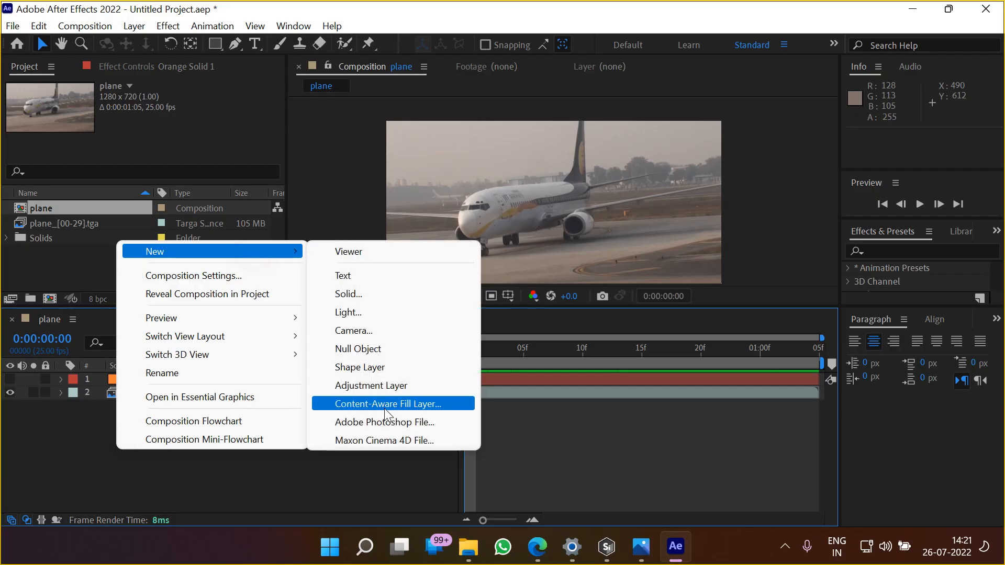
left_click(390, 384)
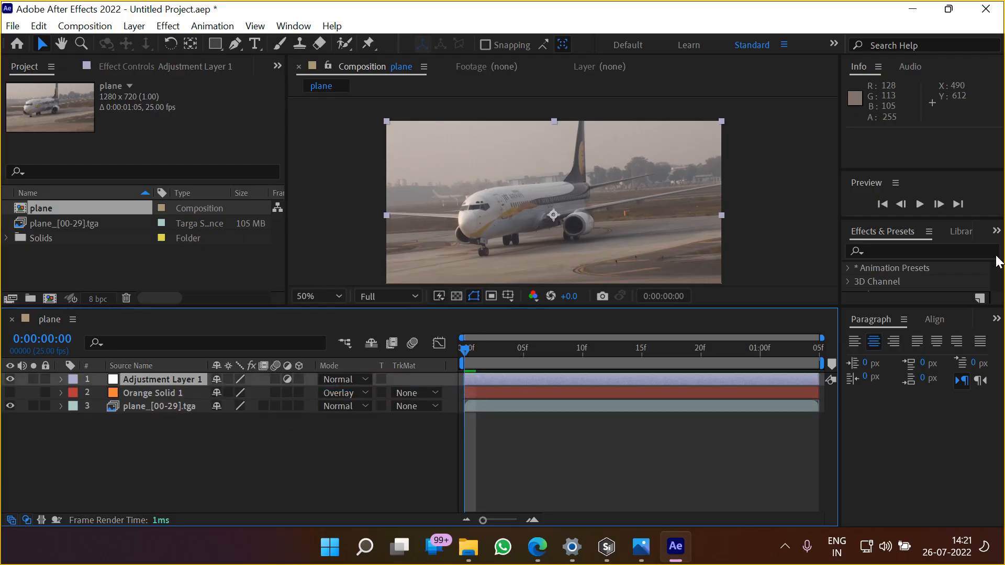
Try the Tint color correction effect on Adjustment Layer 1 and delete it again
left_click(162, 67)
right_click(99, 121)
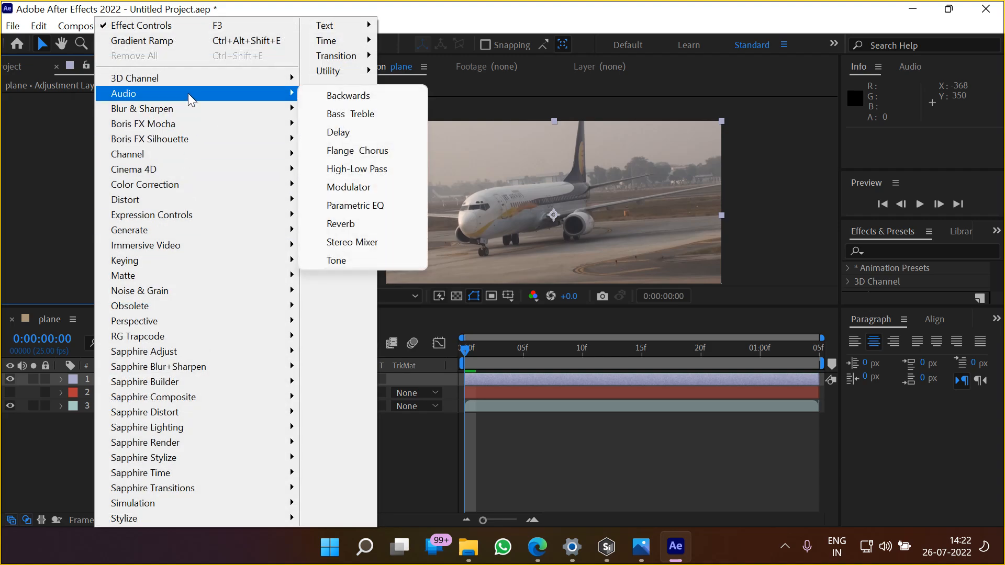
mouse_move(157, 187)
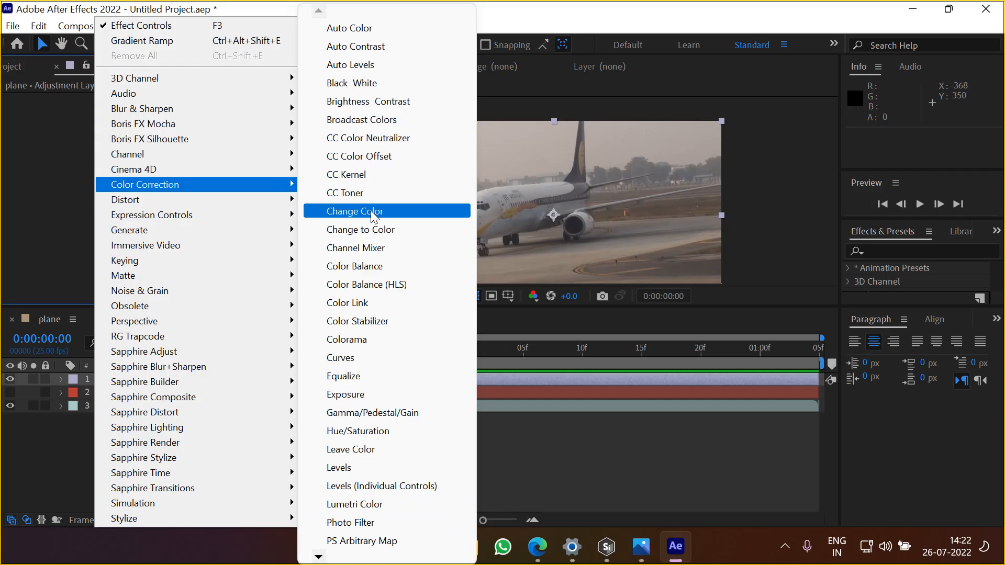
mouse_move(318, 557)
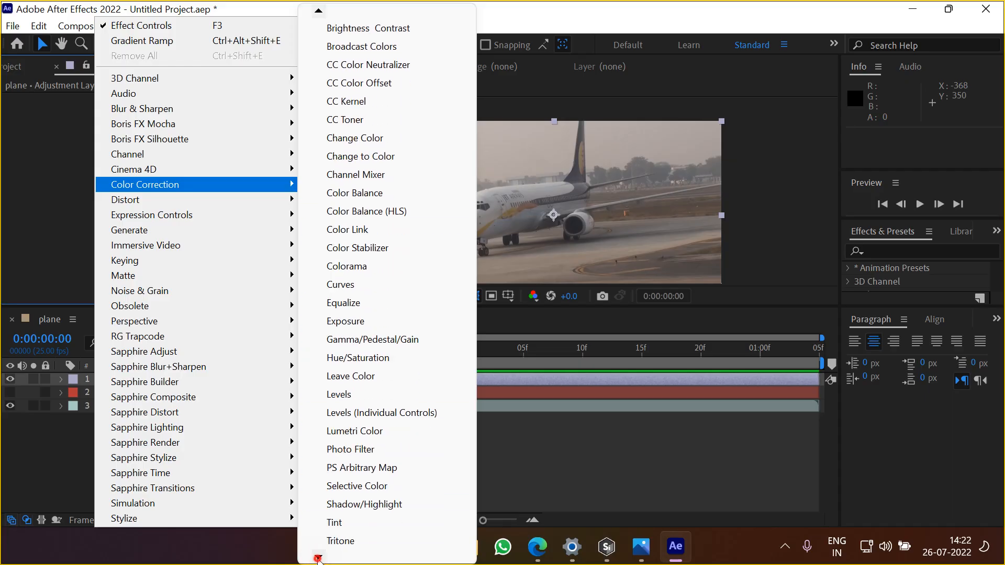
left_click(335, 503)
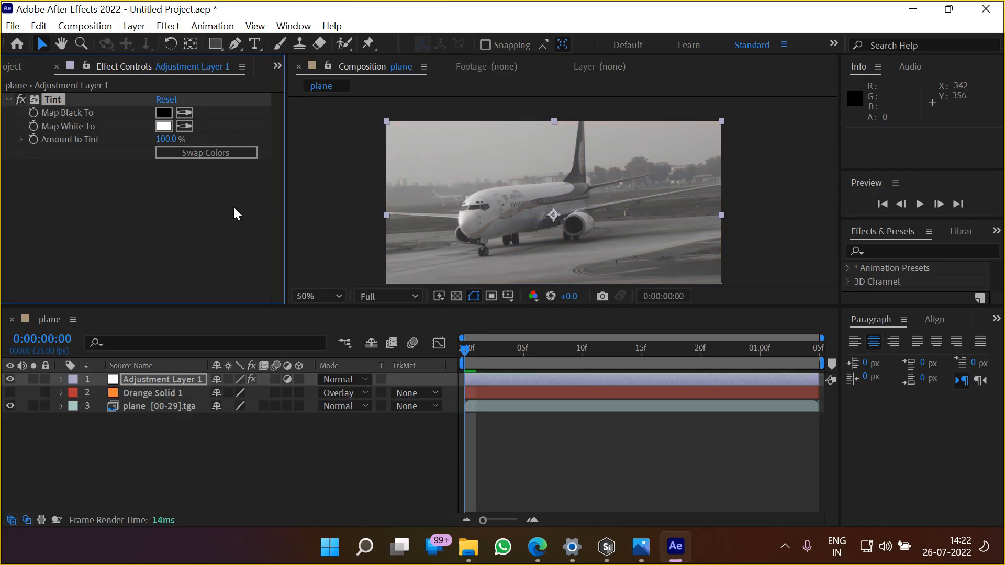
scroll(520, 215, "up", 1)
left_click_drag(486, 230, 515, 212)
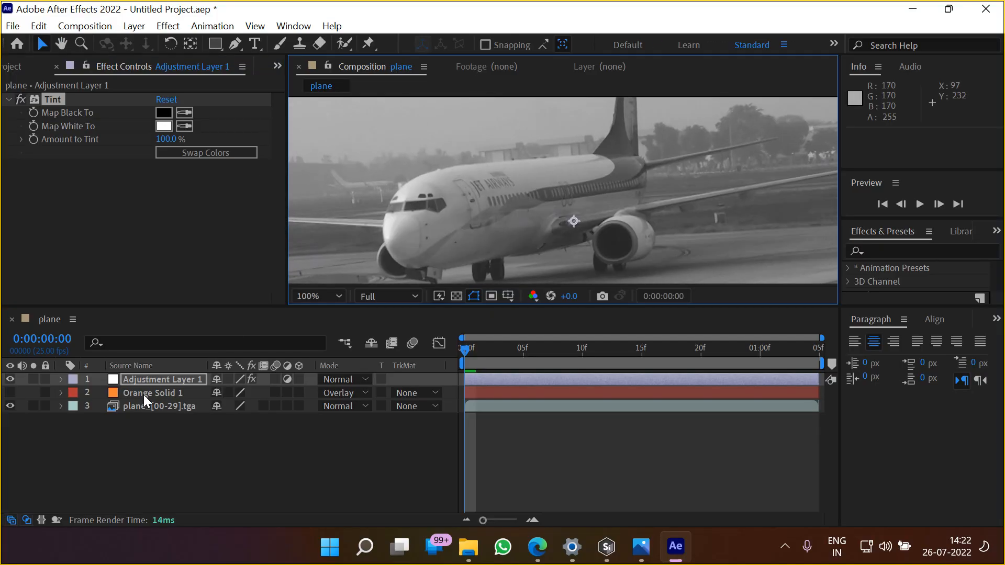
left_click(58, 102)
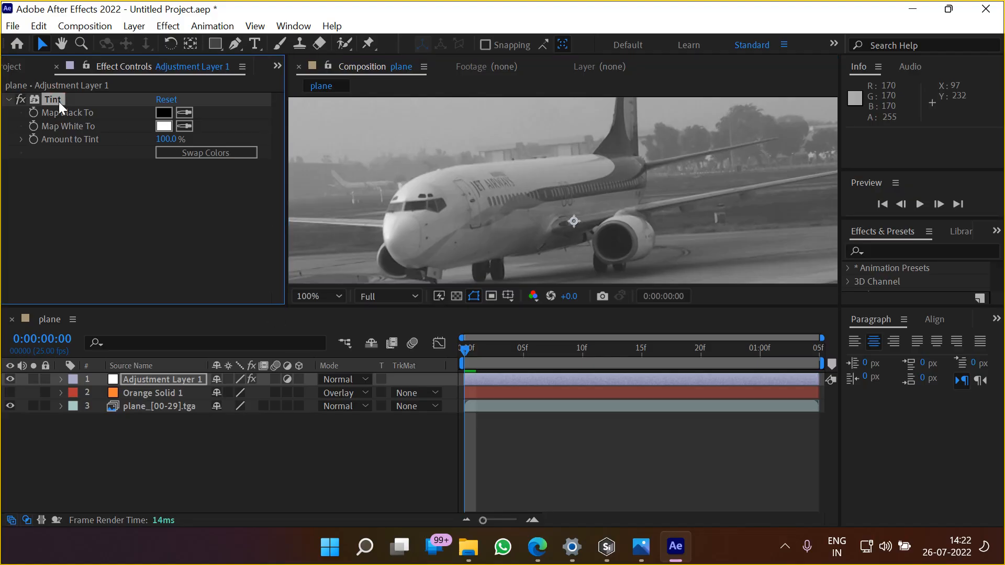
key("Delete")
Apply a Gaussian Blur effect to Adjustment Layer 1 with a Blurriness of 18.3
right_click(95, 185)
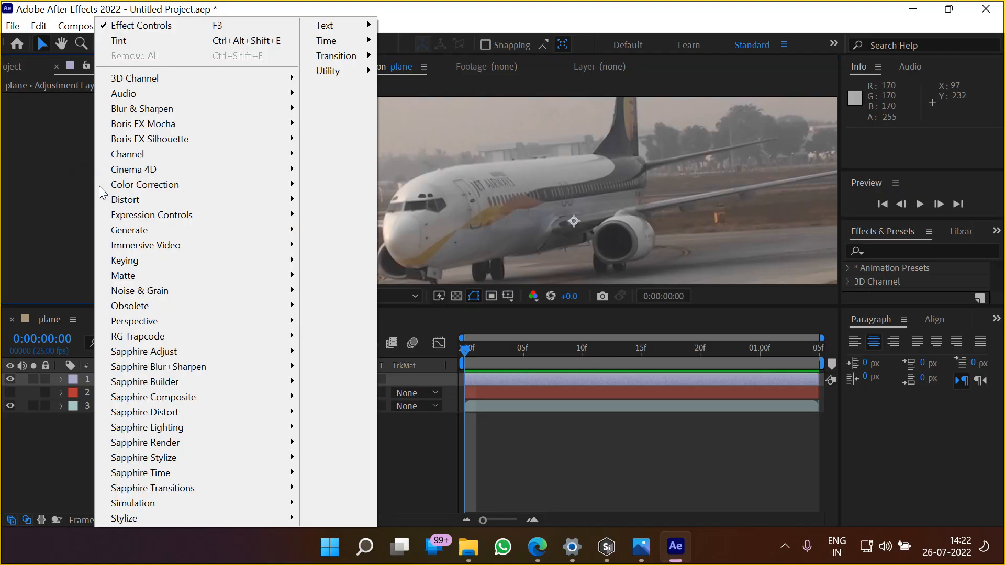
mouse_move(160, 107)
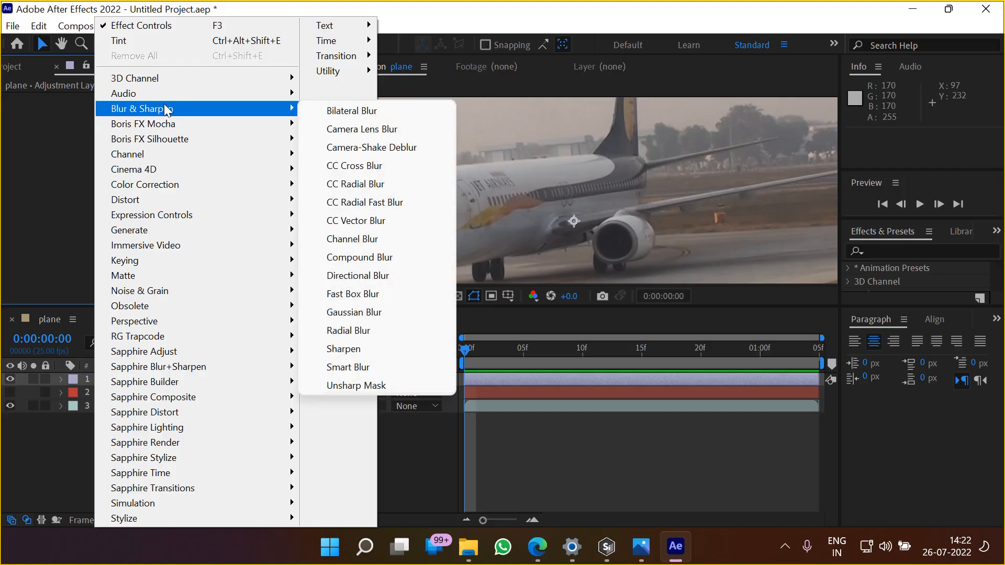
left_click(367, 314)
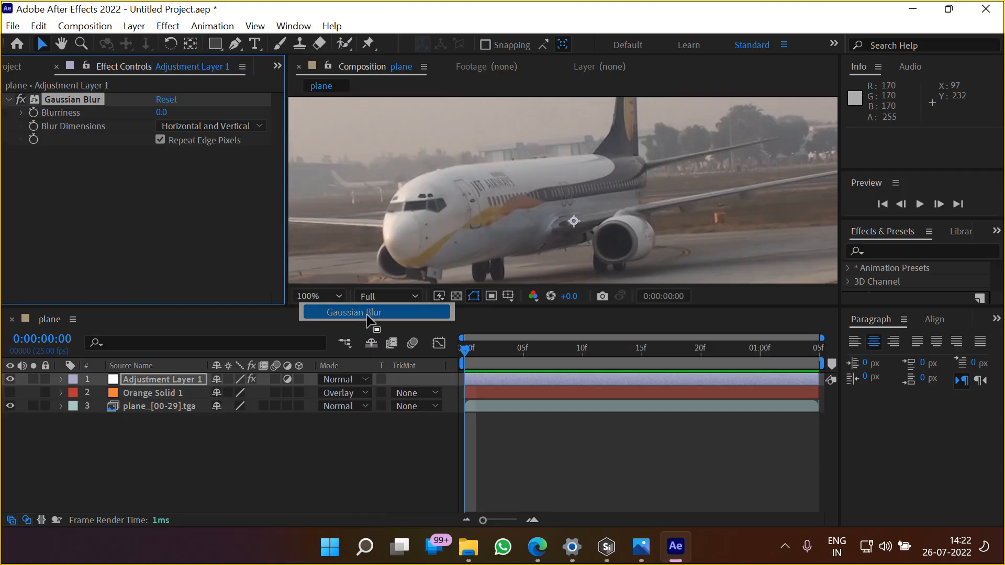
left_click_drag(161, 112, 320, 112)
scroll(469, 215, "down", 1)
scroll(525, 215, "up", 1)
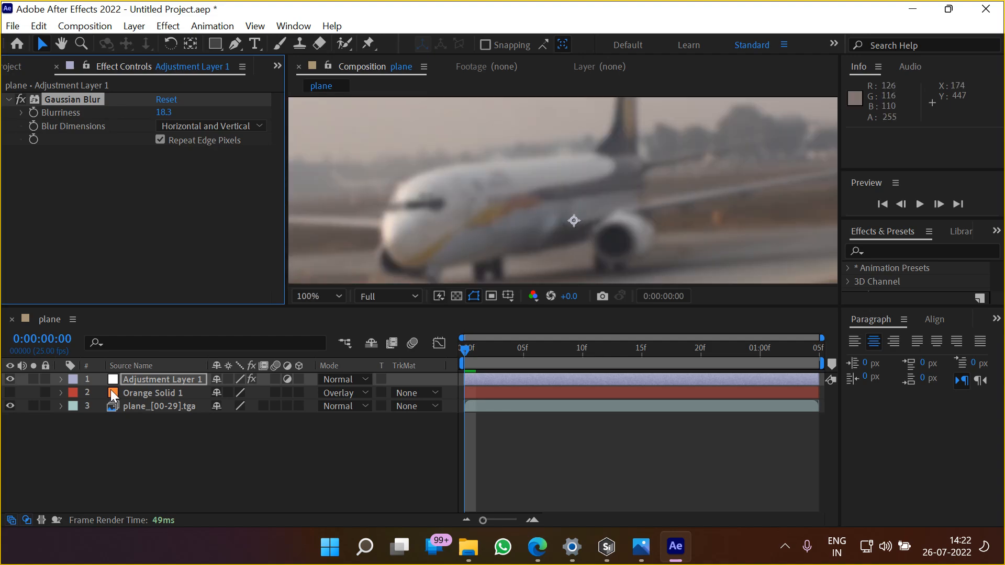
Copy all the masks from Orange Solid 1 and paste them onto Adjustment Layer 1
left_click(140, 393)
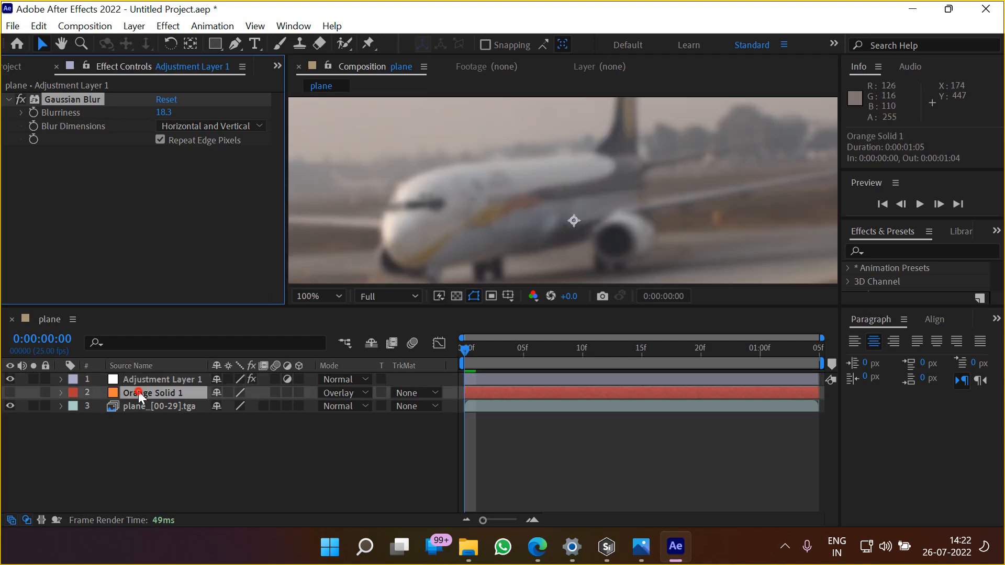
left_click(61, 392)
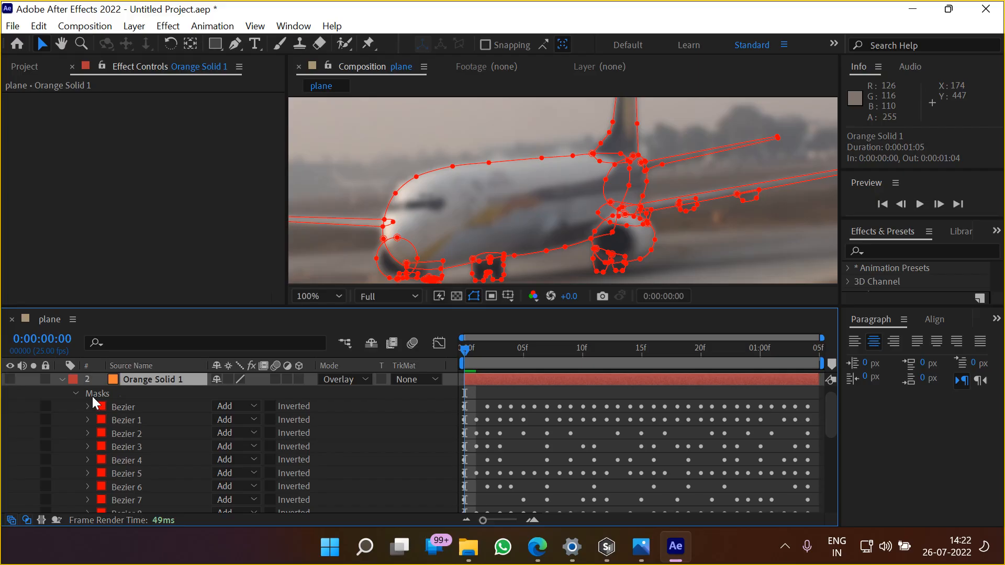
left_click(76, 394)
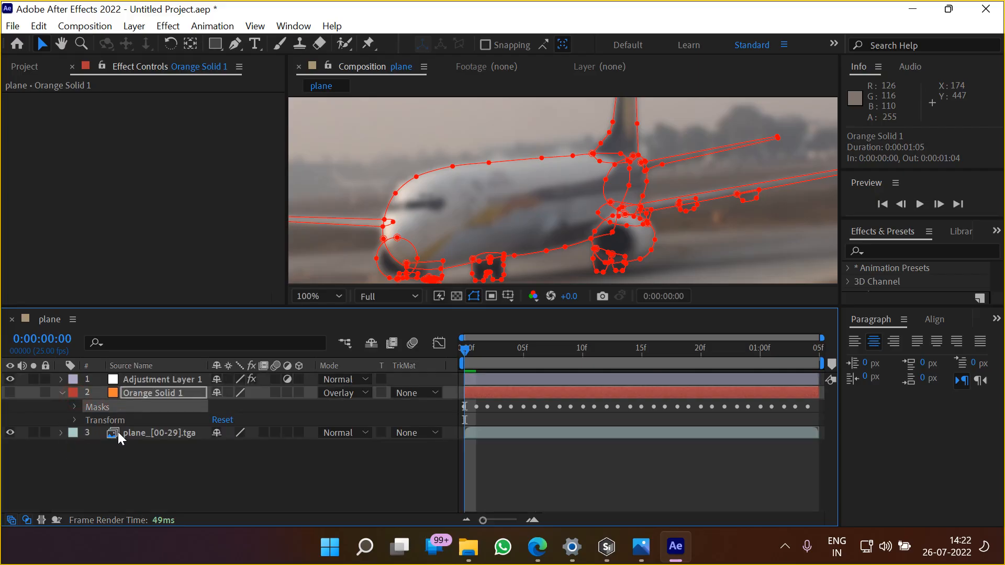
left_click(127, 377)
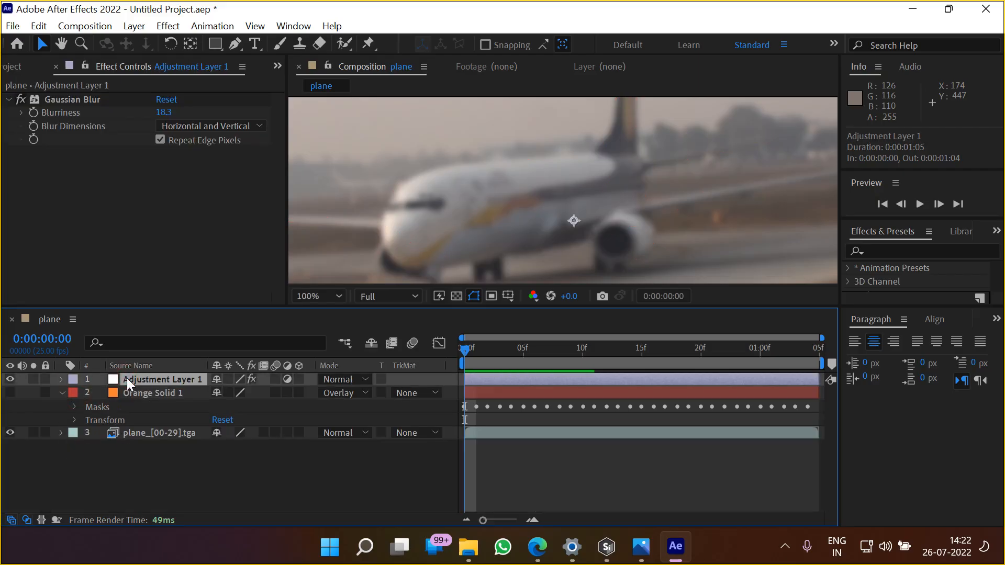
left_click(337, 473)
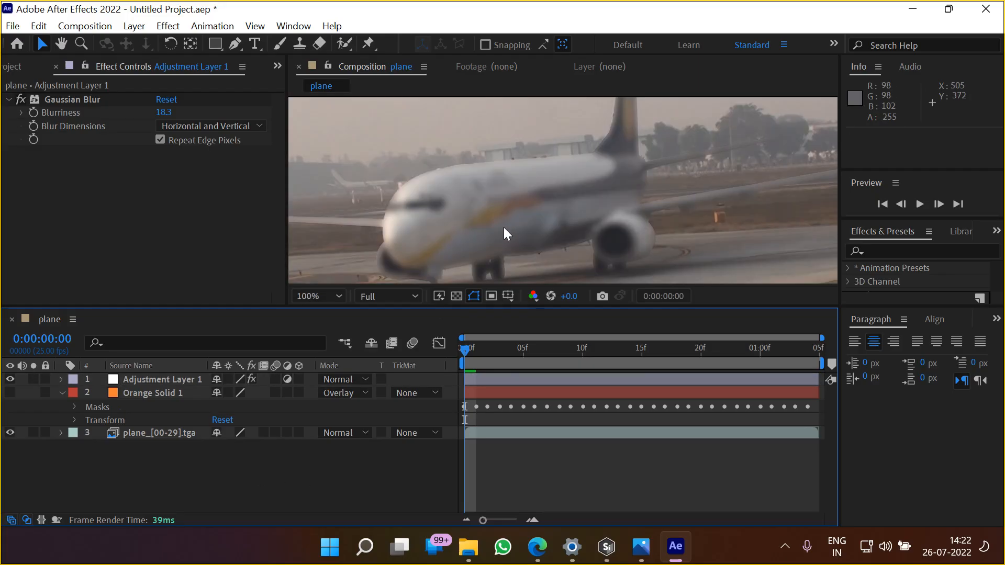
Collapse Orange Solid 1 and list all the masks of Adjustment Layer 1 in a maximized timeline
left_click(136, 381)
left_click(62, 393)
left_click(62, 380)
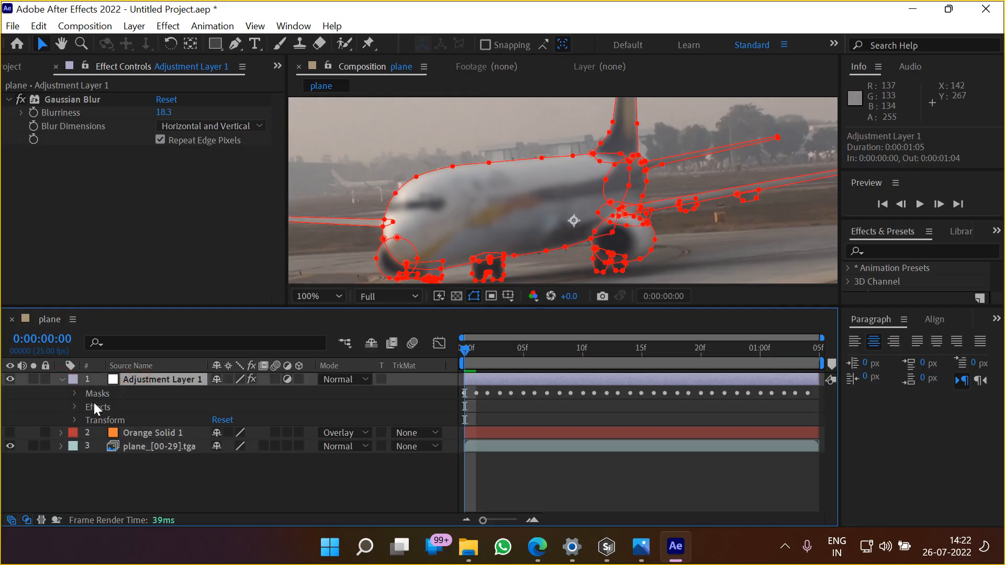
left_click(95, 397)
left_click(75, 393)
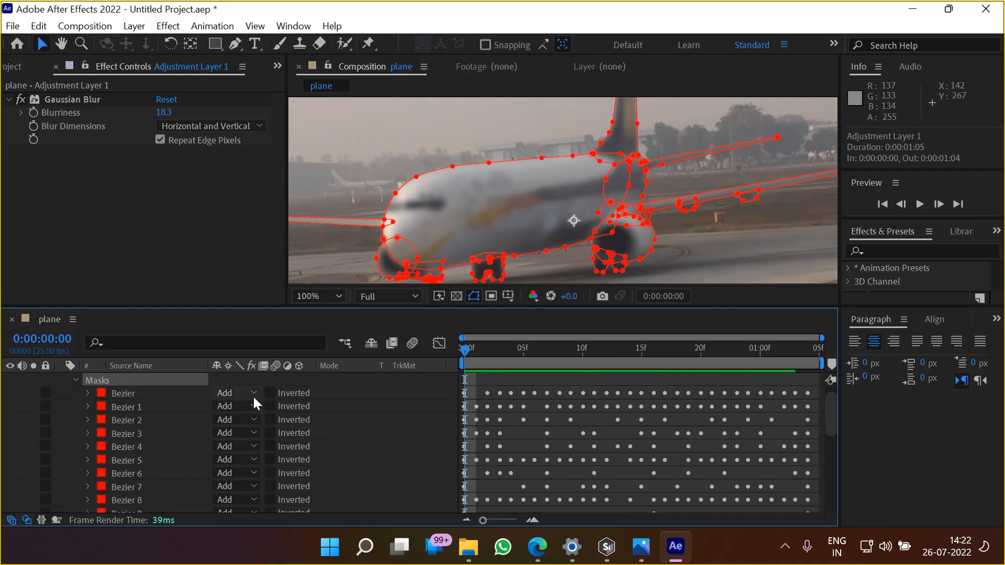
scroll(246, 466, "down", 3)
scroll(244, 481, "down", 3)
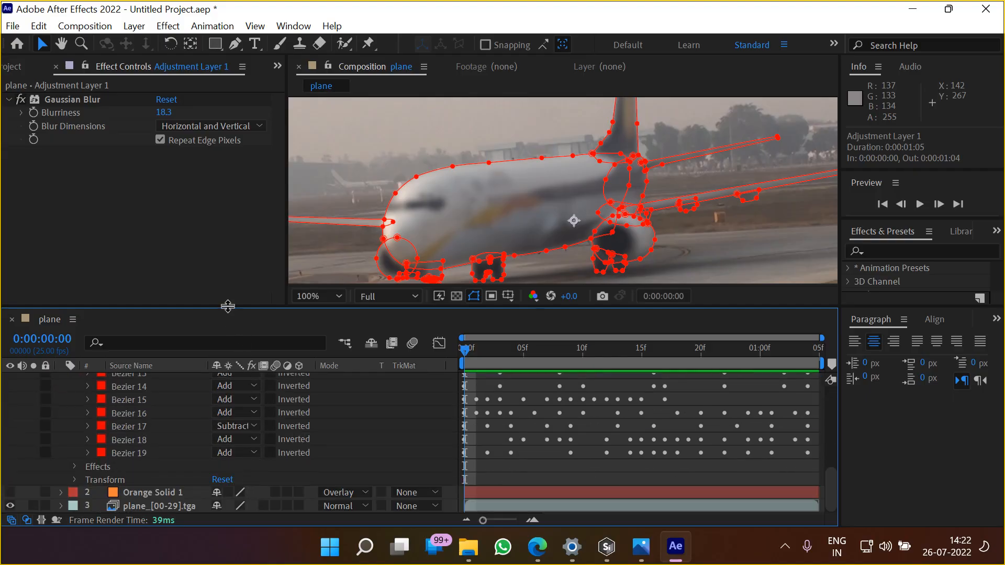
key("grave")
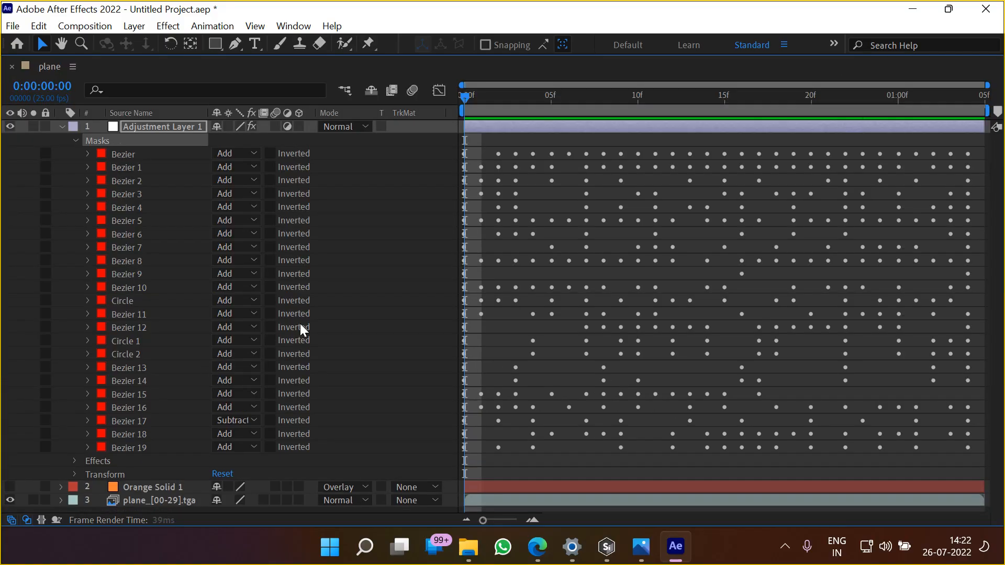
Set the masks from Bezier through Bezier 16 on Adjustment Layer 1 to Subtract mode
left_click(121, 155)
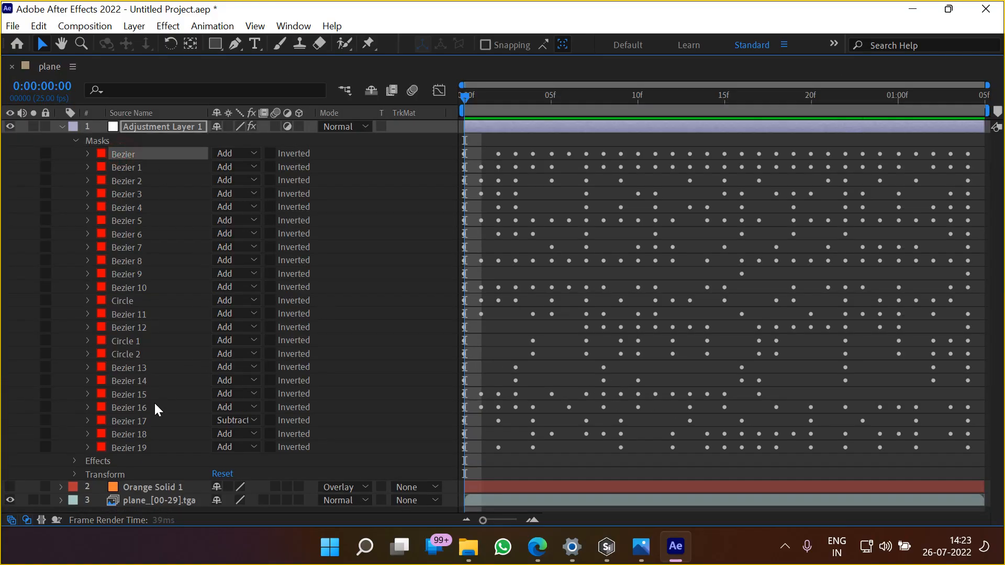
left_click(138, 409, "shift")
left_click(251, 161)
left_click(264, 210)
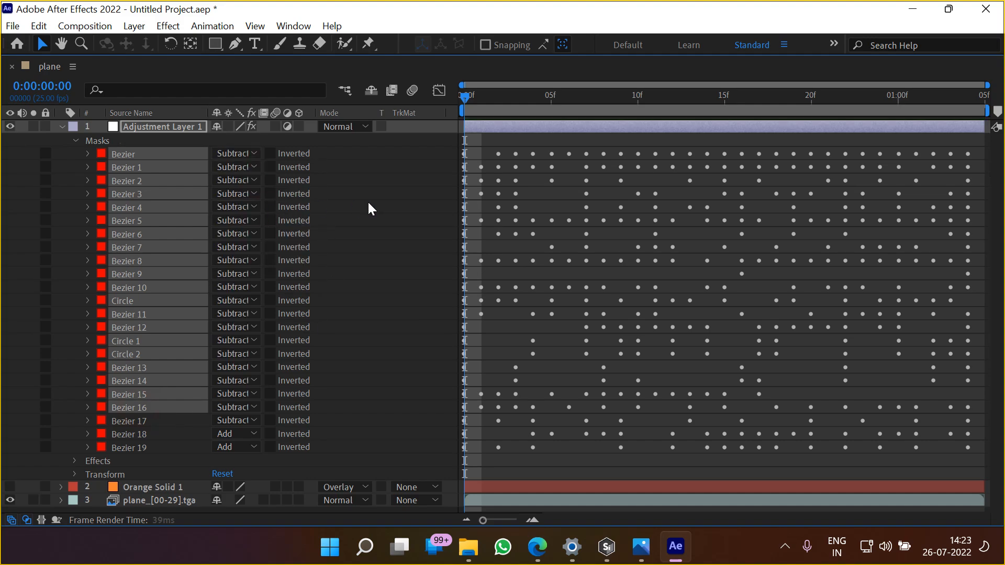
Set only the Bezier 17 mask on Adjustment Layer 1 to Add mode
left_click(231, 419)
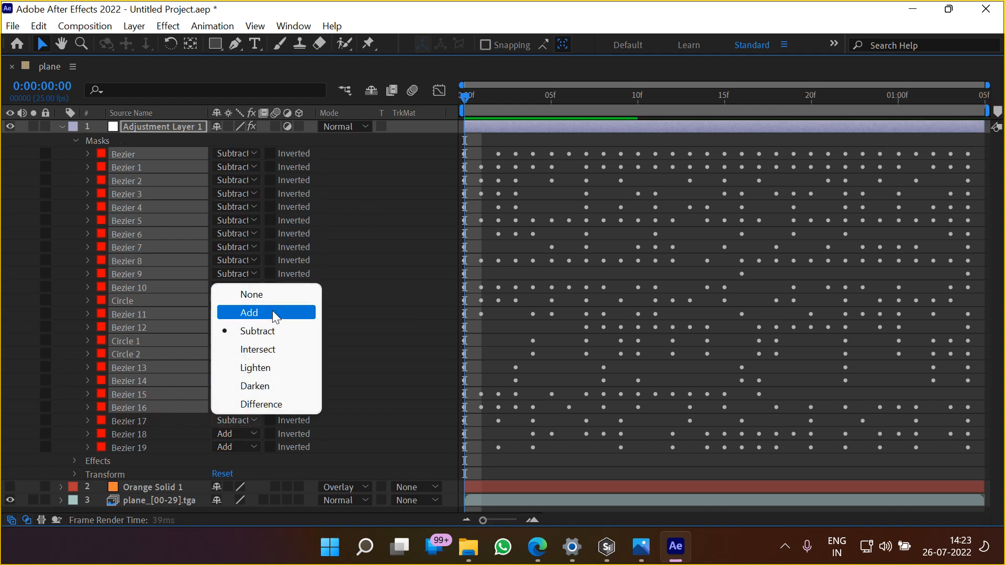
left_click(137, 420)
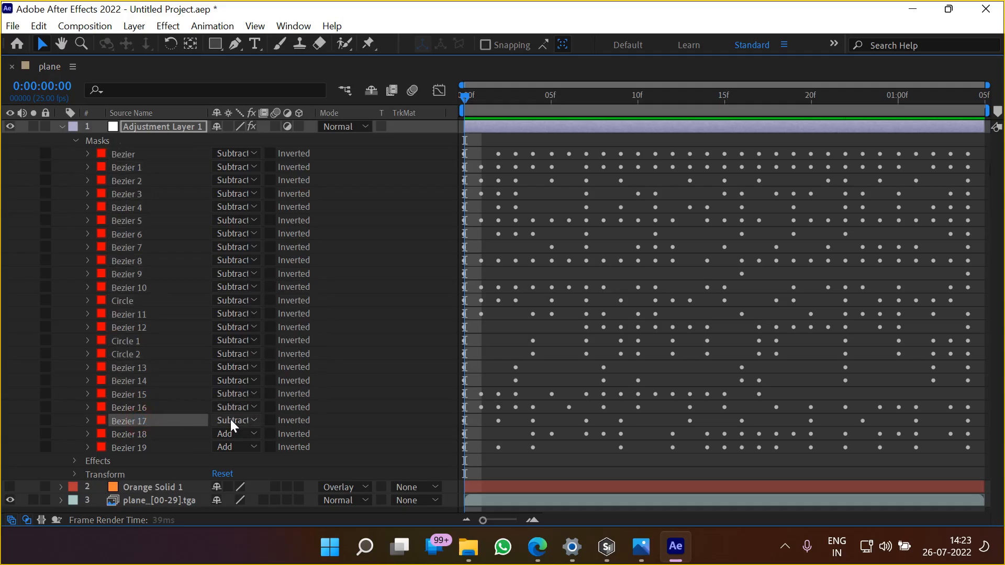
left_click(230, 419)
left_click(249, 313)
Set the Bezier 18 and Bezier 19 masks on Adjustment Layer 1 to Subtract mode
left_click(140, 436)
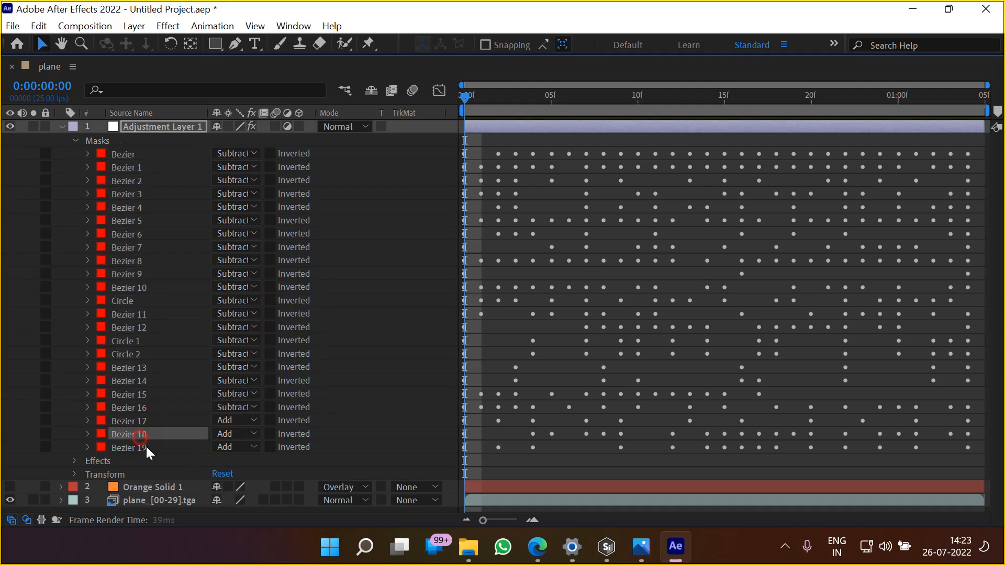
left_click(139, 447, "shift")
left_click(234, 433)
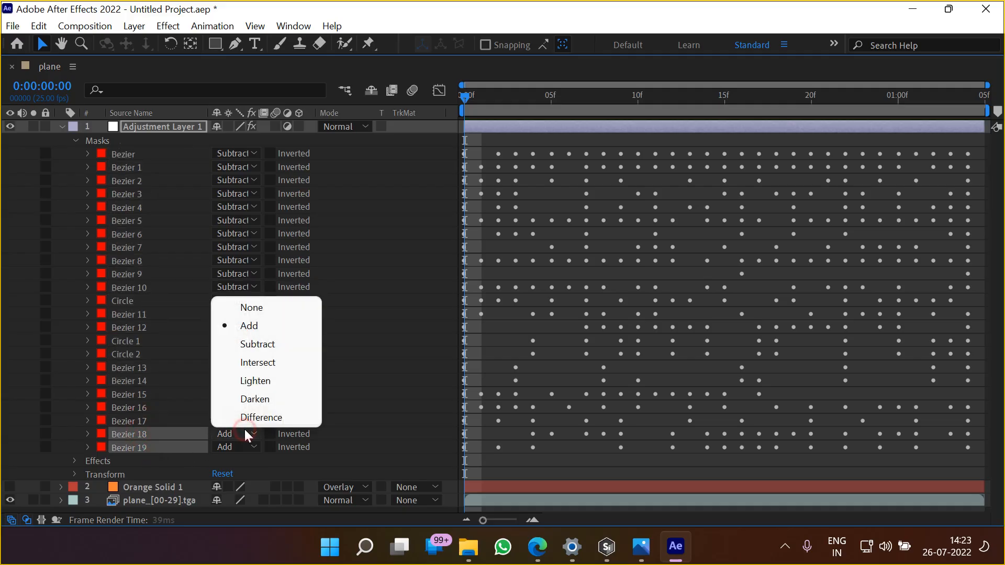
left_click(272, 344)
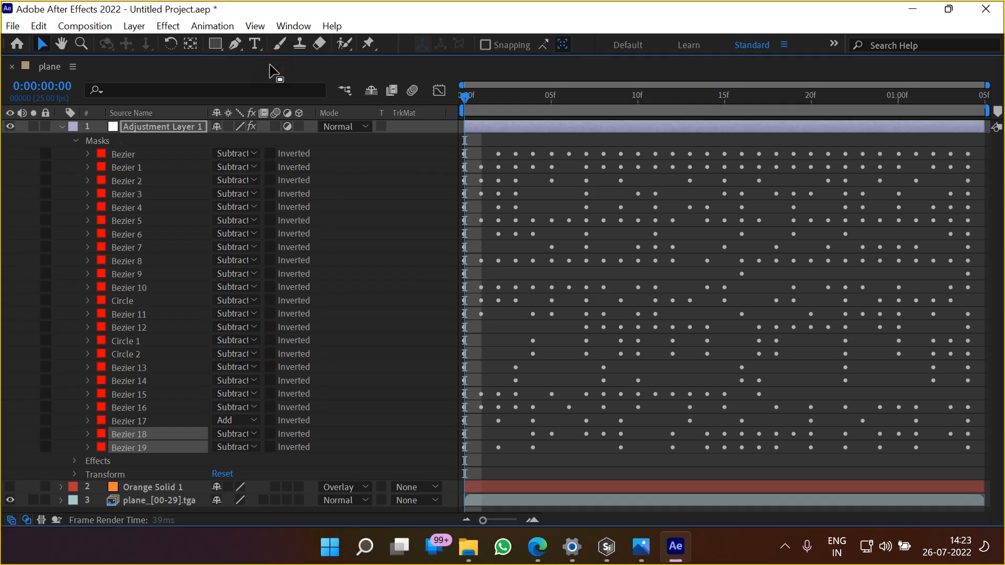
Restore the timeline to normal size, collapse Adjustment Layer 1 and preview the blurred background around the plane
double_click(269, 65)
scroll(600, 189, "down", 1)
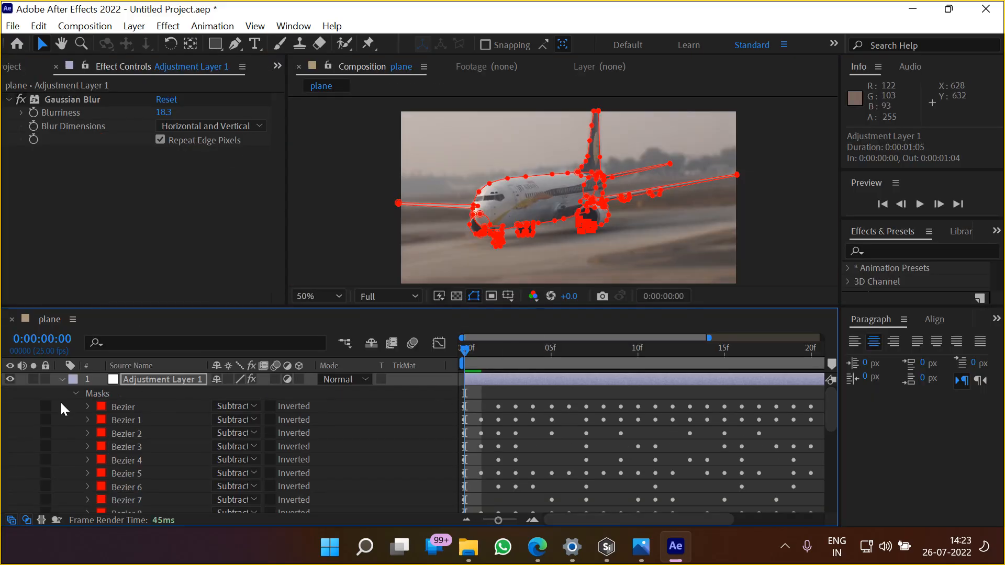
left_click(62, 379)
left_click(172, 492)
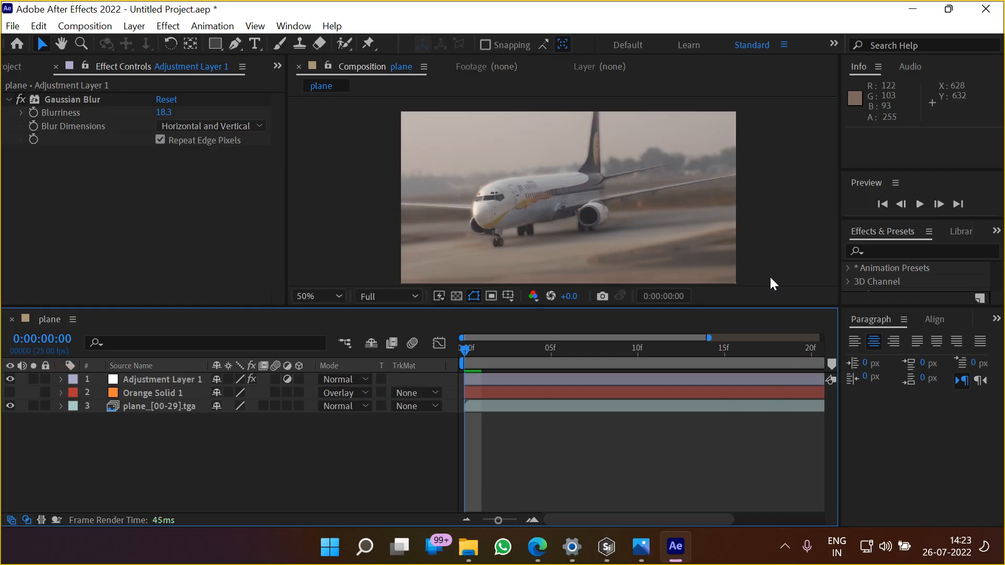
key("space")
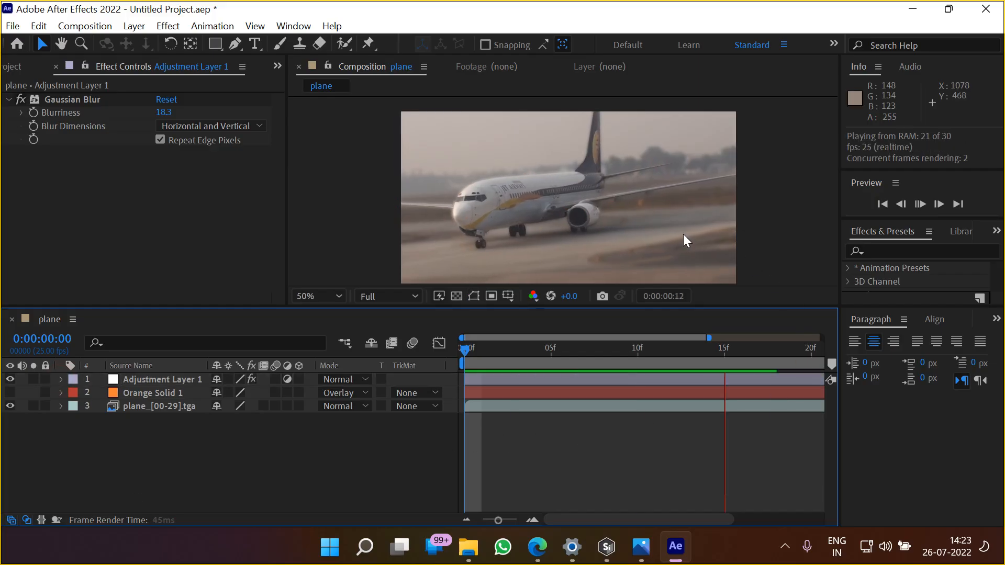
key("space")
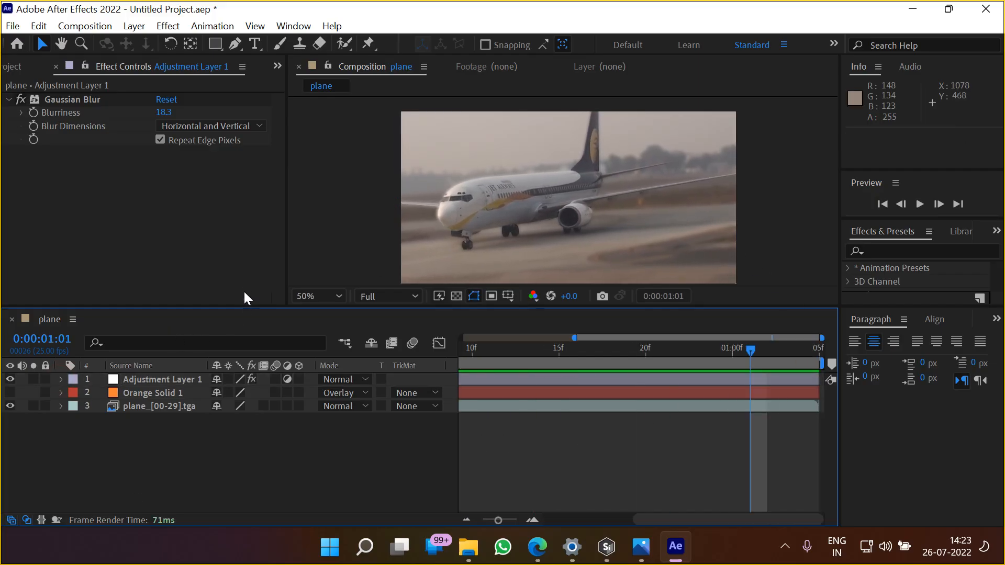
Apply the Curves color correction effect to Adjustment Layer 1
right_click(168, 206)
left_click(87, 266)
left_click(146, 377)
right_click(111, 198)
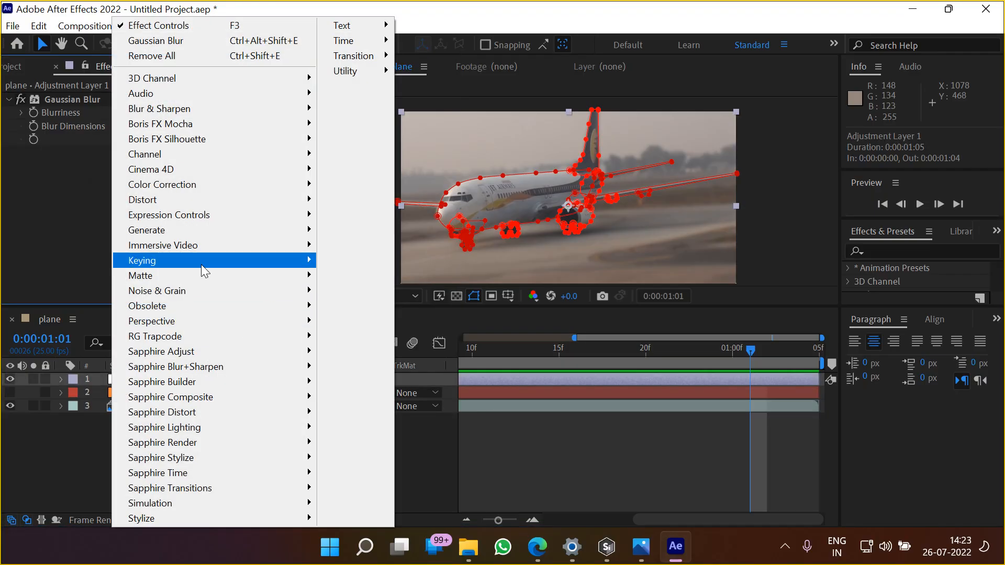
mouse_move(172, 185)
left_click(392, 267)
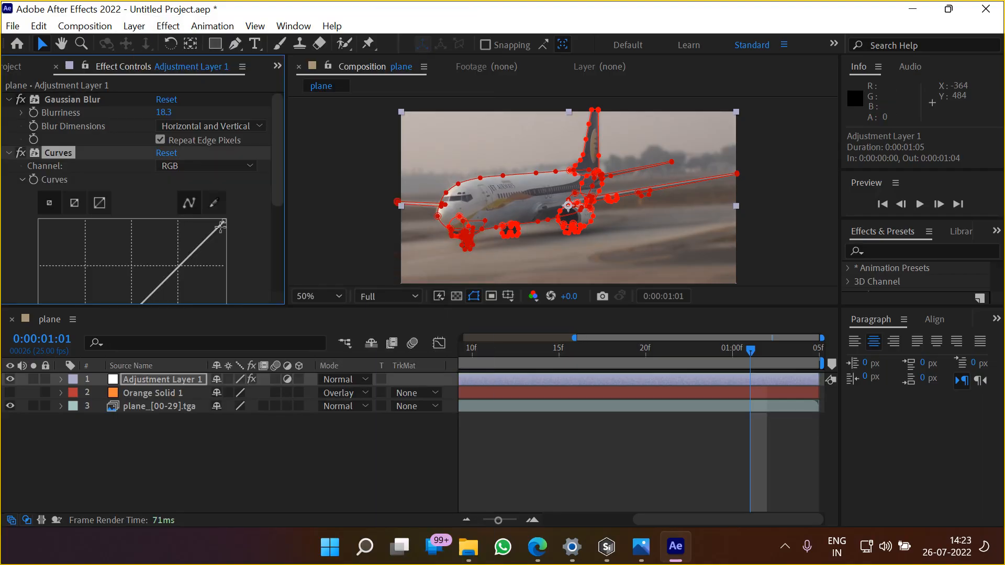
Pull the middle of the RGB curve slightly down to darken the background on Adjustment Layer 1
left_click_drag(275, 196, 281, 247)
left_click_drag(132, 212, 136, 223)
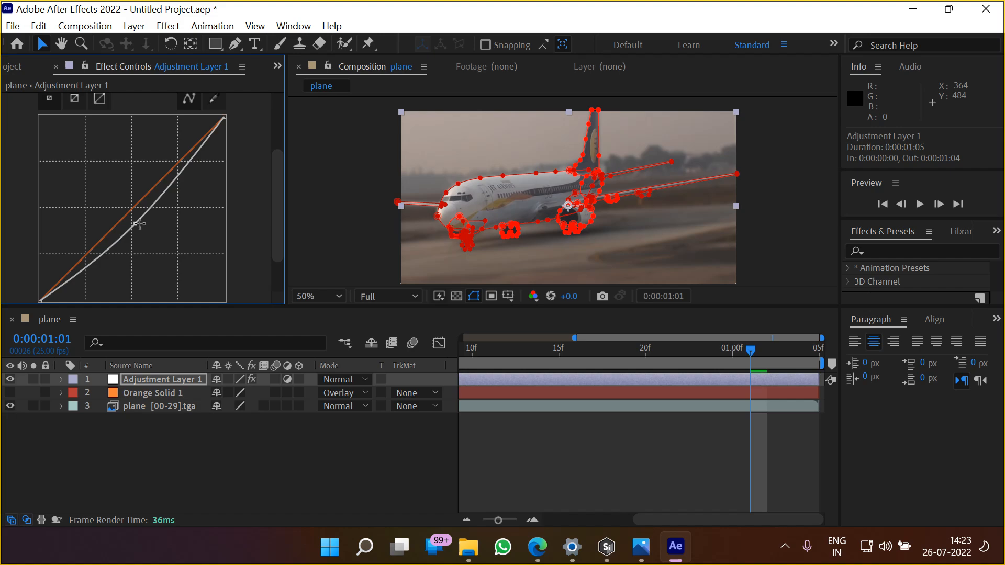
left_click(289, 474)
scroll(24, 156, "up", 4)
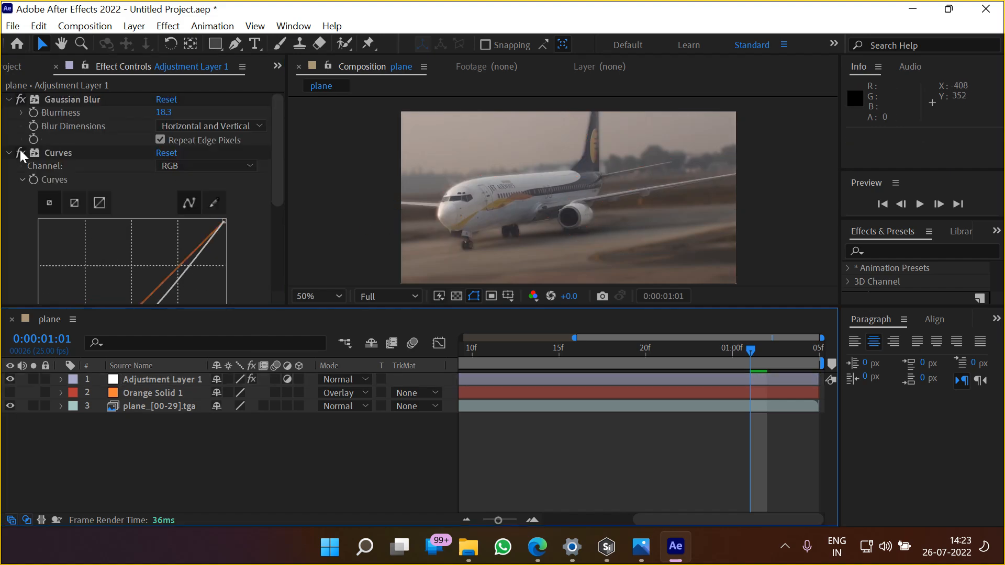
Collapse the Gaussian Blur and Curves settings and add a Color Balance effect to Adjustment Layer 1
left_click(9, 153)
left_click(9, 100)
right_click(76, 169)
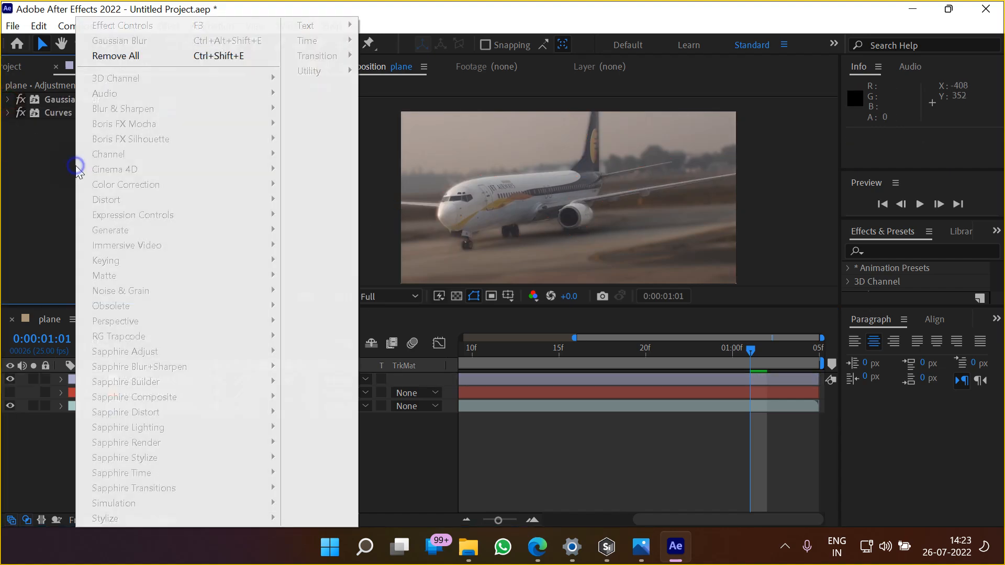
left_click(42, 200)
left_click(135, 380)
left_click(131, 200)
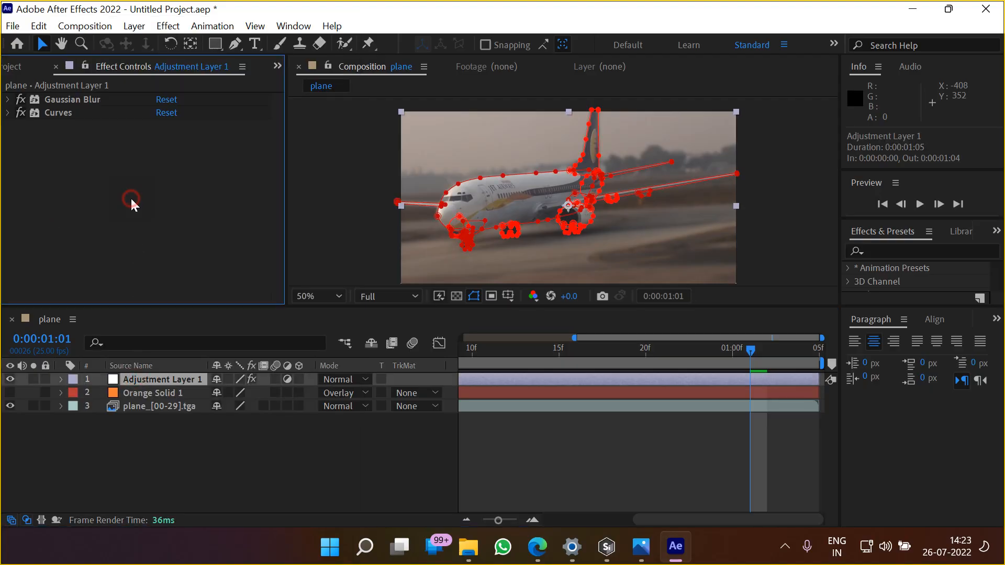
right_click(132, 201)
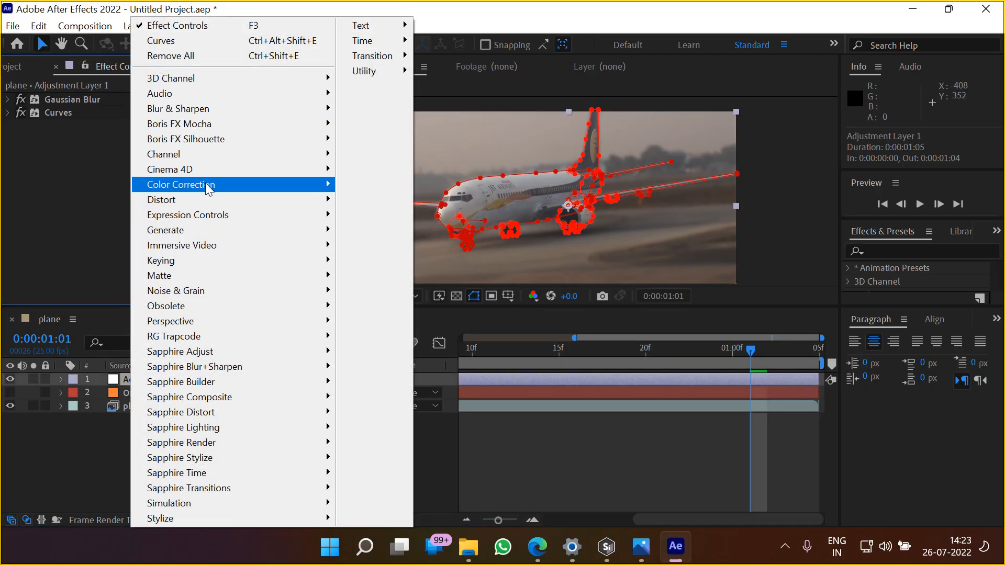
mouse_move(209, 190)
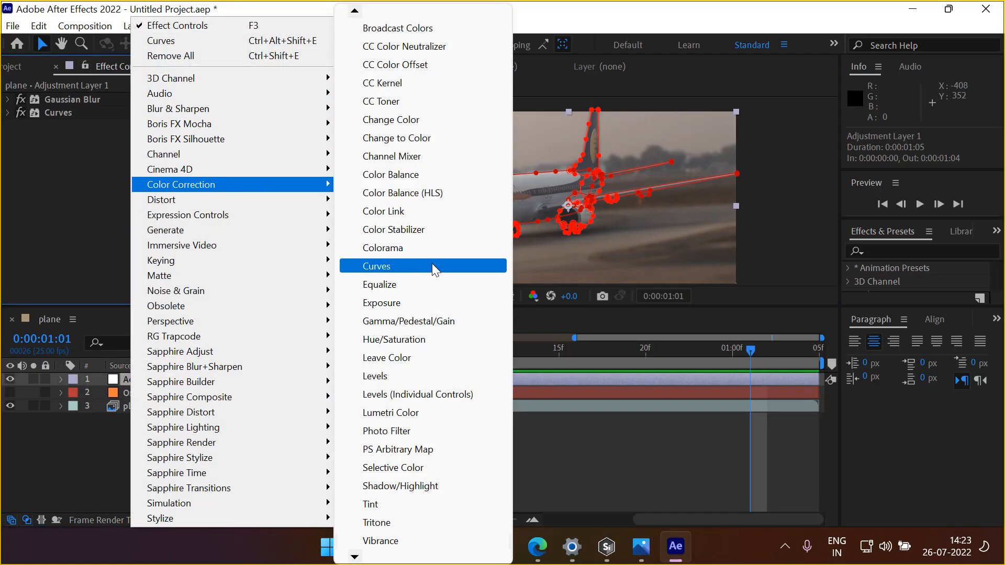
left_click(422, 178)
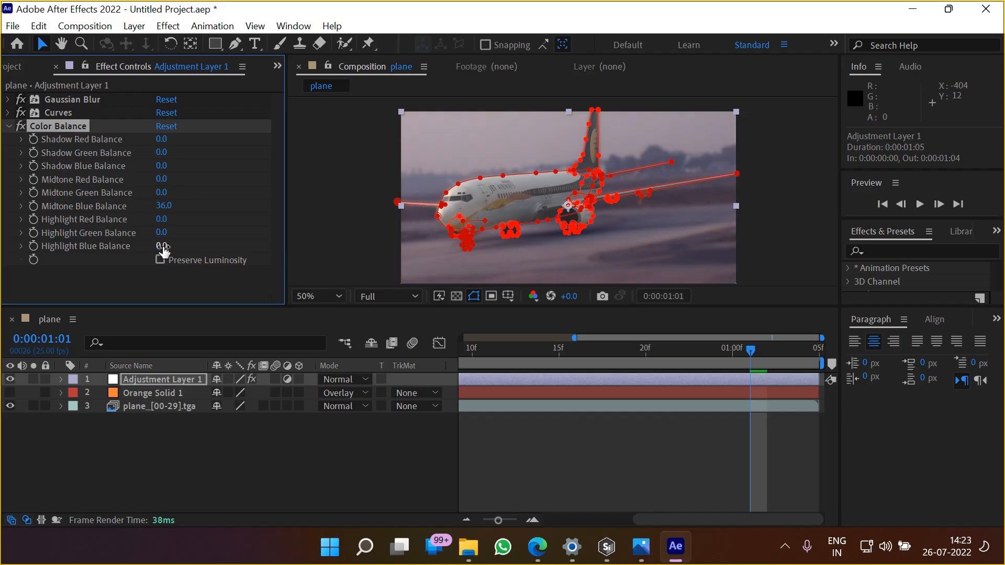
Set Color Balance to Shadow Blue 42, Midtone Blue 17 and Highlight Blue -5, with Preserve Luminosity enabled
left_click_drag(162, 247, 173, 247)
left_click_drag(195, 171, 213, 171)
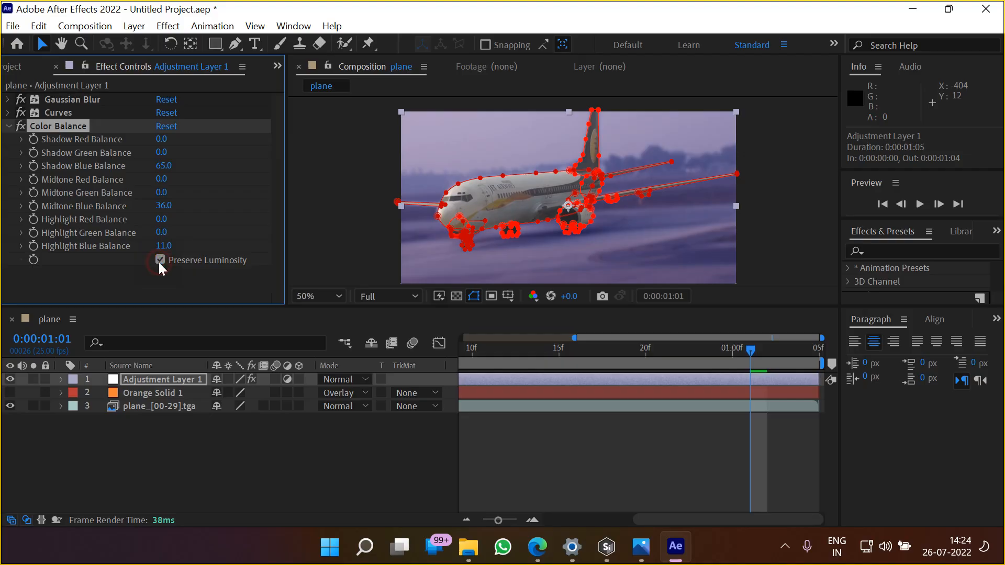
left_click_drag(164, 166, 144, 168)
left_click_drag(166, 246, 151, 244)
left_click_drag(164, 205, 151, 210)
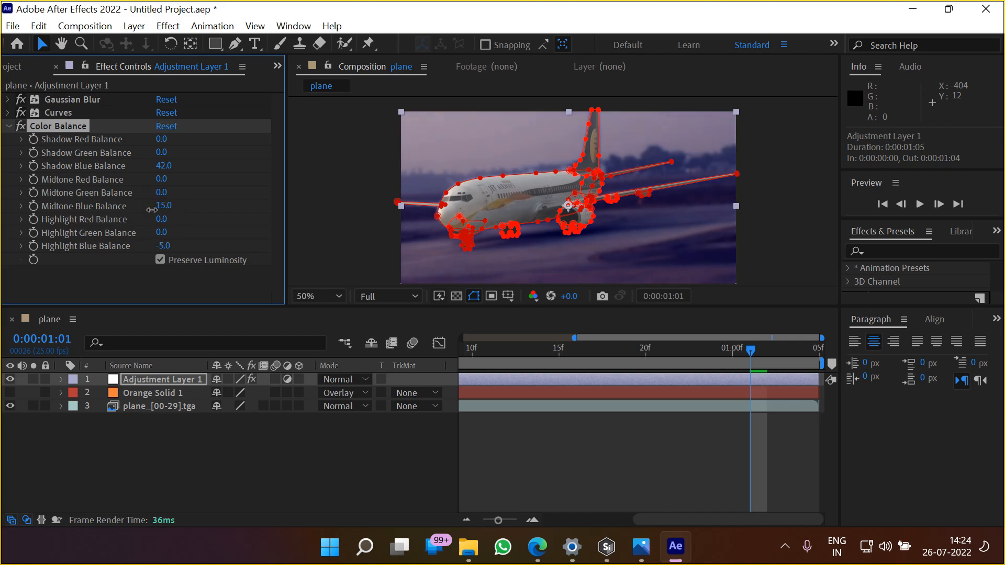
left_click(8, 126)
Reshape the RGB curve into a contrast curve by lowering the shadows and moving the middle point up towards the highlights
left_click(50, 112)
left_click(7, 113)
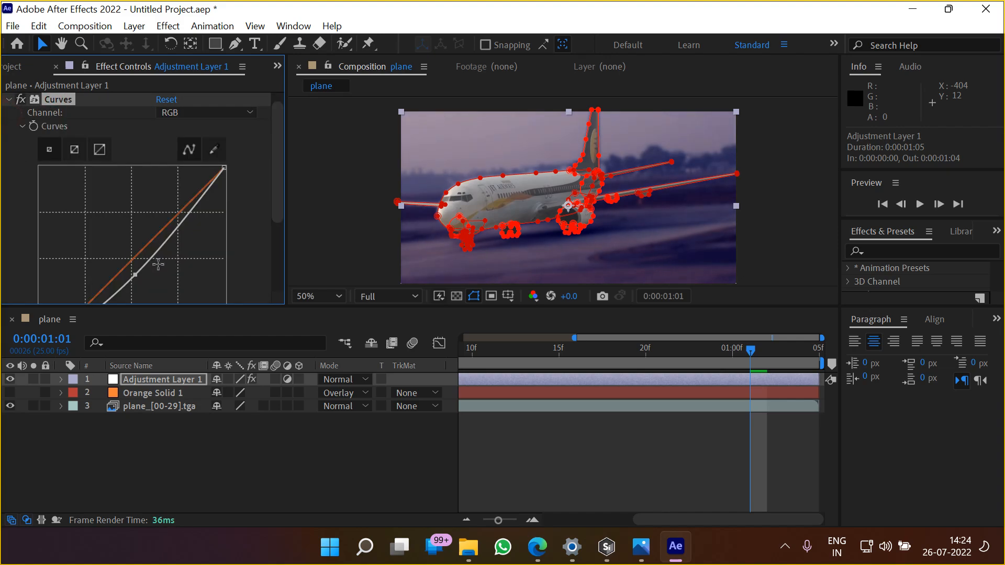
left_click_drag(135, 272, 139, 274)
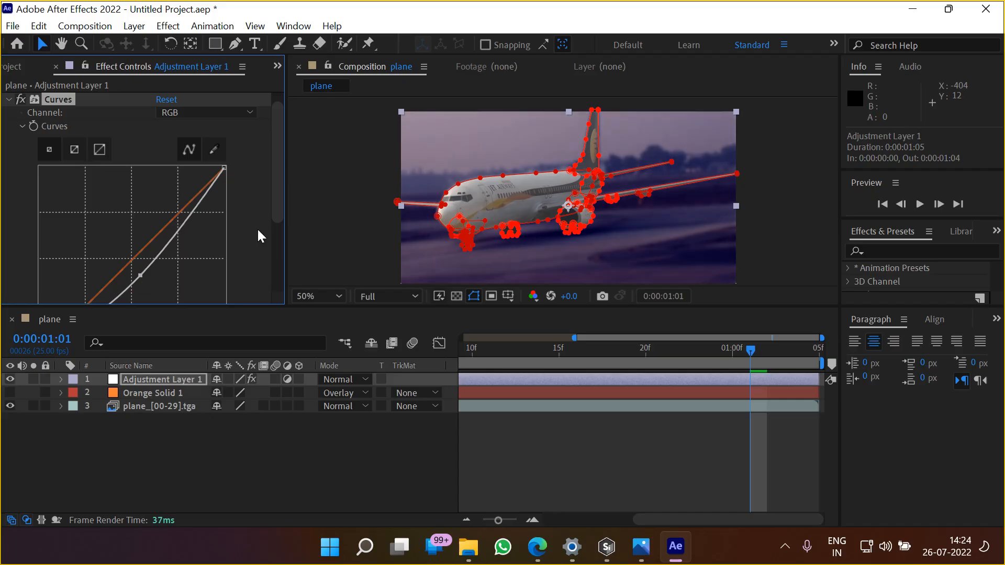
left_click_drag(281, 206, 283, 252)
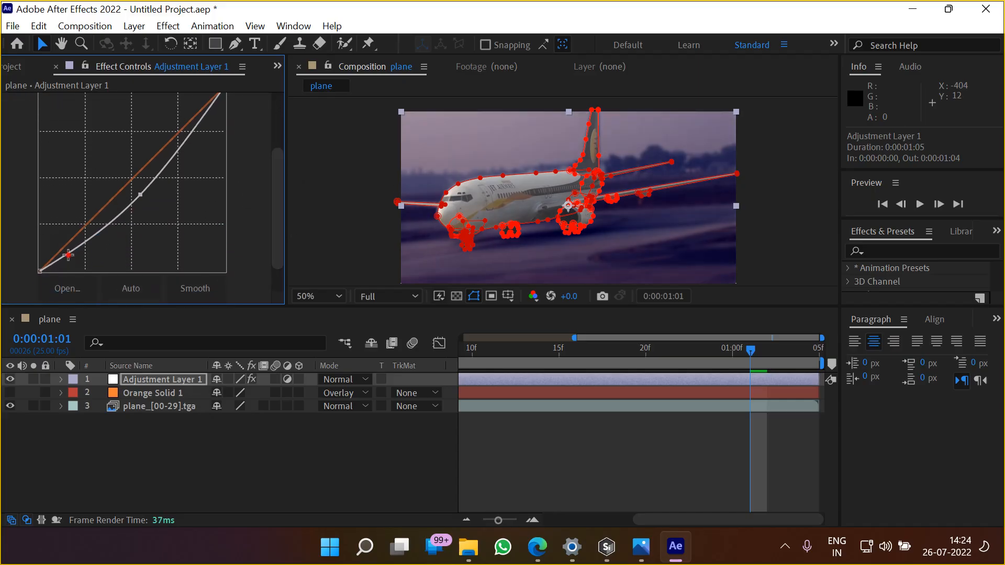
left_click_drag(68, 255, 71, 265)
left_click_drag(140, 194, 167, 151)
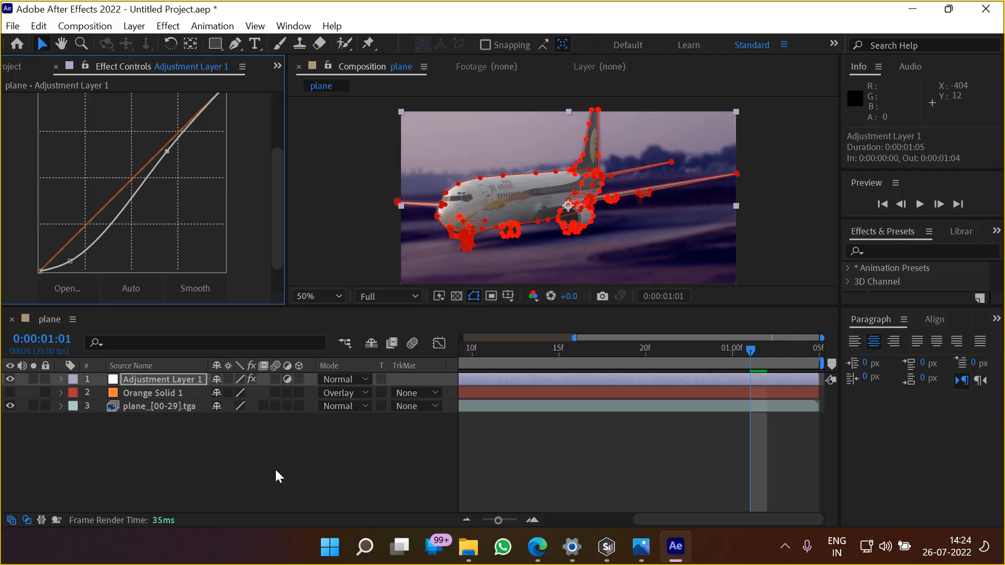
left_click(274, 468)
left_click_drag(469, 224, 493, 251)
key("v")
scroll(105, 157, "up", 5)
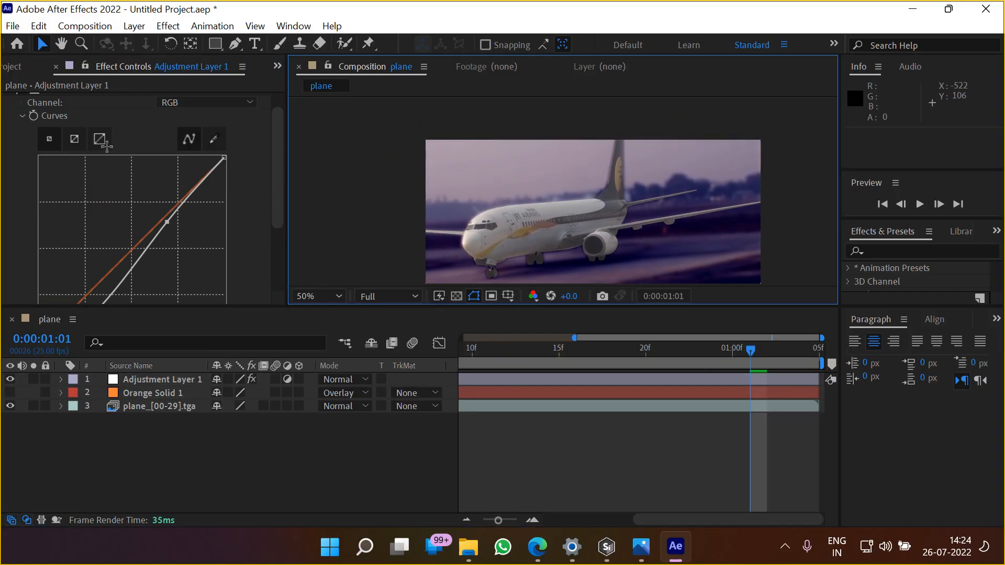
Set the Gaussian Blur's Blurriness on Adjustment Layer 1 to 10.9
left_click(63, 100)
left_click(9, 113)
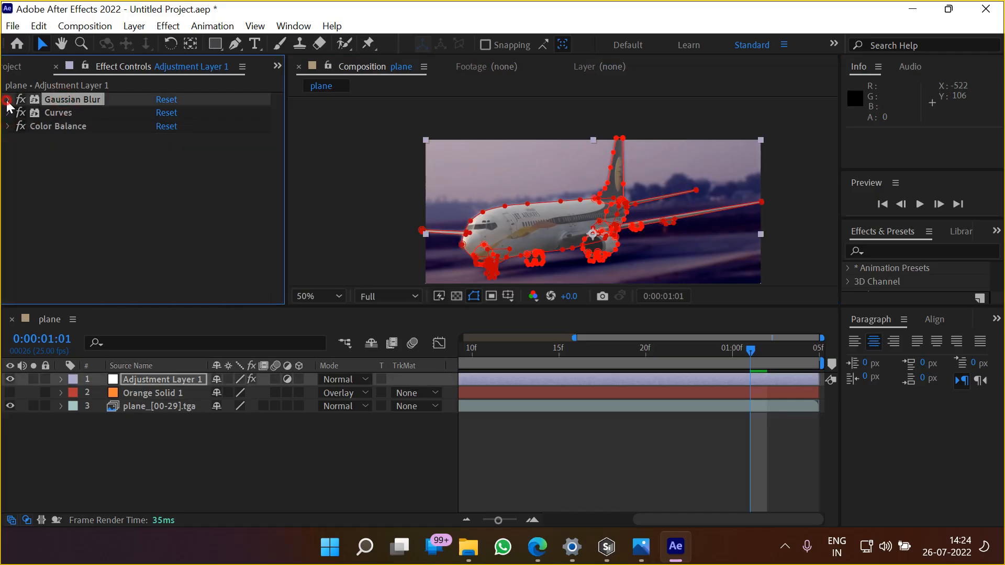
left_click(7, 99)
left_click_drag(165, 114, 135, 117)
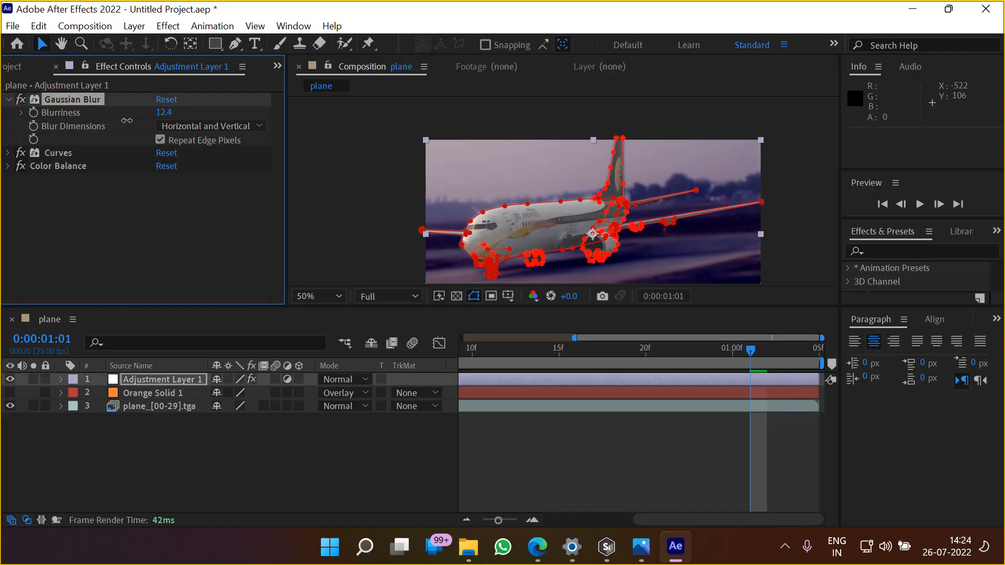
left_click(134, 260)
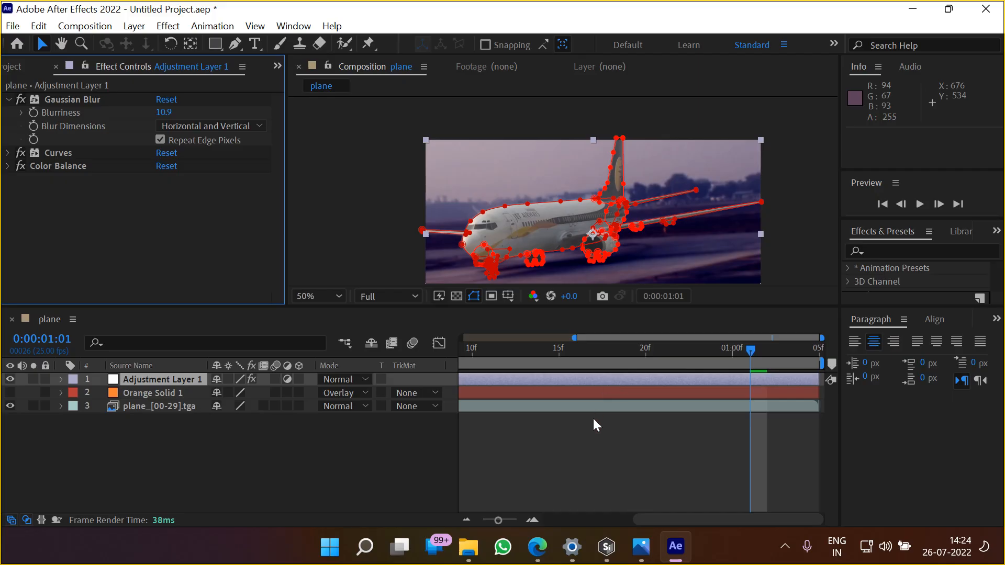
Preview the color-graded plane composition from its first frame
left_click(574, 464)
key("Home")
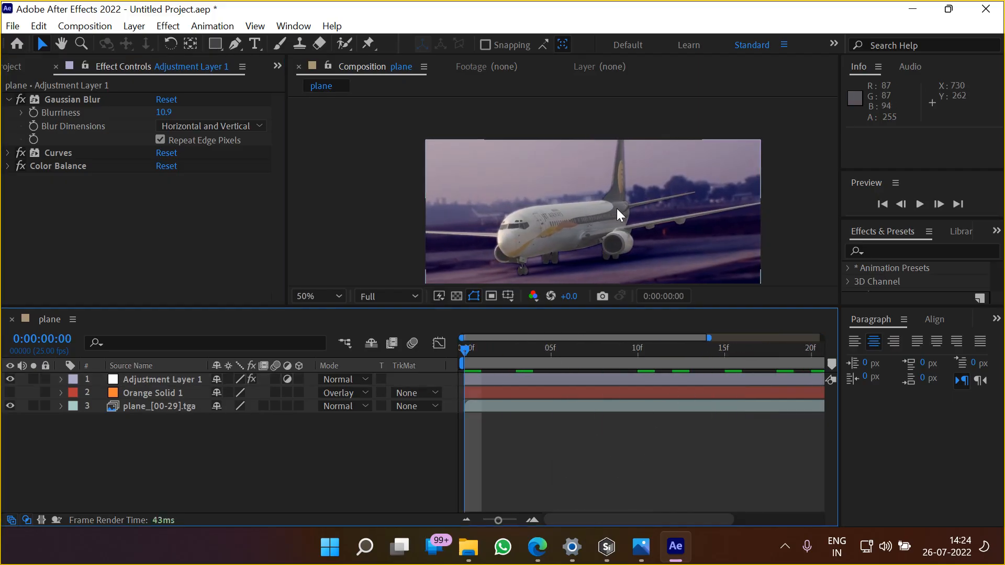
scroll(617, 211, "down", 2)
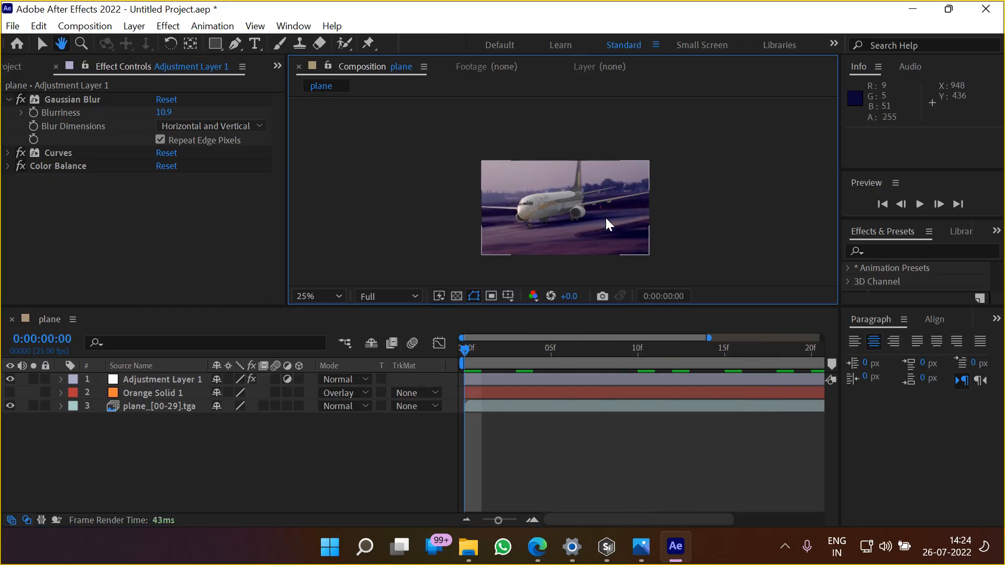
scroll(607, 217, "up", 2)
key("space")
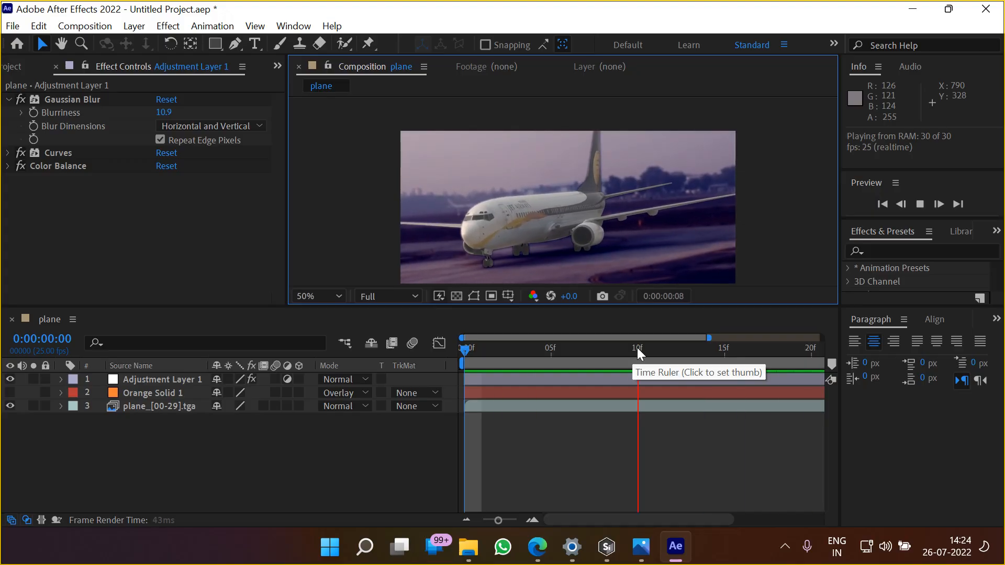
key("space")
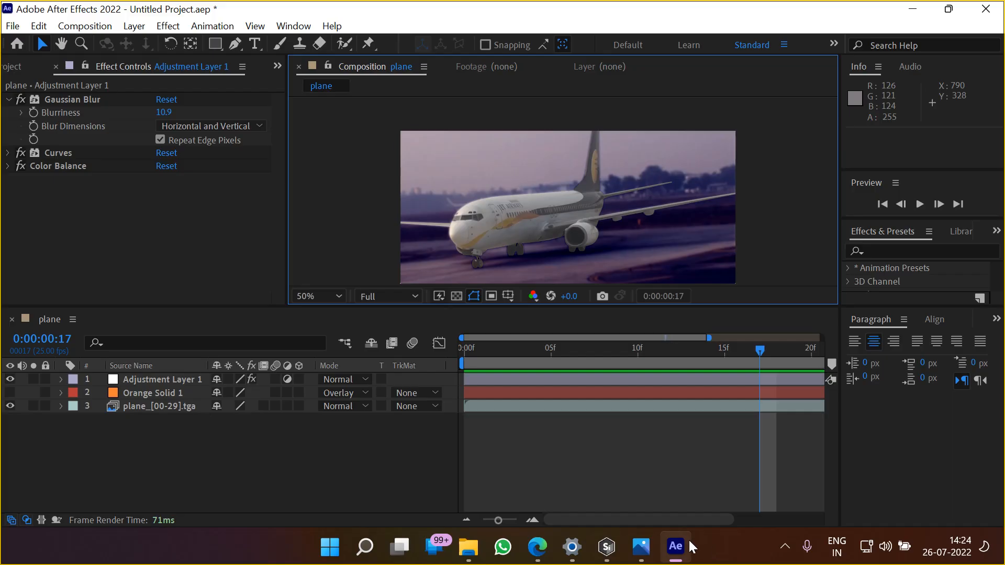
Switch to Silhouette and show the timeline of the plane layer
left_click(607, 547)
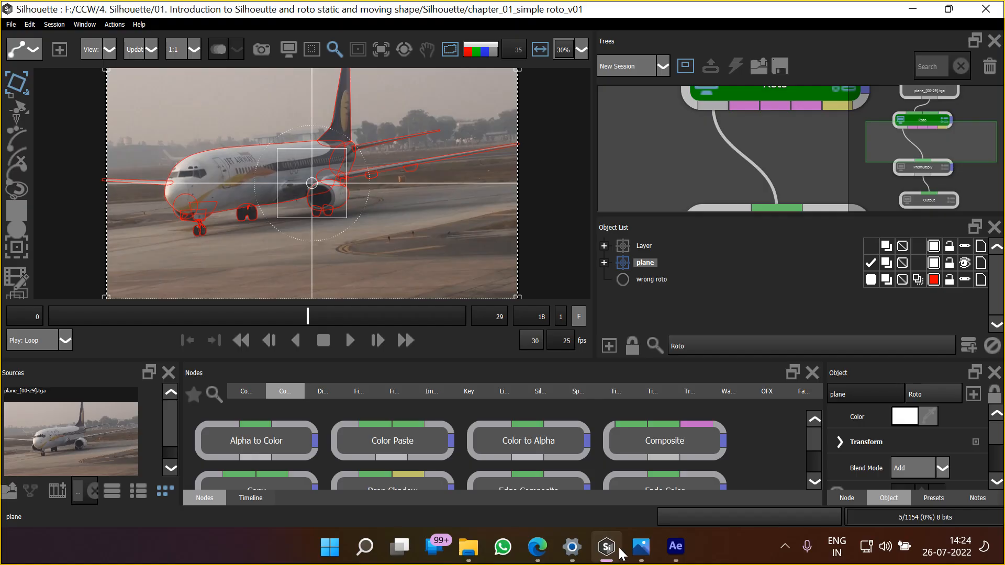
left_click(245, 500)
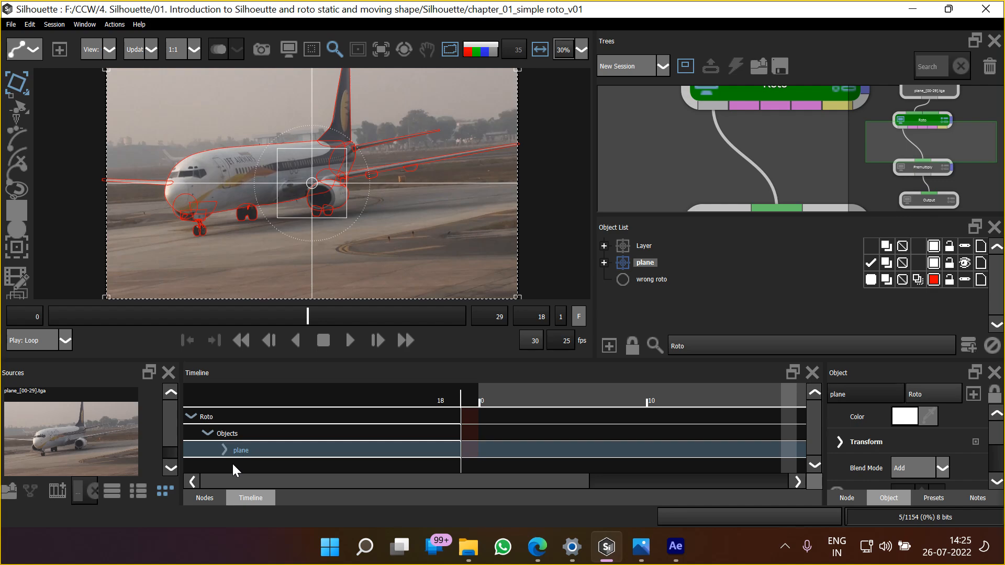
Switch to the DAY 01 assignment in Google Classroom and dismiss the sharing settings notice for Plane.rar
mouse_move(539, 539)
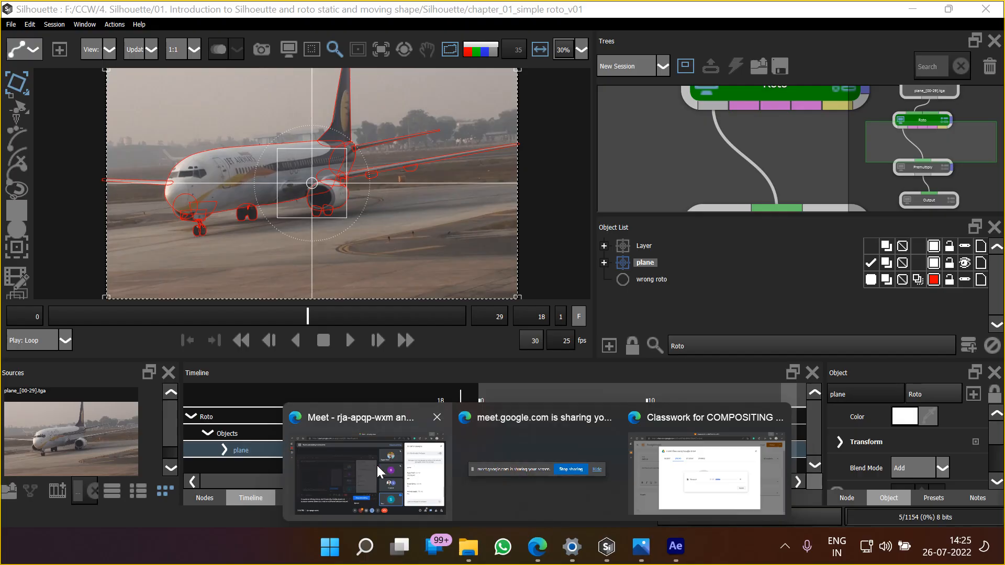
left_click(377, 466)
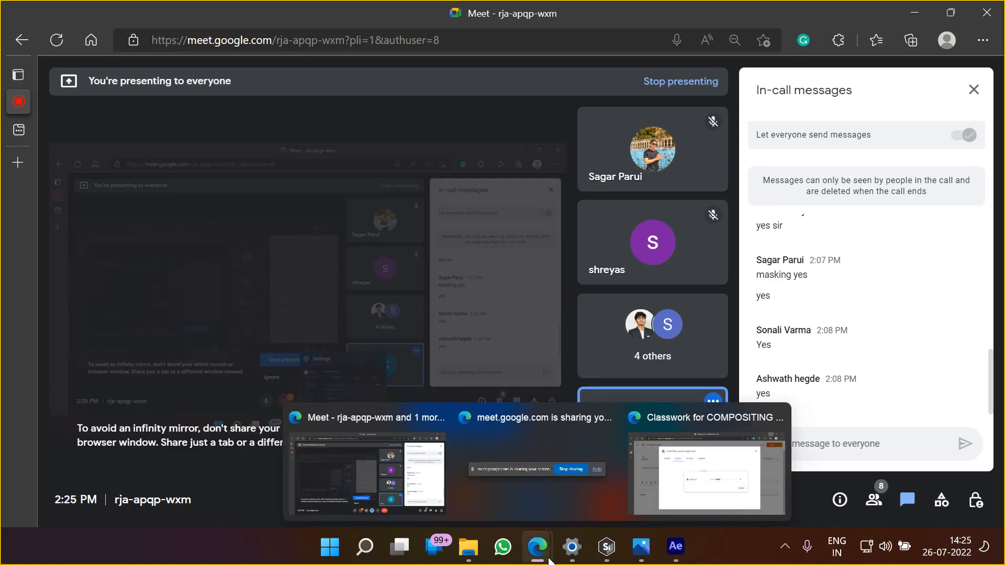
left_click(717, 481)
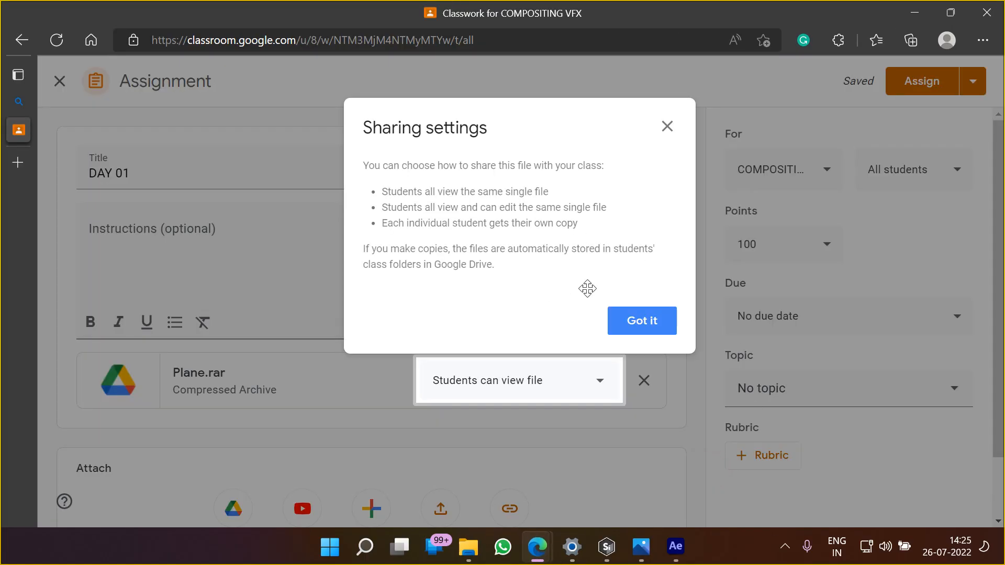
left_click(641, 321)
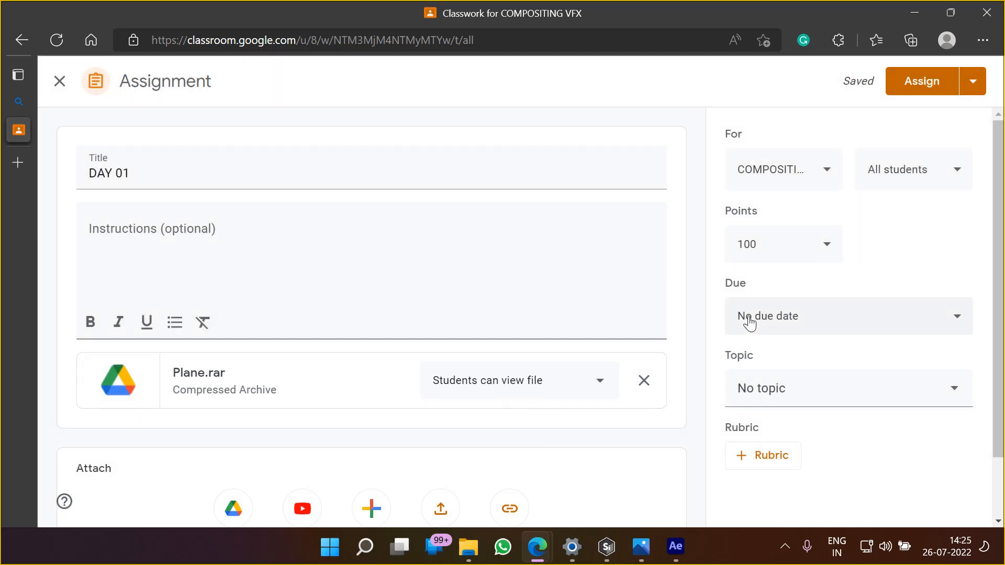
Set the DAY 01 assignment's due date to July 30, 2022, without a due time
left_click(837, 318)
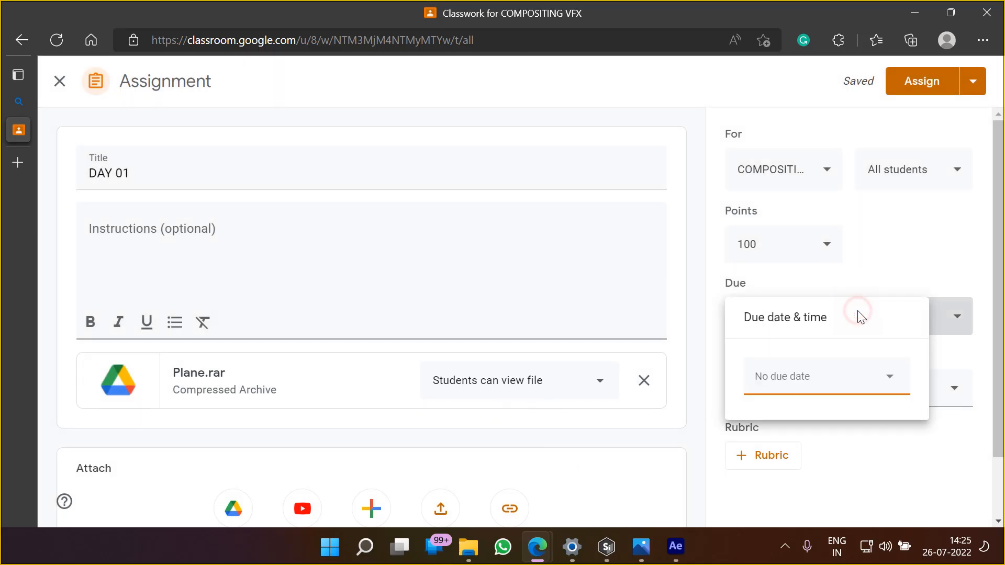
left_click(889, 379)
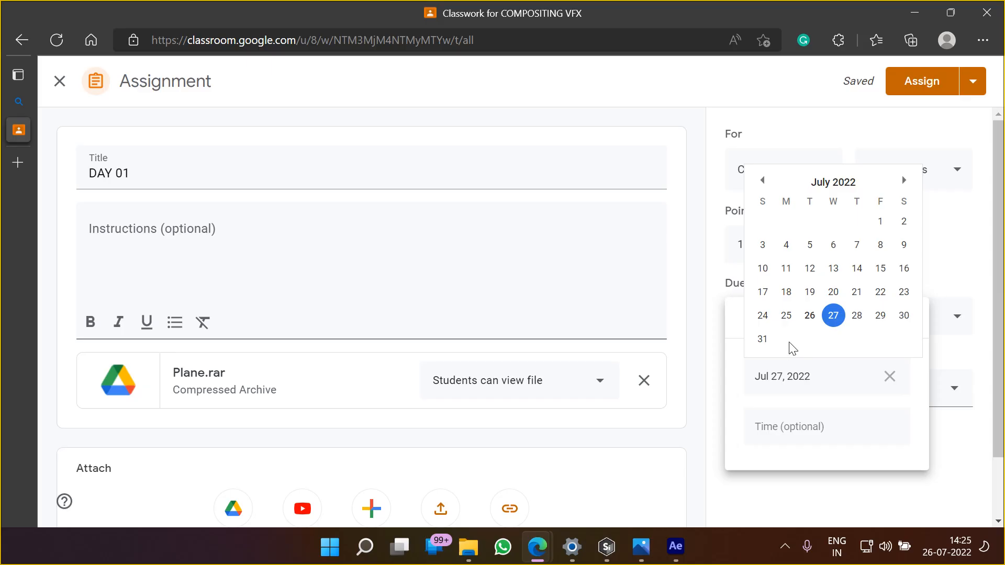
left_click(904, 180)
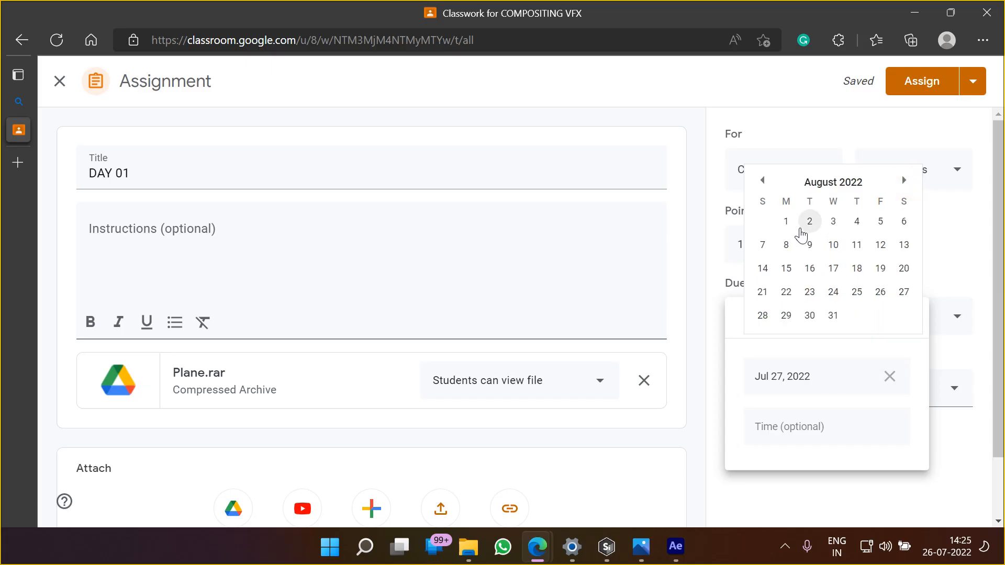
left_click(786, 221)
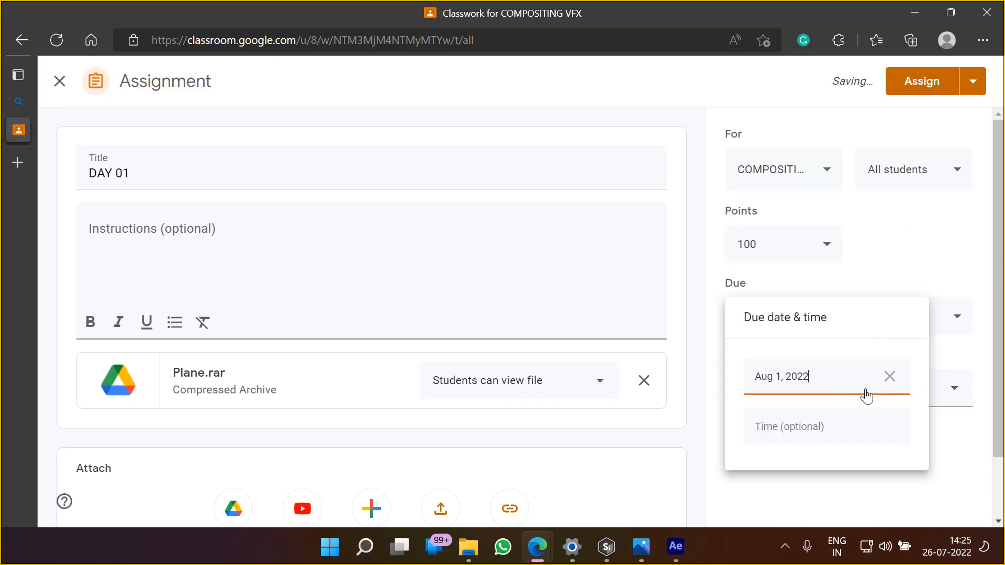
left_click(836, 382)
left_click(762, 205)
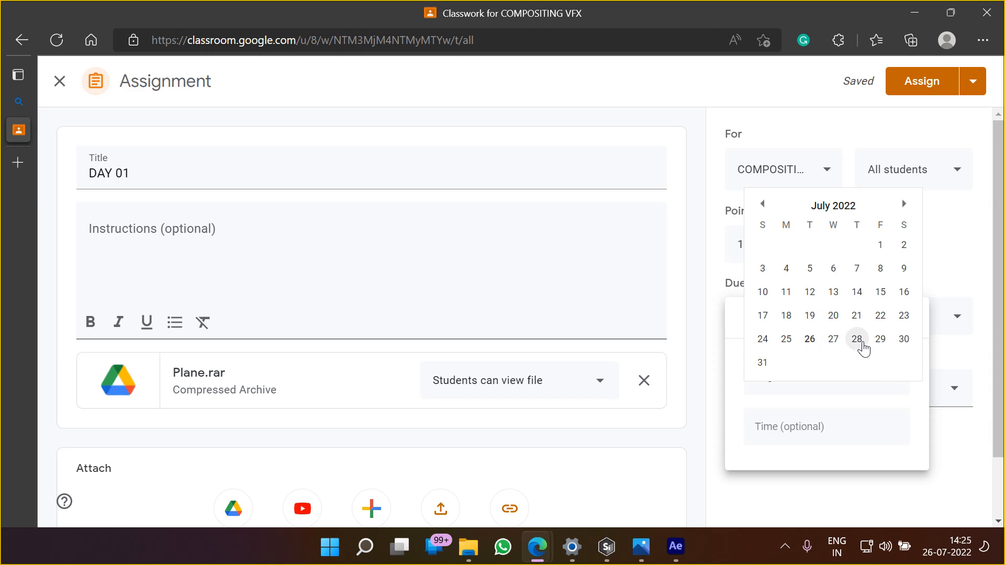
left_click(904, 340)
left_click(915, 250)
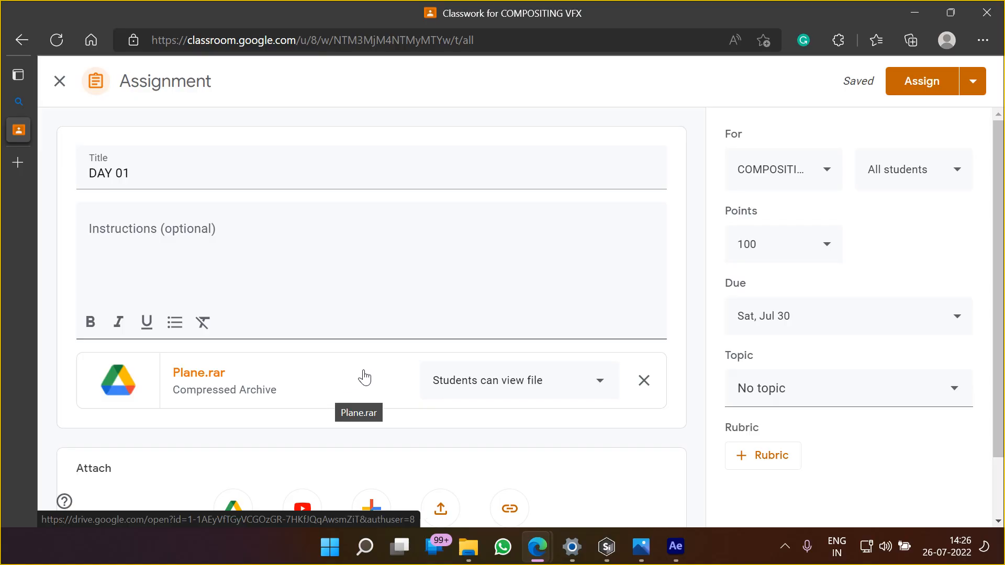
Switch to File Explorer and show the plane image sequence in the Plane footage folder
left_click(606, 546)
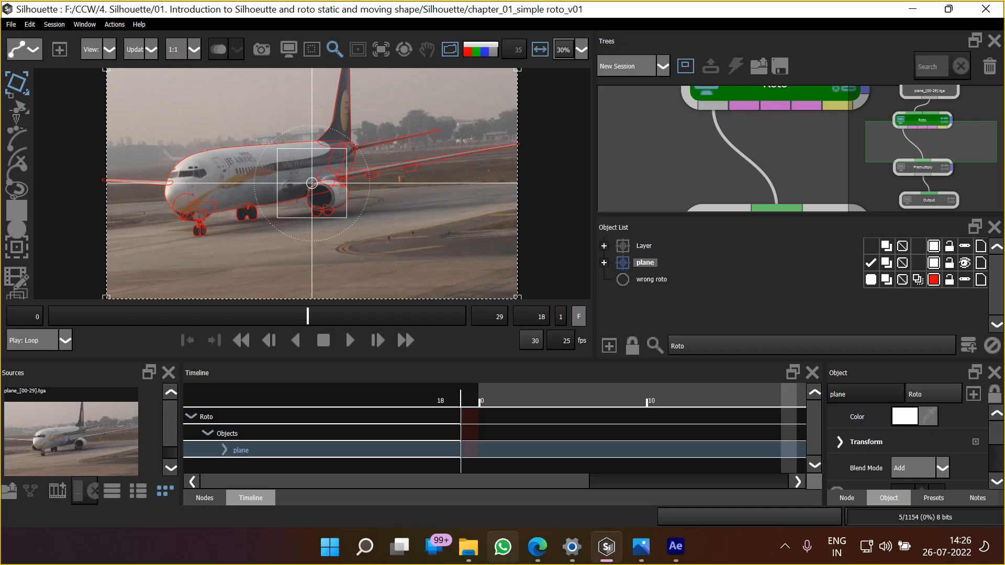
left_click(478, 559)
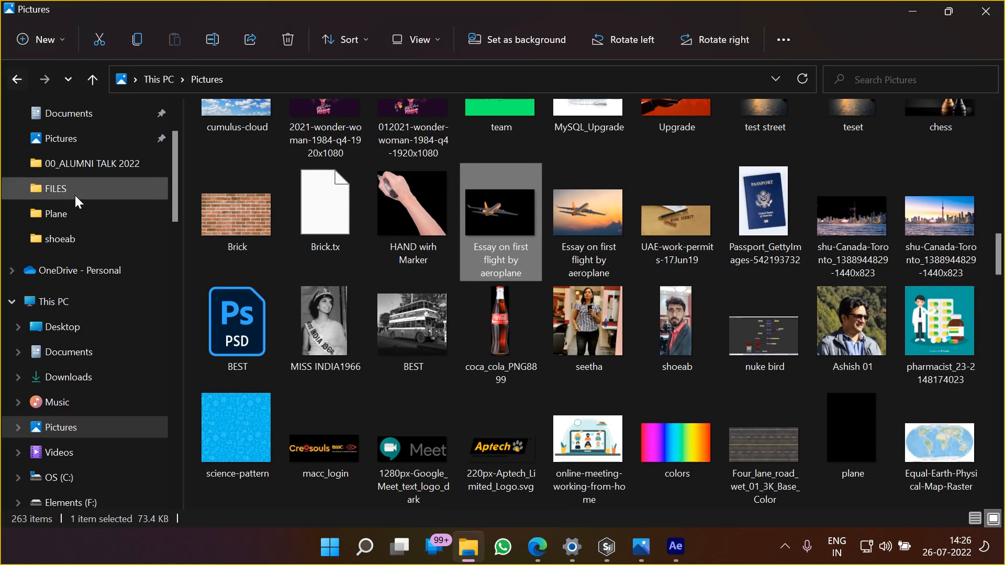
left_click(75, 214)
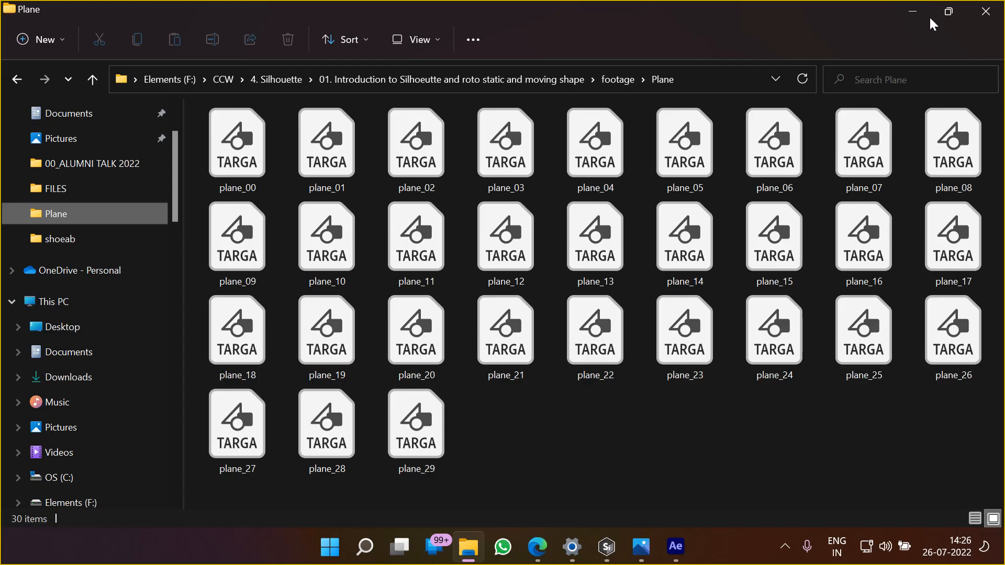
left_click(912, 11)
left_click(675, 547)
left_click(675, 547)
Return to the DAY 01 assignment in Google Classroom and assign it to all students
mouse_move(542, 556)
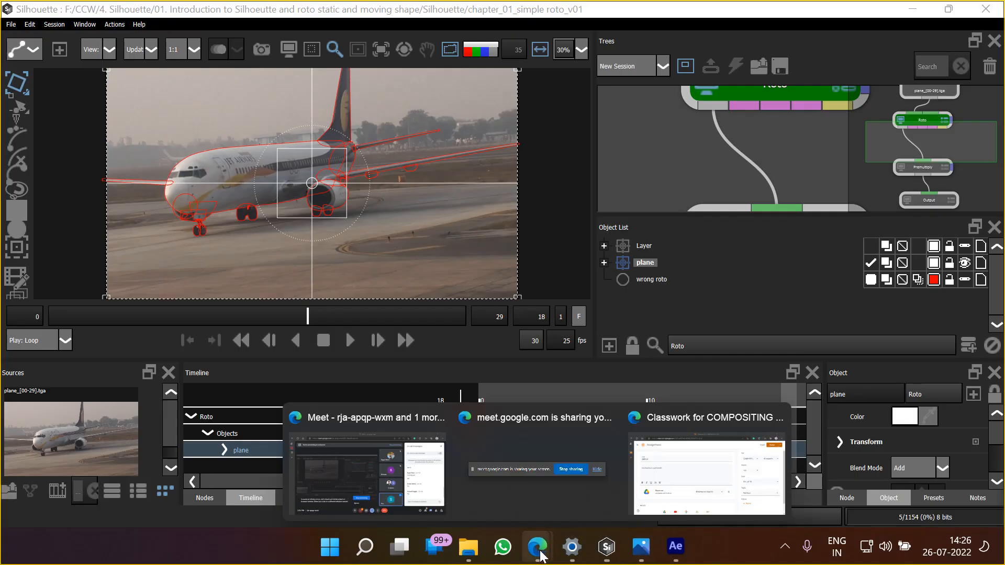
left_click(691, 466)
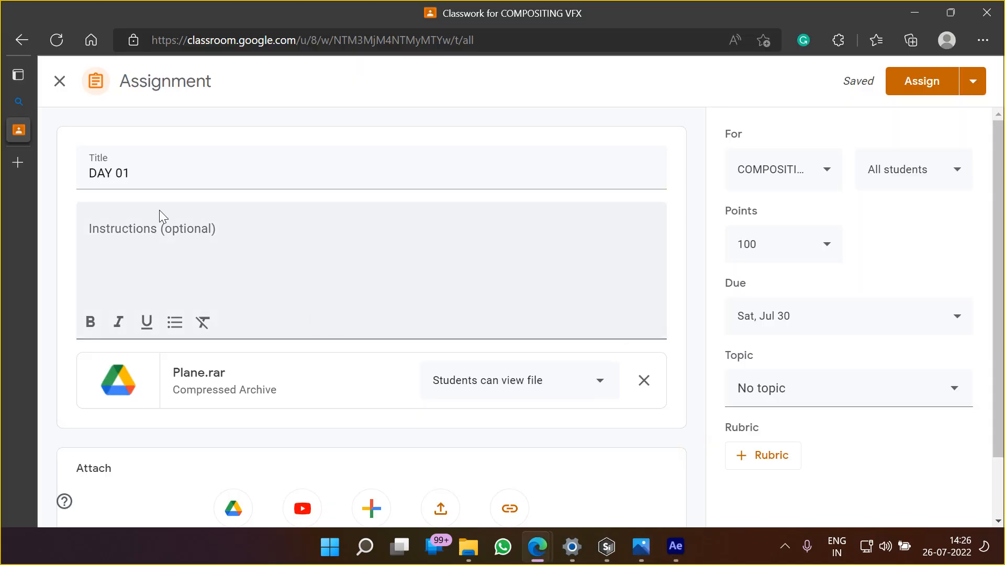
left_click(921, 81)
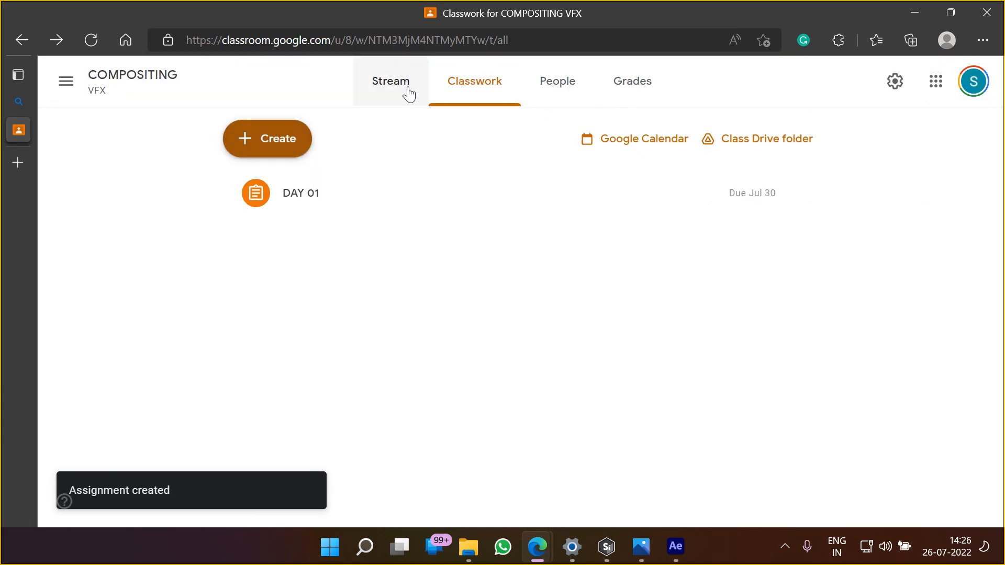
Review the list of students enrolled in the COMPOSITING class
left_click(411, 95)
left_click(549, 83)
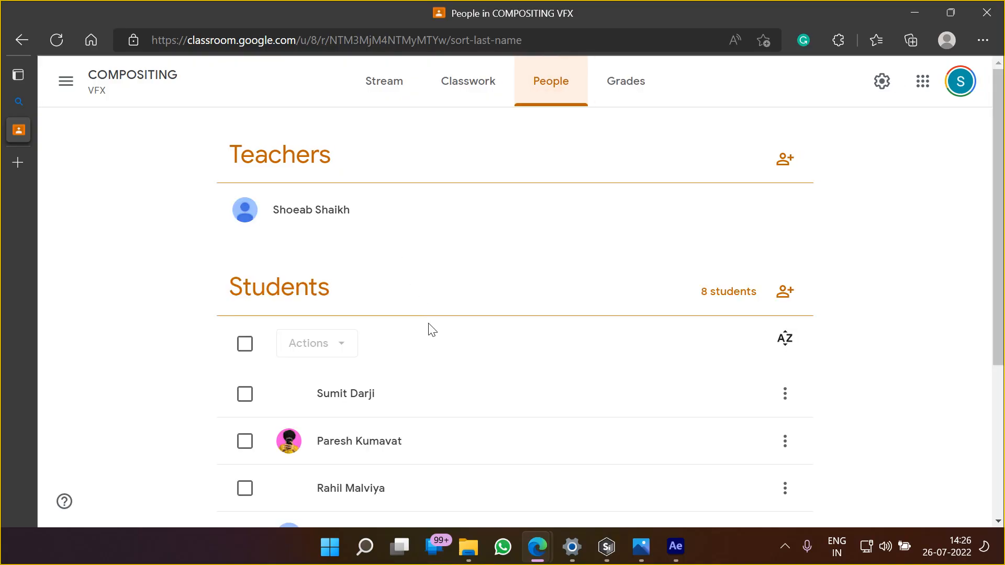
scroll(488, 399, "down", 2)
scroll(491, 390, "down", 1)
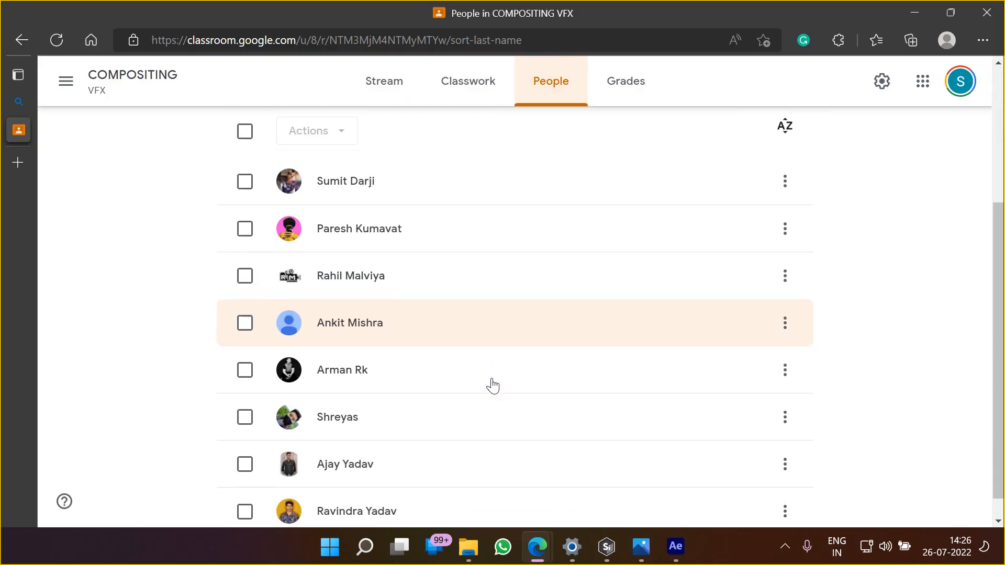
scroll(492, 386, "down", 1)
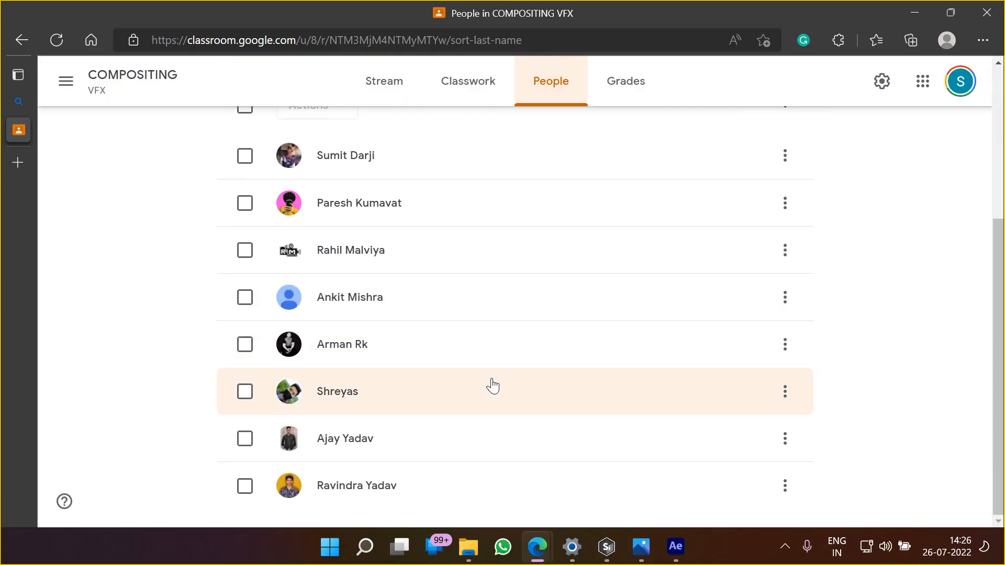
Copy the student invite link of the COMPOSITING class and leave the invitation dialog
scroll(492, 386, "up", 5)
left_click(786, 292)
left_click(664, 175)
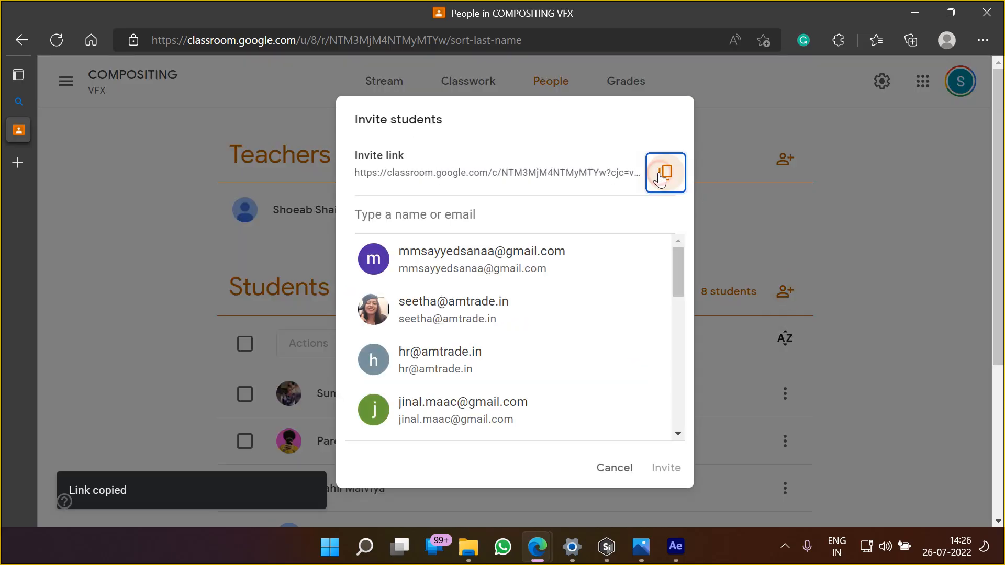
left_click(618, 466)
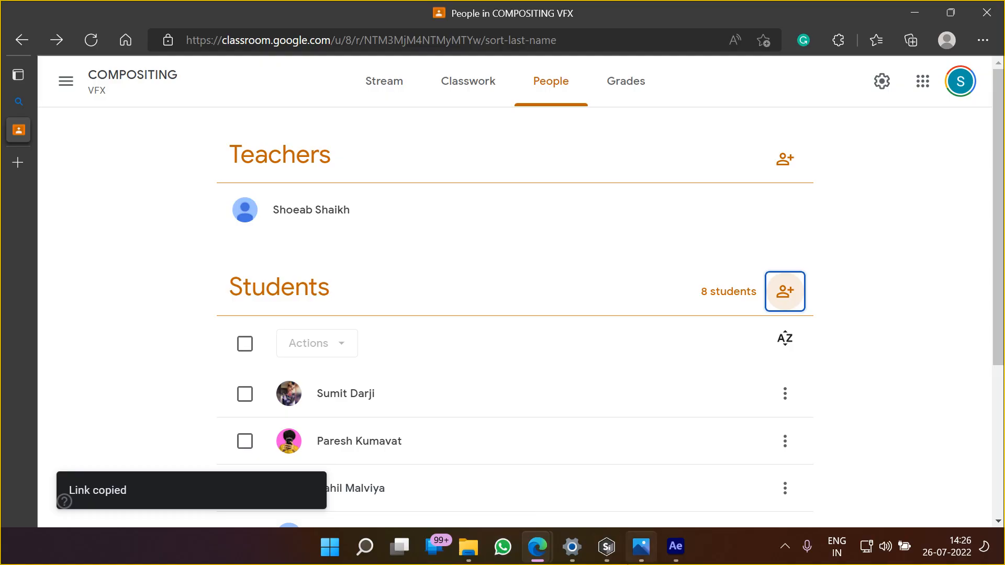
Switch to the Google Meet call and send the copied class invite link to everyone in the chat
mouse_move(537, 550)
left_click(369, 471)
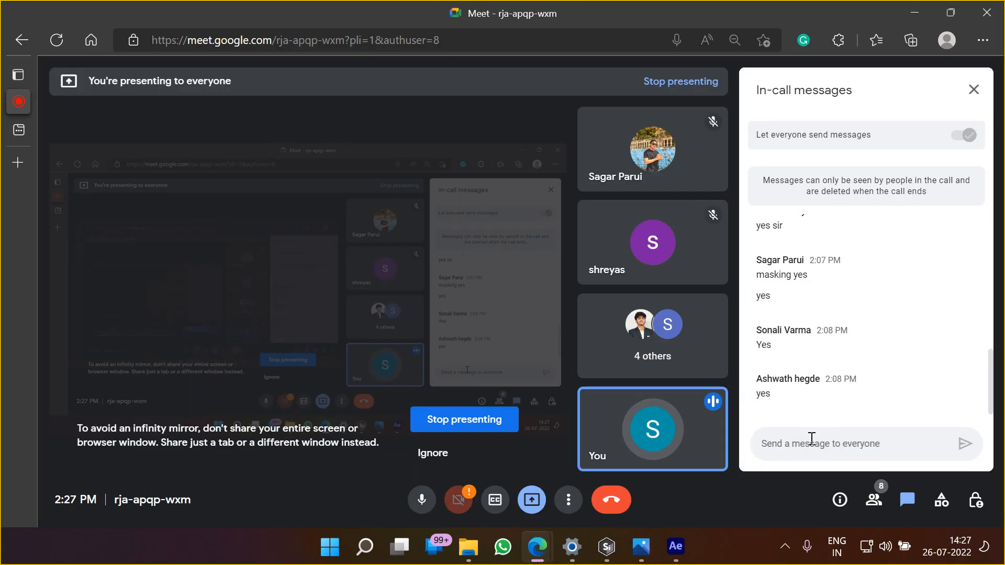
key("ctrl+v")
key("Return")
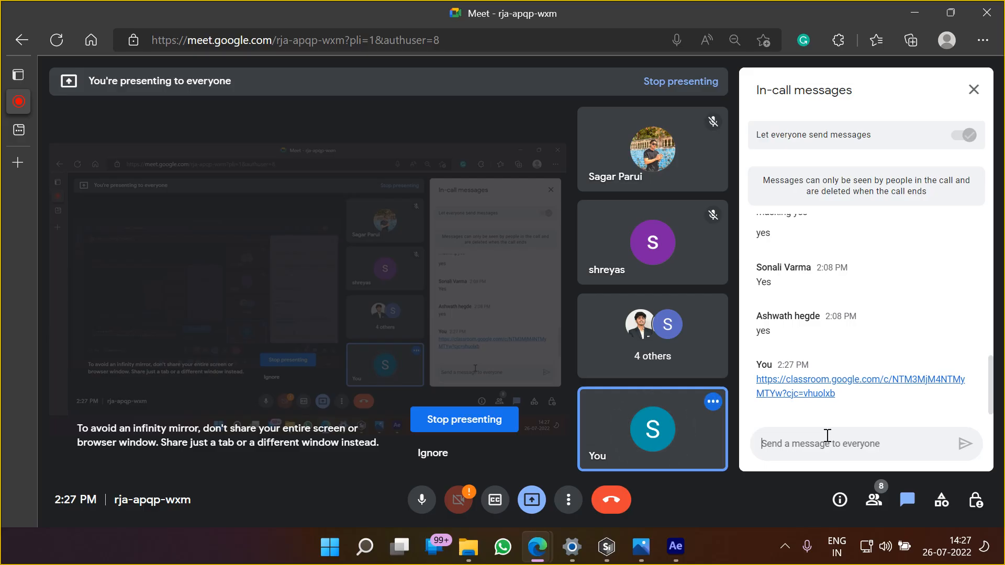
left_click(827, 435)
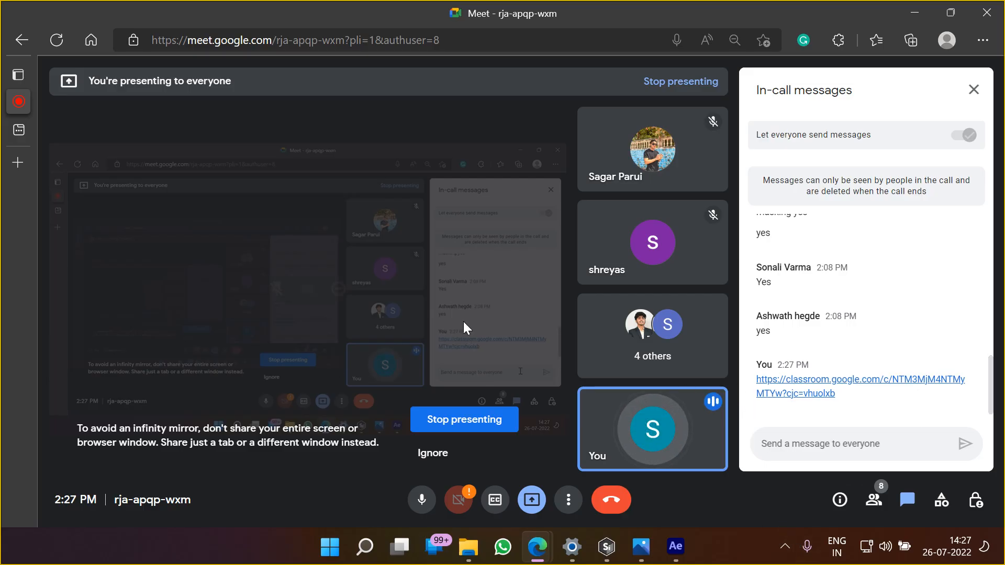
Switch to File Explorer and show the lesson folders inside 4. Silhouette
left_click(606, 551)
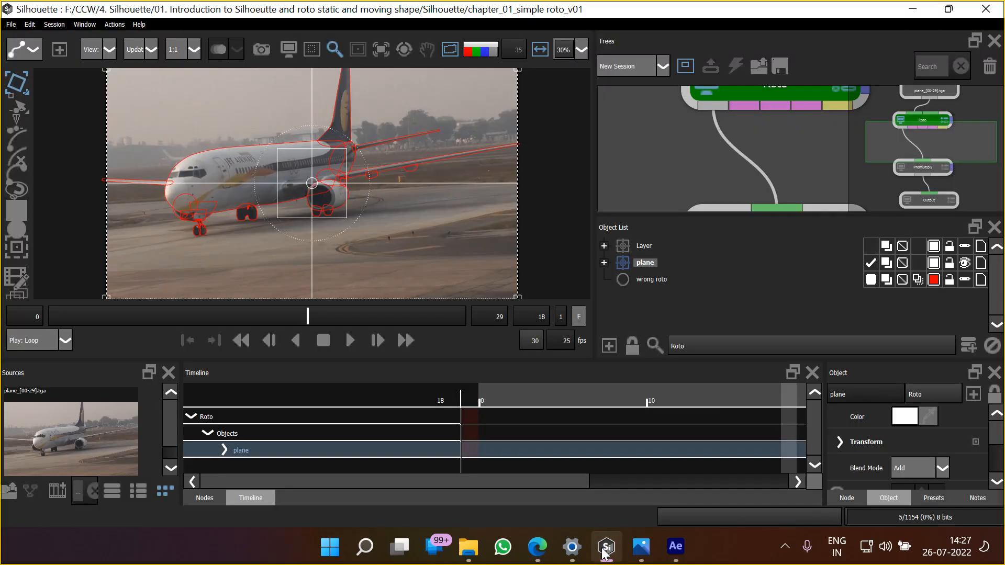
left_click(469, 547)
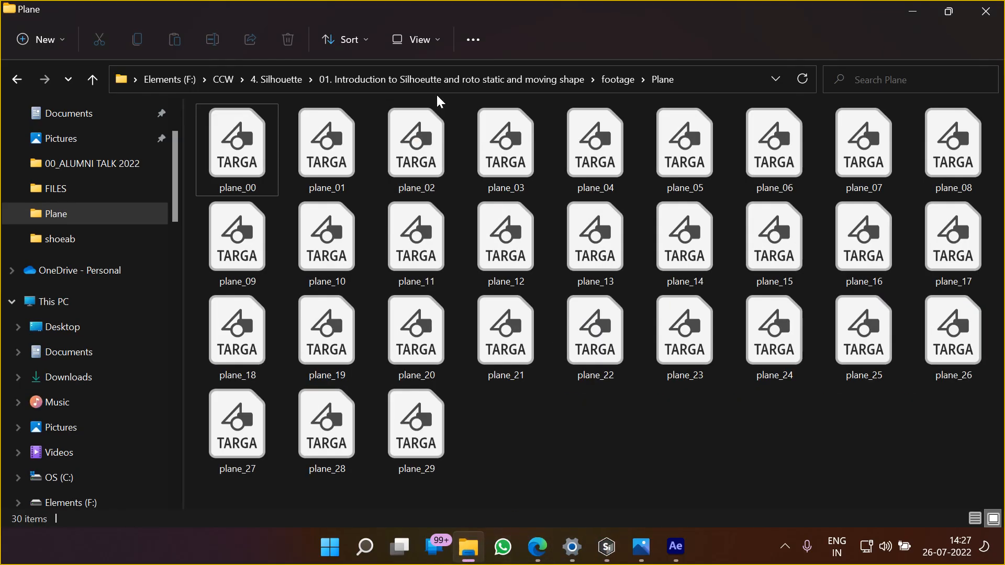
left_click(286, 79)
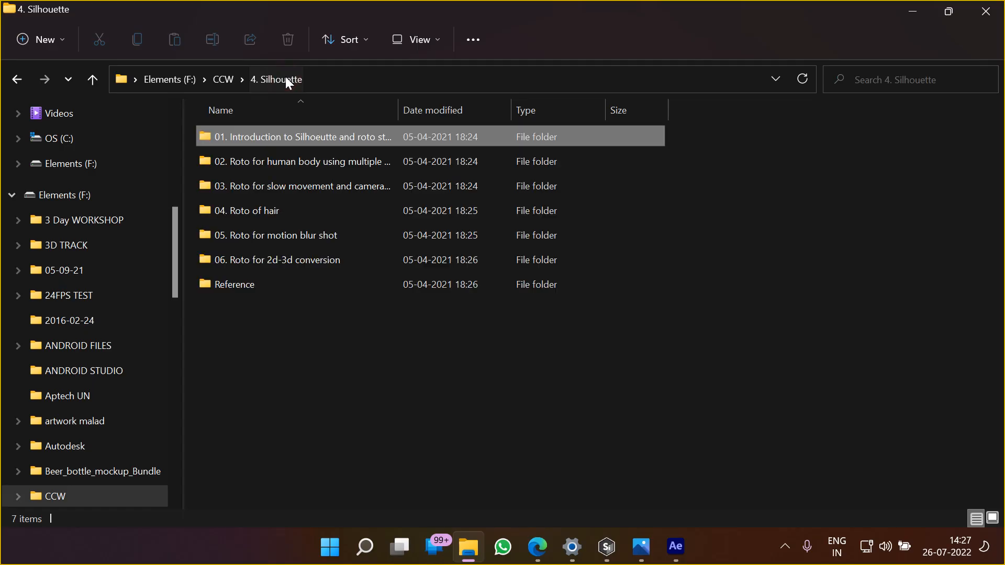
left_click(915, 11)
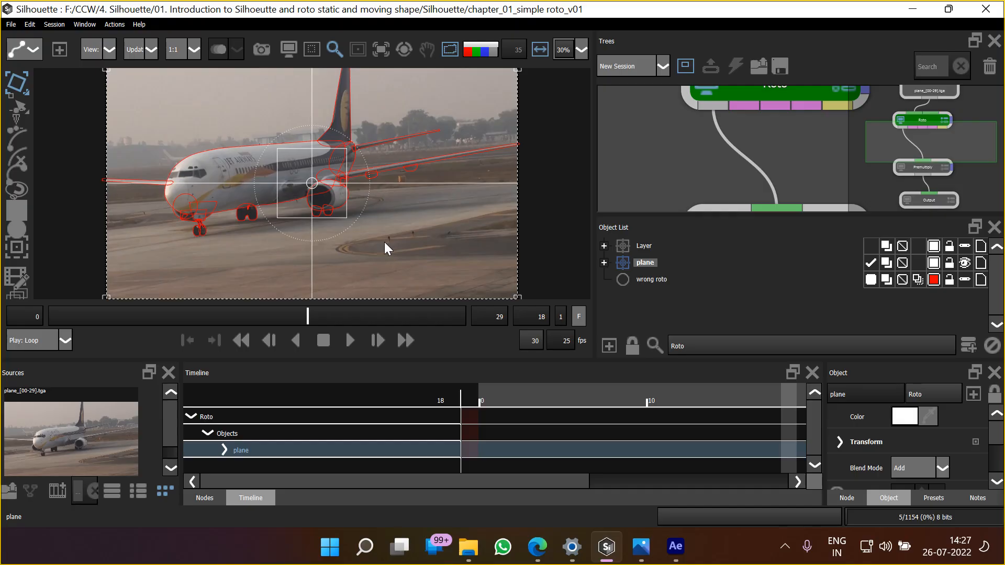
Close Silhouette and reveal the hidden system tray icons over the Google Meet call
left_click(949, 9)
left_click(886, 21)
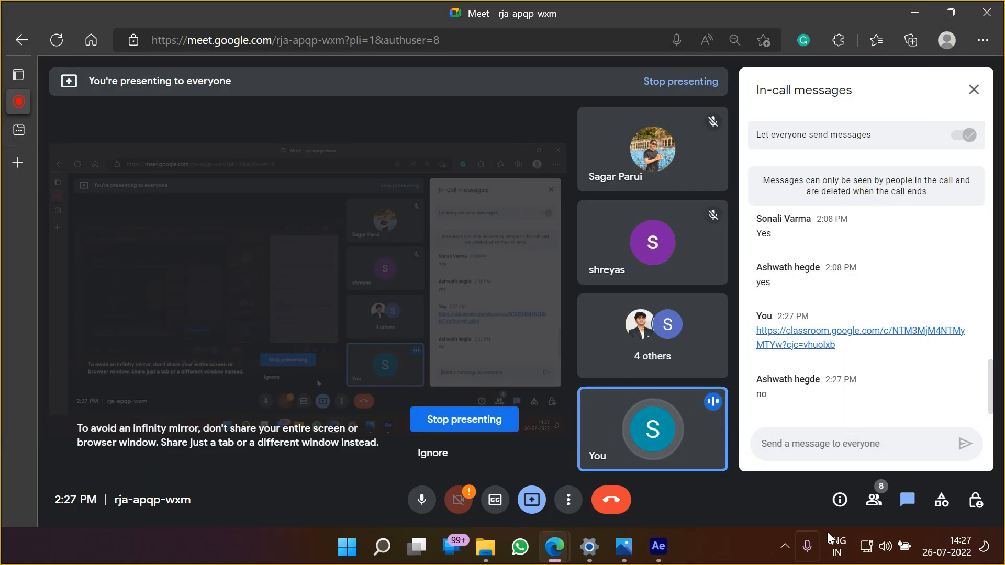
left_click(787, 547)
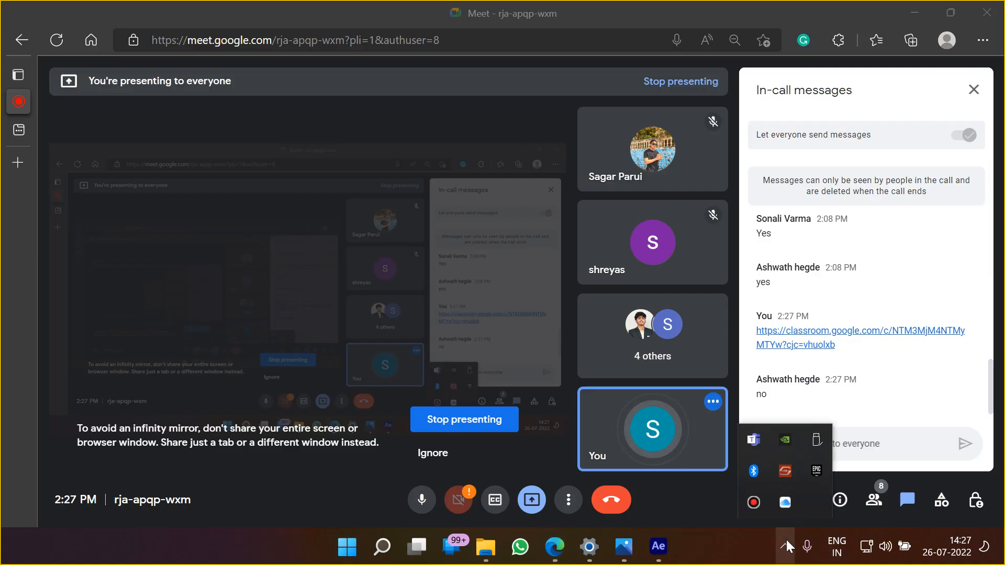